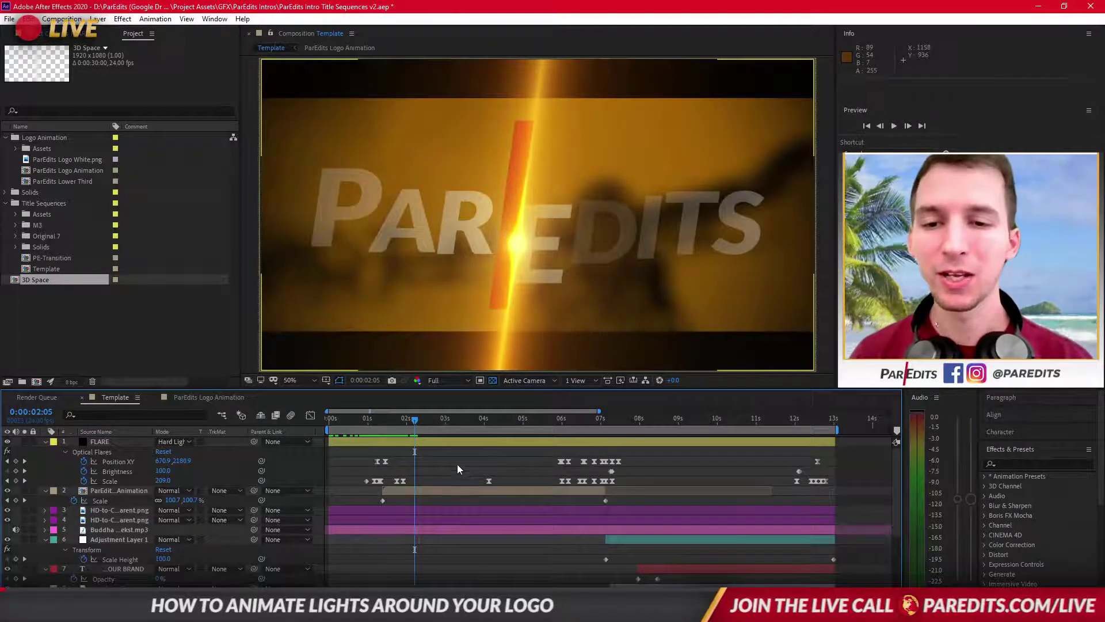
Preview the logo animation in the Template composition from its beginning and place the playhead at 0:00:02:00.
{"action": "left_click_drag", "start_coordinate": [396, 419], "coordinate": [373, 419]}
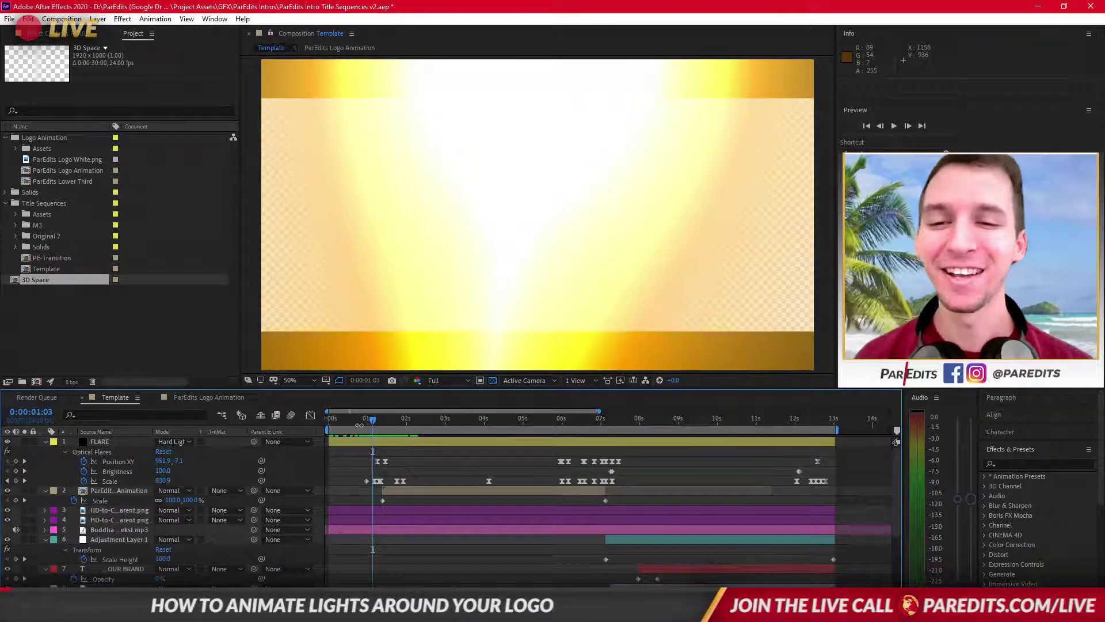
{"action": "left_click_drag", "start_coordinate": [361, 421], "coordinate": [327, 421]}
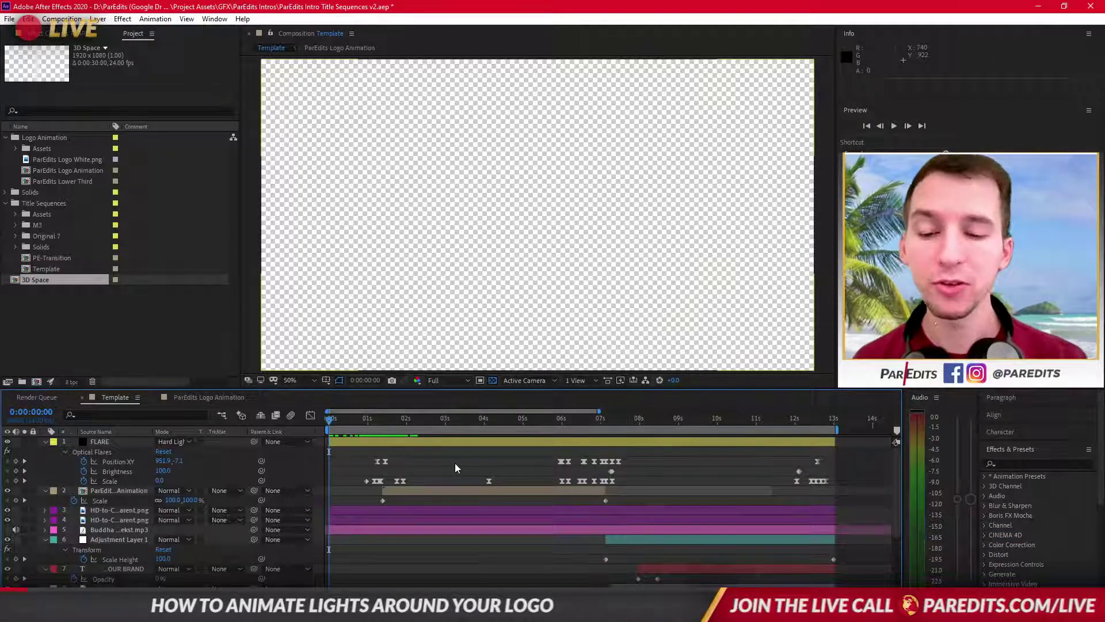
{"action": "key", "text": "space"}
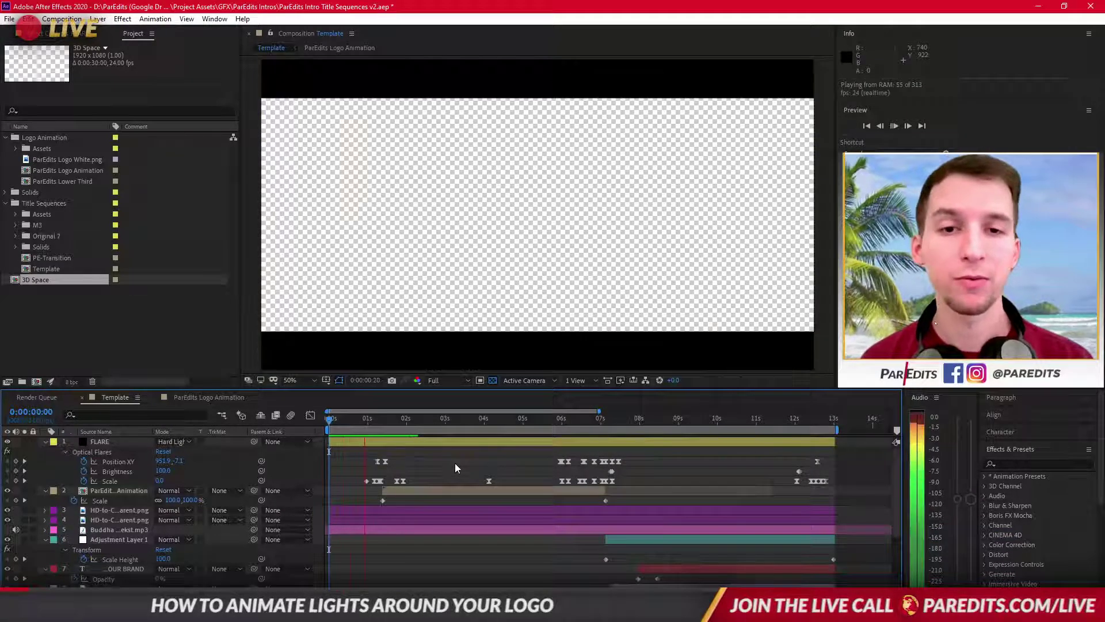
{"action": "key", "text": "space"}
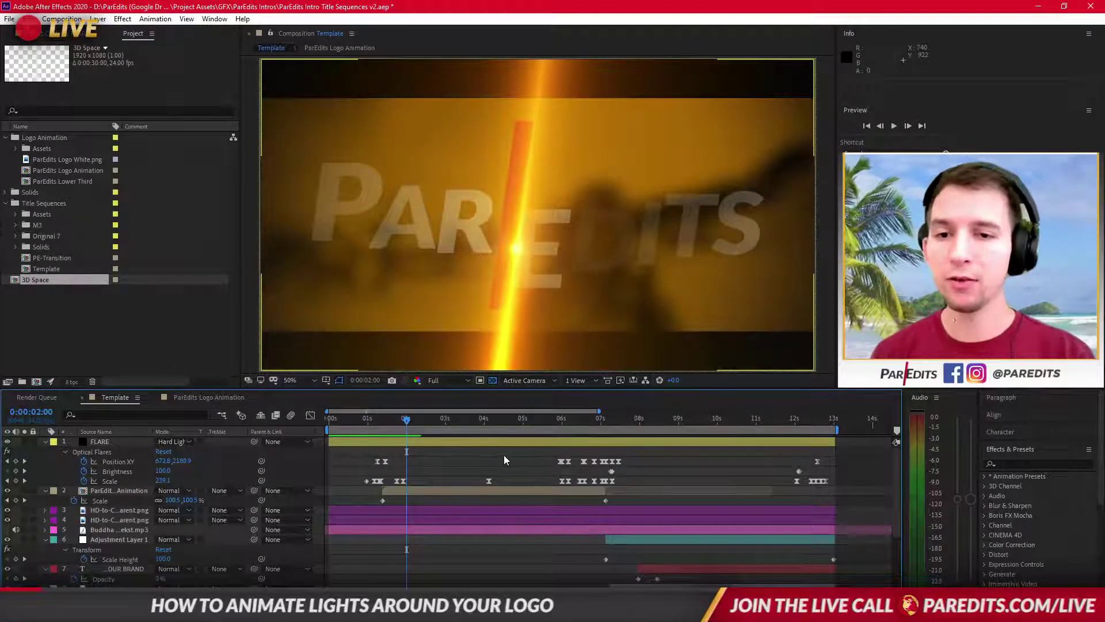
{"action": "key", "text": "space"}
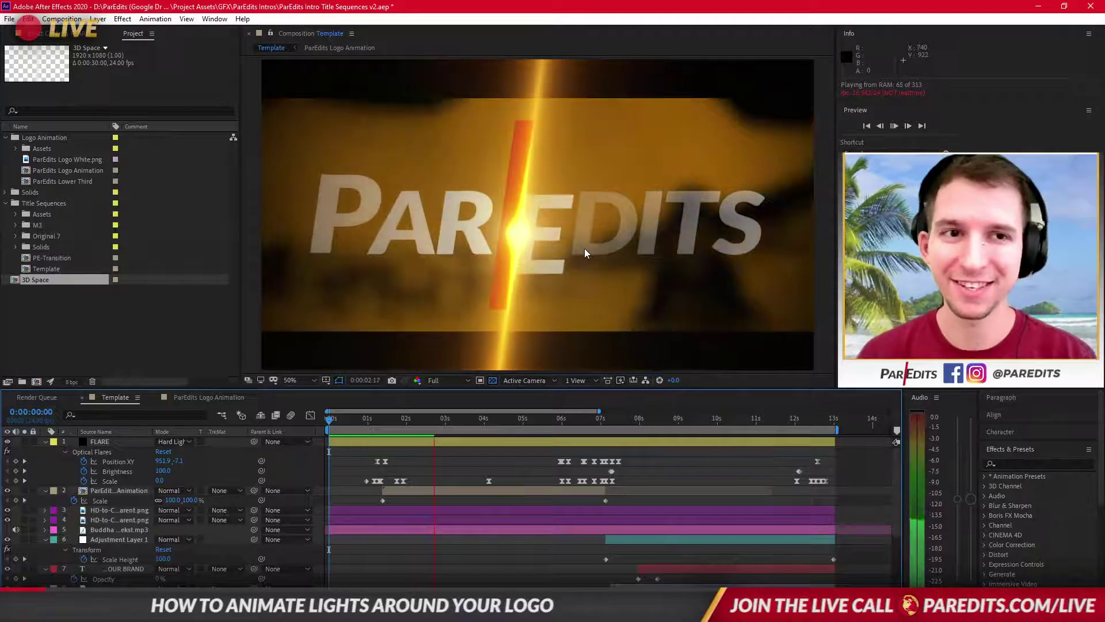
{"action": "left_click", "coordinate": [406, 419]}
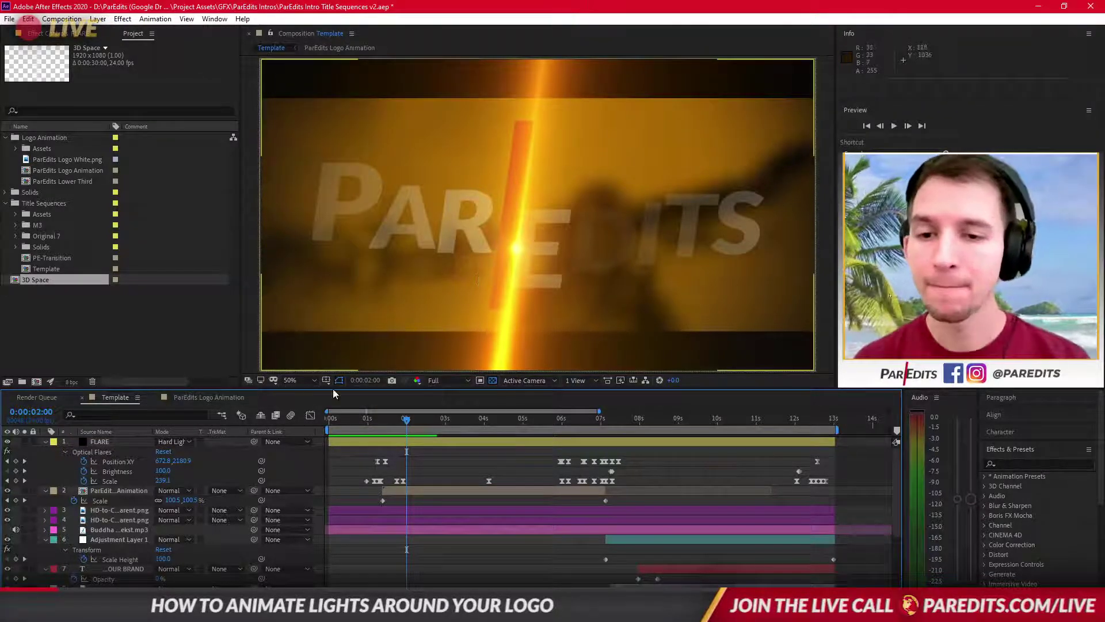
Delete both HD-to-Cinema-transparent.png letterbox layers from the Template composition.
{"action": "left_click", "coordinate": [402, 442]}
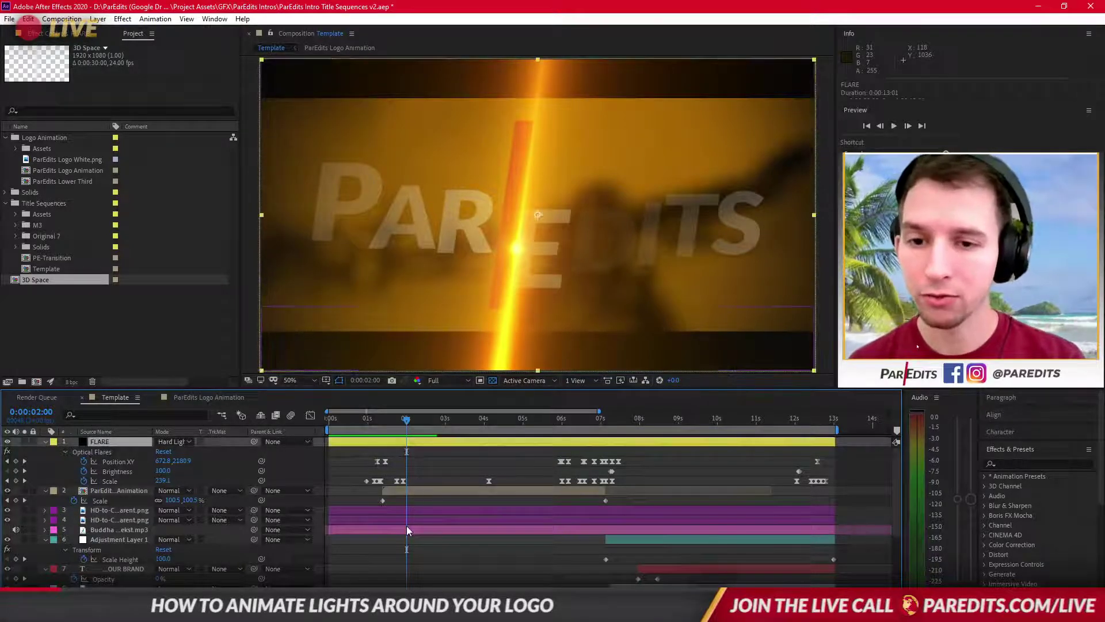
{"action": "left_click", "coordinate": [404, 532]}
{"action": "left_click", "coordinate": [392, 510]}
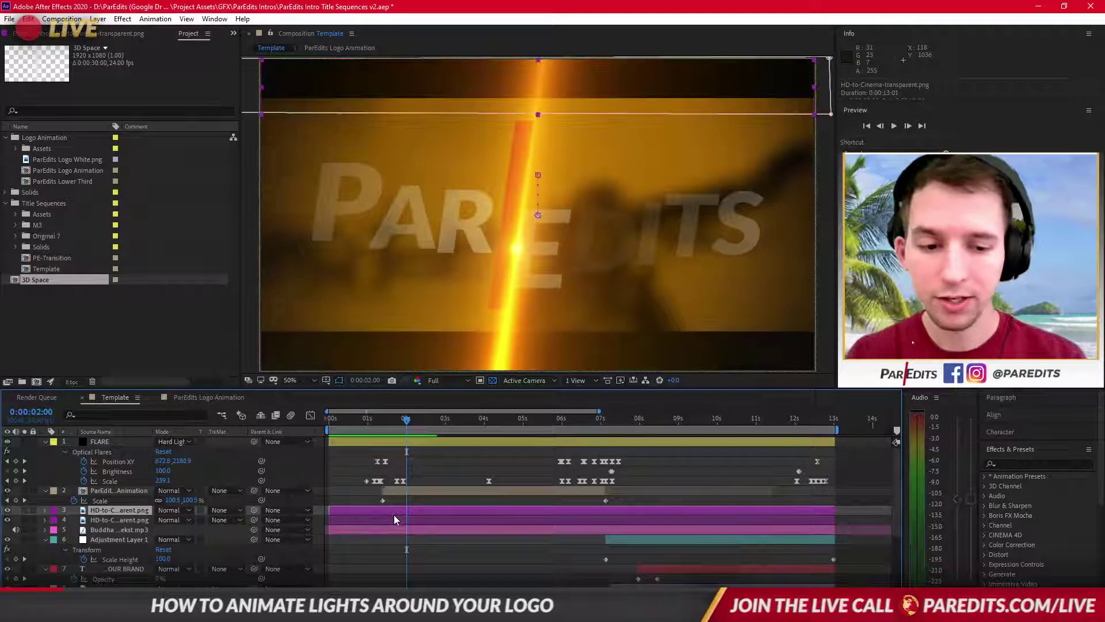
{"action": "key", "text": "Delete"}
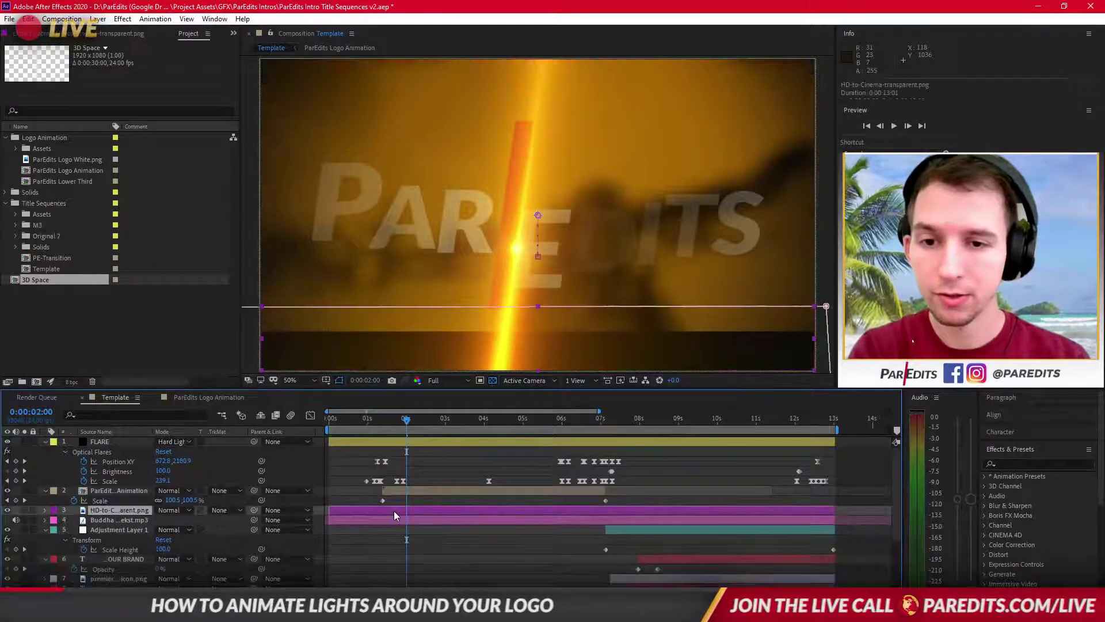
{"action": "key", "text": "Delete"}
{"action": "left_click", "coordinate": [387, 508]}
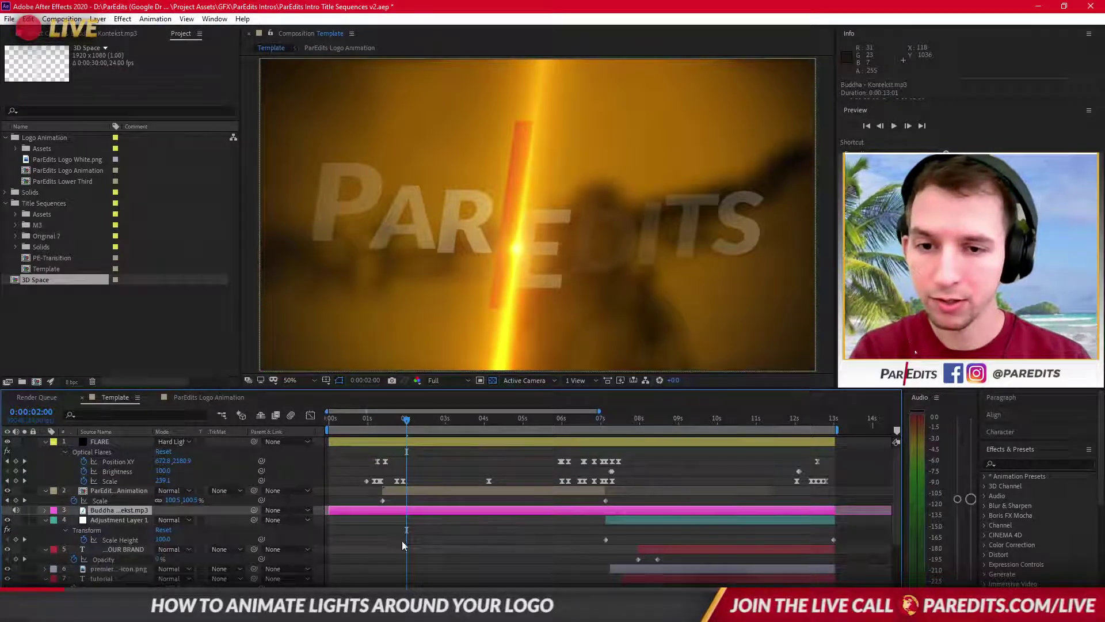
Delete the three DR 2015 081515.mov background footage layers from the Template composition.
{"action": "scroll", "coordinate": [401, 540], "scroll_direction": "down", "scroll_amount": 1}
{"action": "scroll", "coordinate": [400, 544], "scroll_direction": "down", "scroll_amount": 1}
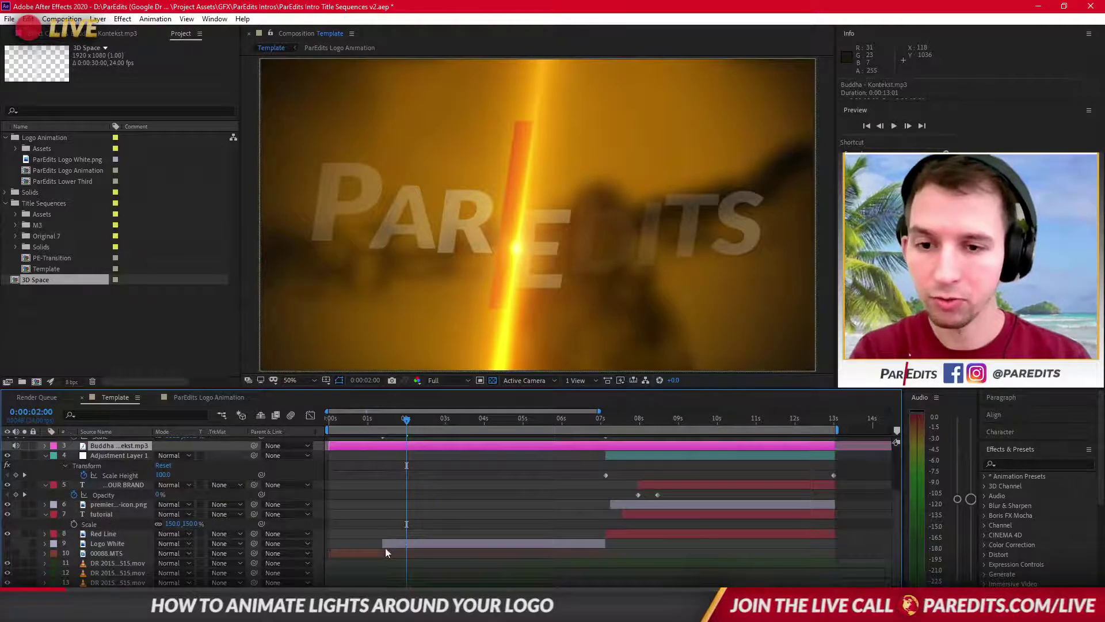
{"action": "left_click", "coordinate": [84, 582]}
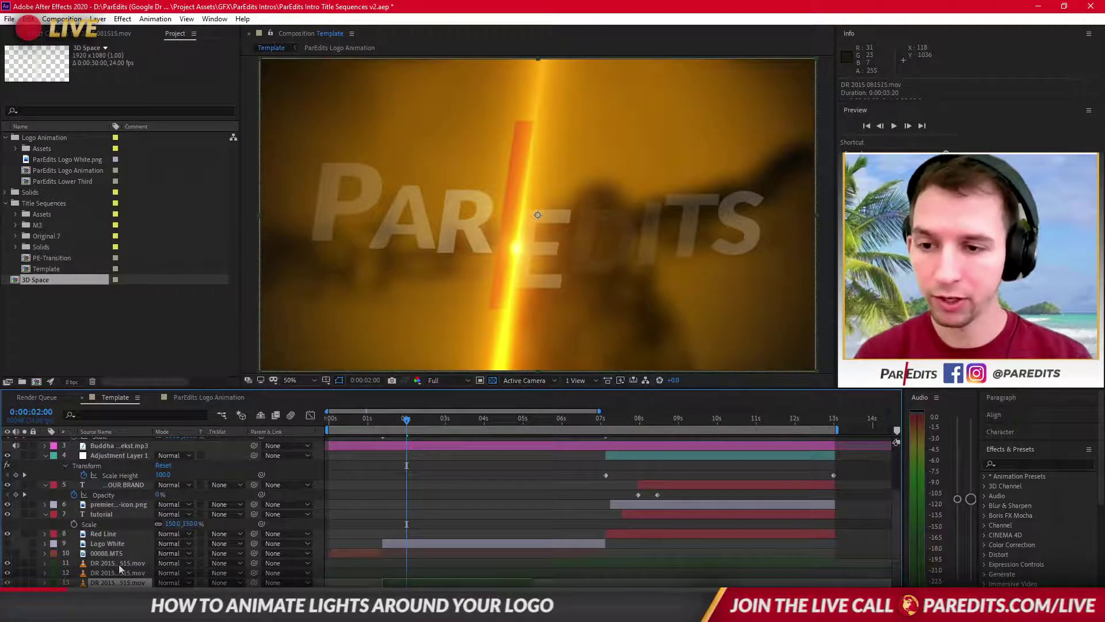
{"action": "left_click", "coordinate": [86, 563], "text": "shift"}
{"action": "key", "text": "Delete"}
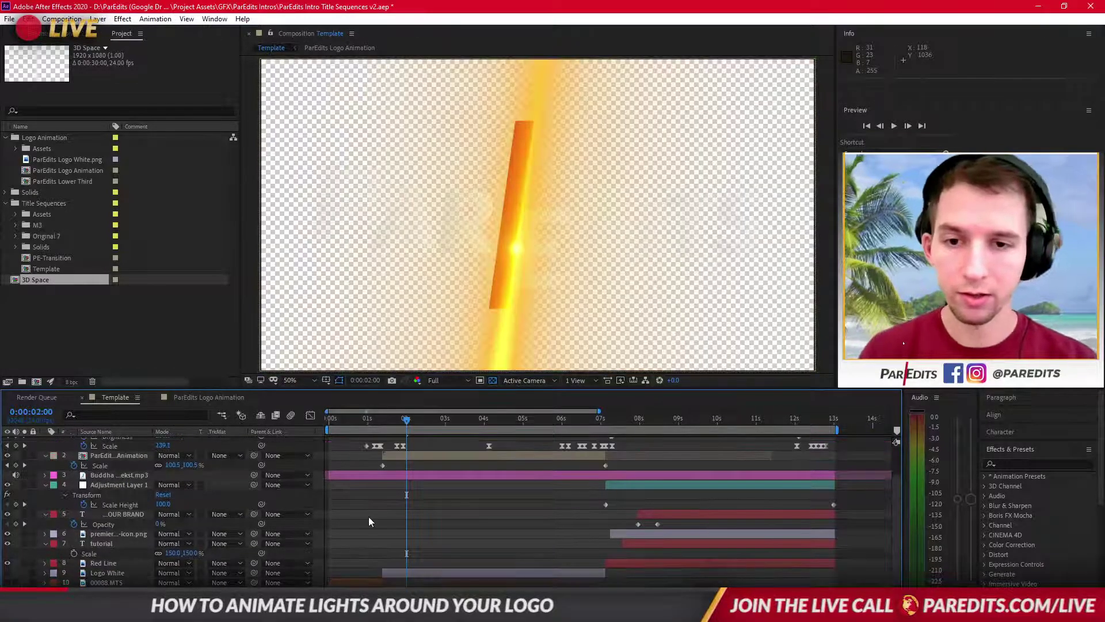
Turn off the viewer's transparency grid and scrub through the logo and title sections, ending at the first frame.
{"action": "left_click_drag", "start_coordinate": [407, 424], "coordinate": [395, 424]}
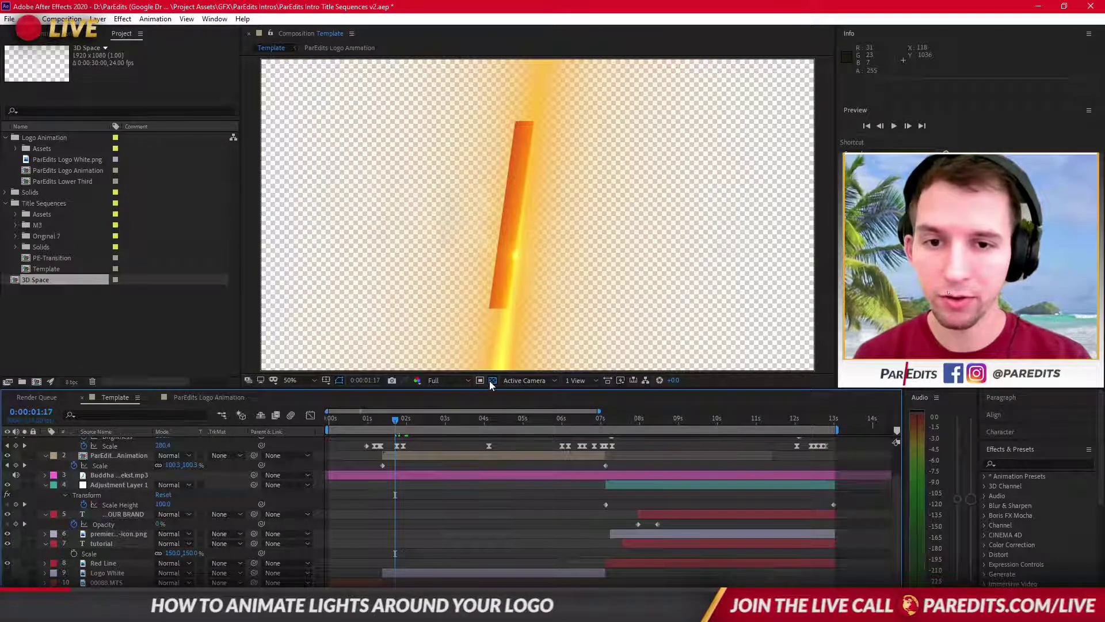
{"action": "left_click", "coordinate": [491, 380]}
{"action": "left_click_drag", "start_coordinate": [396, 420], "coordinate": [492, 434]}
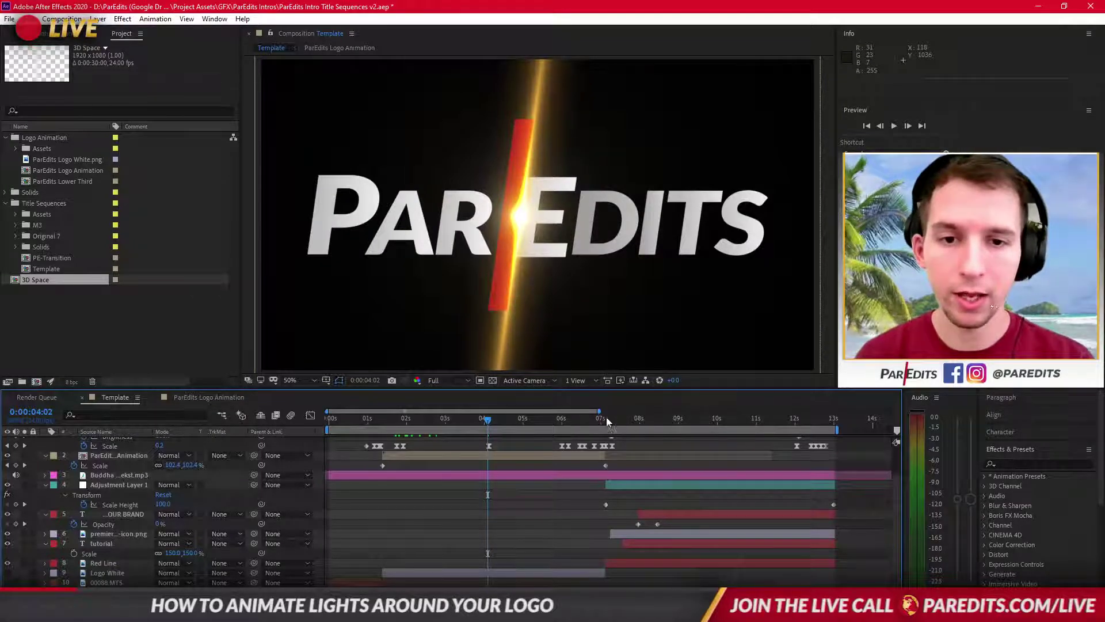
{"action": "left_click", "coordinate": [667, 417]}
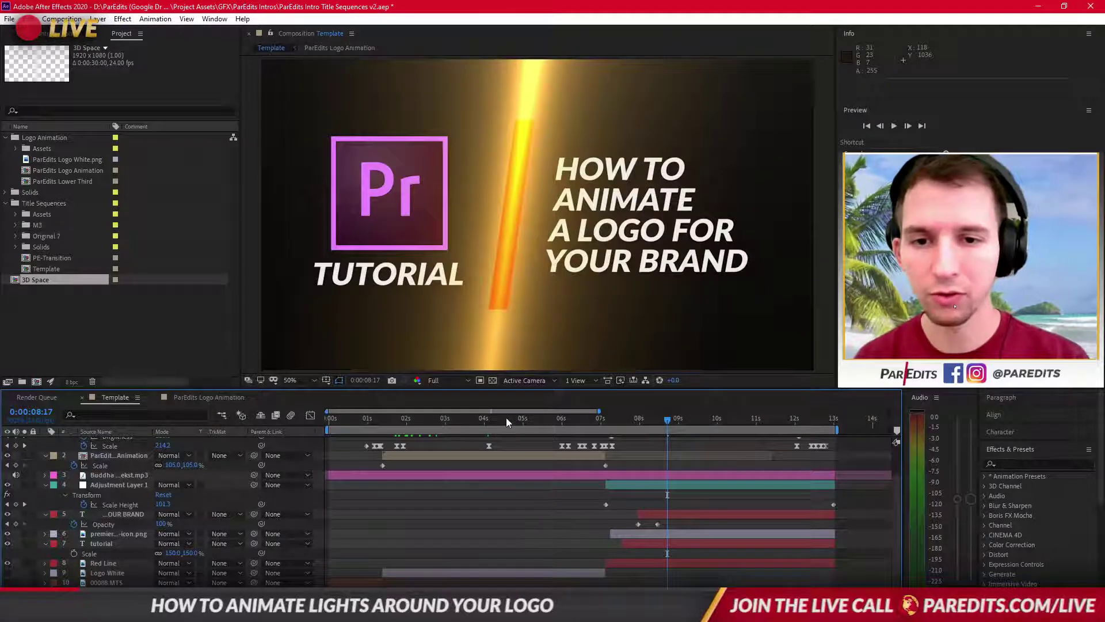
{"action": "left_click_drag", "start_coordinate": [435, 421], "coordinate": [299, 420]}
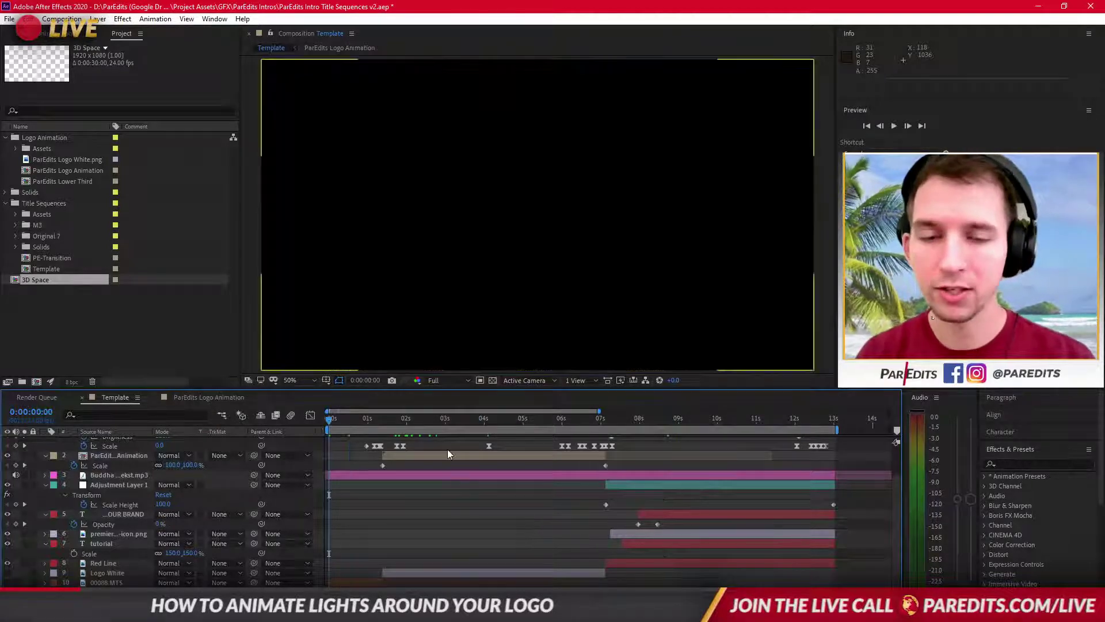
Play the flare and logo reveal from the start, then return the playhead to 0:00:00:00.
{"action": "key", "text": "space"}
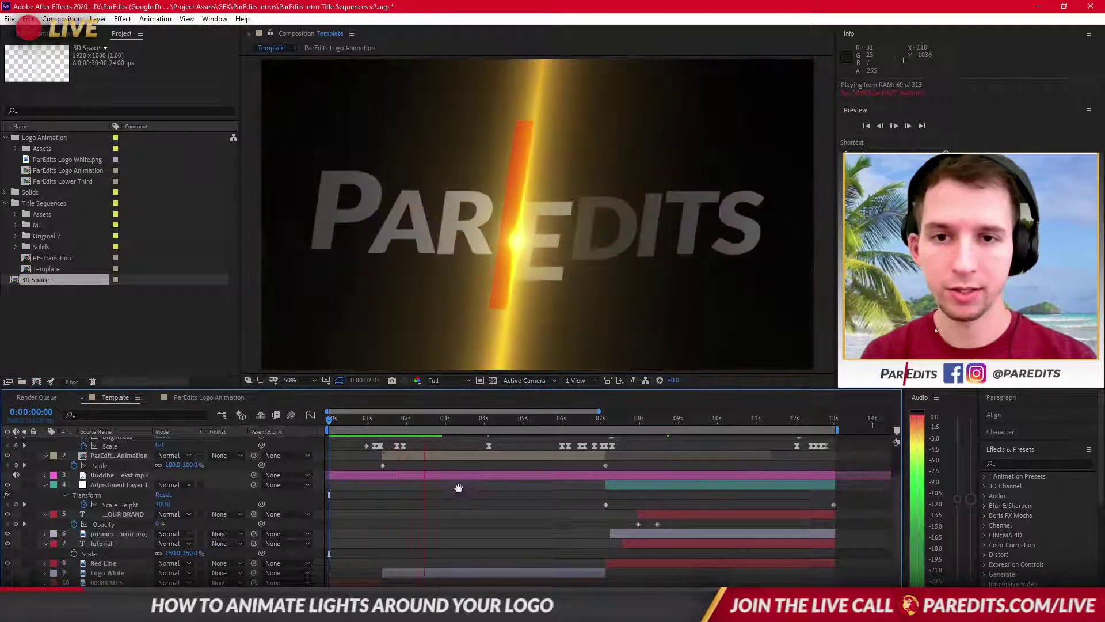
{"action": "key", "text": "space"}
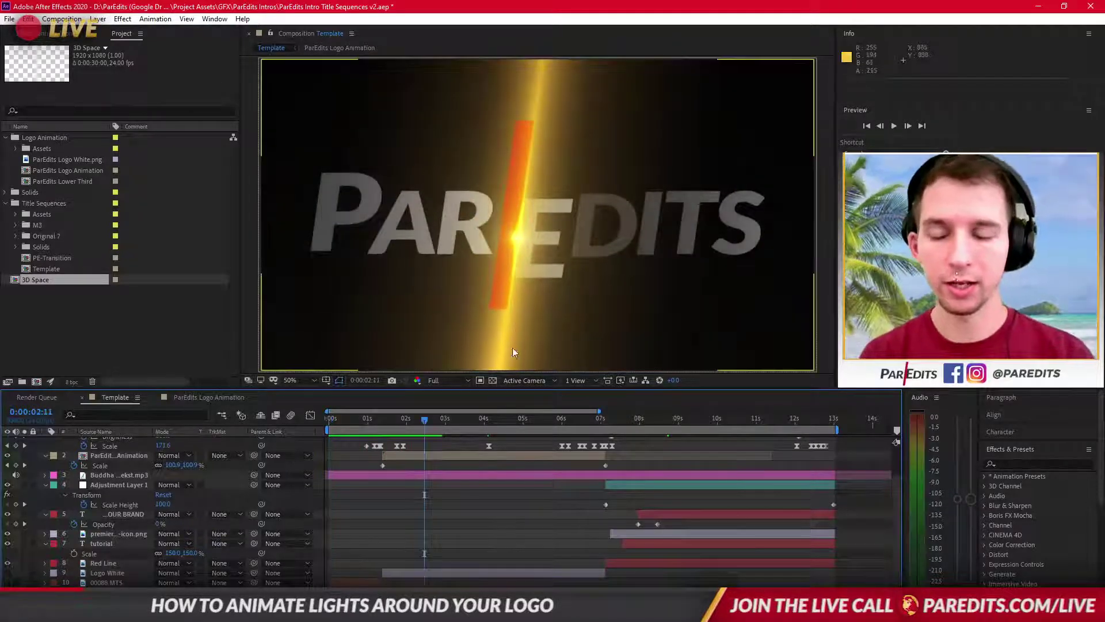
{"action": "left_click", "coordinate": [362, 418]}
{"action": "left_click_drag", "start_coordinate": [364, 420], "coordinate": [320, 417]}
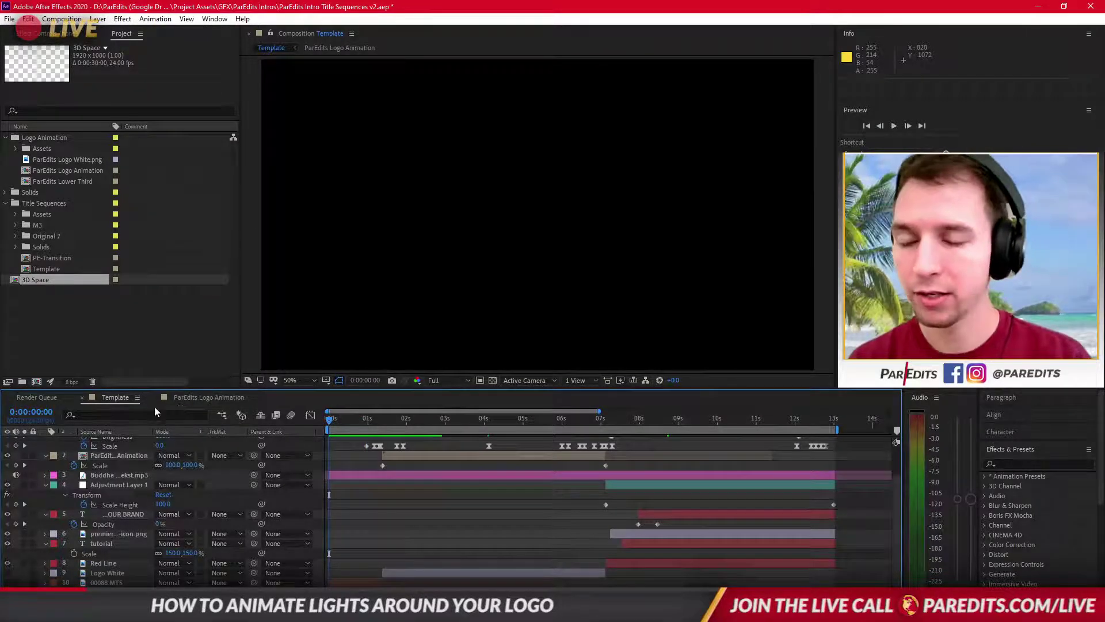
Collapse the keyframe properties of all layers in the Template timeline and clear the selection.
{"action": "scroll", "coordinate": [244, 503], "scroll_direction": "up", "scroll_amount": 2}
{"action": "key", "text": "ctrl+a"}
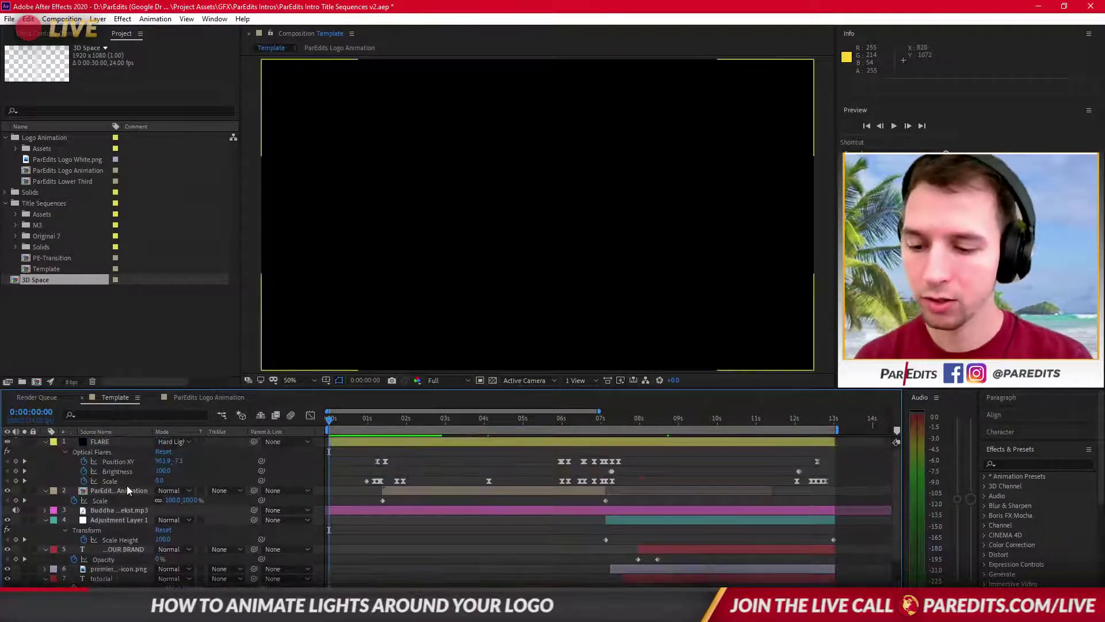
{"action": "key", "text": "u"}
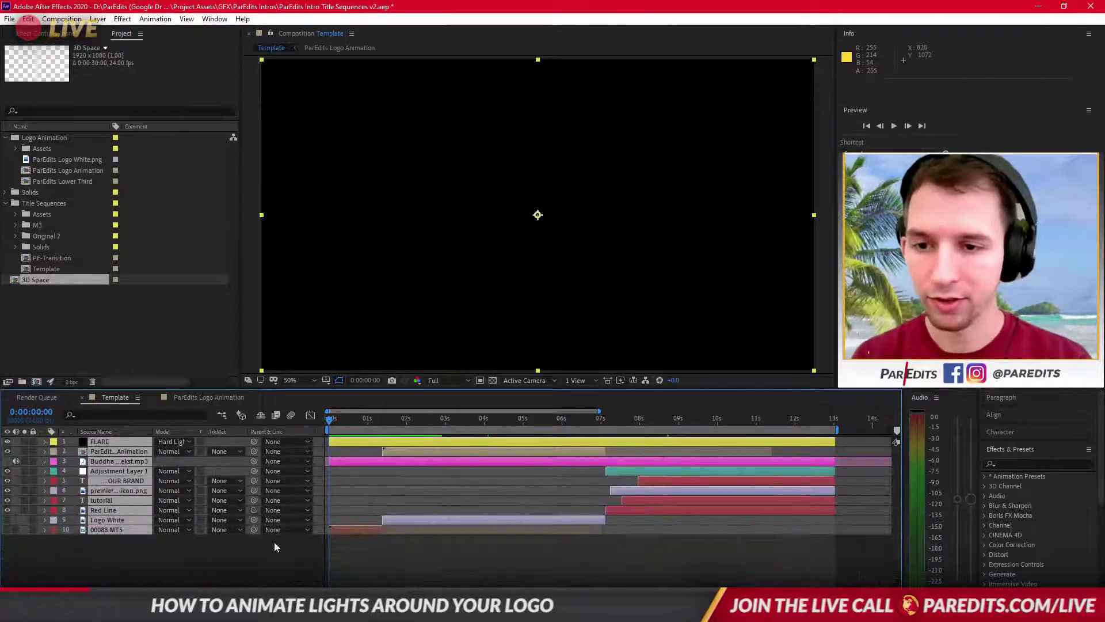
{"action": "left_click", "coordinate": [358, 561]}
Delete the 00088.MTS, Logo White, Red Line and tutorial layers from the Template composition.
{"action": "left_click", "coordinate": [361, 530]}
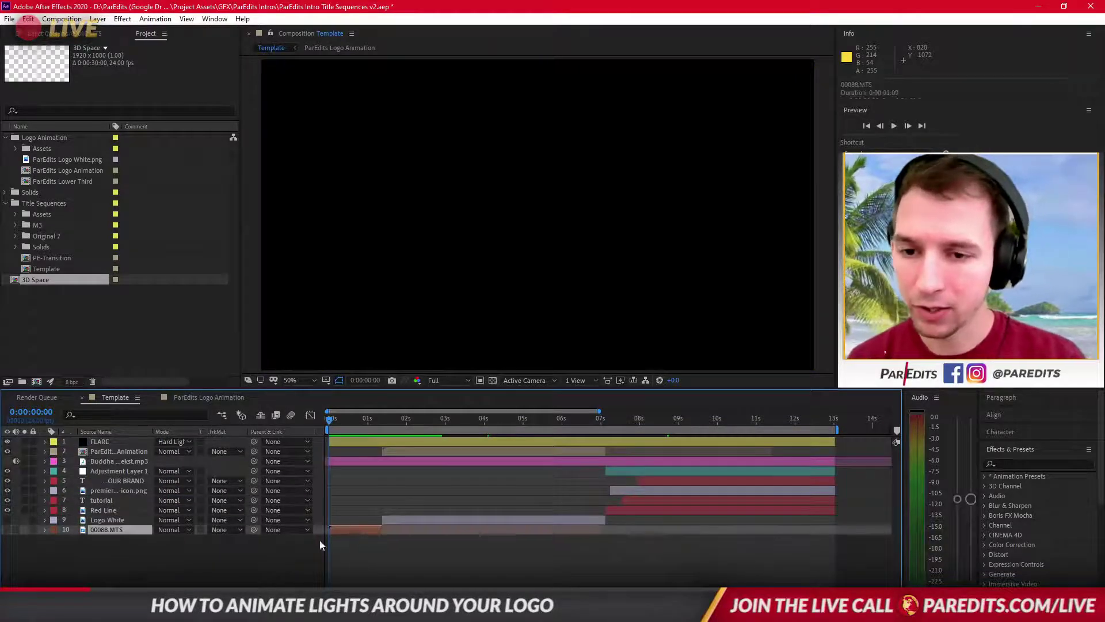
{"action": "key", "text": "Delete"}
{"action": "left_click", "coordinate": [106, 520]}
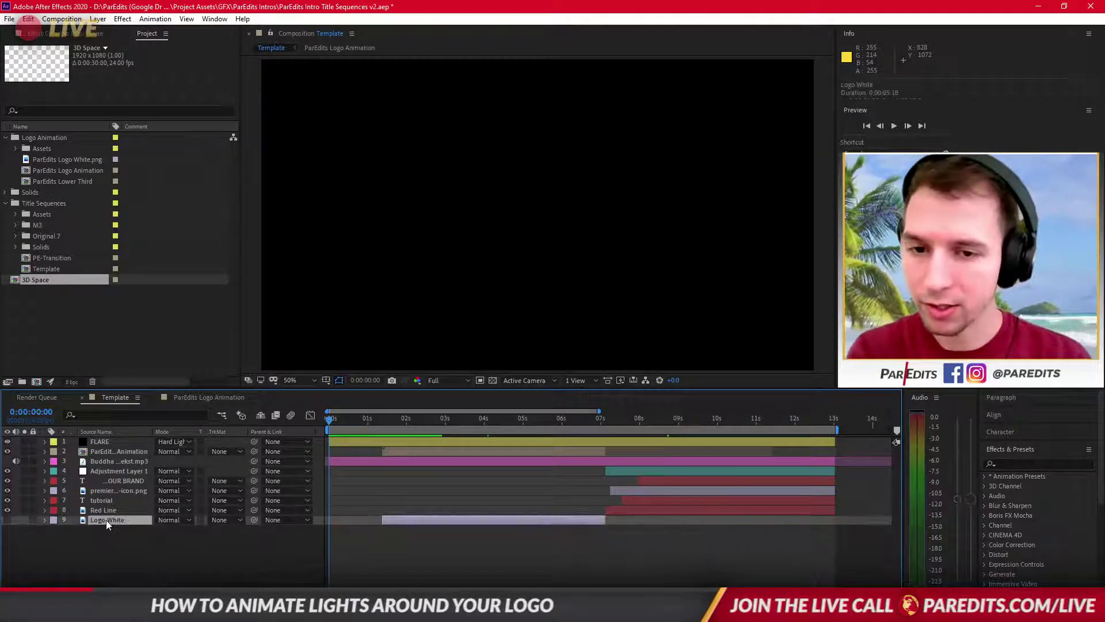
{"action": "key", "text": "Delete"}
{"action": "left_click", "coordinate": [108, 510]}
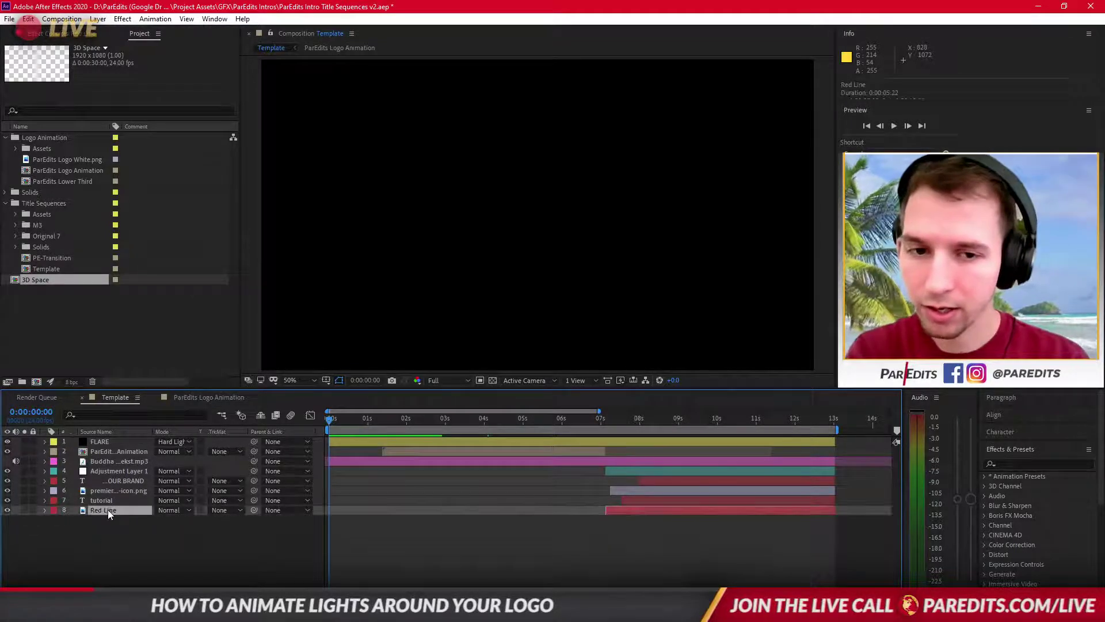
{"action": "key", "text": "Delete"}
{"action": "left_click", "coordinate": [109, 498]}
{"action": "key", "text": "Delete"}
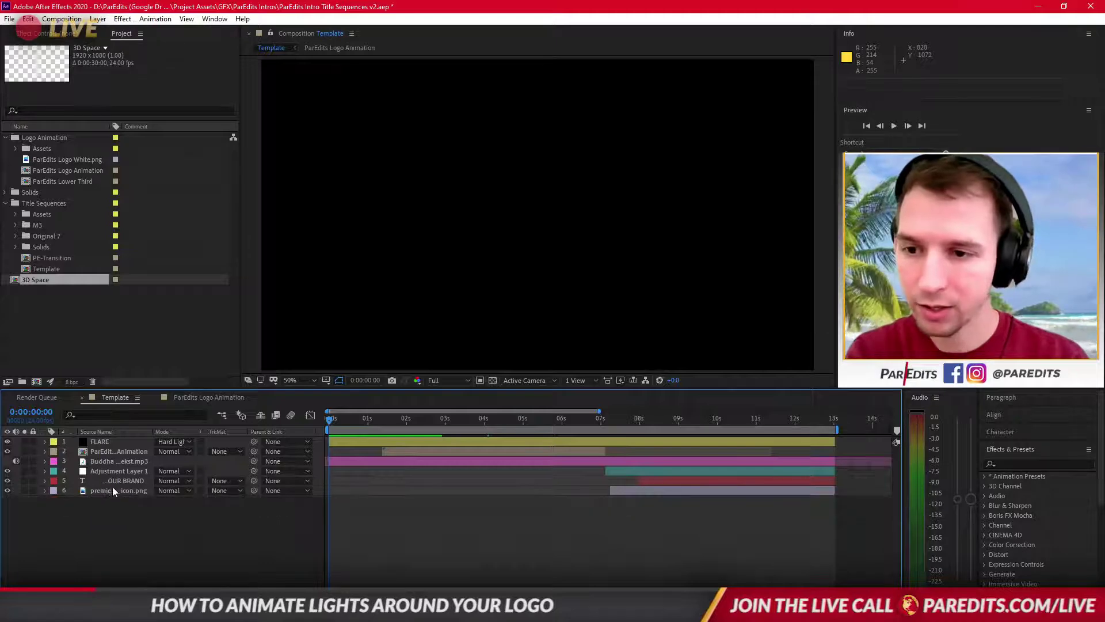
Delete the Premiere icon image, the YOUR BRAND title text and Adjustment Layer 1.
{"action": "left_click", "coordinate": [112, 488]}
{"action": "key", "text": "Delete"}
{"action": "left_click", "coordinate": [126, 480]}
{"action": "key", "text": "Delete"}
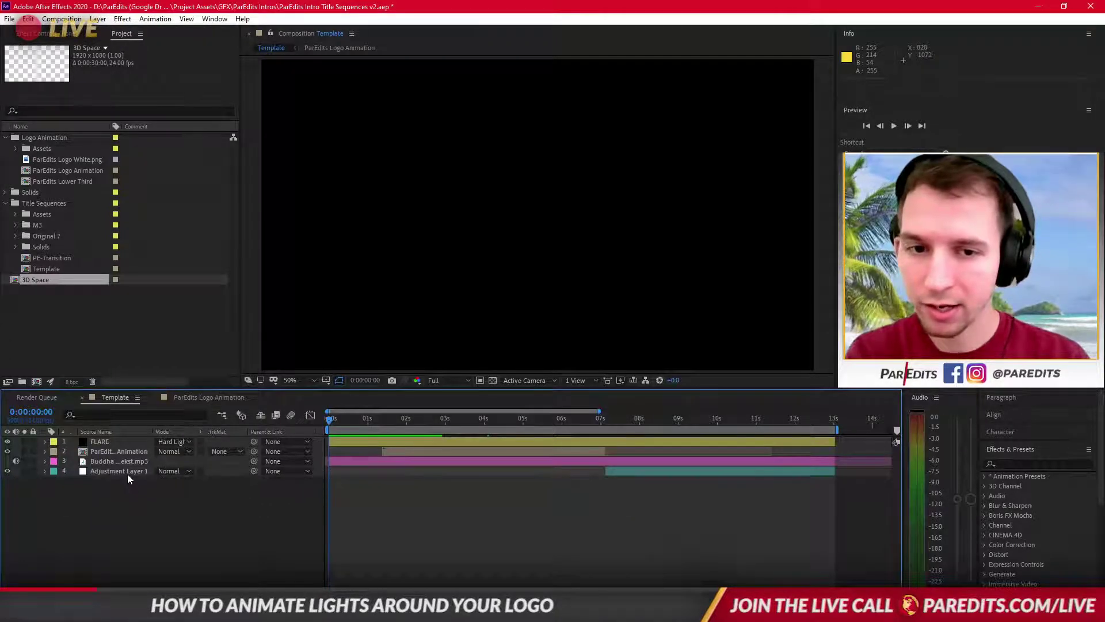
{"action": "left_click", "coordinate": [127, 473]}
{"action": "key", "text": "Delete"}
Create a dark gray solid that fills the frame, directly above the FLARE layer.
{"action": "left_click", "coordinate": [120, 463]}
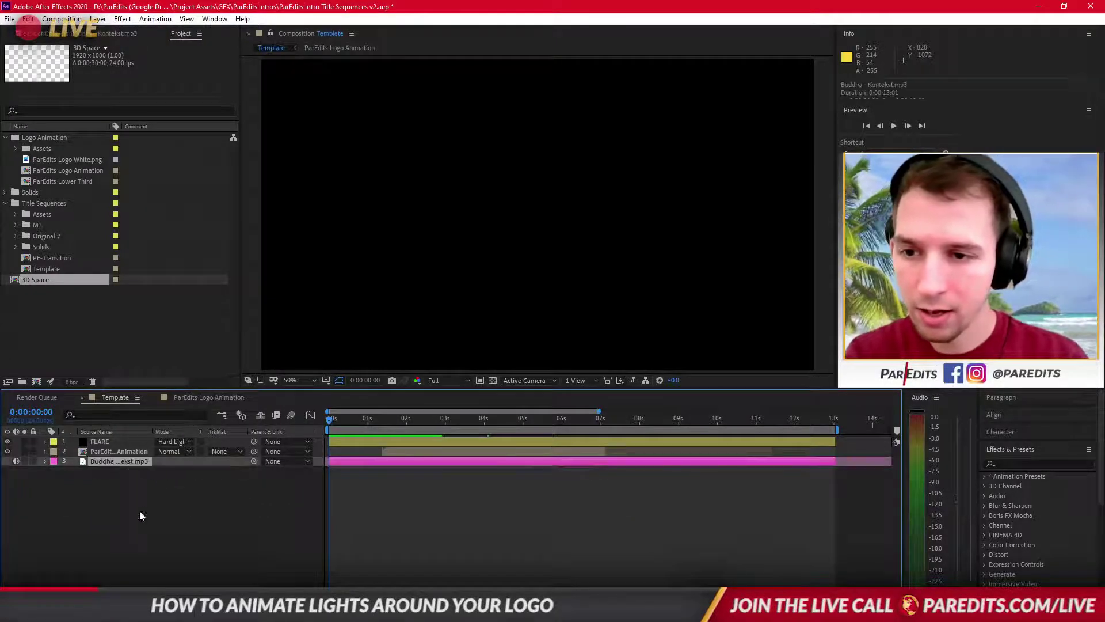
{"action": "left_click", "coordinate": [118, 453]}
{"action": "left_click", "coordinate": [118, 442]}
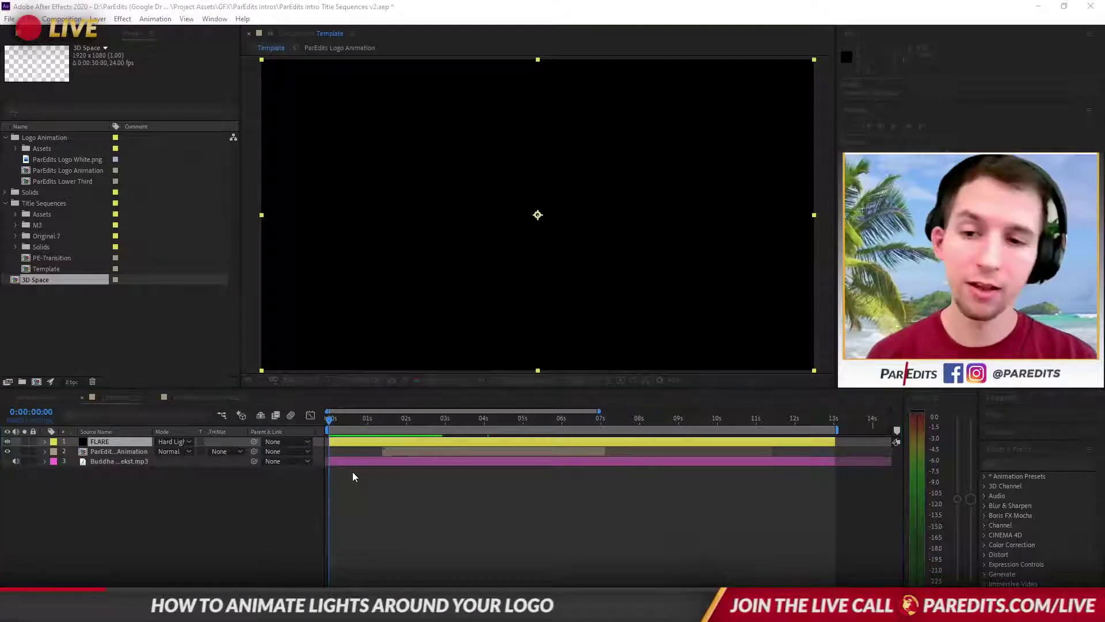
{"action": "left_click", "coordinate": [529, 301]}
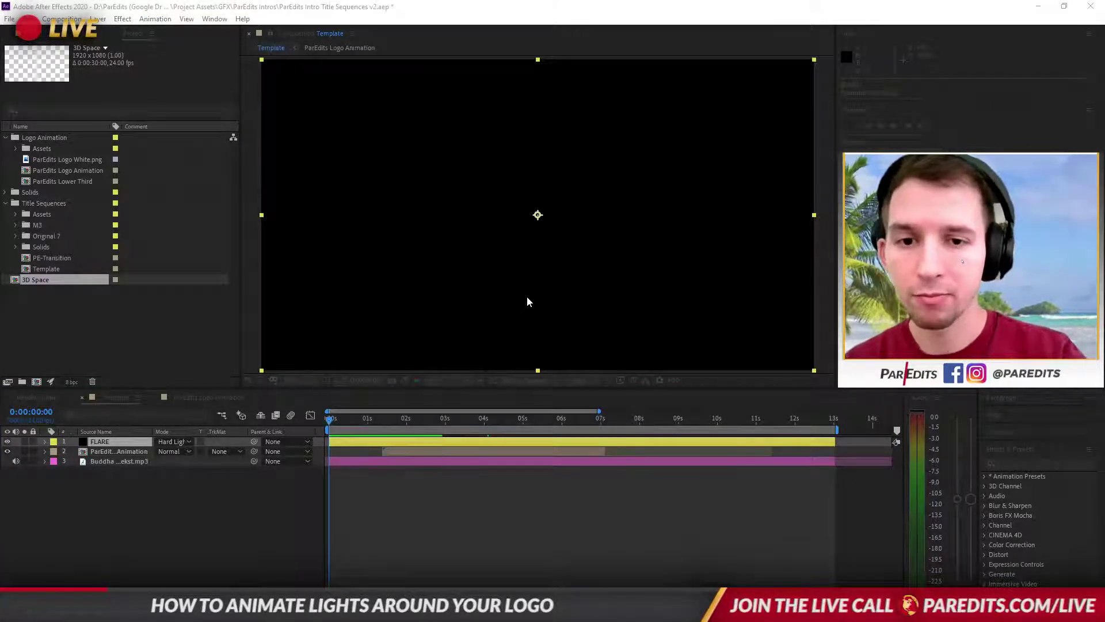
{"action": "key", "text": "Return"}
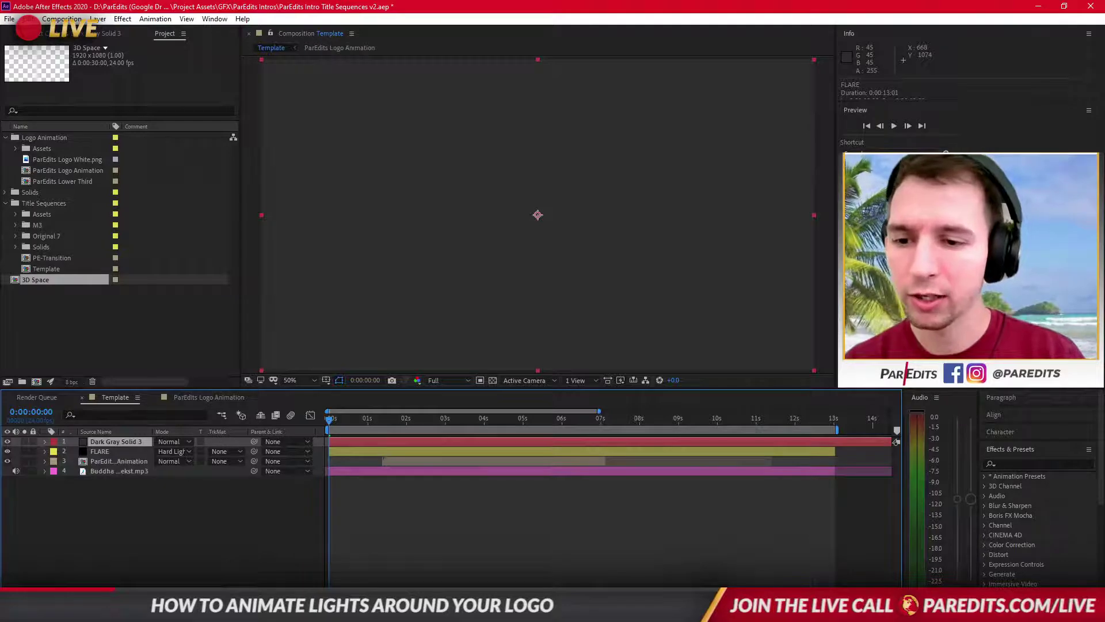
Show the timeline's layer switches and make the dark gray solid a 3D layer.
{"action": "key", "text": "F4"}
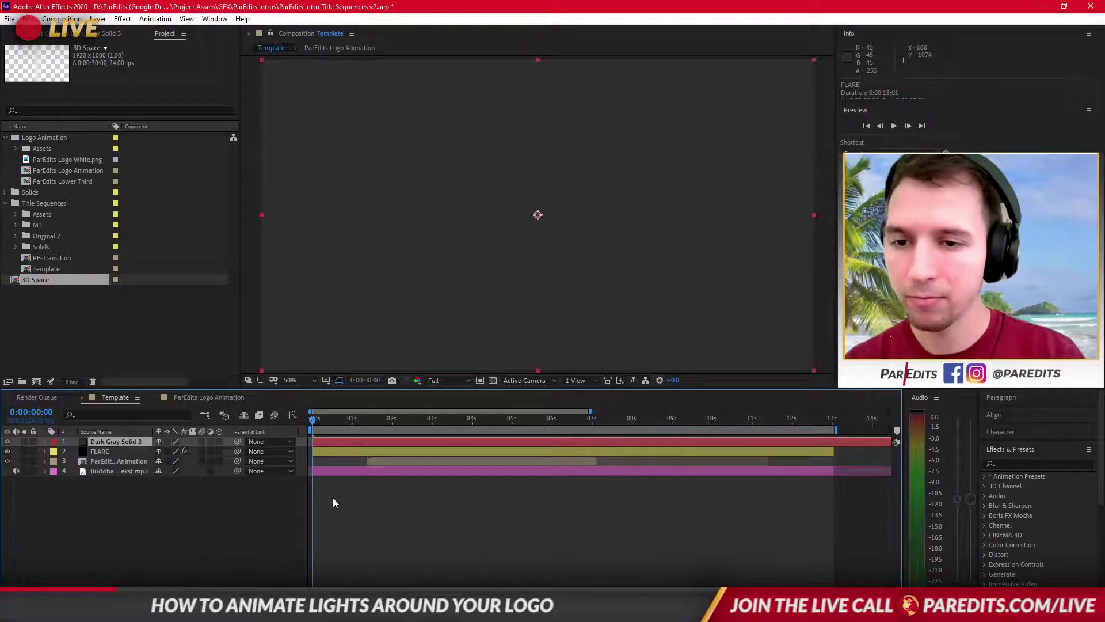
{"action": "key", "text": "F4"}
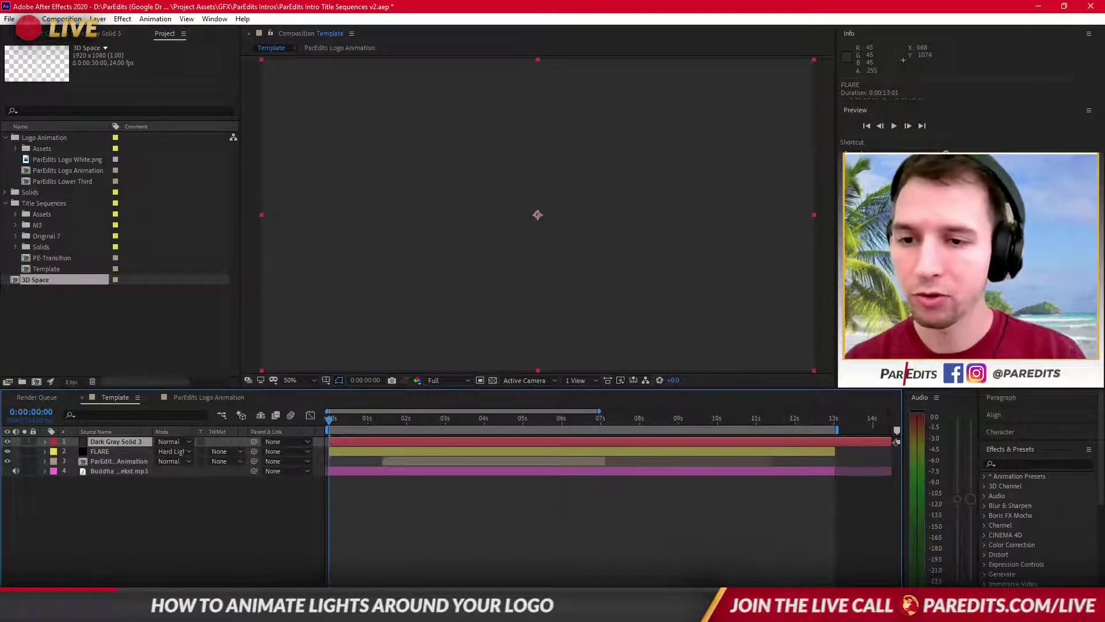
{"action": "key", "text": "F4"}
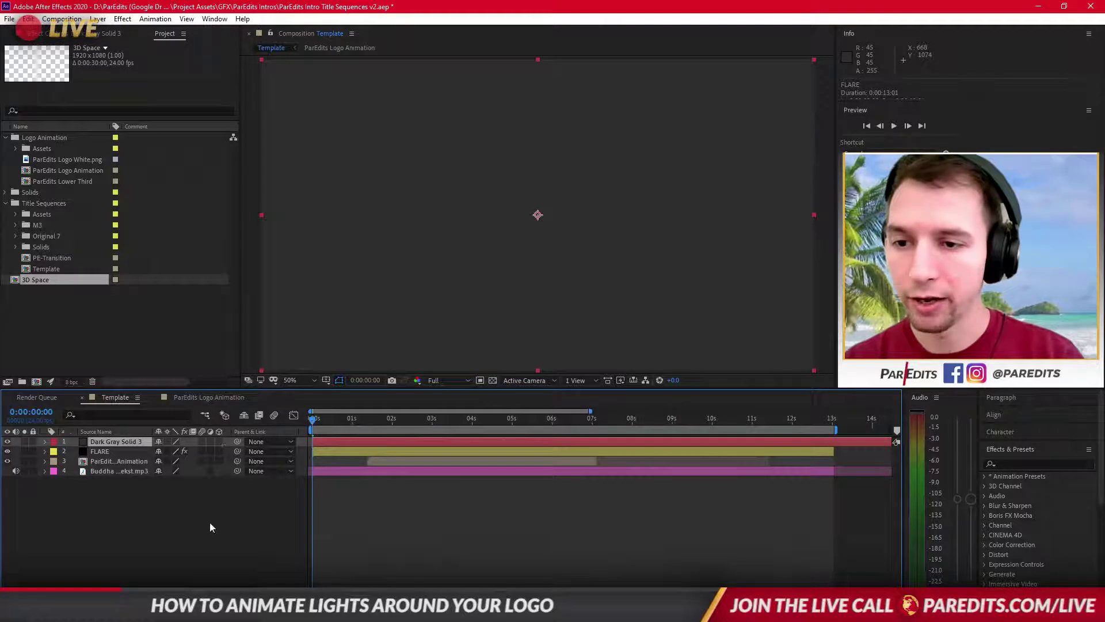
{"action": "left_click", "coordinate": [219, 441]}
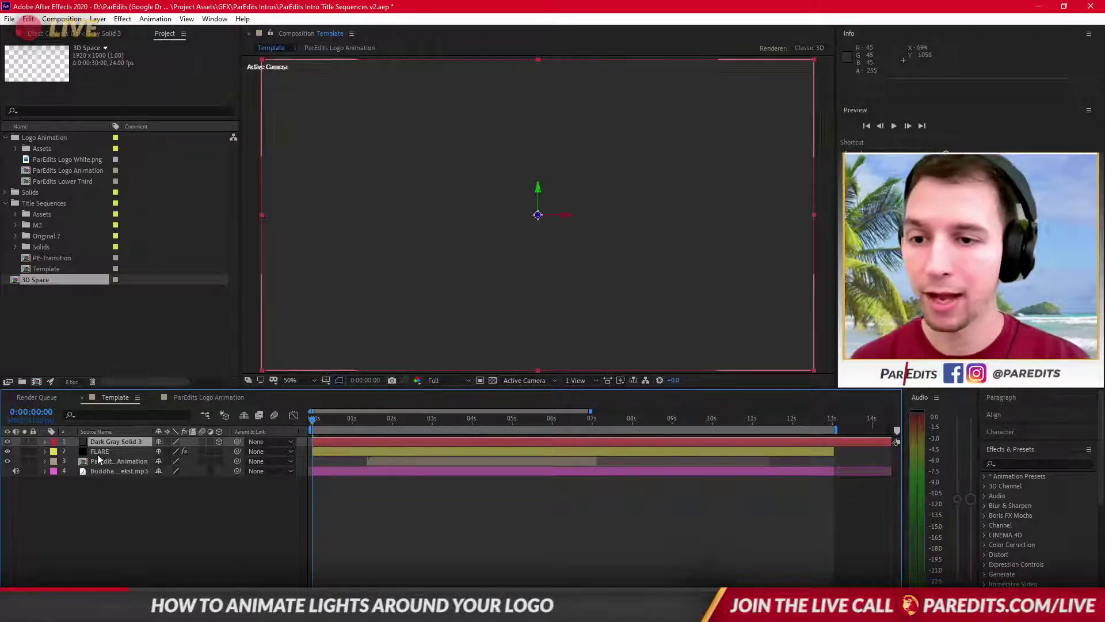
Push the dark gray solid back to a Z position of 2013 and scale it up to 181%.
{"action": "key", "text": "s"}
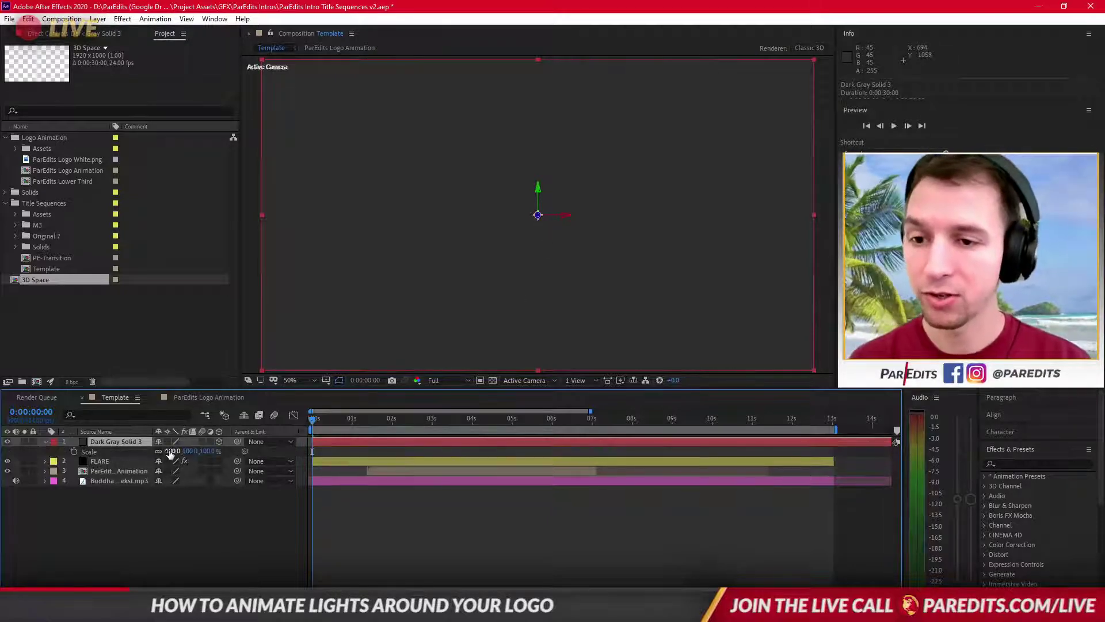
{"action": "key", "text": "p"}
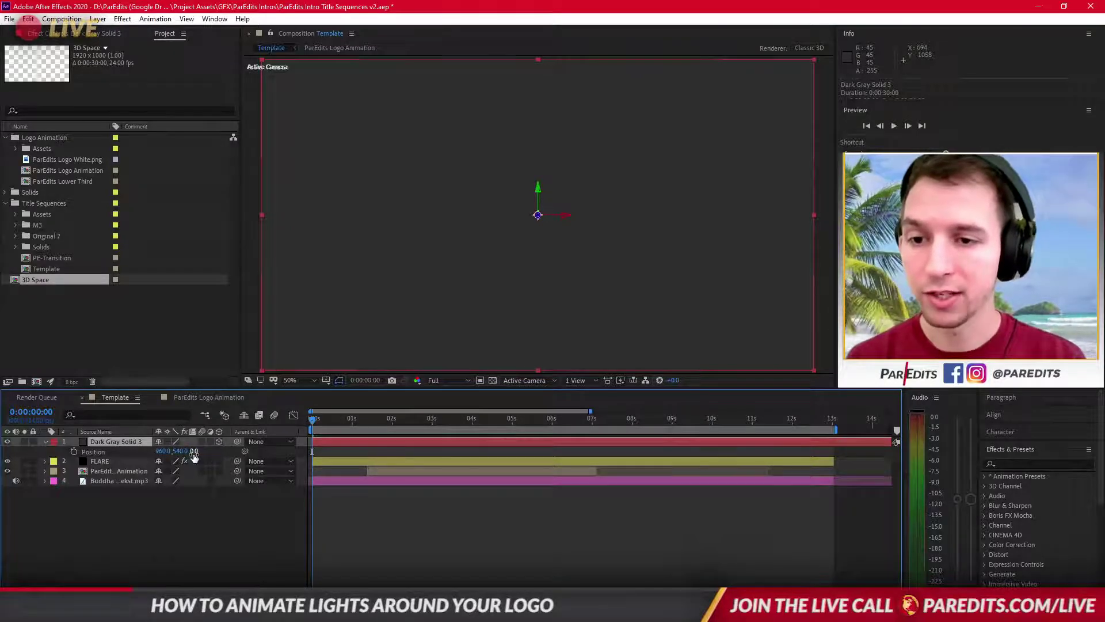
{"action": "left_click_drag", "start_coordinate": [194, 452], "coordinate": [157, 490]}
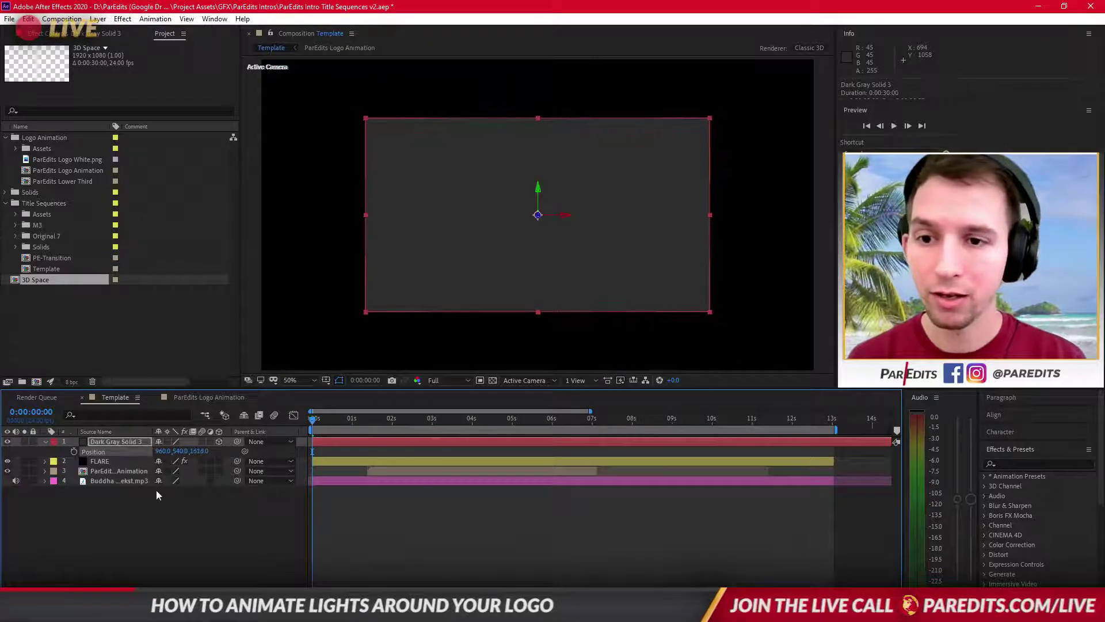
{"action": "left_click_drag", "start_coordinate": [207, 451], "coordinate": [261, 471]}
{"action": "key", "text": "s"}
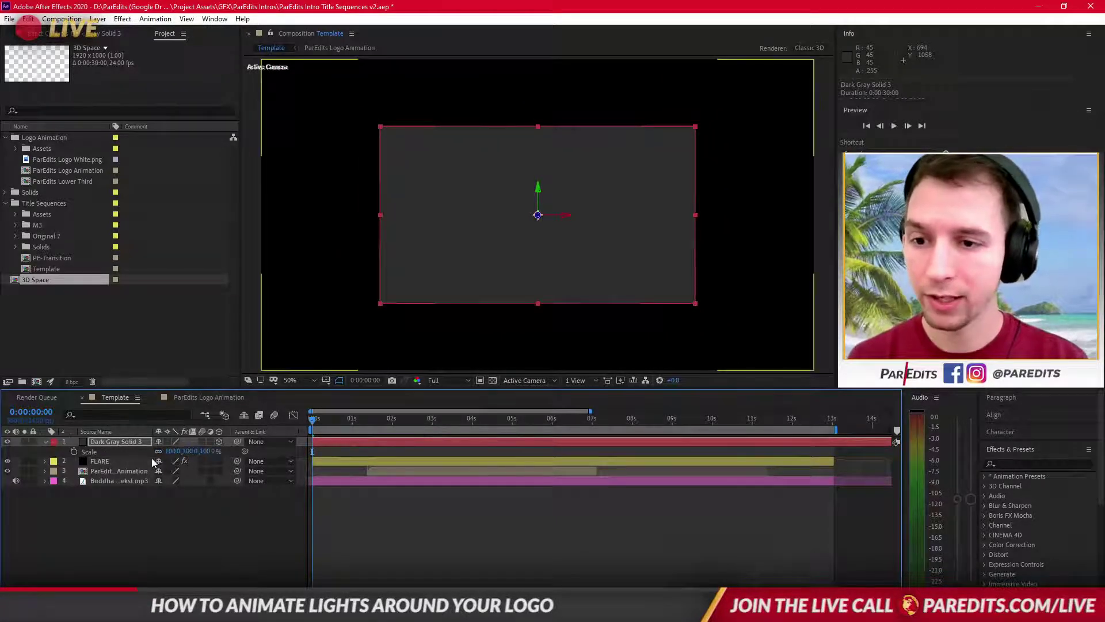
{"action": "left_click_drag", "start_coordinate": [173, 451], "coordinate": [219, 451]}
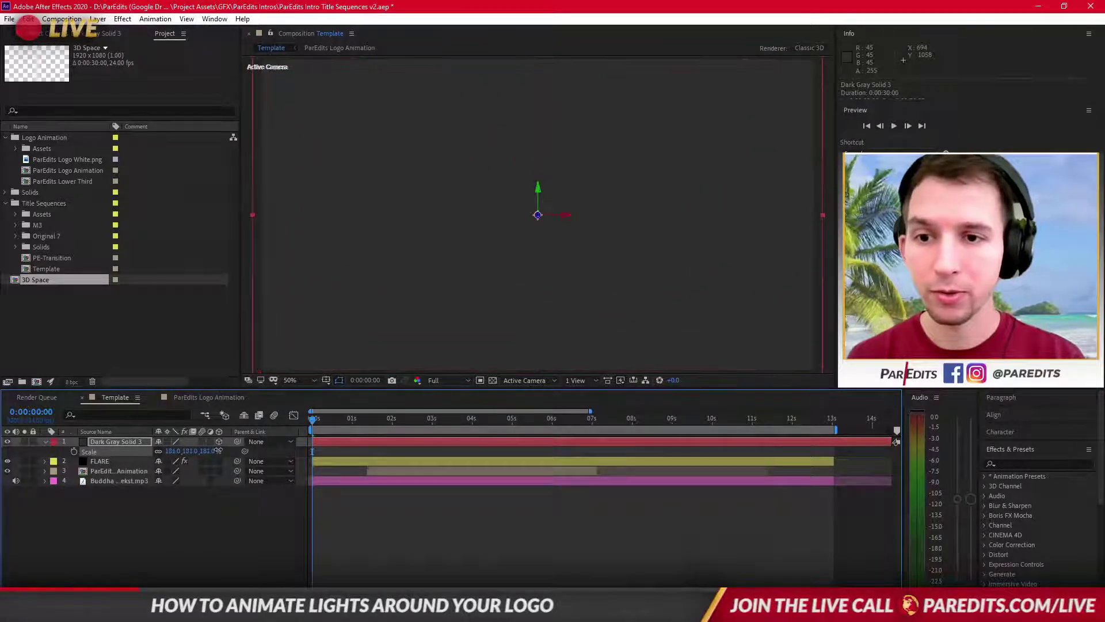
{"action": "left_click", "coordinate": [194, 531]}
Duplicate the dark gray solid layer in the Template composition.
{"action": "left_click", "coordinate": [106, 442]}
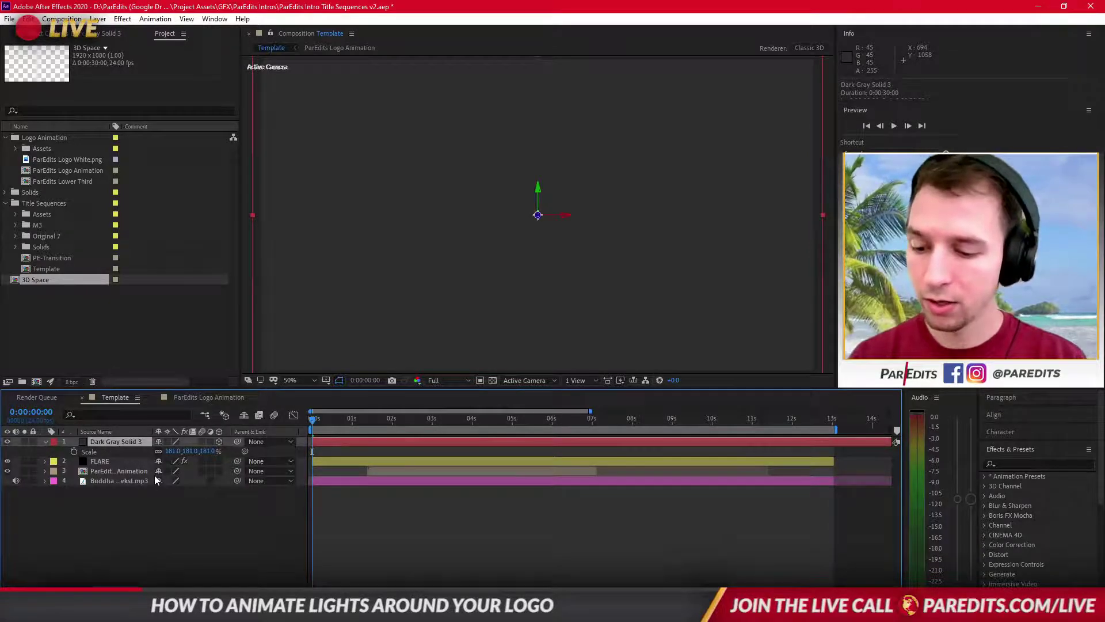
{"action": "key", "text": "ctrl+c"}
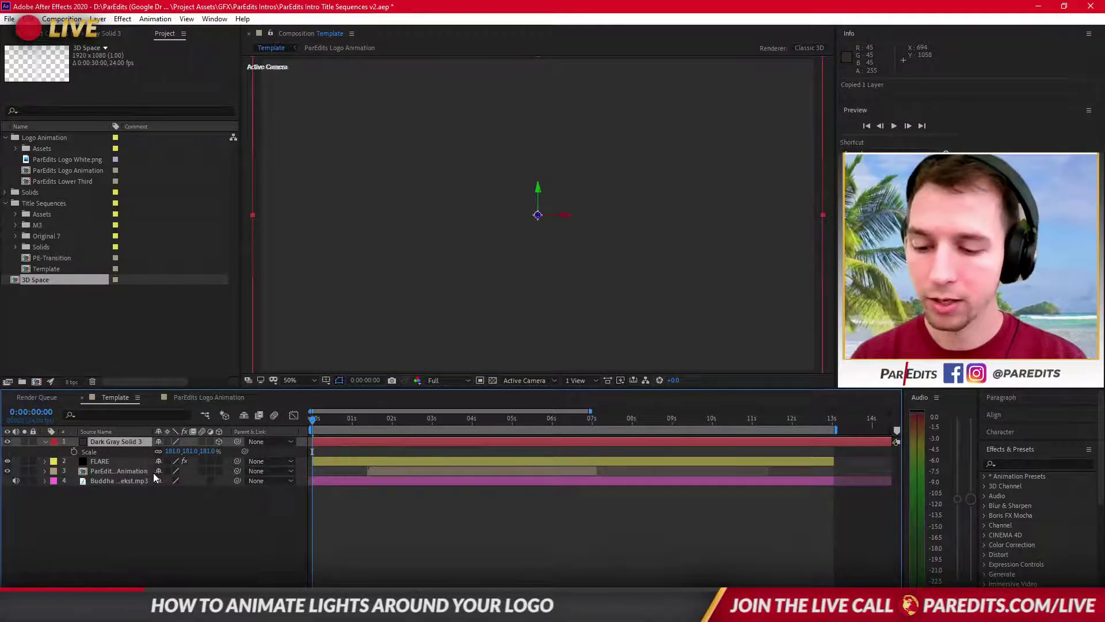
{"action": "key", "text": "ctrl+v"}
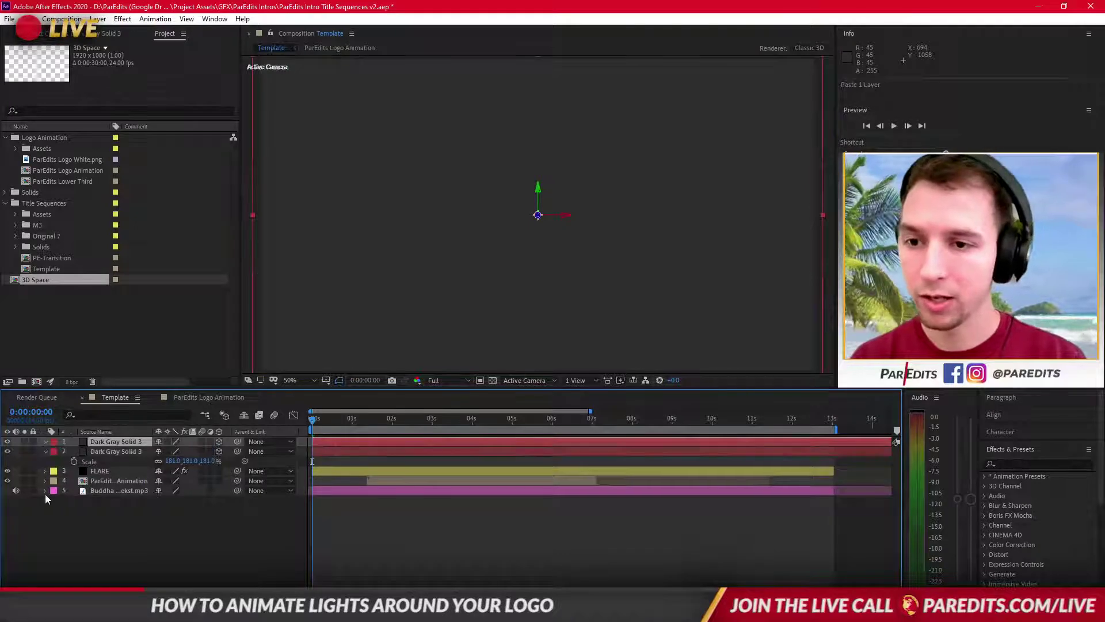
Rotate the lower of the two dark gray solid layers to 96° on its X axis to form a floor.
{"action": "left_click", "coordinate": [123, 452]}
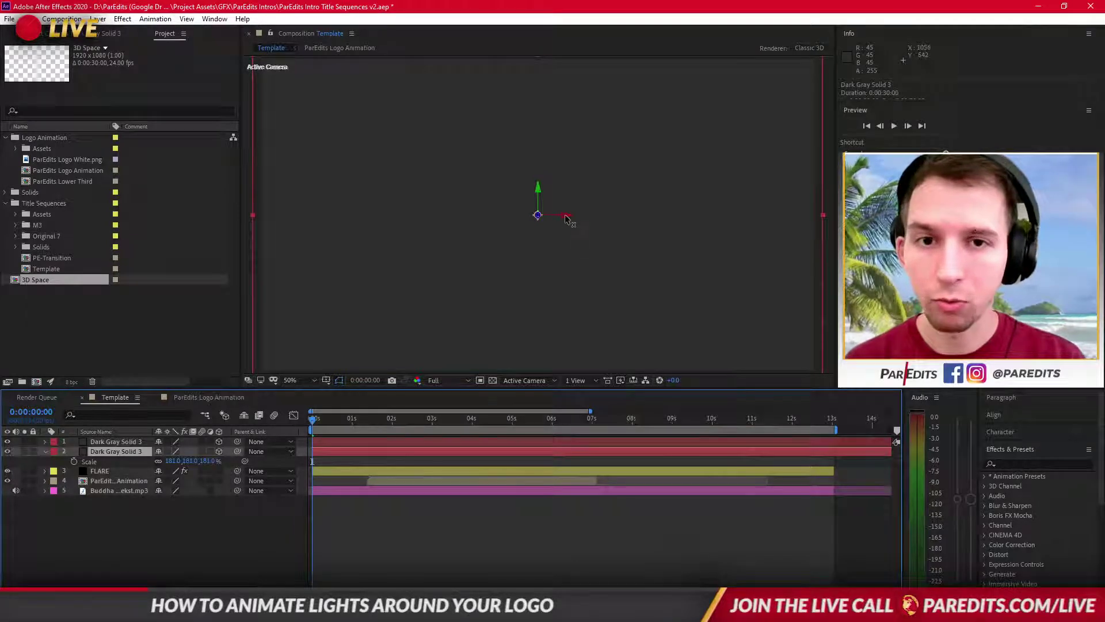
{"action": "key", "text": "r"}
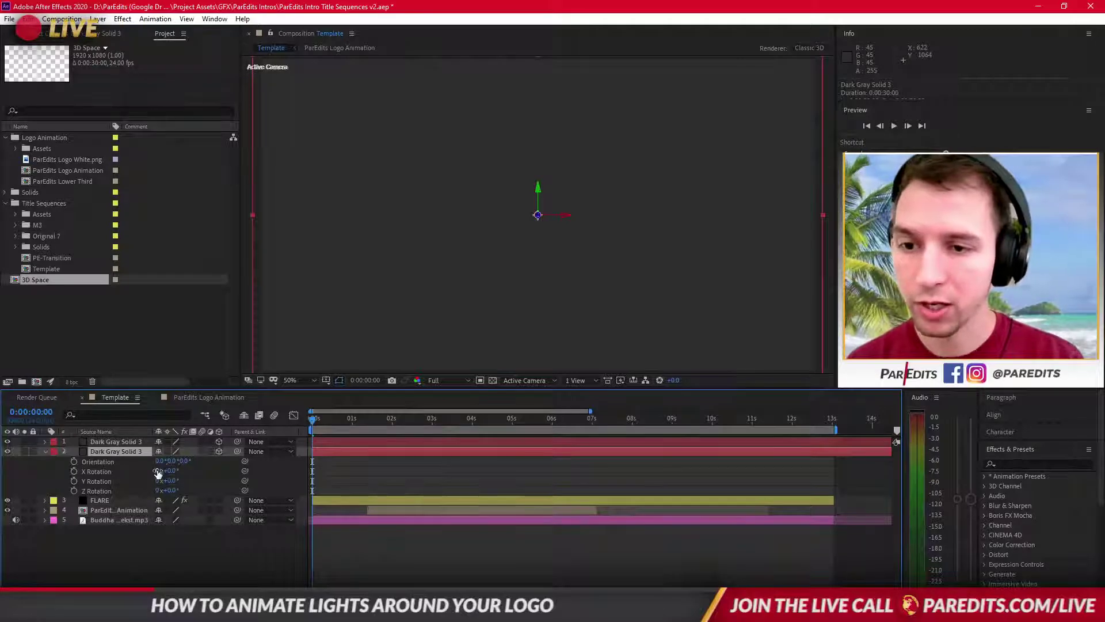
{"action": "left_click_drag", "start_coordinate": [169, 470], "coordinate": [220, 462]}
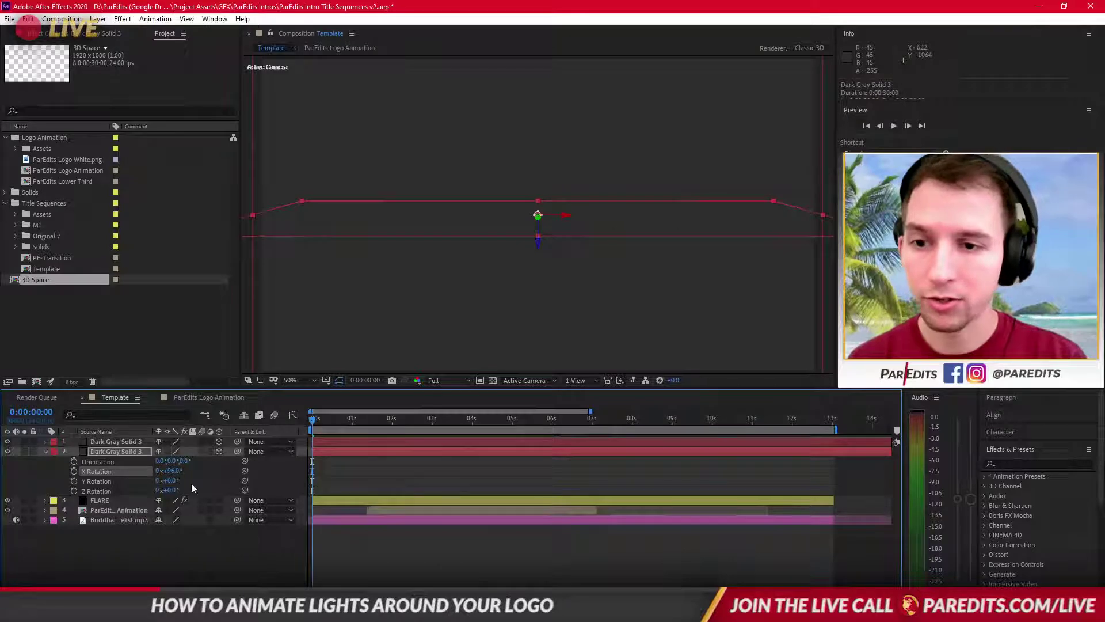
Lower the rotated floor solid to a Y position of 949 and bring it forward to a Z position of 1440.
{"action": "key", "text": "p"}
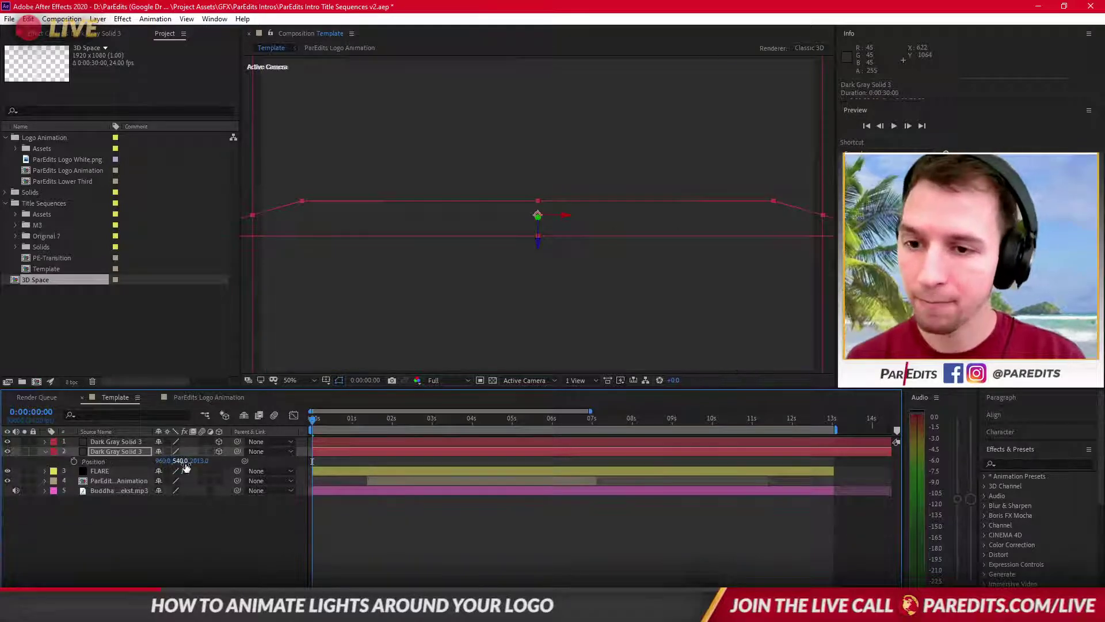
{"action": "left_click_drag", "start_coordinate": [186, 465], "coordinate": [458, 425]}
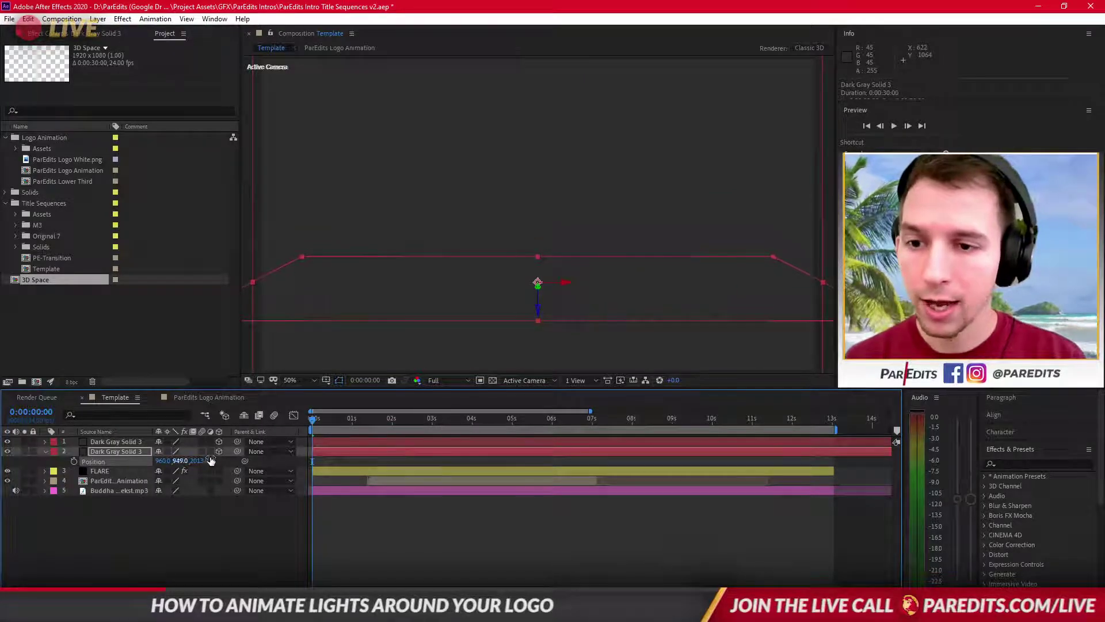
{"action": "left_click_drag", "start_coordinate": [206, 461], "coordinate": [0, 470]}
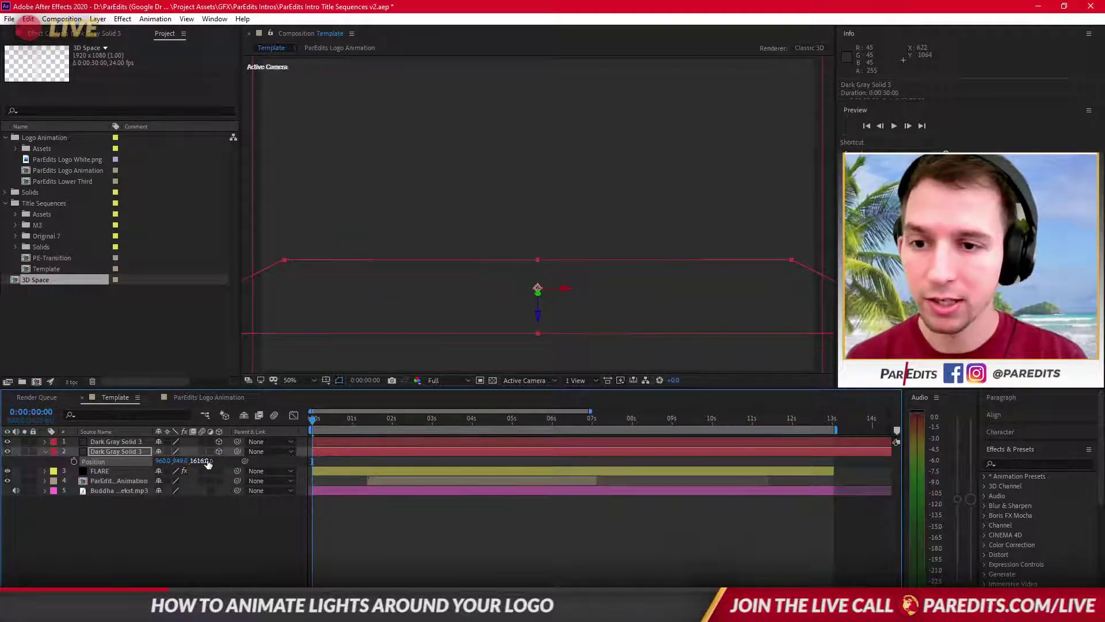
{"action": "left_click_drag", "start_coordinate": [210, 466], "coordinate": [102, 470]}
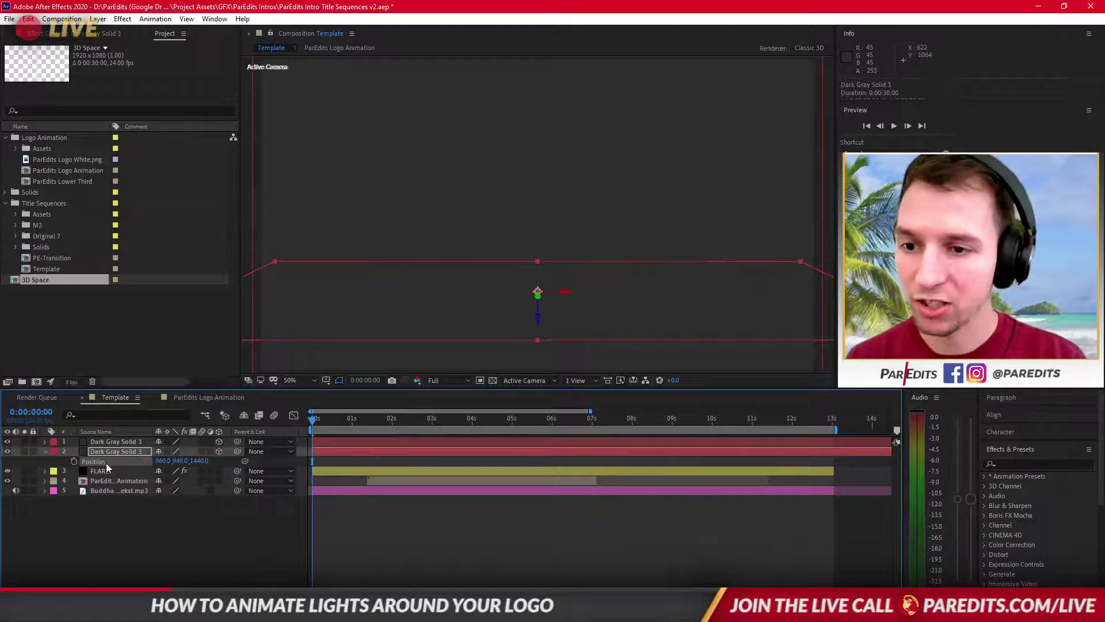
{"action": "double_click", "coordinate": [81, 450]}
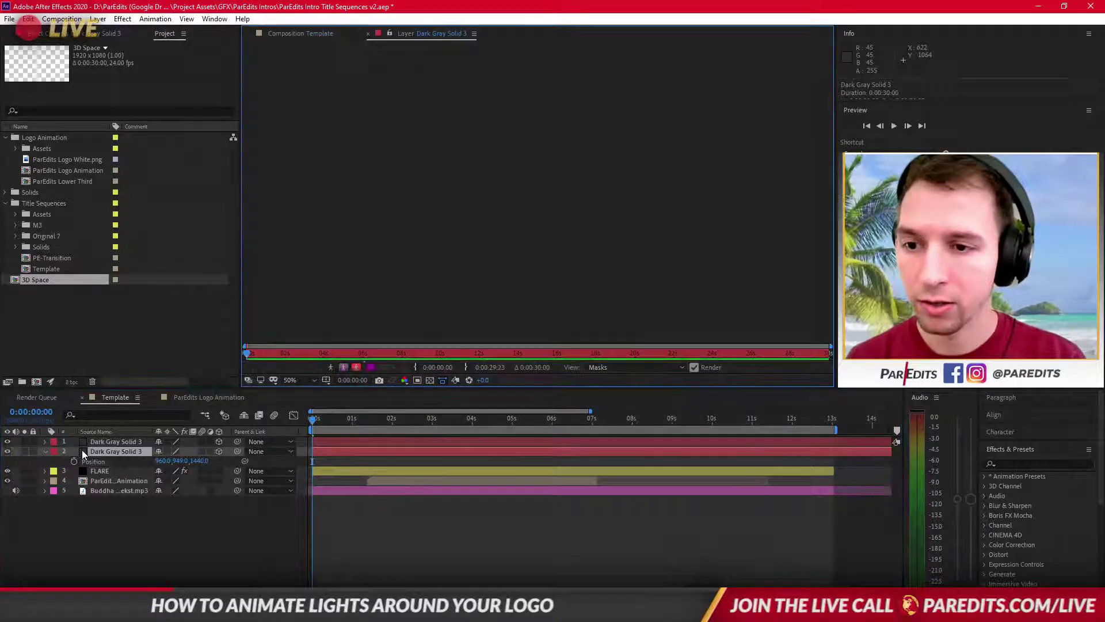
{"action": "left_click", "coordinate": [368, 33]}
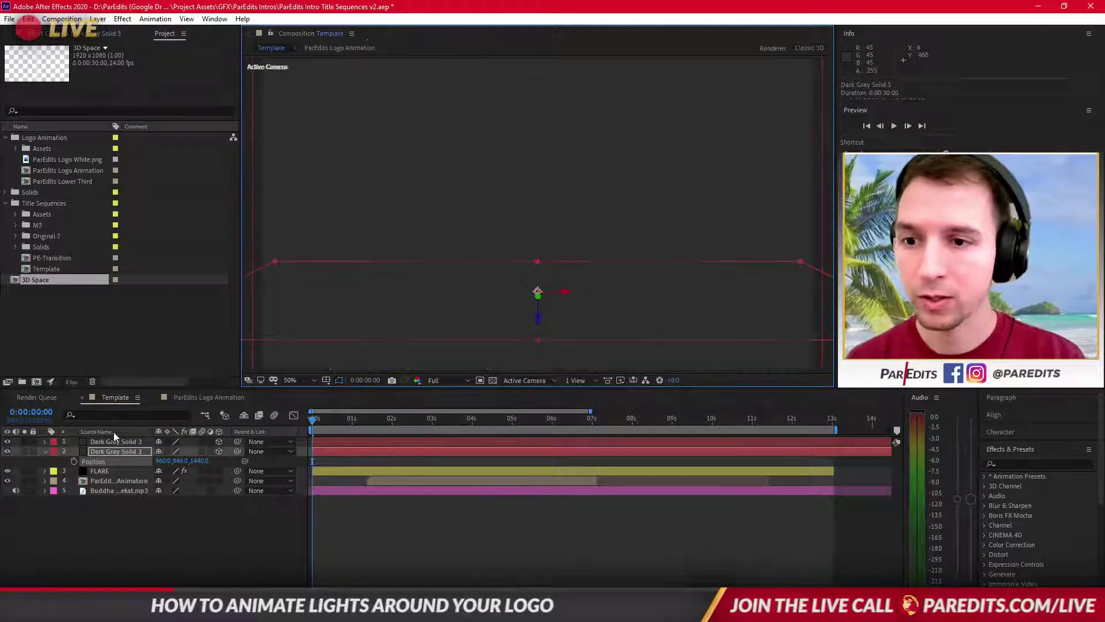
{"action": "left_click", "coordinate": [100, 451]}
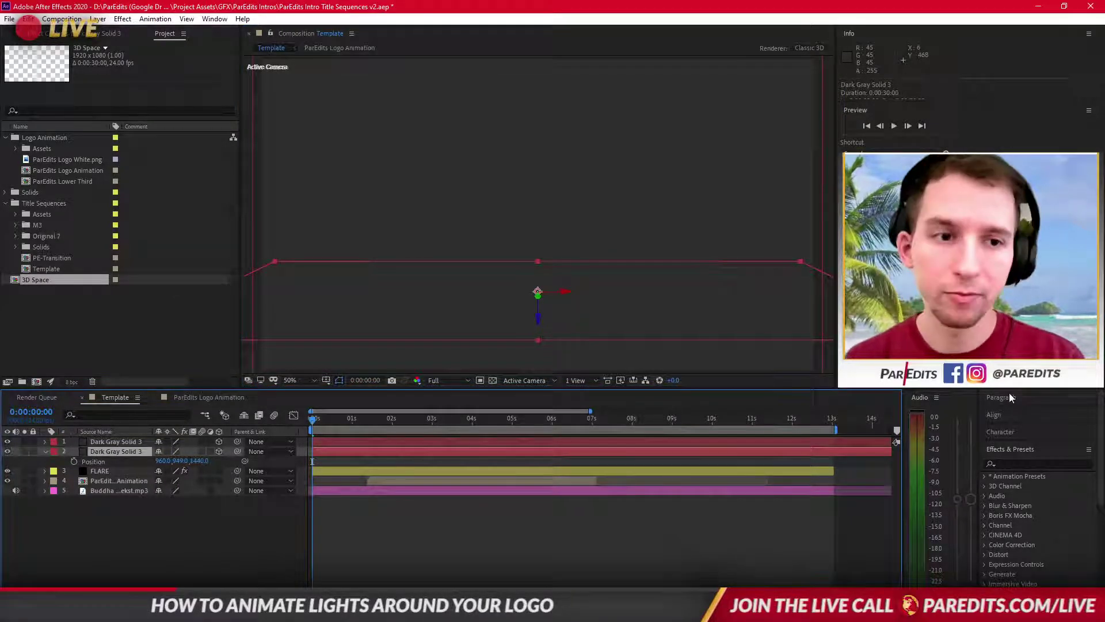
{"action": "left_click", "coordinate": [1040, 462]}
{"action": "type", "text": "chang"}
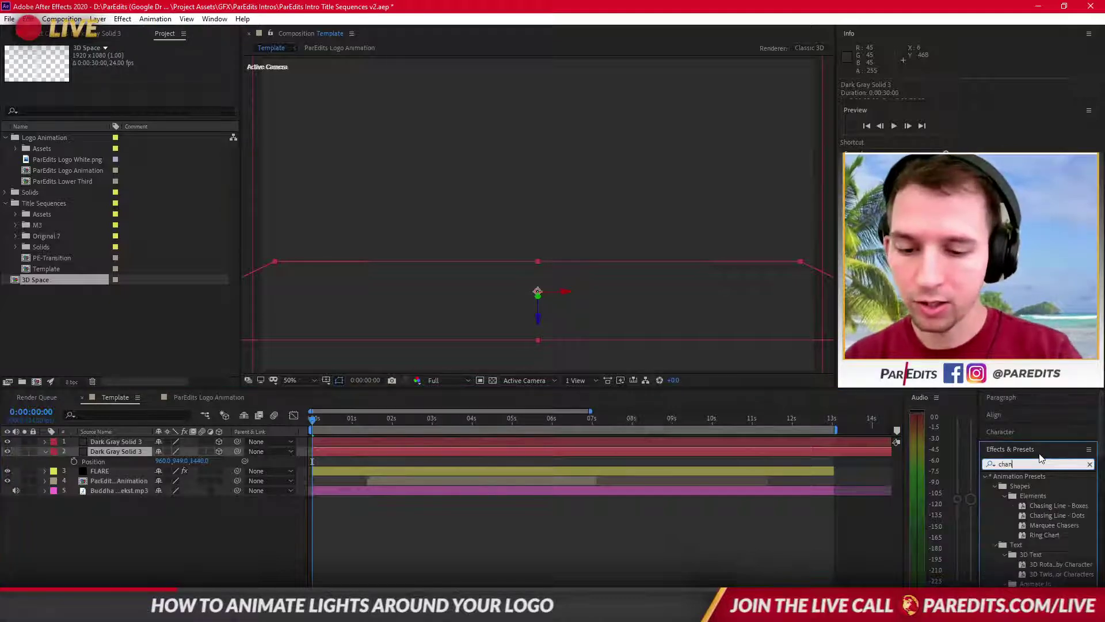
{"action": "key", "text": "BackSpace"}
{"action": "key", "text": "BackSpace"}
{"action": "key", "text": "BackSpace"}
{"action": "key", "text": "BackSpace"}
{"action": "key", "text": "BackSpace"}
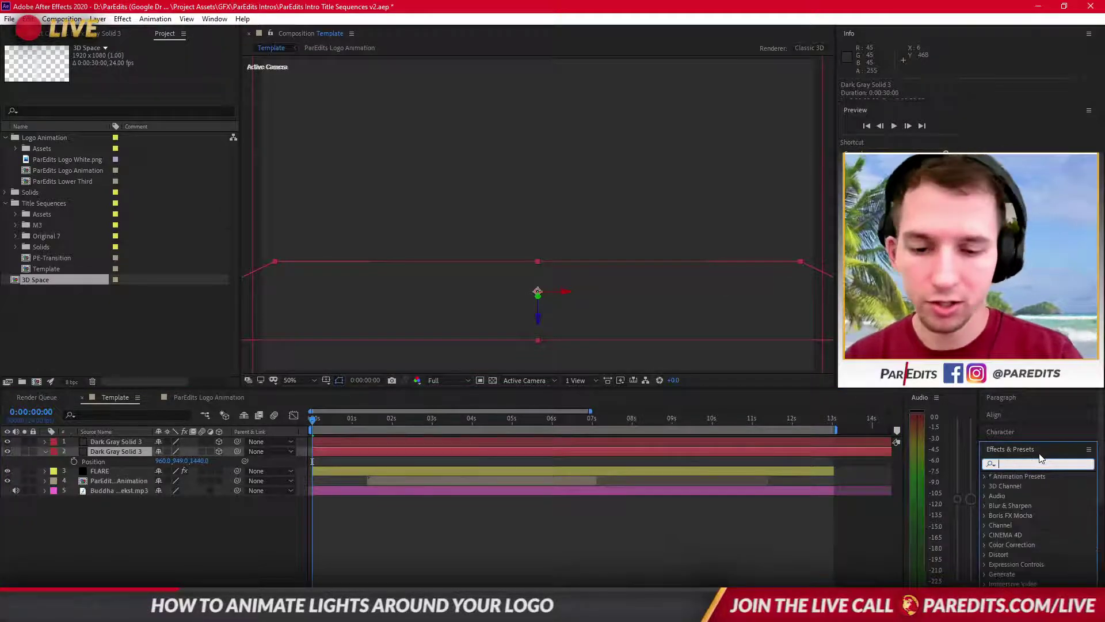
{"action": "type", "text": "light"}
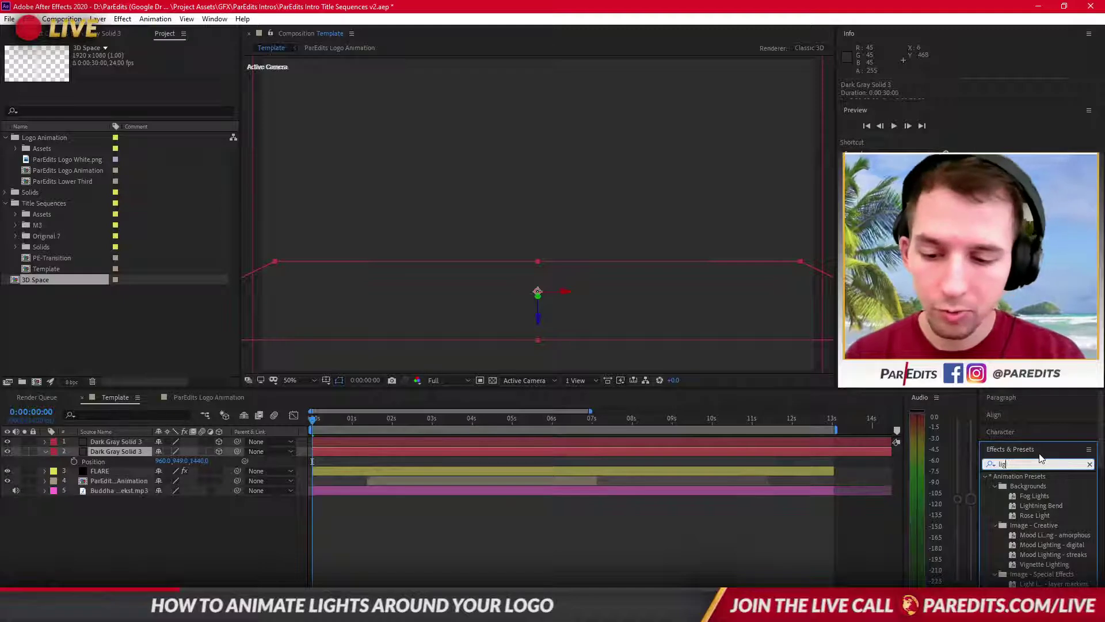
{"action": "key", "text": "BackSpace"}
{"action": "key", "text": "BackSpace"}
{"action": "key", "text": "BackSpace"}
{"action": "key", "text": "BackSpace"}
{"action": "key", "text": "BackSpace"}
Apply the Brightness & Contrast effect to the floor solid and set its brightness to 40.
{"action": "type", "text": "bright"}
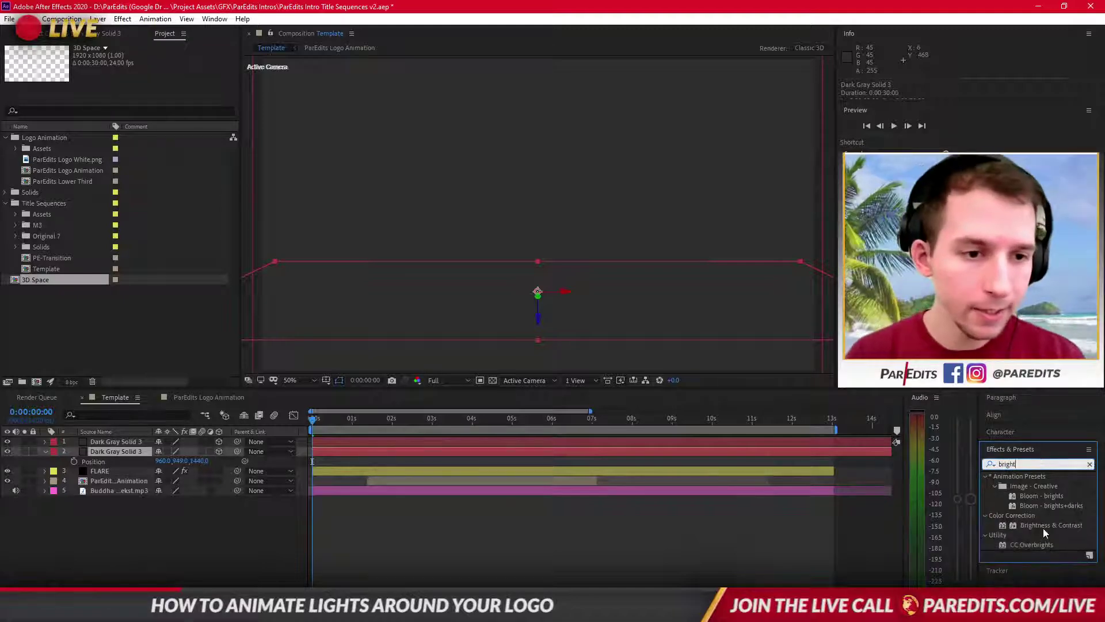
{"action": "left_click_drag", "start_coordinate": [1045, 525], "coordinate": [134, 452]}
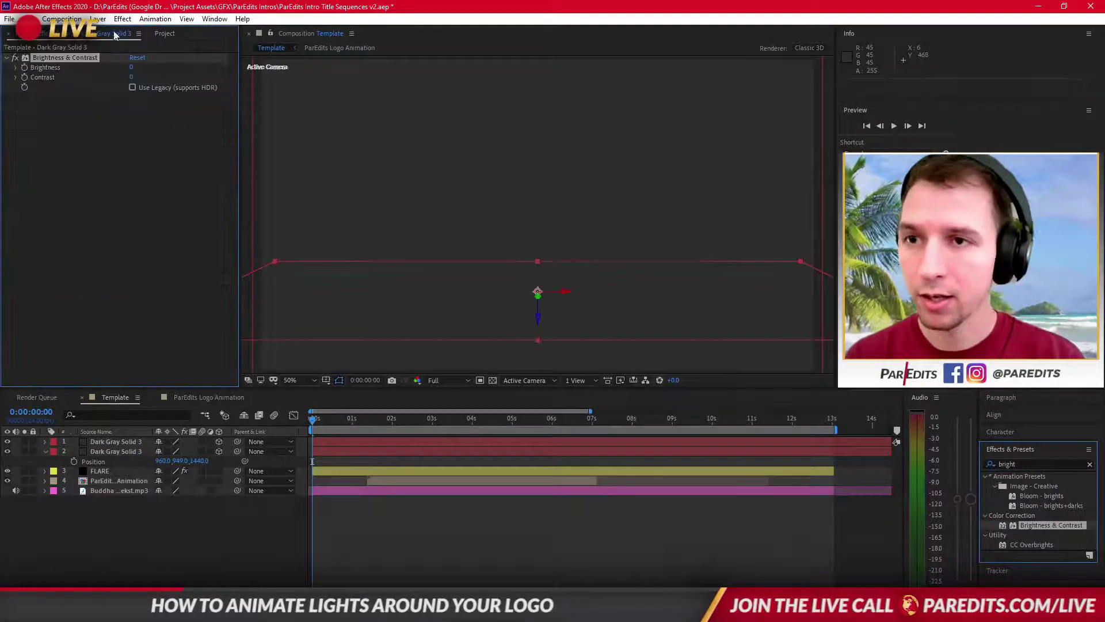
{"action": "left_click_drag", "start_coordinate": [151, 67], "coordinate": [153, 66]}
{"action": "left_click", "coordinate": [167, 513]}
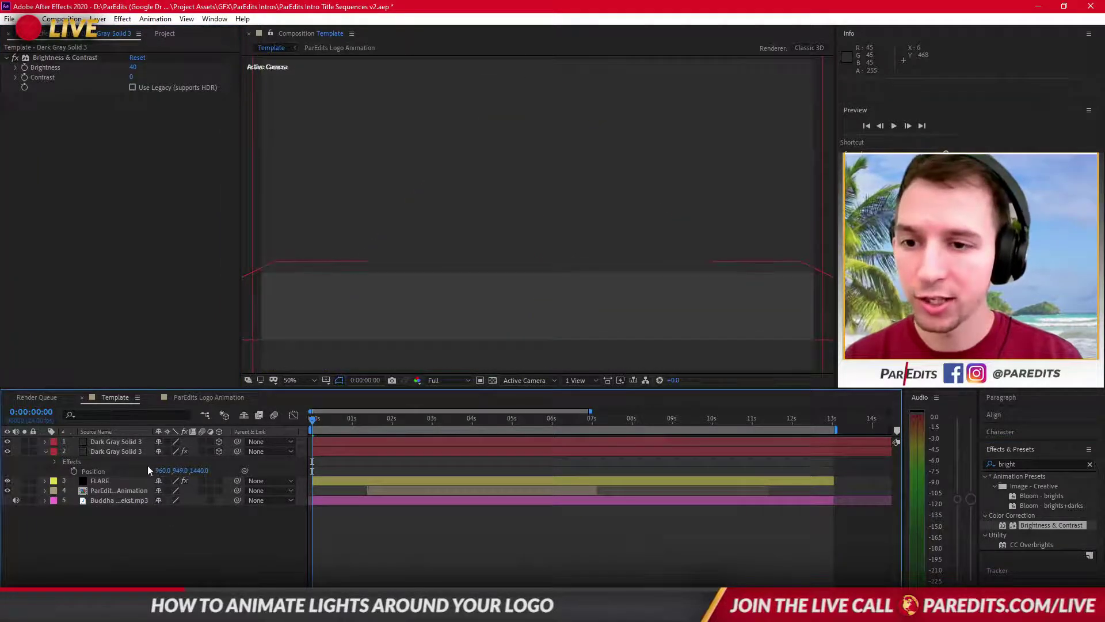
Bring the floor solid forward to a Z position of 792.
{"action": "left_click", "coordinate": [206, 470]}
{"action": "left_click_drag", "start_coordinate": [206, 470], "coordinate": [1, 482]}
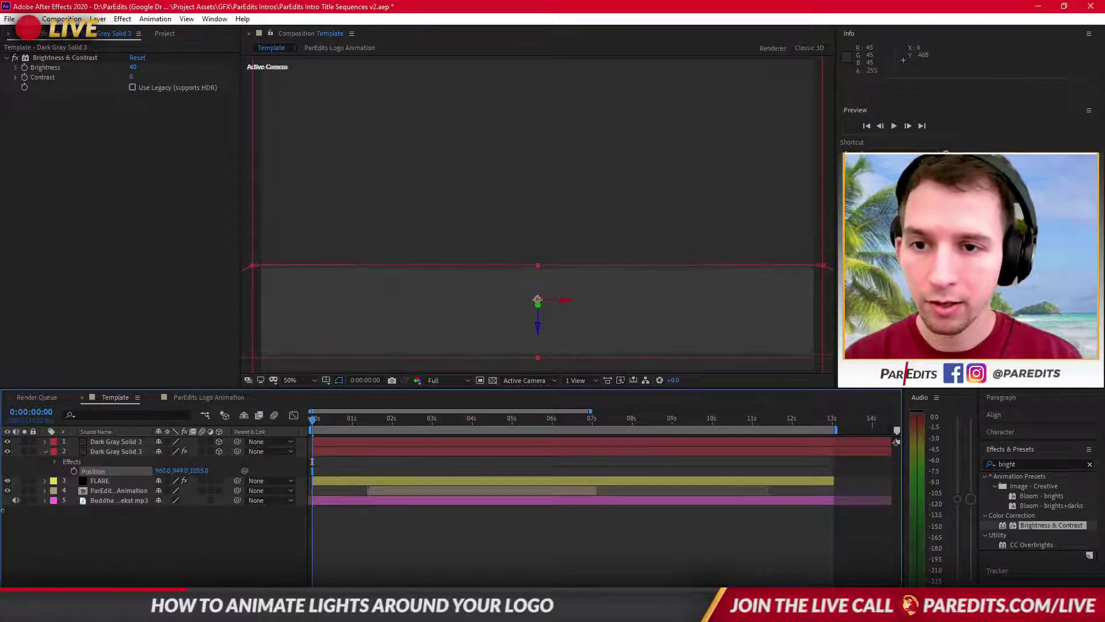
{"action": "left_click_drag", "start_coordinate": [206, 475], "coordinate": [204, 584]}
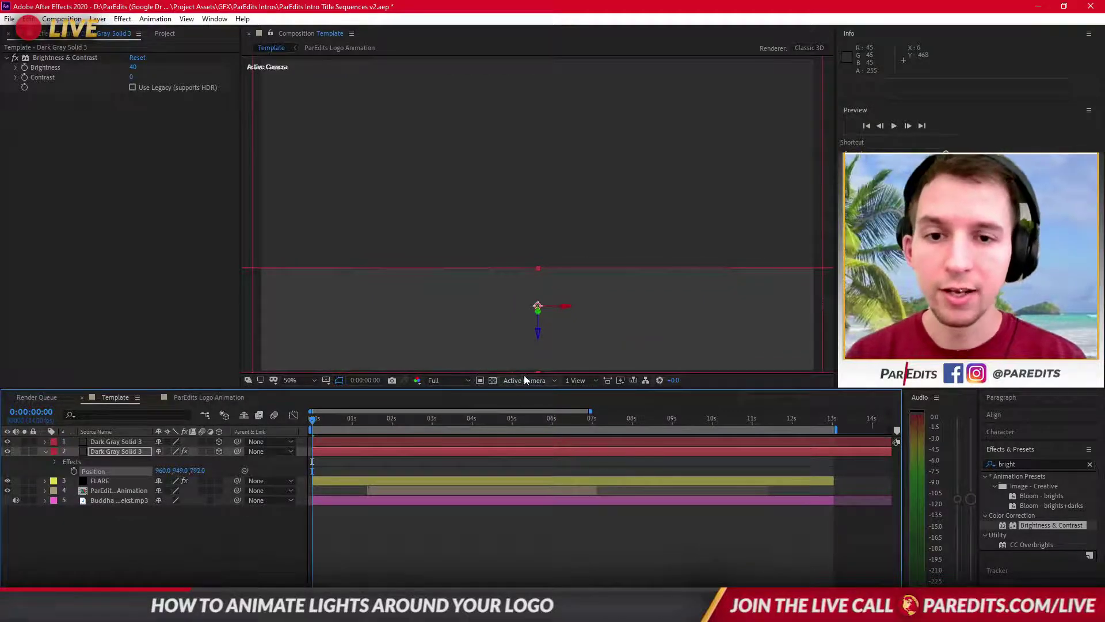
{"action": "left_click", "coordinate": [529, 526]}
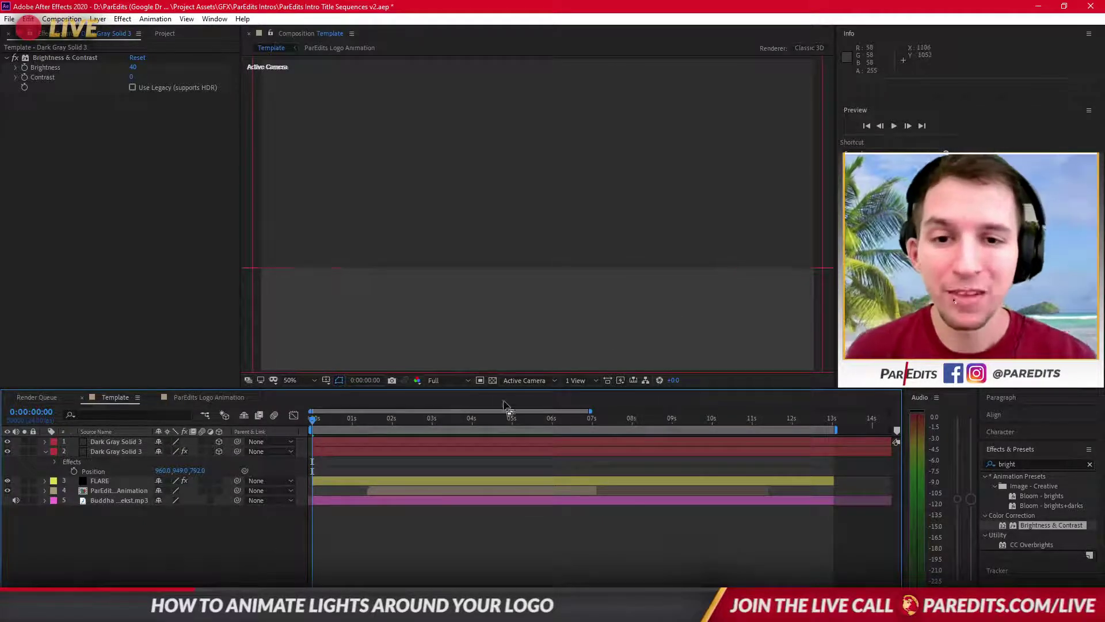
Show the composition in four views and frame both solids in the top view.
{"action": "left_click", "coordinate": [546, 380]}
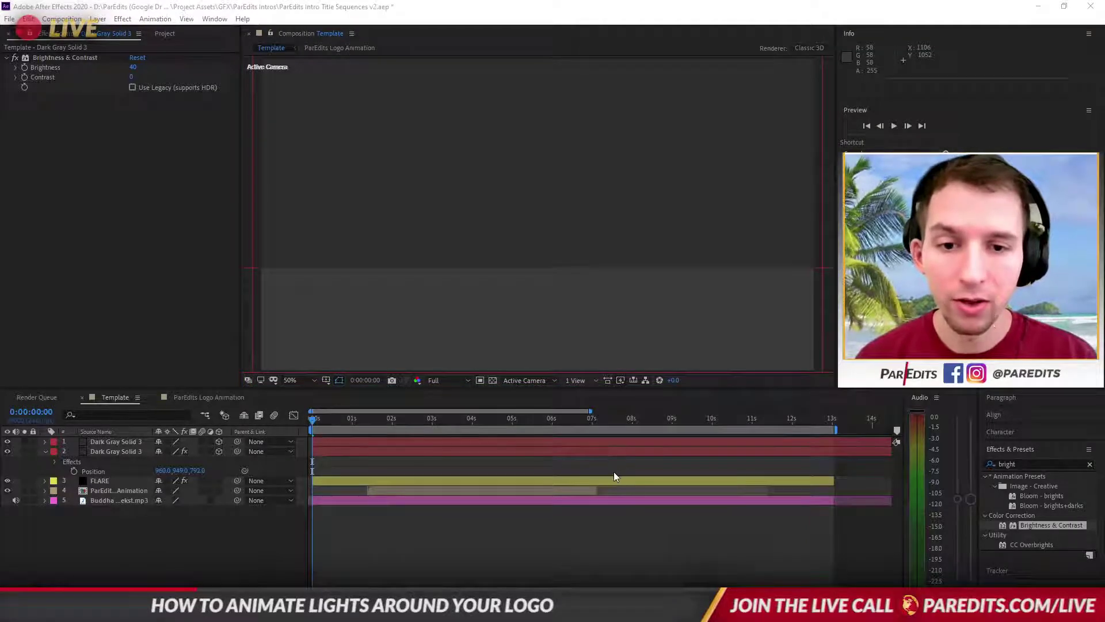
{"action": "left_click", "coordinate": [598, 438]}
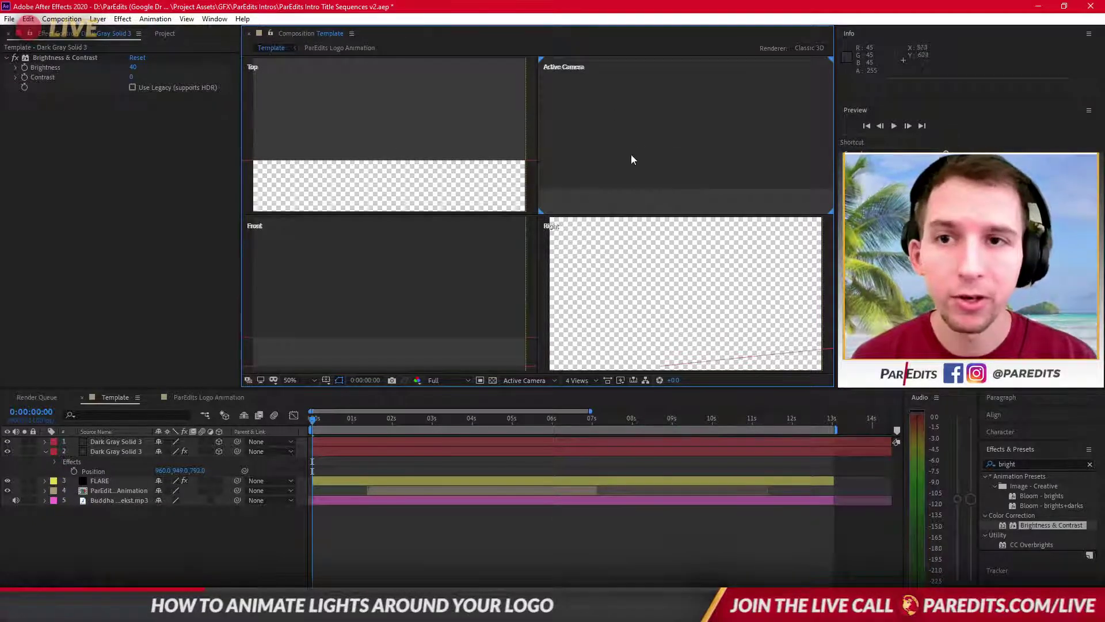
{"action": "scroll", "coordinate": [368, 155], "scroll_direction": "down", "scroll_amount": 3}
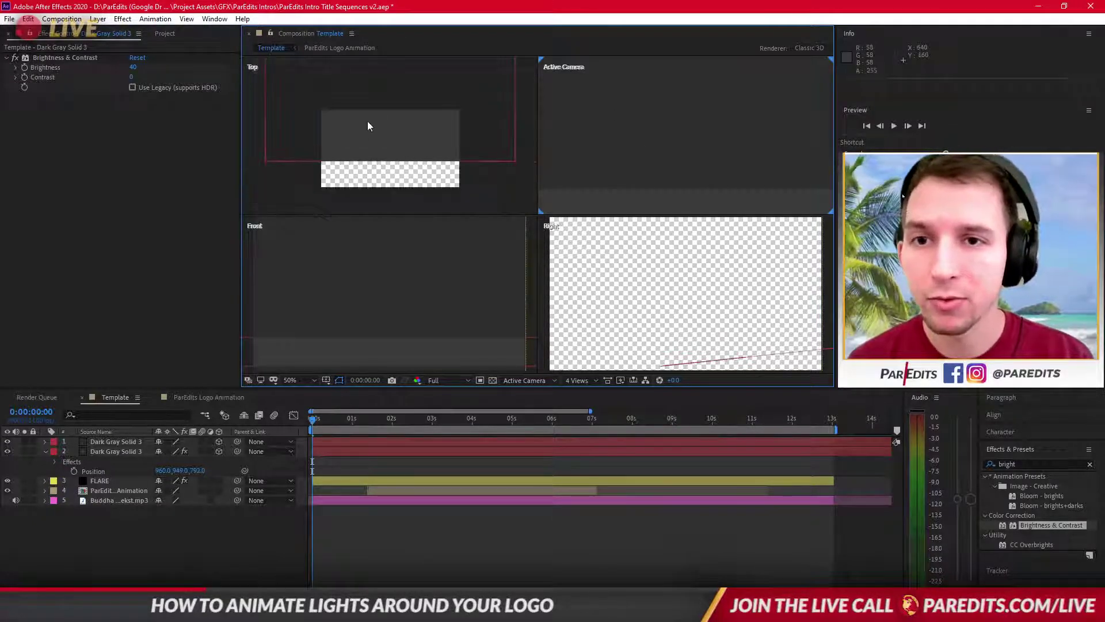
{"action": "scroll", "coordinate": [368, 118], "scroll_direction": "down", "scroll_amount": 2}
{"action": "left_click_drag", "start_coordinate": [384, 112], "coordinate": [397, 138]}
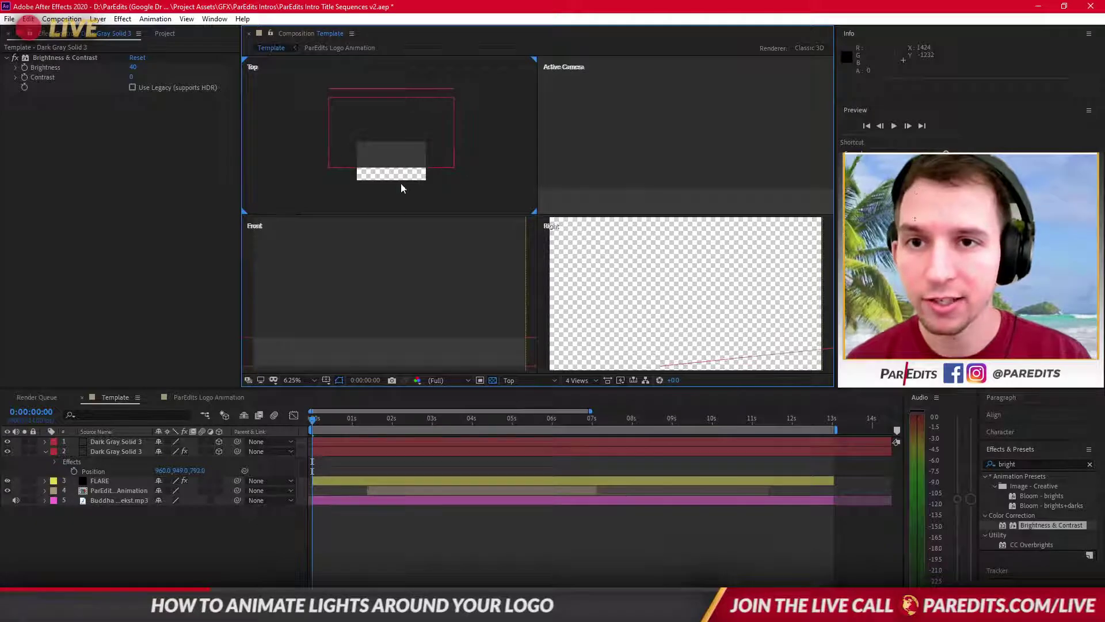
Scale the floor solid up to 256%.
{"action": "left_click", "coordinate": [452, 102]}
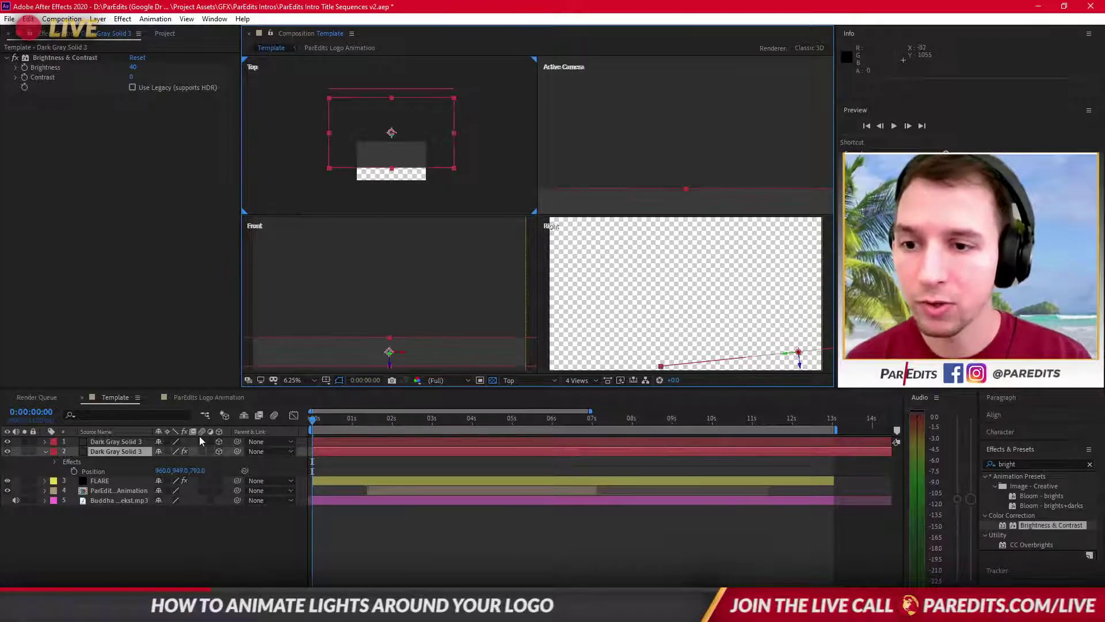
{"action": "key", "text": "s"}
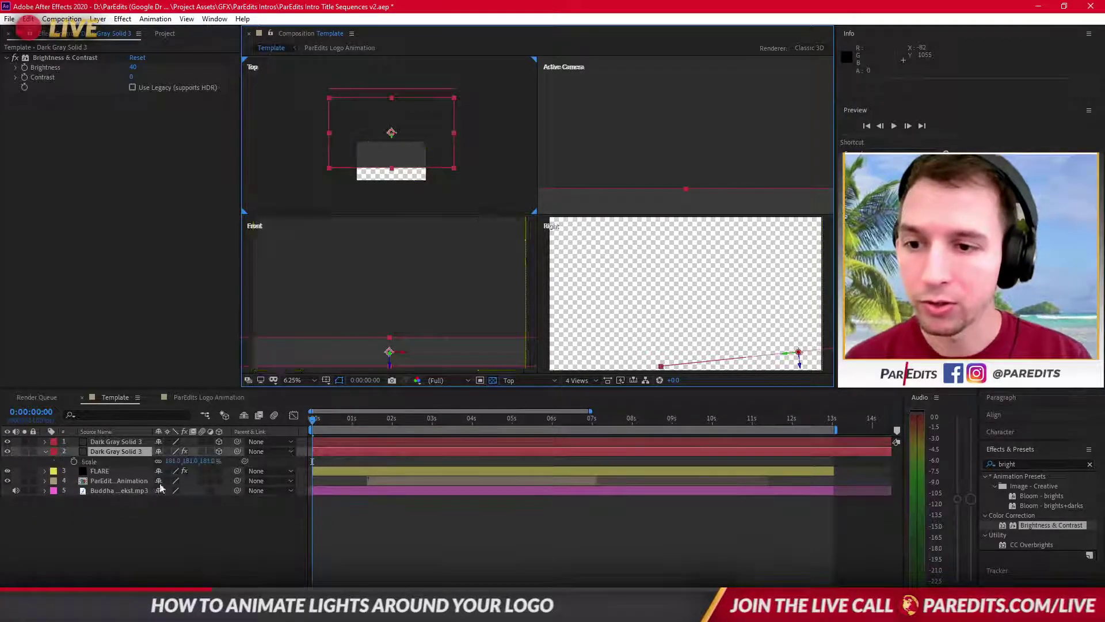
{"action": "left_click_drag", "start_coordinate": [173, 461], "coordinate": [222, 461]}
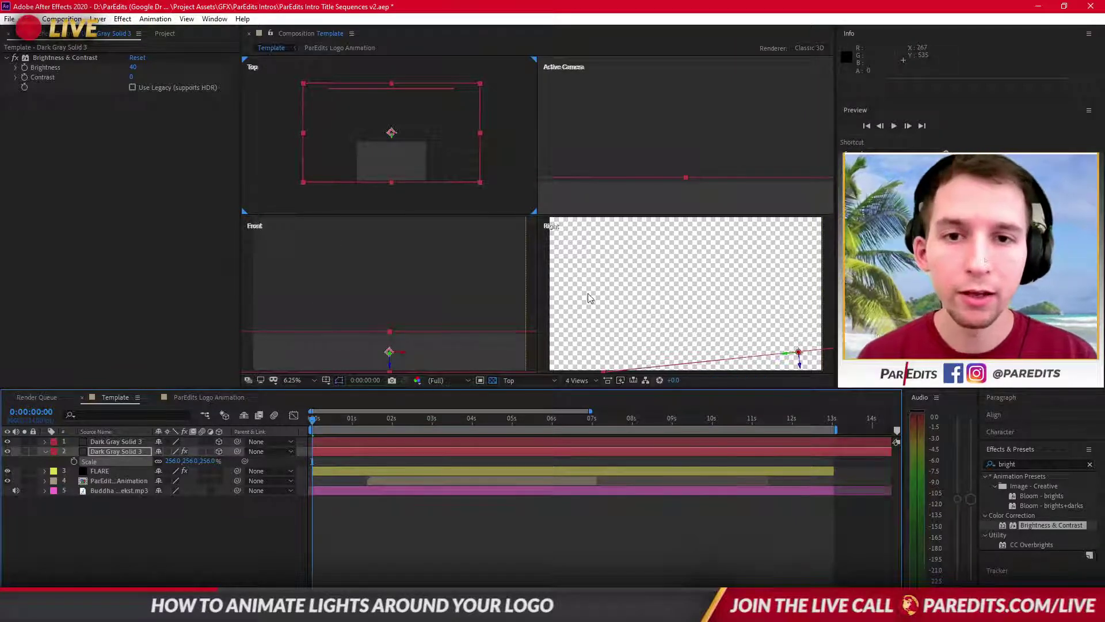
{"action": "left_click", "coordinate": [377, 508]}
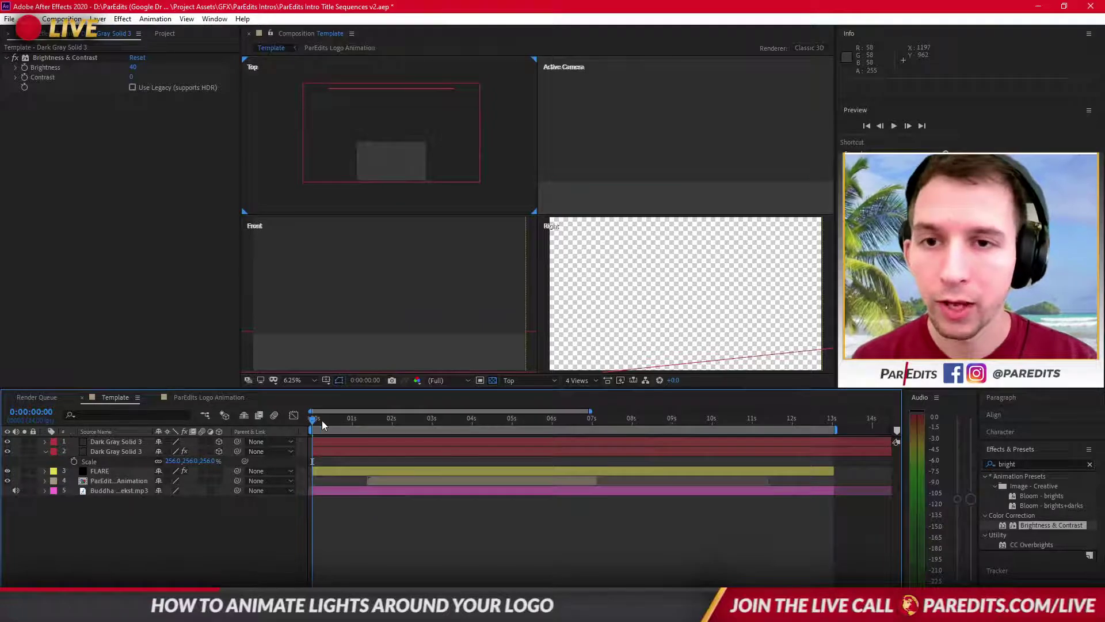
Move the current time to 0:00:01:14, check the solids from the right view, and return to a single Active Camera view.
{"action": "left_click", "coordinate": [338, 420]}
{"action": "left_click_drag", "start_coordinate": [341, 421], "coordinate": [377, 262]}
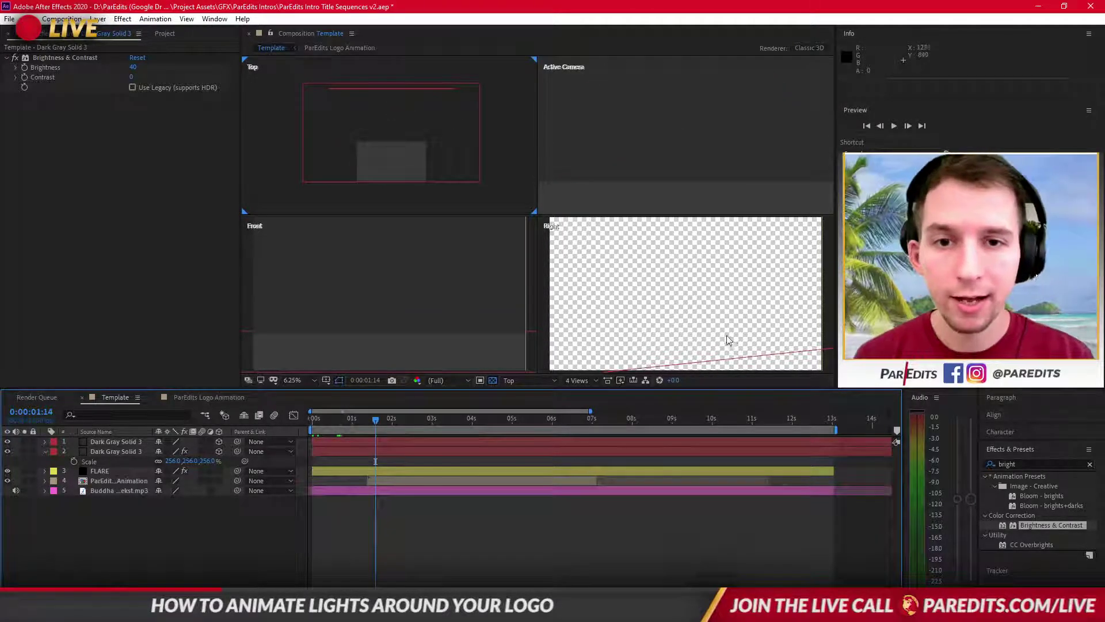
{"action": "left_click_drag", "start_coordinate": [764, 319], "coordinate": [678, 312]}
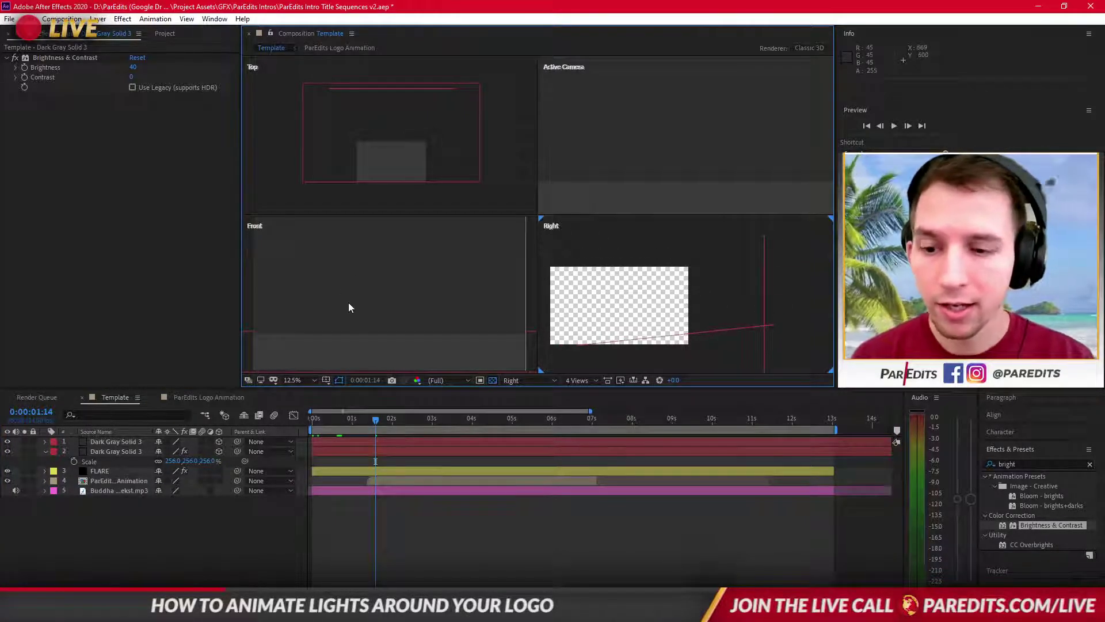
{"action": "scroll", "coordinate": [376, 308], "scroll_direction": "up", "scroll_amount": 1}
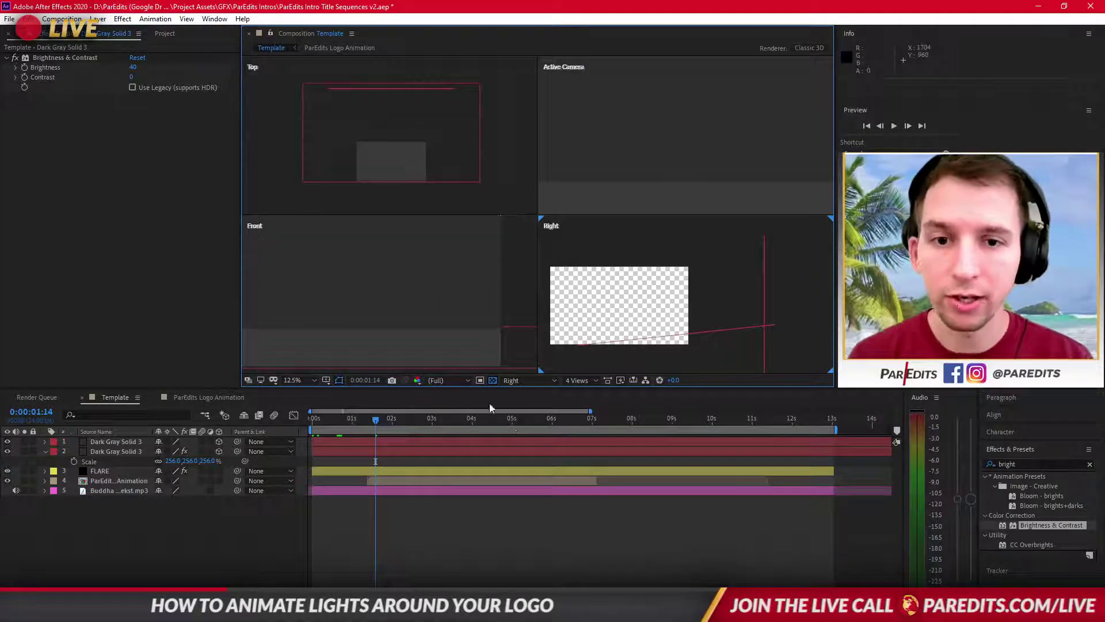
{"action": "left_click", "coordinate": [536, 379]}
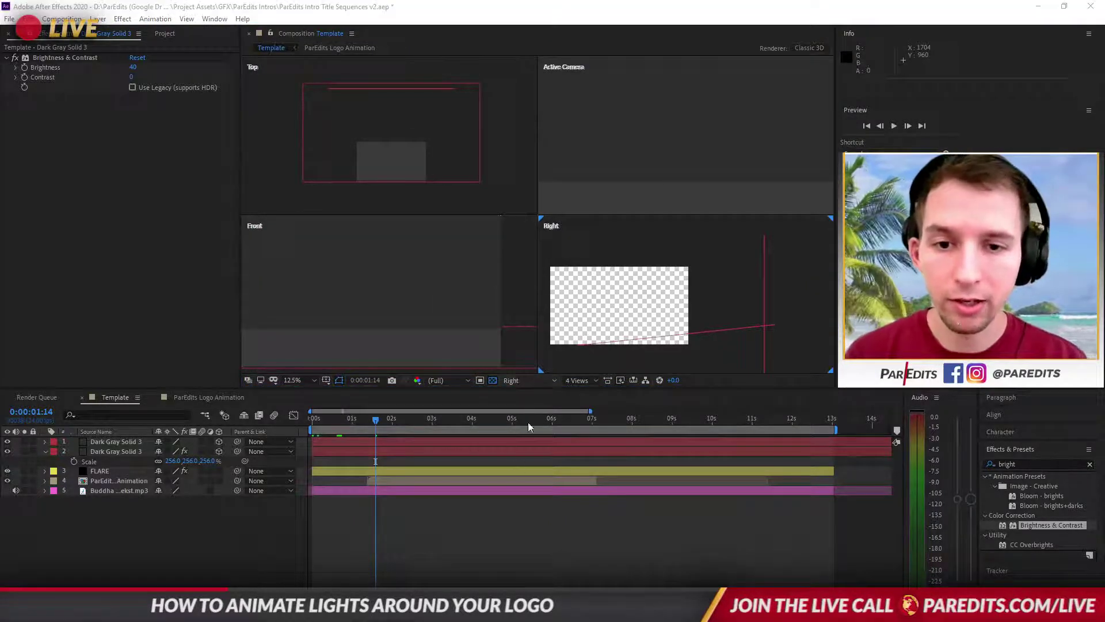
{"action": "left_click", "coordinate": [600, 468]}
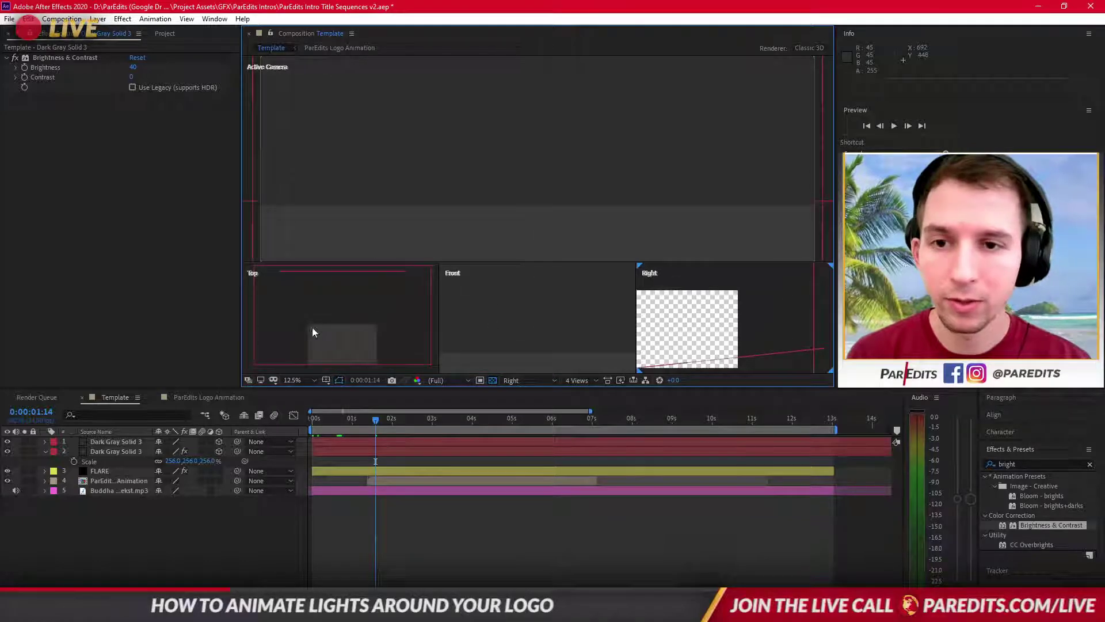
{"action": "left_click", "coordinate": [581, 383]}
{"action": "left_click", "coordinate": [589, 395]}
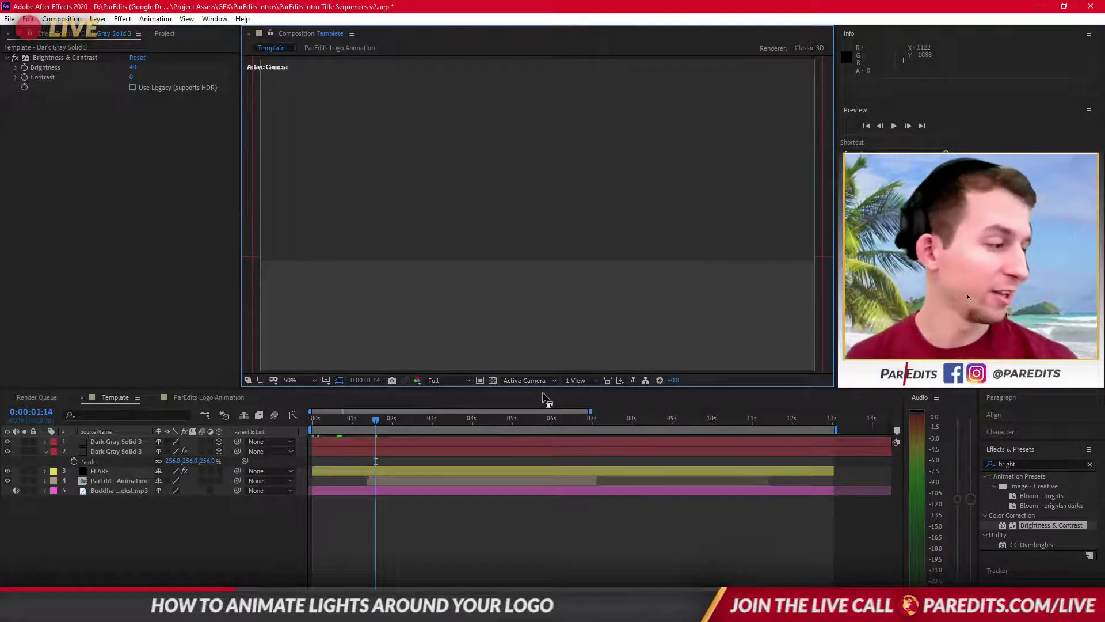
Add a spot light to the composition above the wall and floor solids.
{"action": "left_click", "coordinate": [115, 453]}
{"action": "left_click", "coordinate": [125, 442]}
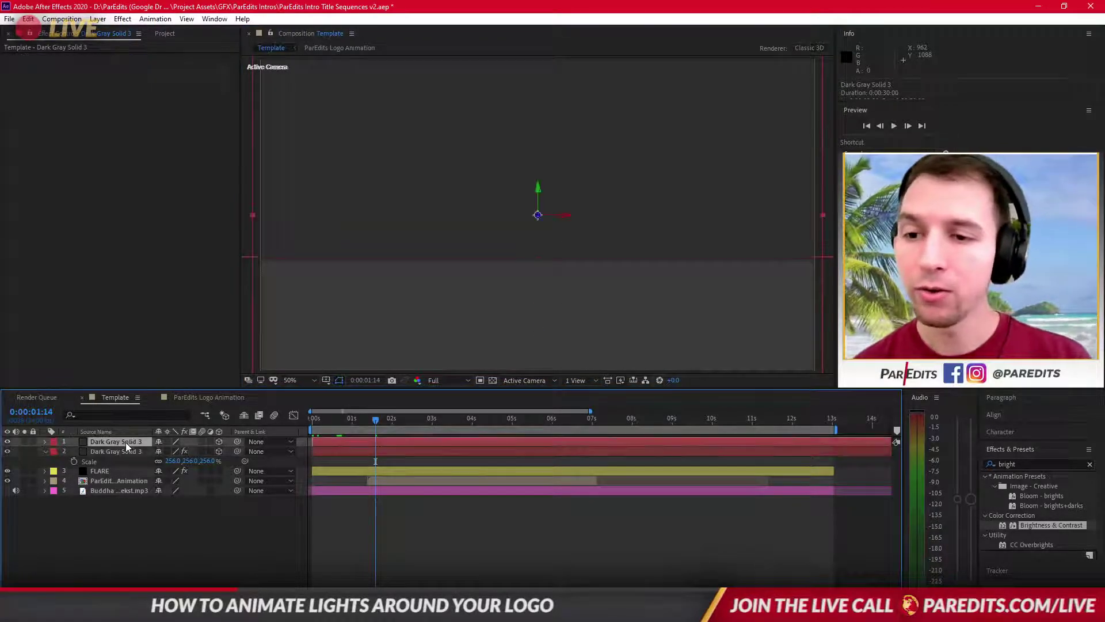
{"action": "left_click", "coordinate": [126, 540]}
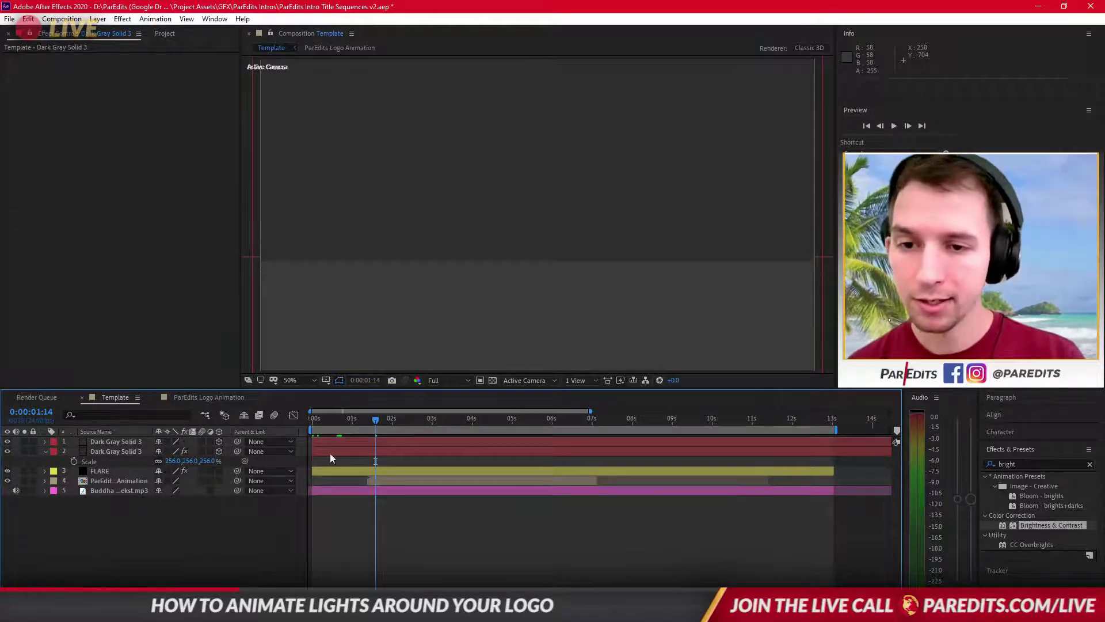
{"action": "key", "text": "ctrl+alt+shift+l"}
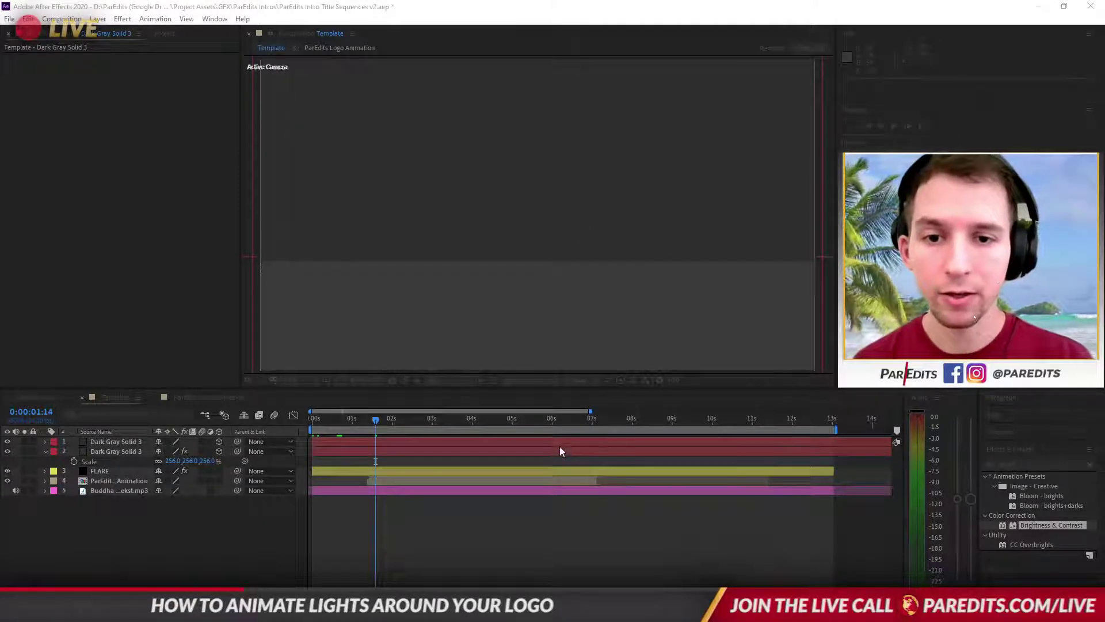
{"action": "key", "text": "Return"}
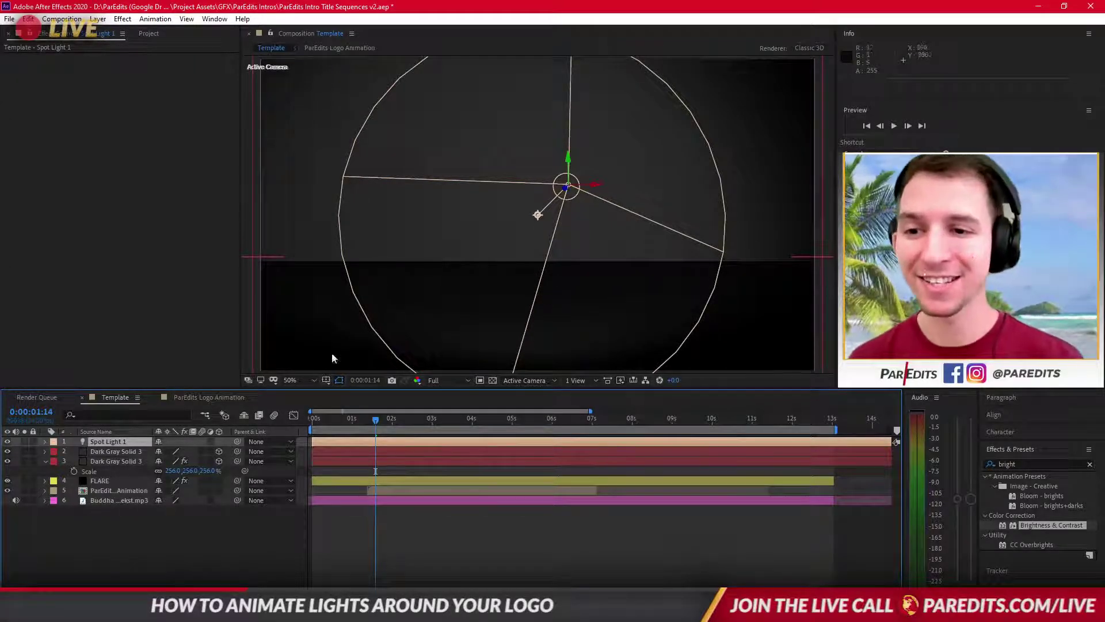
Show the composition in two views and move the spot light up and away from the wall, to about 1085, 213, -1048.
{"action": "left_click", "coordinate": [606, 408]}
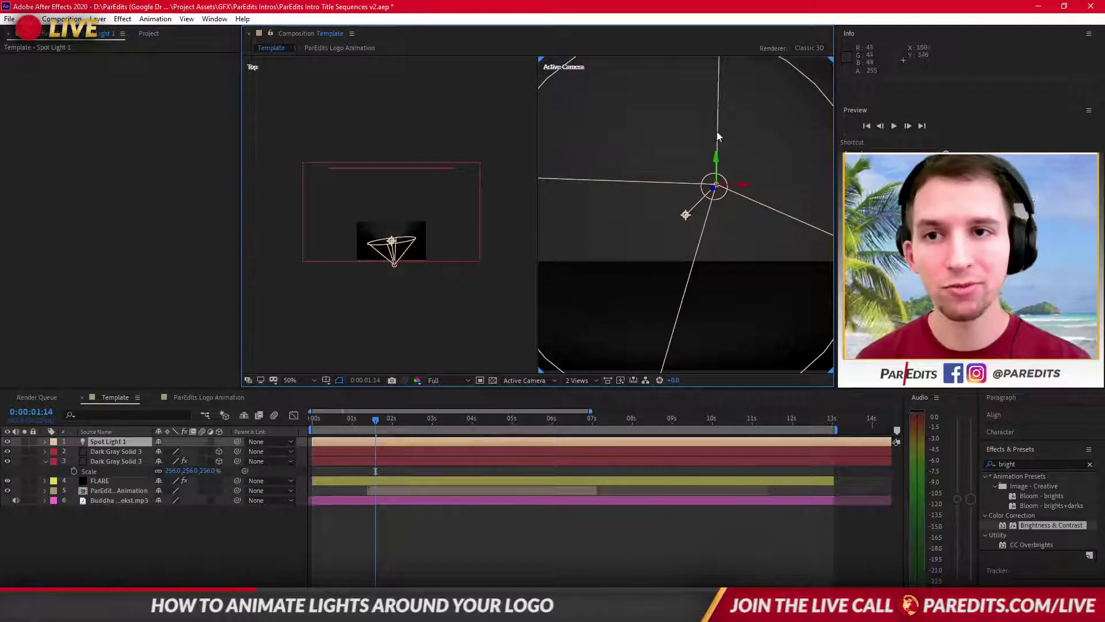
{"action": "left_click", "coordinate": [410, 133]}
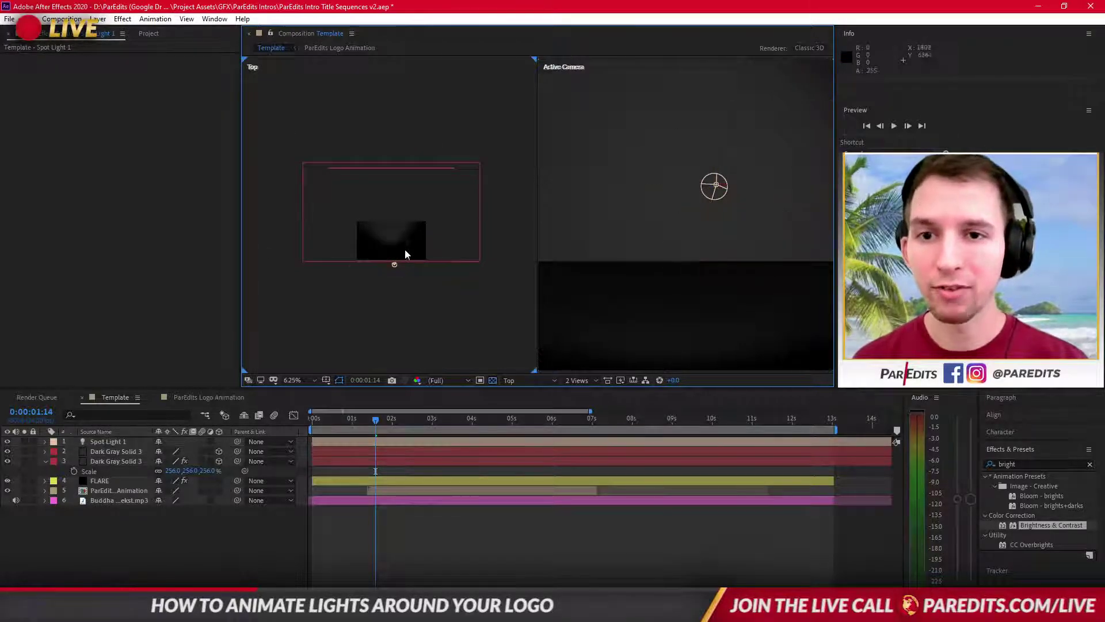
{"action": "left_click", "coordinate": [109, 444]}
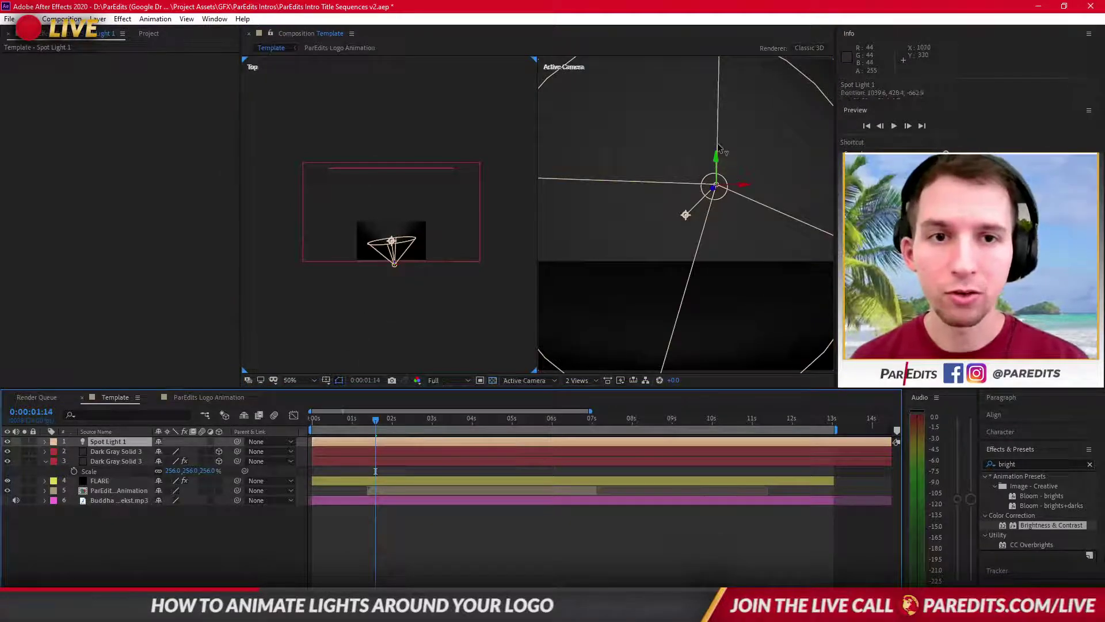
{"action": "left_click_drag", "start_coordinate": [716, 164], "coordinate": [718, 106]}
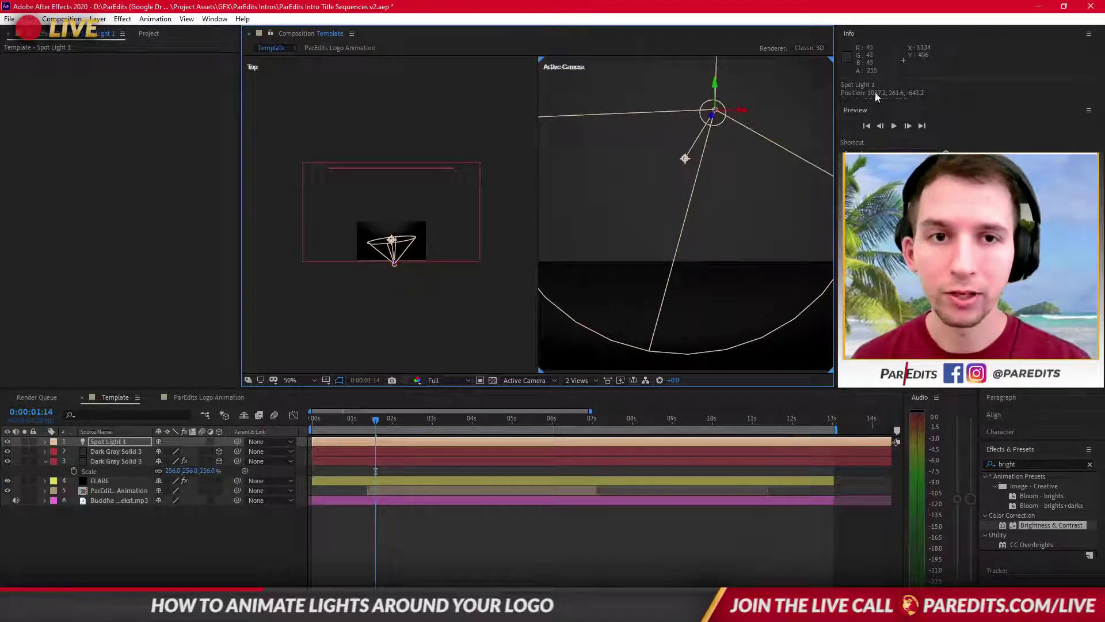
{"action": "left_click_drag", "start_coordinate": [716, 116], "coordinate": [752, 4]}
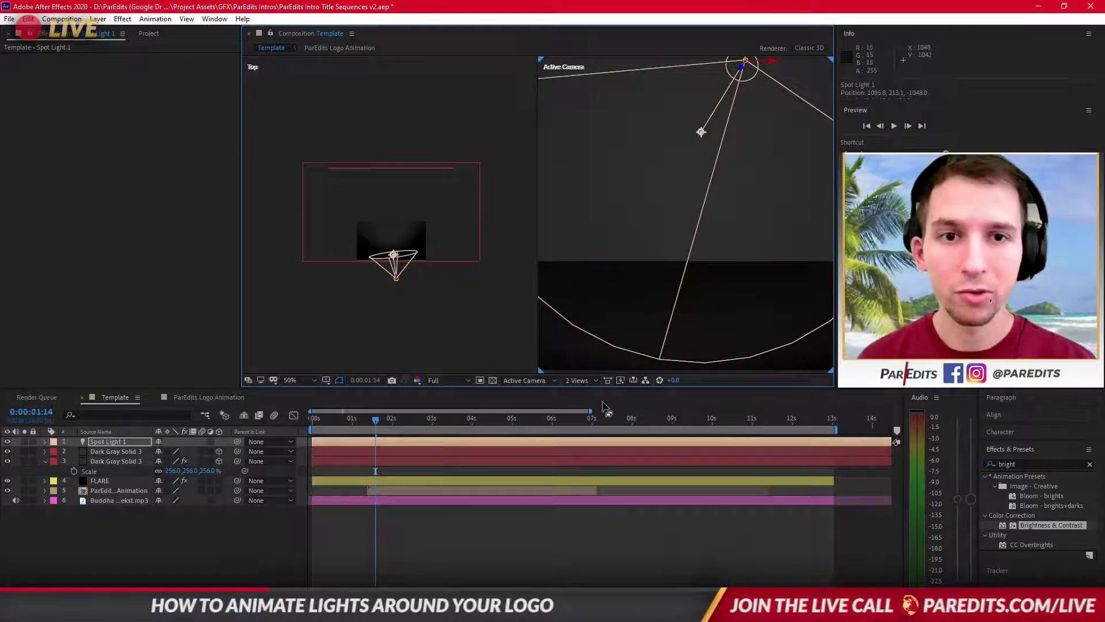
{"action": "left_click", "coordinate": [451, 562]}
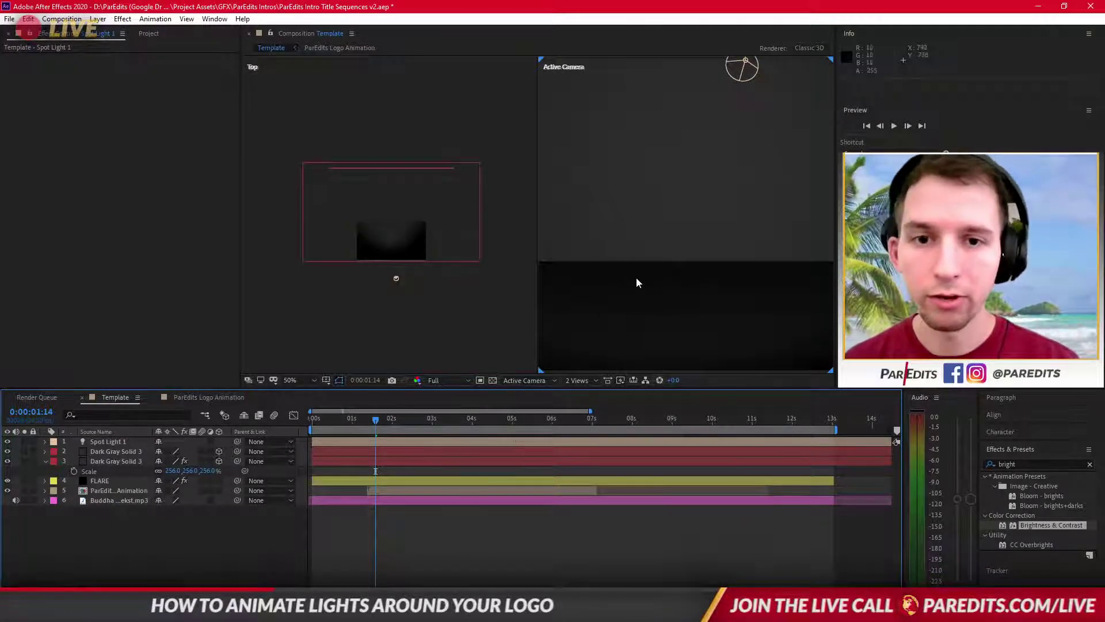
Create a text layer directly above the wall solid in the layer stack, reading "THAT'S".
{"action": "scroll", "coordinate": [644, 236], "scroll_direction": "down", "scroll_amount": 2}
{"action": "left_click_drag", "start_coordinate": [651, 236], "coordinate": [670, 222]}
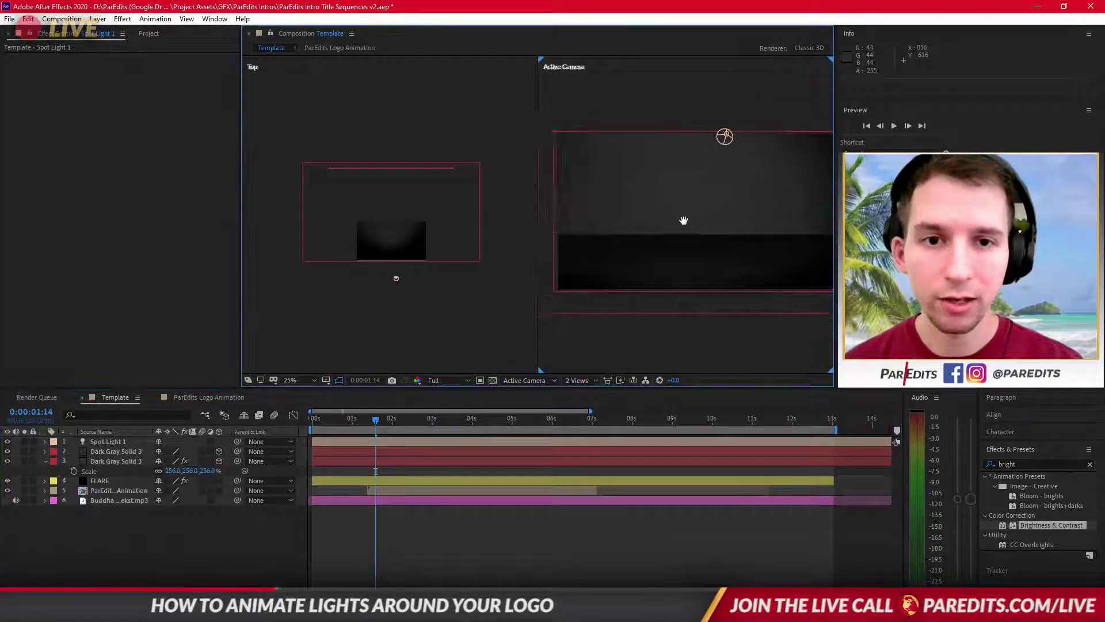
{"action": "left_click", "coordinate": [132, 541]}
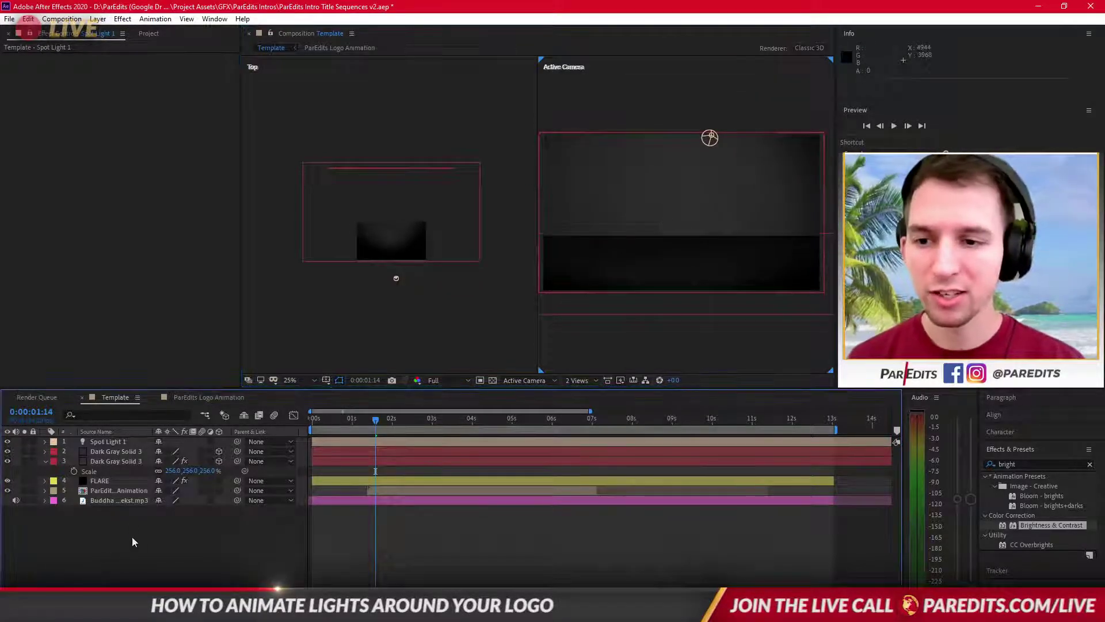
{"action": "left_click", "coordinate": [126, 451]}
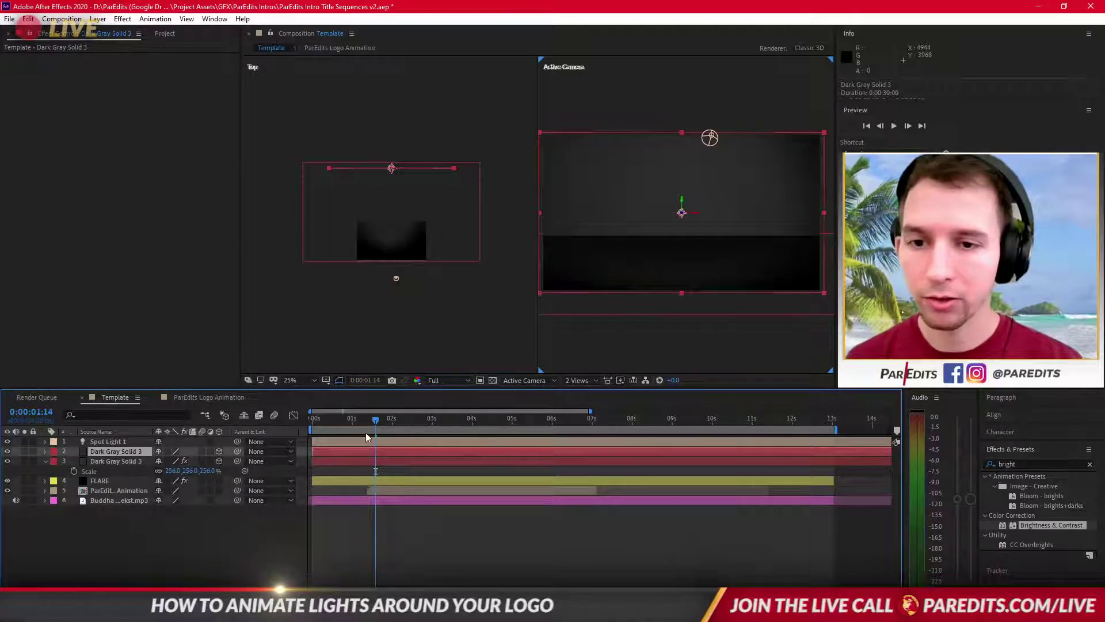
{"action": "key", "text": "ctrl+alt+shift+t"}
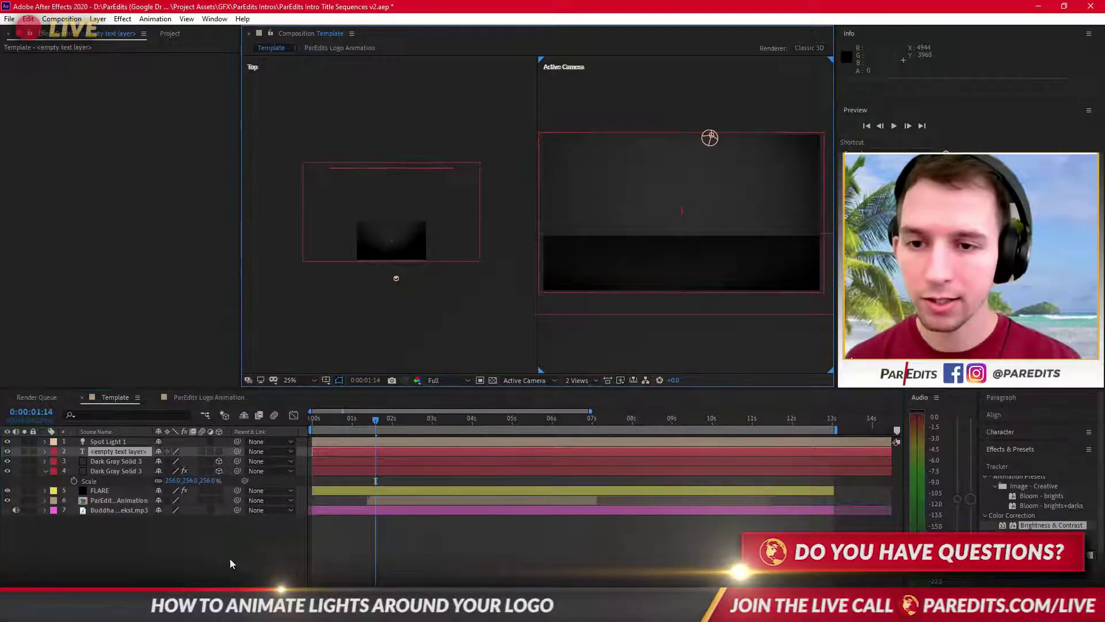
{"action": "left_click", "coordinate": [685, 215]}
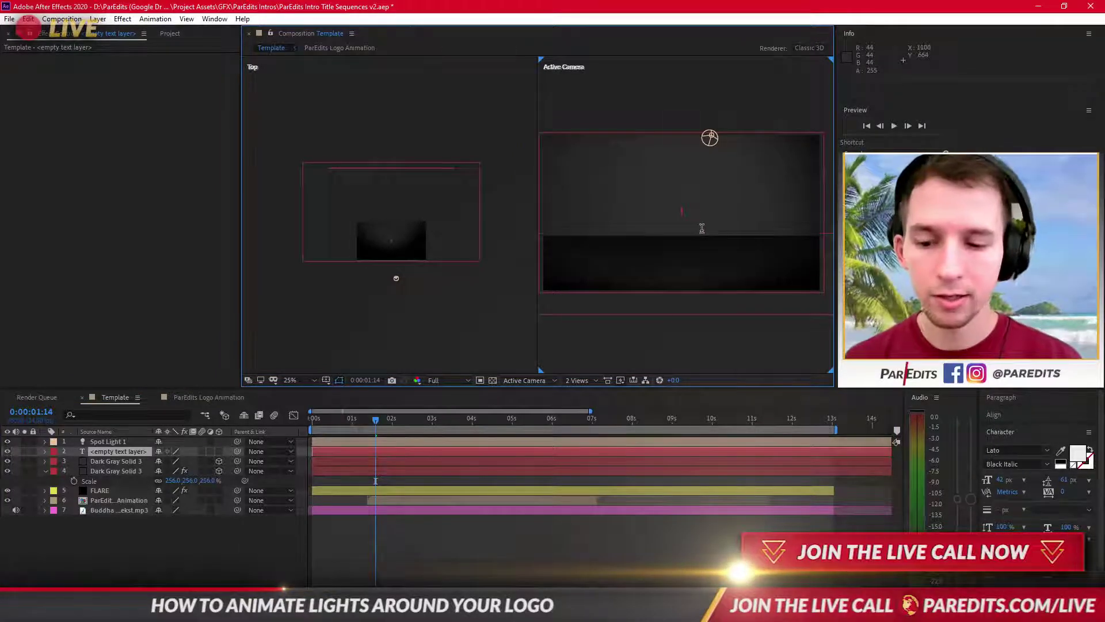
{"action": "type", "text": "THAT"}
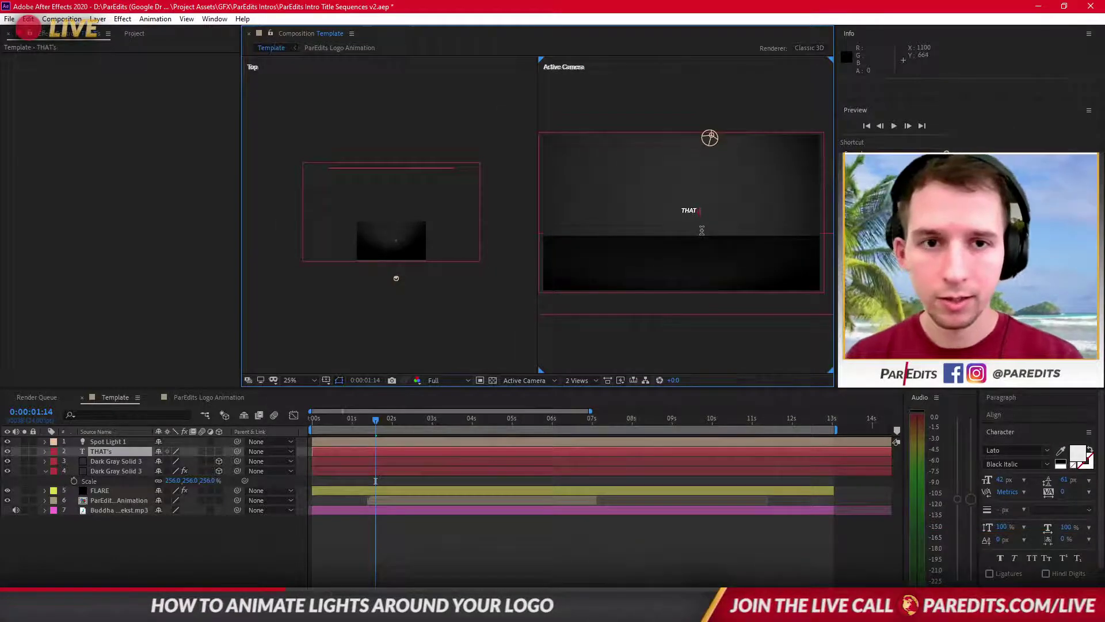
{"action": "type", "text": "'S"}
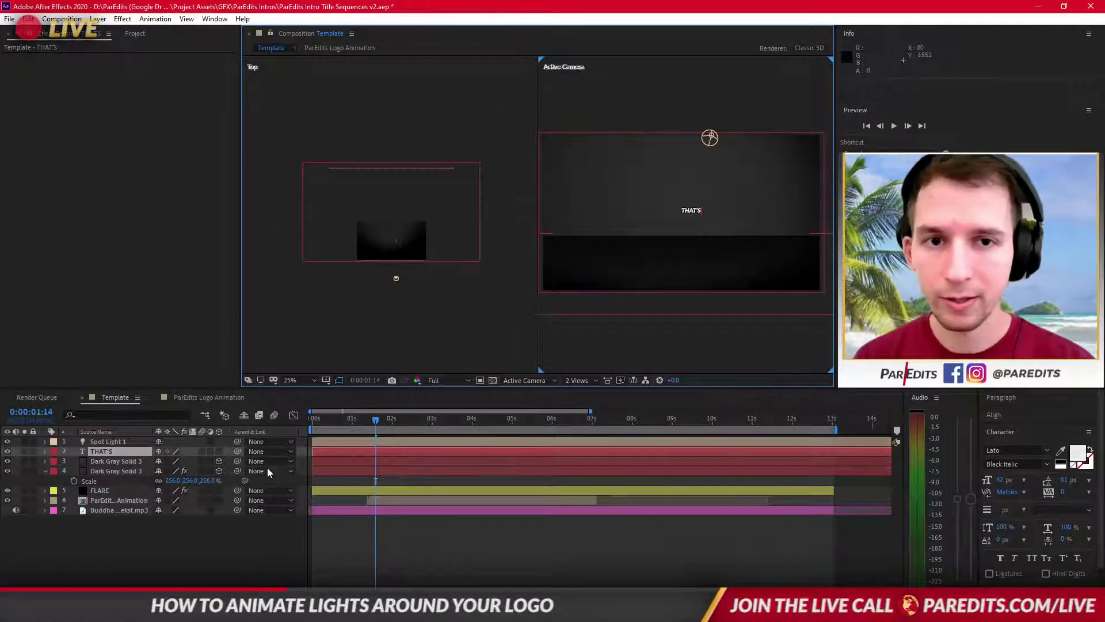
Make the "THAT'S" text a 3D layer.
{"action": "left_click", "coordinate": [106, 450]}
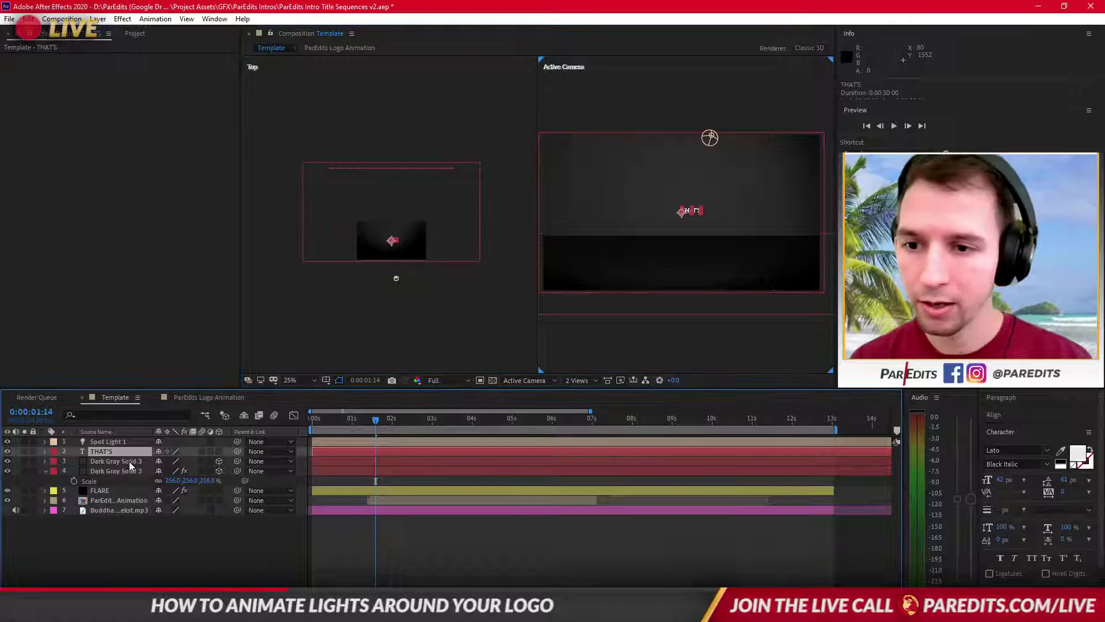
{"action": "left_click", "coordinate": [220, 451]}
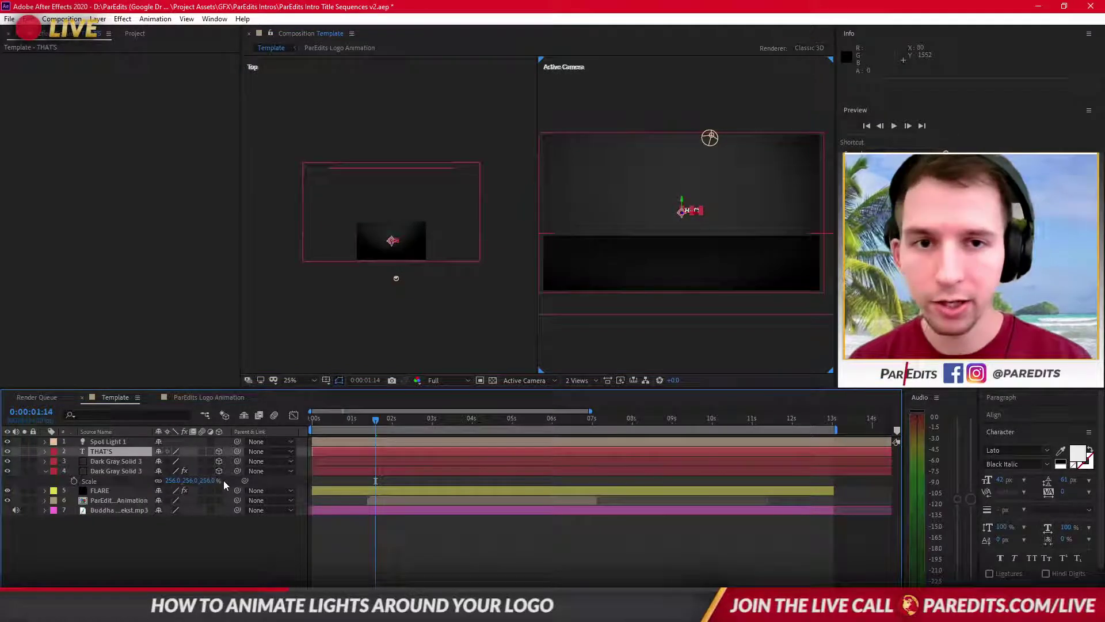
{"action": "left_click", "coordinate": [188, 550]}
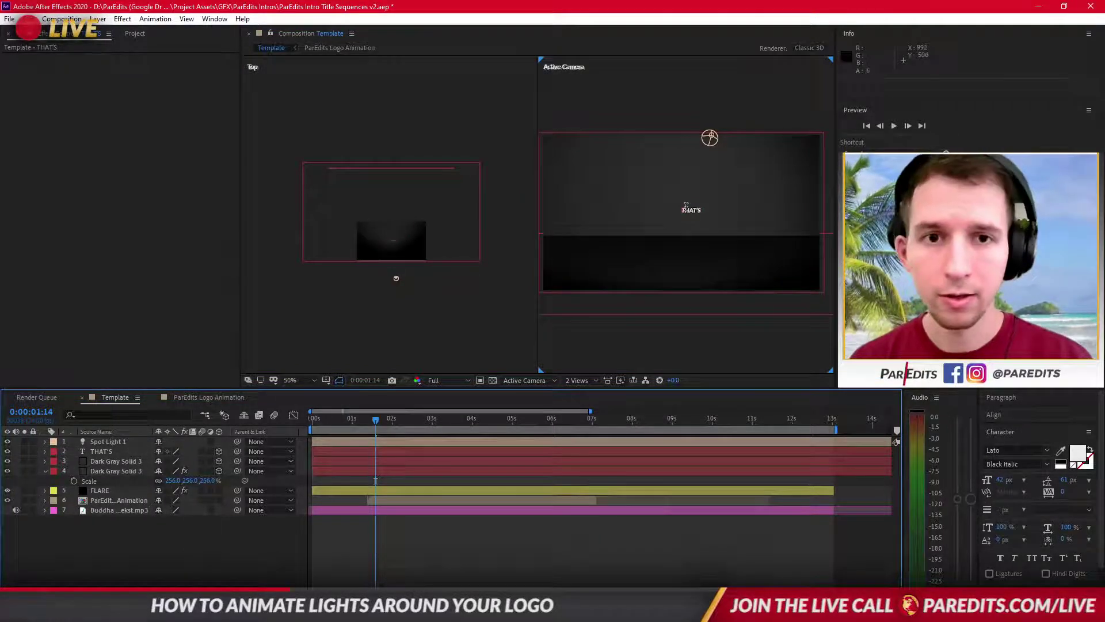
Scale the "THAT'S" text layer up to 391%.
{"action": "scroll", "coordinate": [702, 222], "scroll_direction": "up", "scroll_amount": 4}
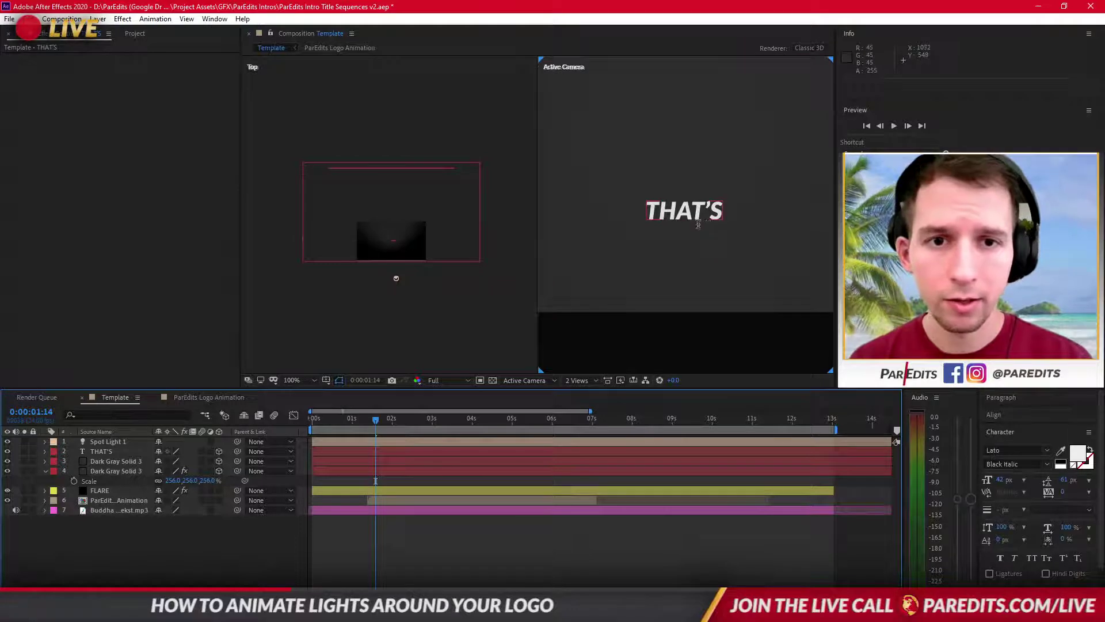
{"action": "scroll", "coordinate": [698, 224], "scroll_direction": "down", "scroll_amount": 2}
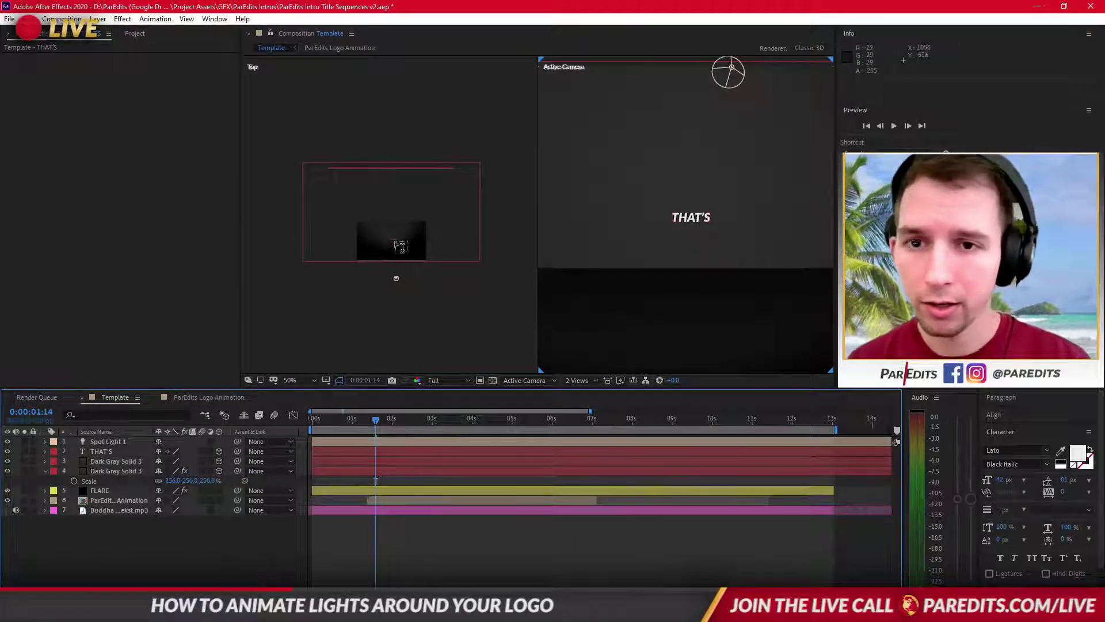
{"action": "left_click", "coordinate": [684, 222]}
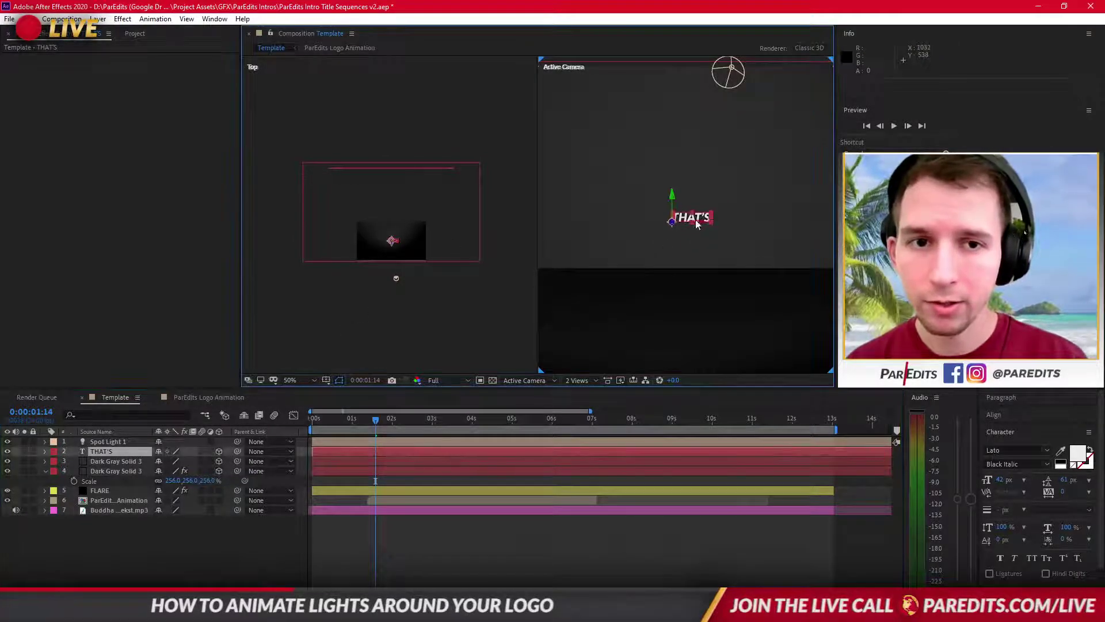
{"action": "key", "text": "s"}
{"action": "left_click_drag", "start_coordinate": [166, 460], "coordinate": [254, 459]}
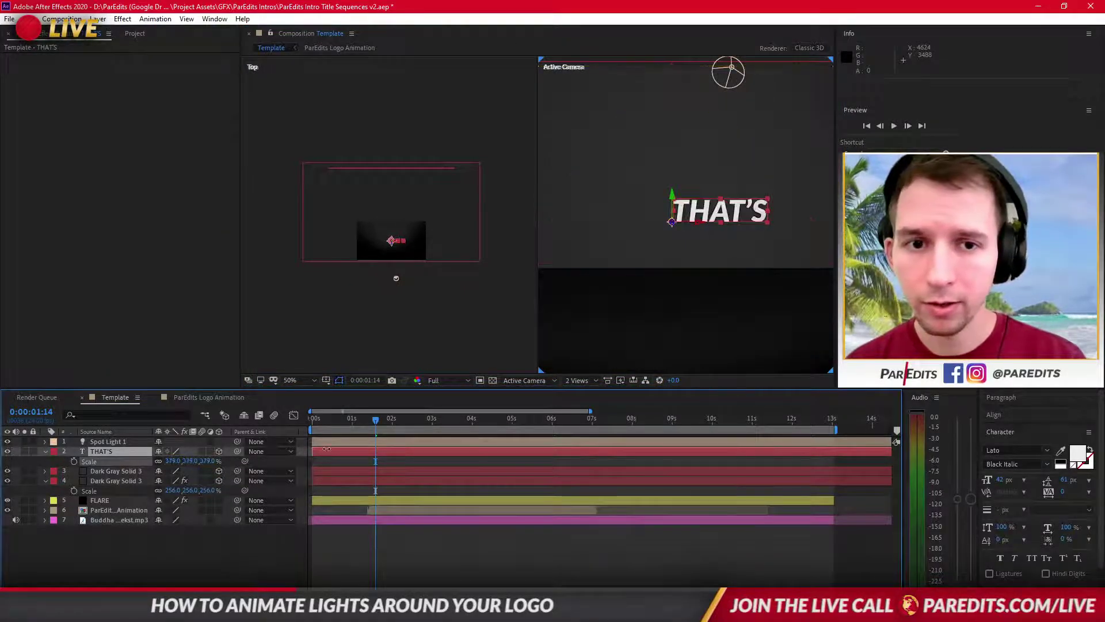
{"action": "left_click_drag", "start_coordinate": [326, 448], "coordinate": [326, 448]}
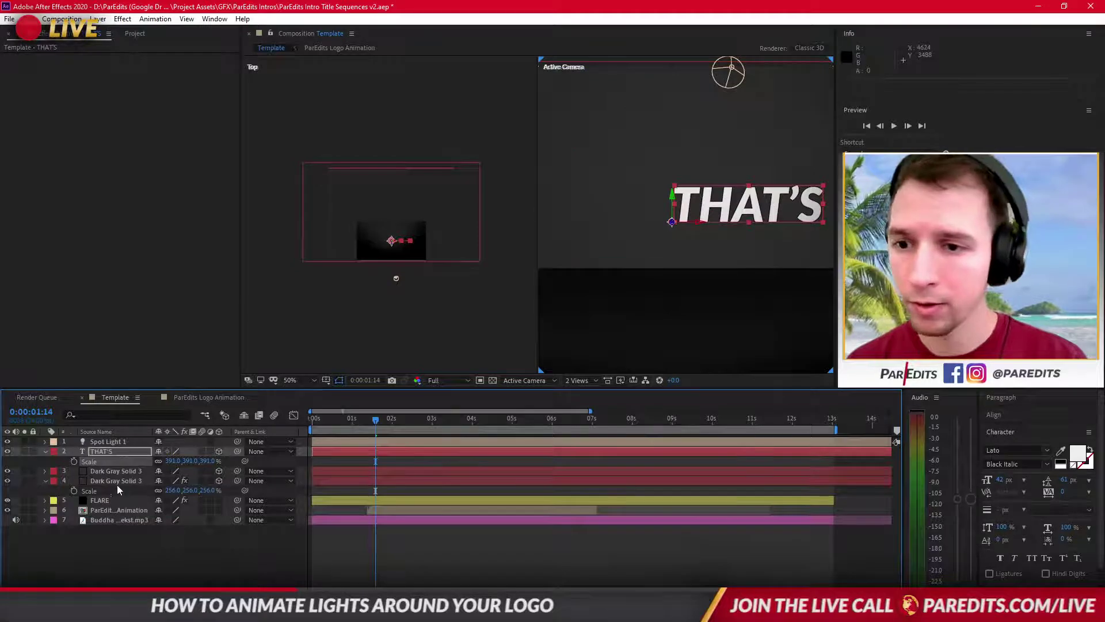
Turn on shadow casting in the light options of Spot Light 1.
{"action": "left_click", "coordinate": [104, 441]}
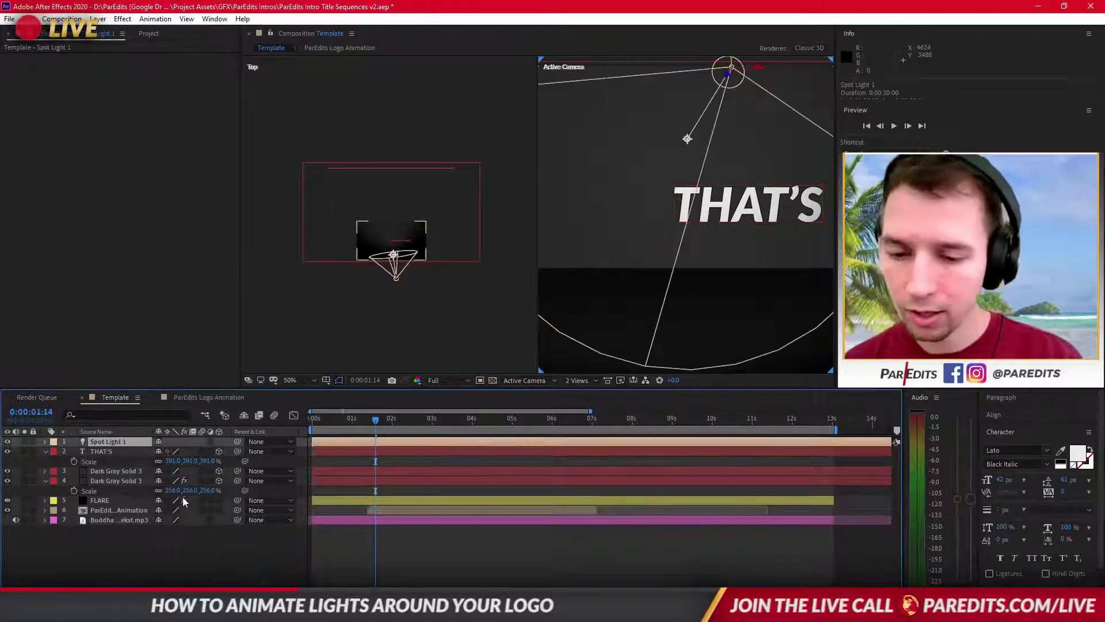
{"action": "left_click", "coordinate": [45, 442]}
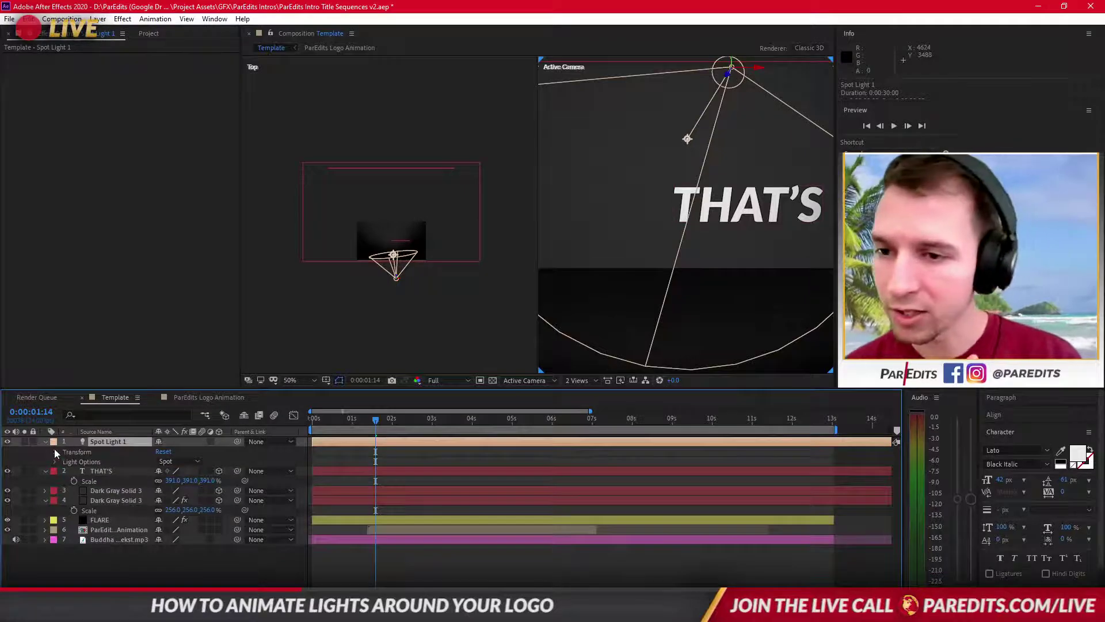
{"action": "left_click", "coordinate": [55, 453]}
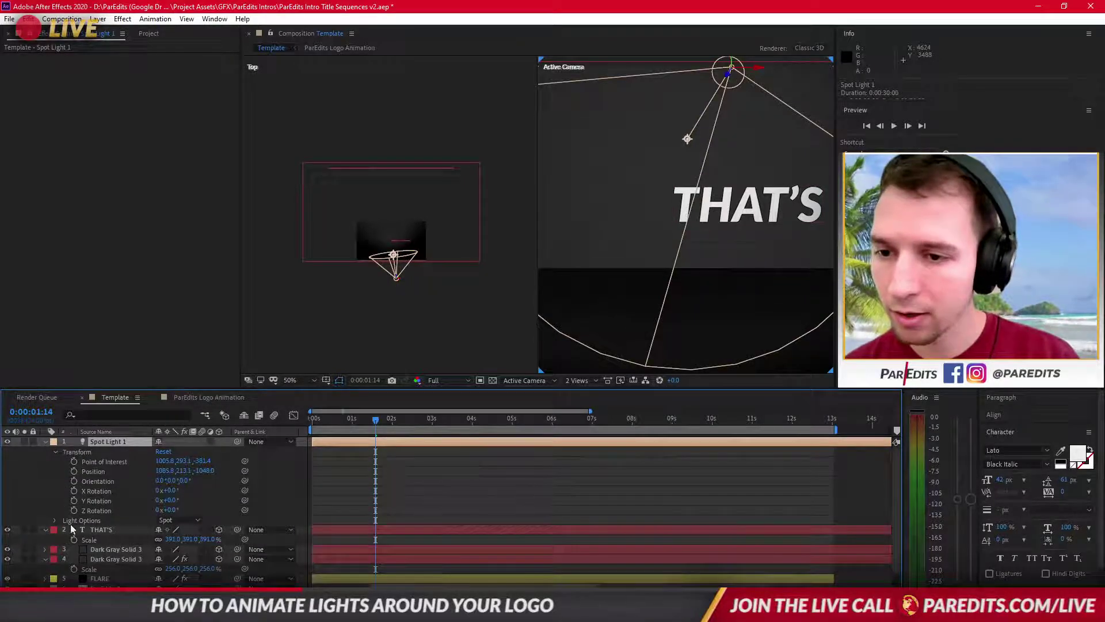
{"action": "left_click", "coordinate": [55, 520]}
{"action": "scroll", "coordinate": [54, 458], "scroll_direction": "down", "scroll_amount": 2}
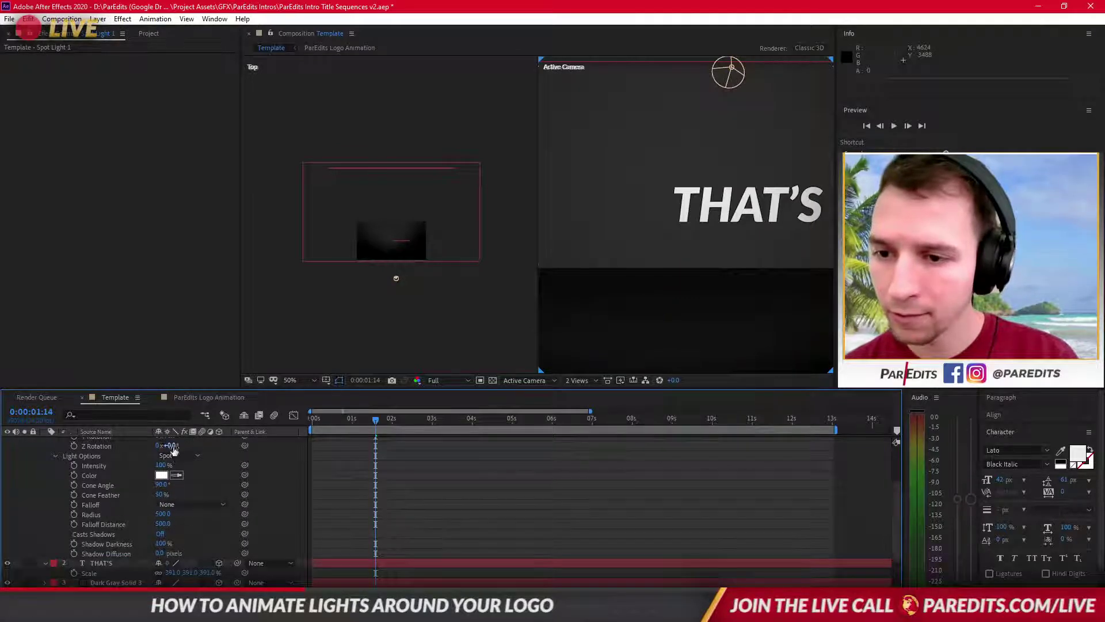
{"action": "left_click", "coordinate": [162, 534]}
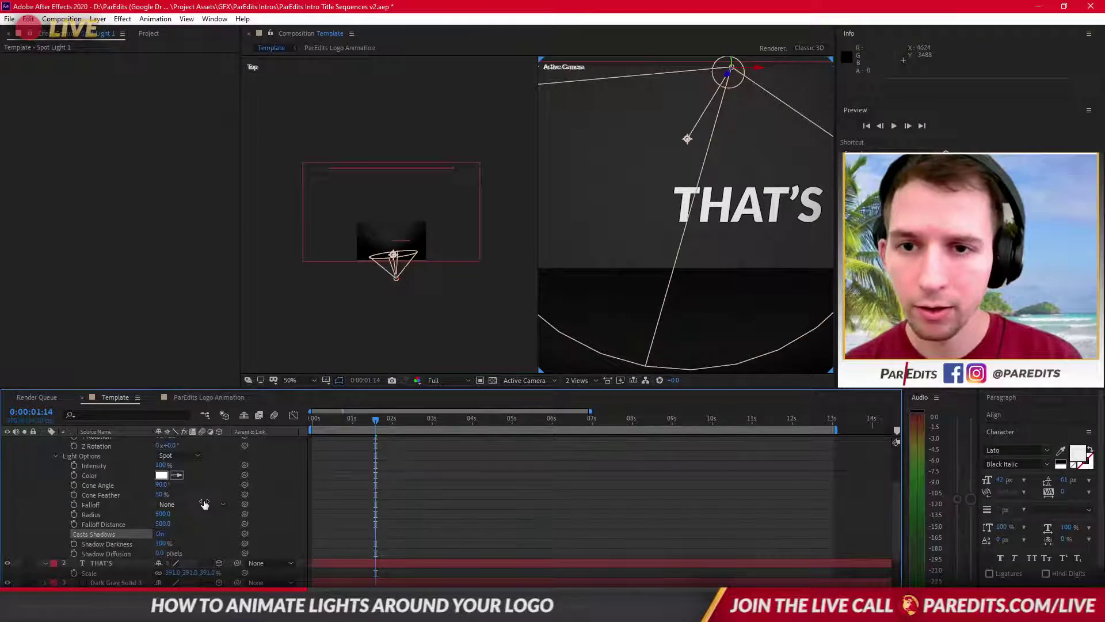
Select the "THAT'S" text layer.
{"action": "left_click", "coordinate": [727, 214]}
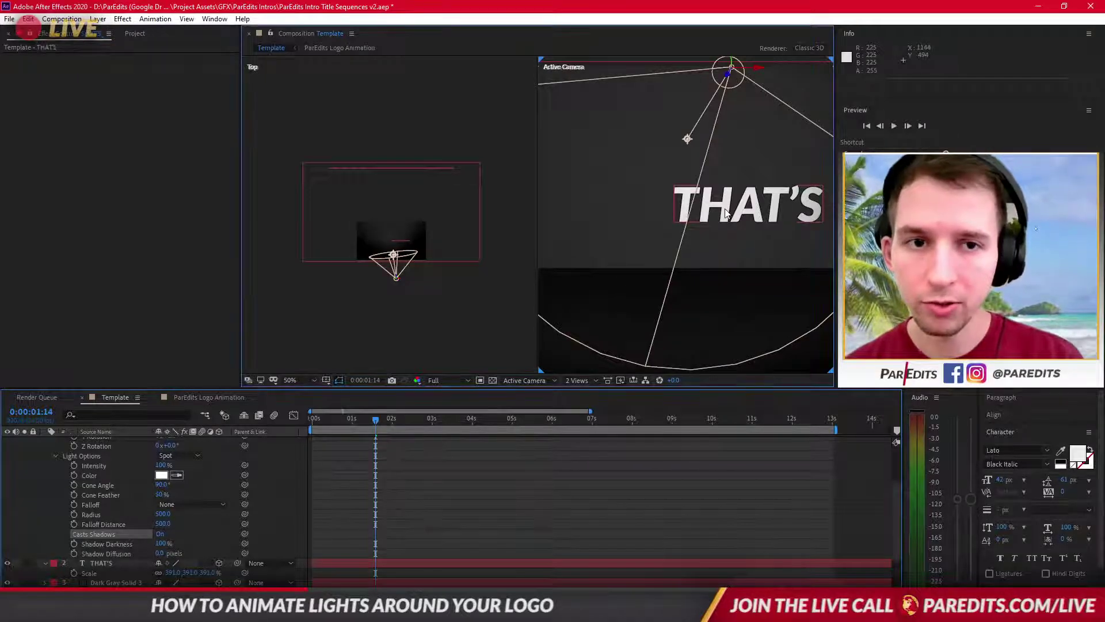
{"action": "scroll", "coordinate": [139, 550], "scroll_direction": "down", "scroll_amount": 1}
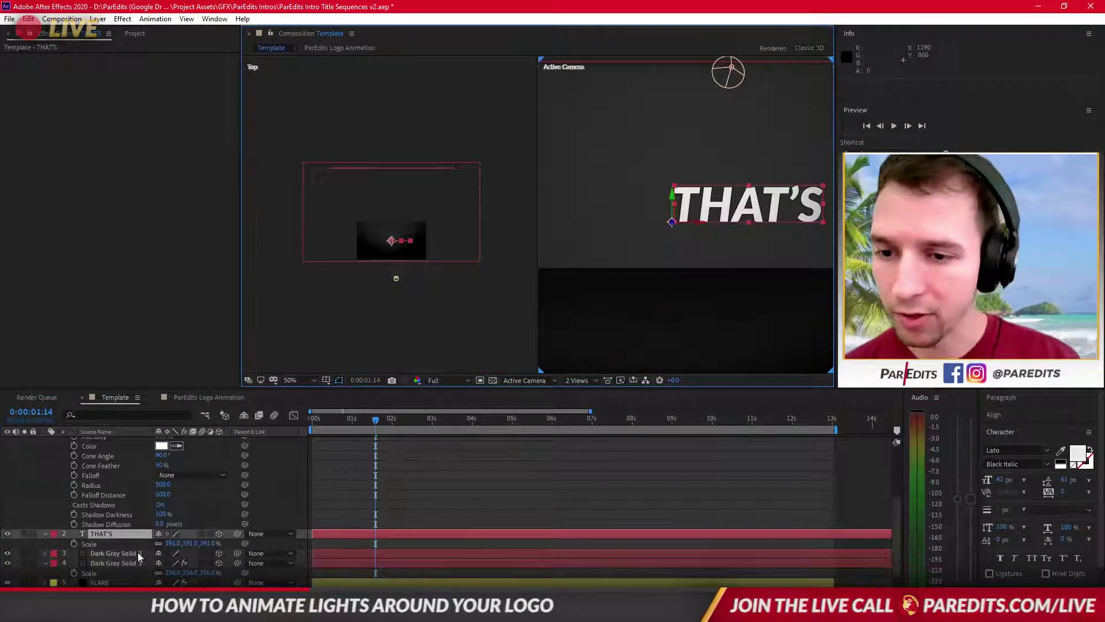
{"action": "left_click", "coordinate": [95, 534]}
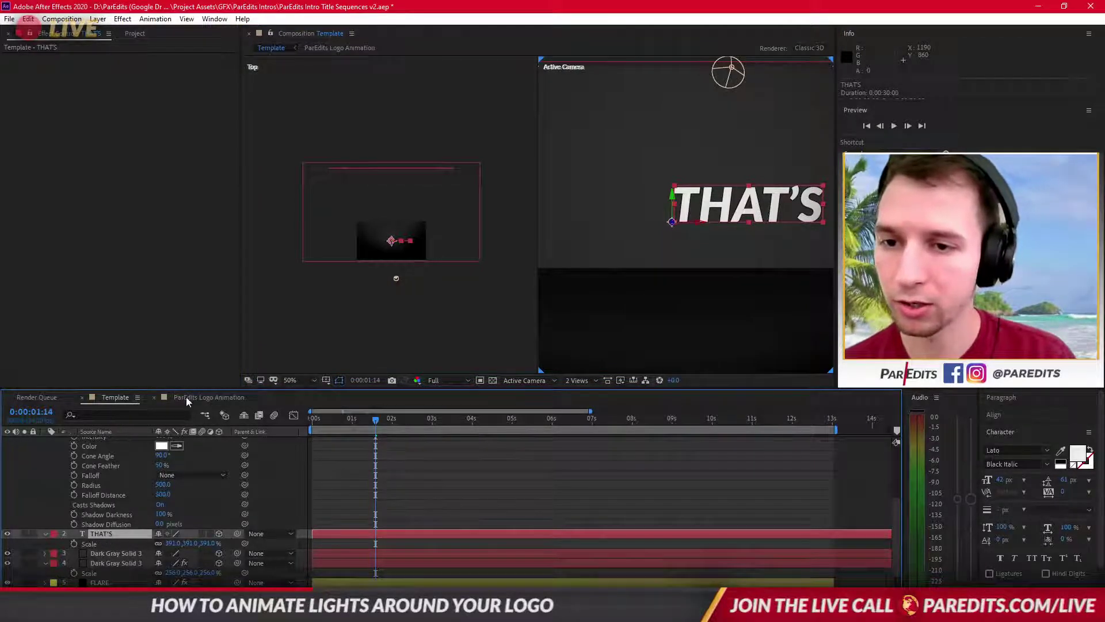
Paste a copy of the empty 3D Space composition in the project and delete the original 3D Space composition.
{"action": "left_click", "coordinate": [134, 34]}
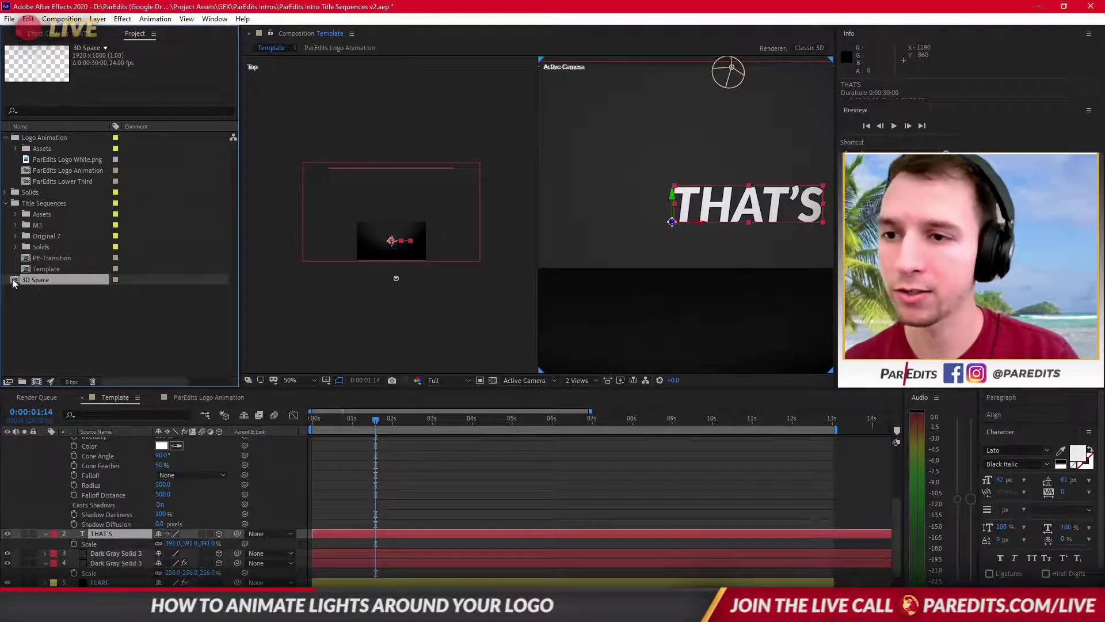
{"action": "left_click", "coordinate": [8, 317]}
{"action": "left_click", "coordinate": [16, 281]}
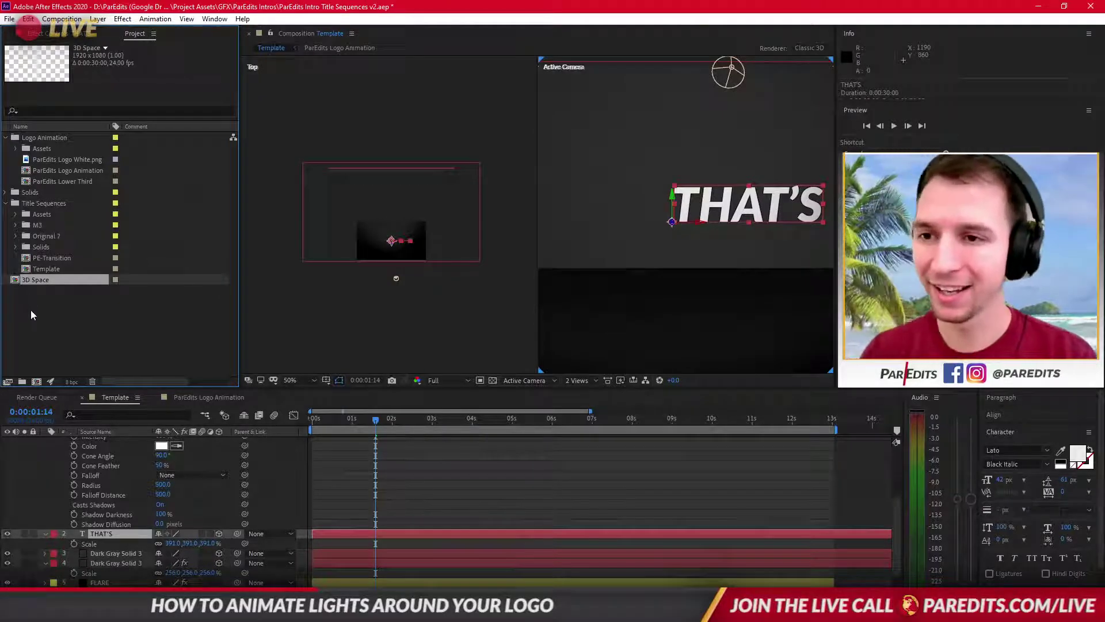
{"action": "key", "text": "ctrl+v"}
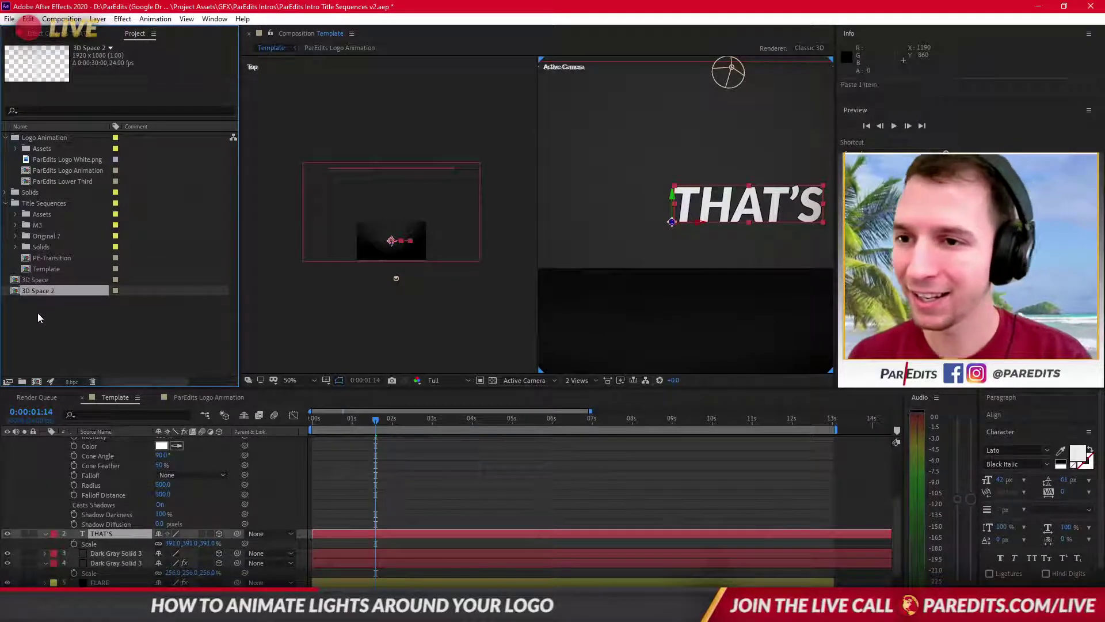
{"action": "left_click", "coordinate": [48, 269]}
{"action": "left_click", "coordinate": [45, 279]}
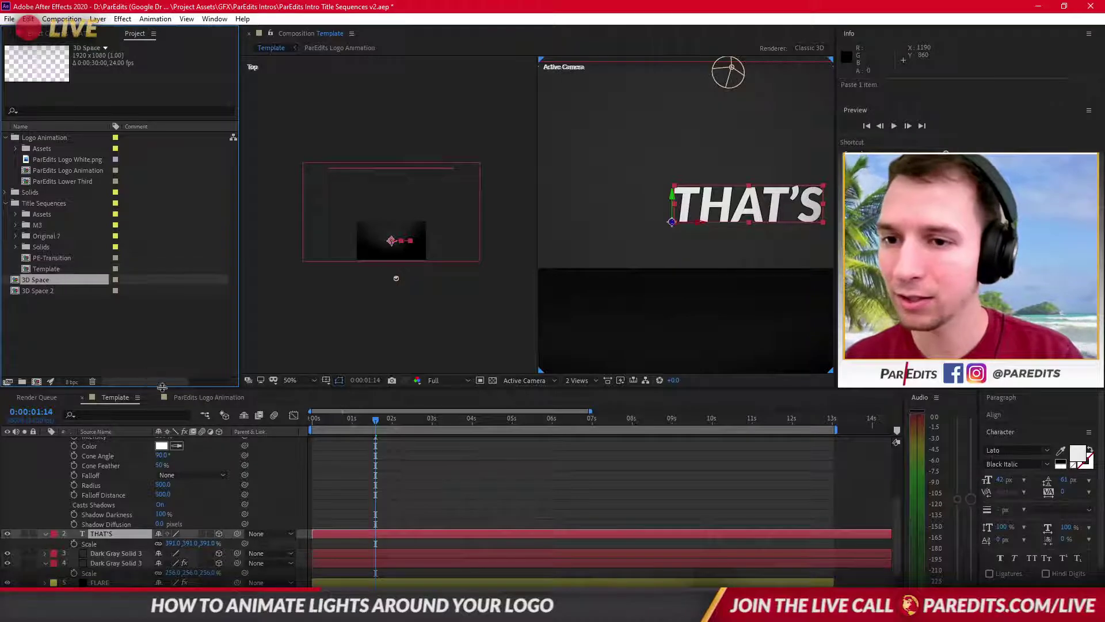
{"action": "left_click", "coordinate": [92, 382]}
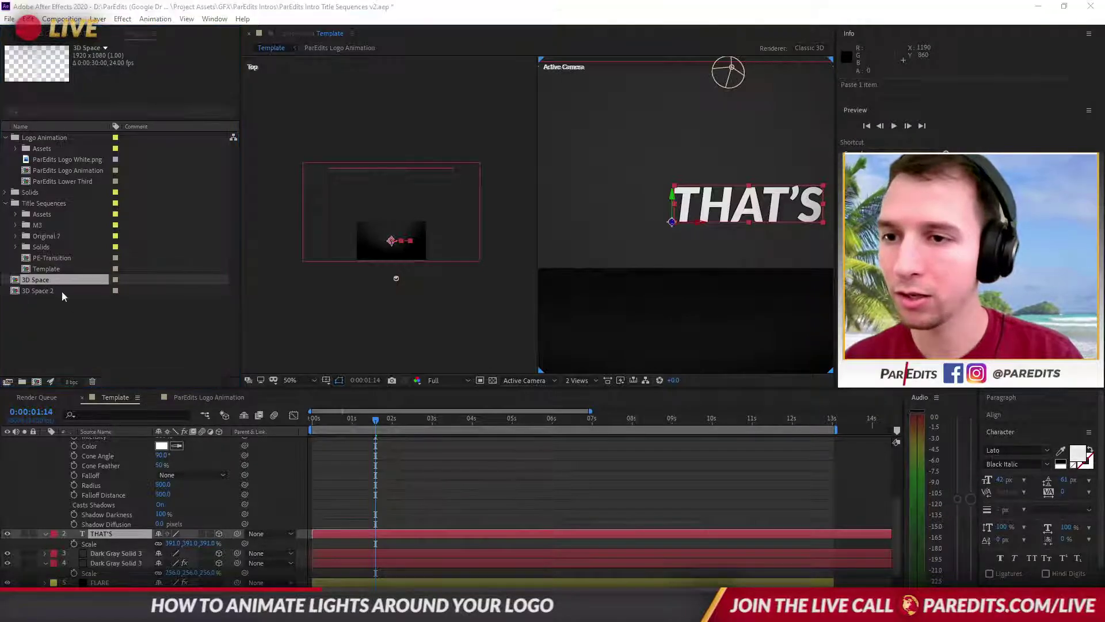
{"action": "left_click", "coordinate": [575, 319]}
Rename the Template composition in the Title Sequences folder as "3D Space".
{"action": "left_click", "coordinate": [84, 269]}
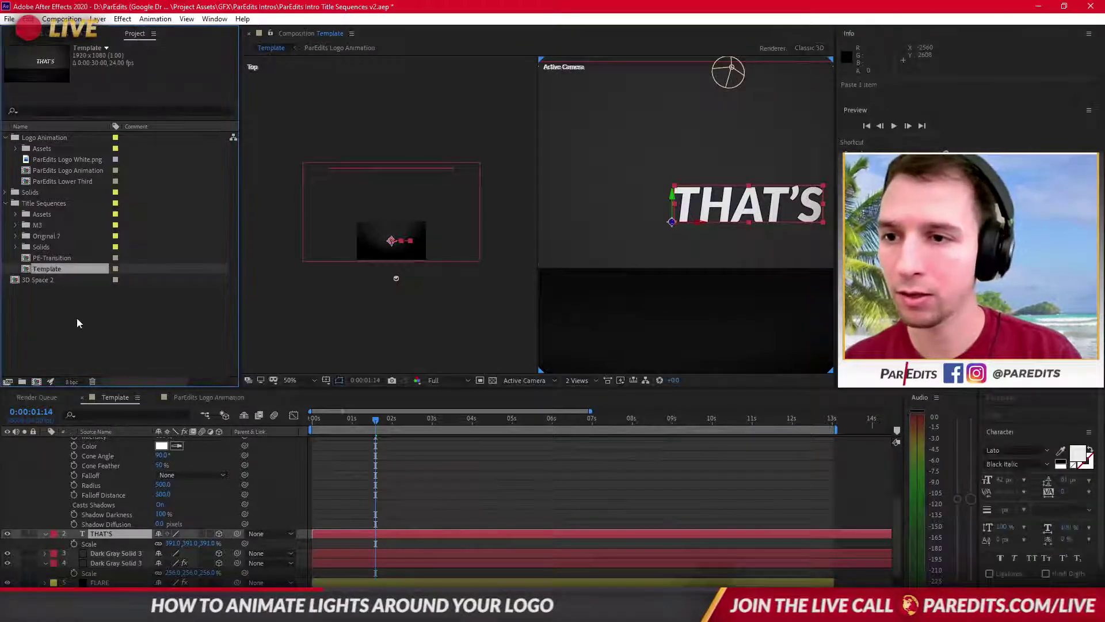
{"action": "key", "text": "Return"}
{"action": "type", "text": "#D"}
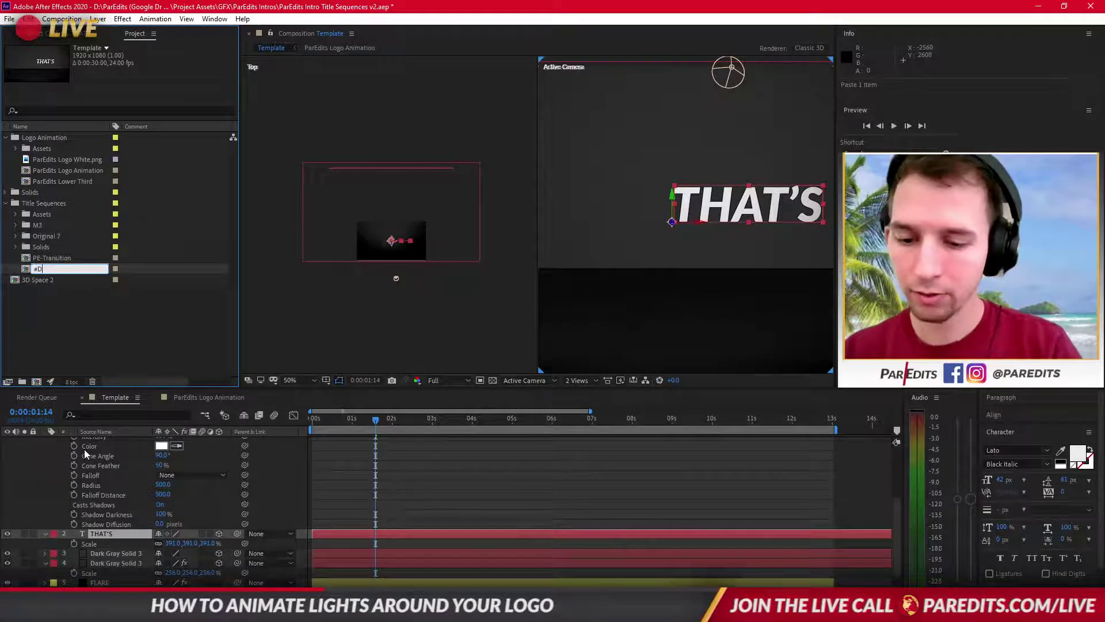
{"action": "type", "text": " Space"}
{"action": "key", "text": "Return"}
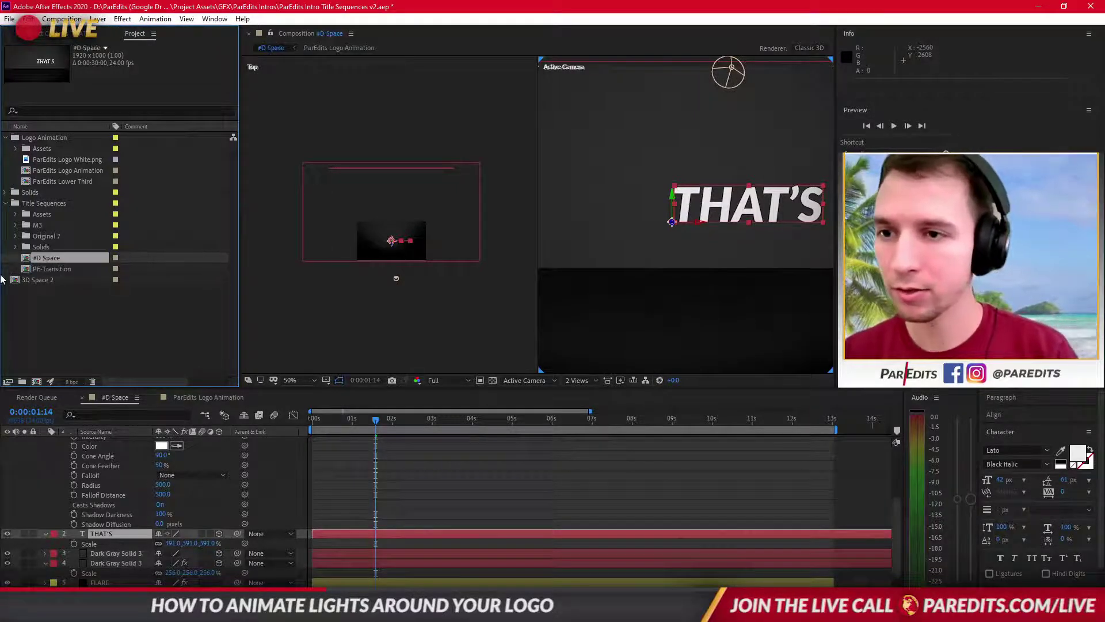
{"action": "key", "text": "Return"}
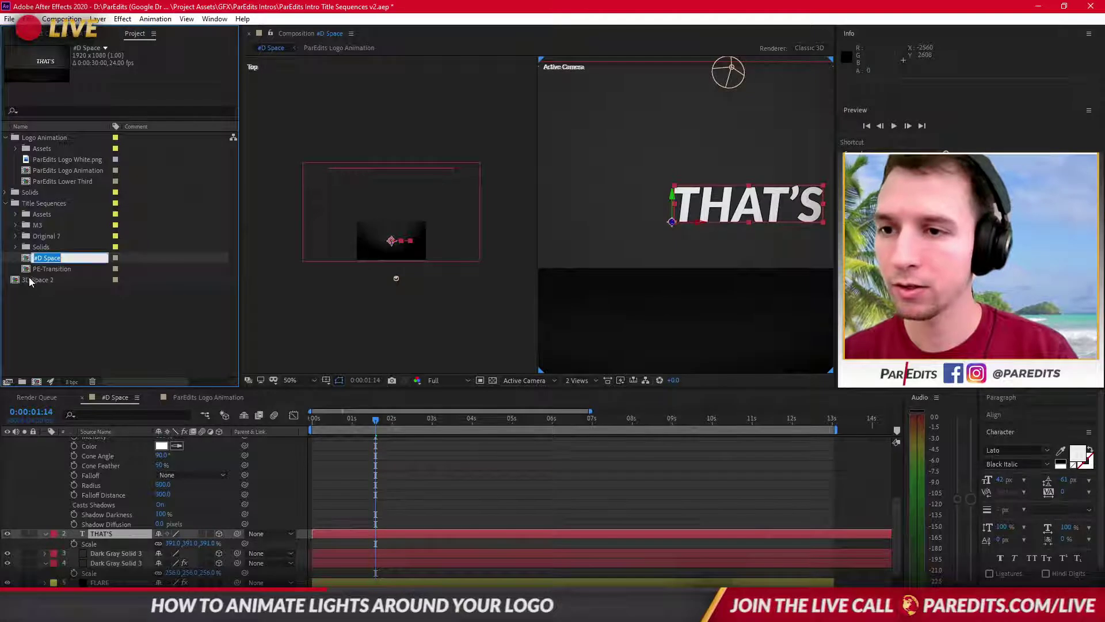
{"action": "type", "text": "#"}
{"action": "key", "text": "Return"}
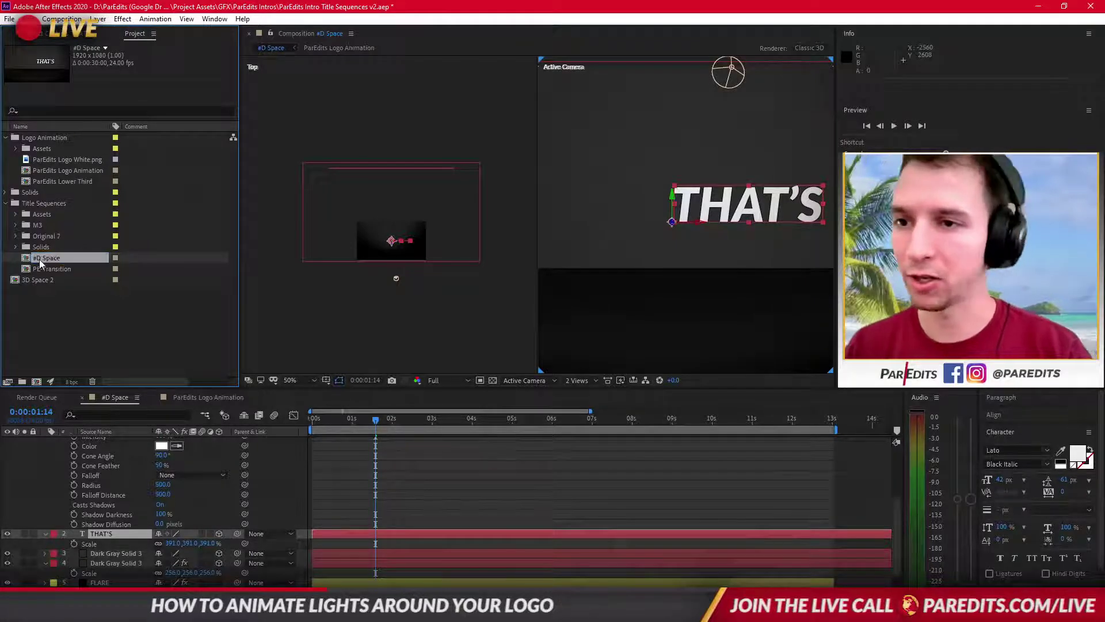
{"action": "key", "text": "Return"}
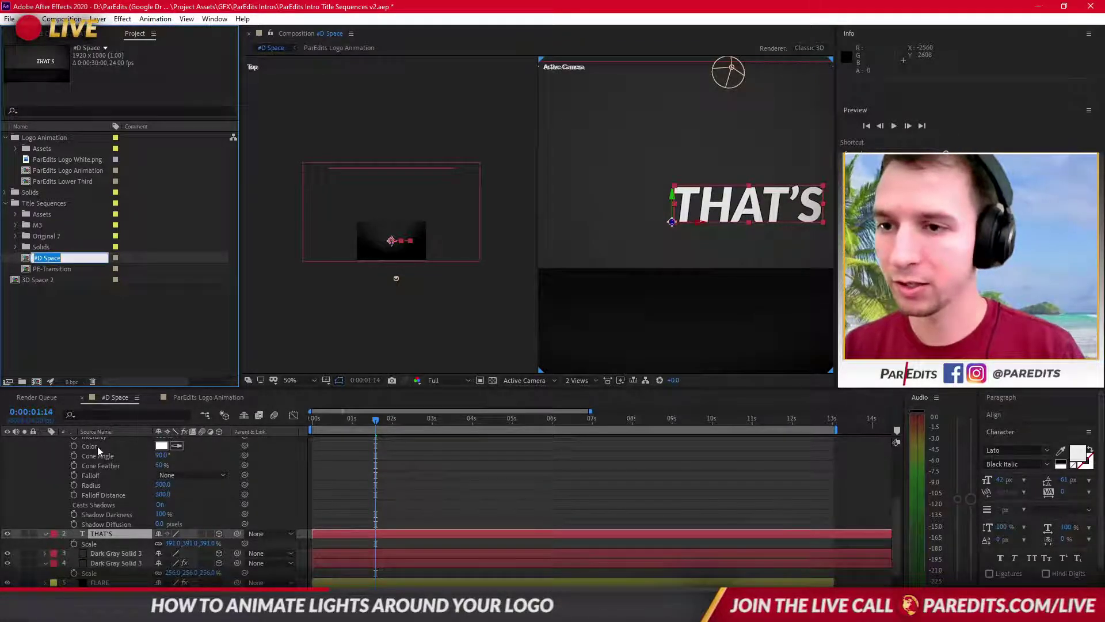
{"action": "key", "text": "Home"}
{"action": "key", "text": "Delete"}
{"action": "type", "text": "3"}
{"action": "key", "text": "Return"}
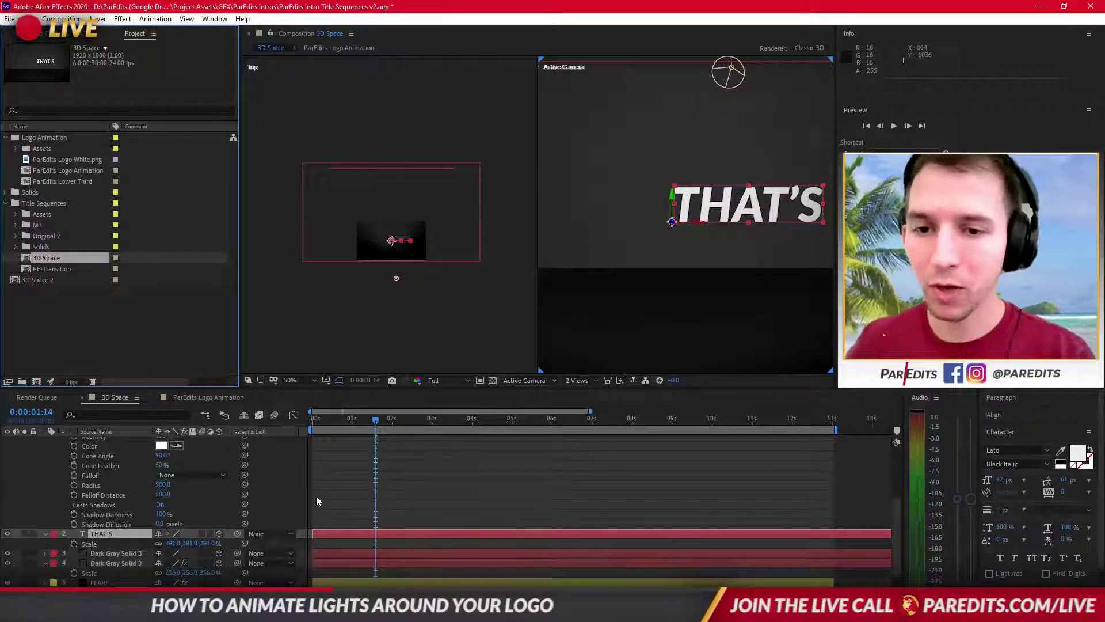
Bring the whole frame into the Active Camera view and preview the composition briefly from 0:00:00:00.
{"action": "left_click_drag", "start_coordinate": [748, 275], "coordinate": [705, 245]}
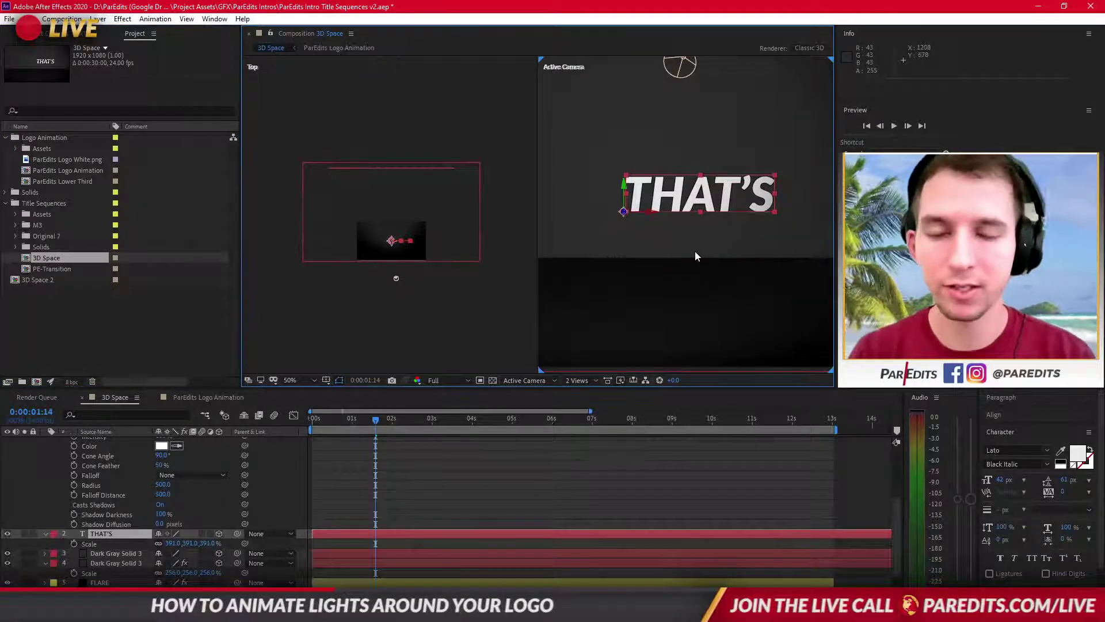
{"action": "scroll", "coordinate": [695, 252], "scroll_direction": "down", "scroll_amount": 2}
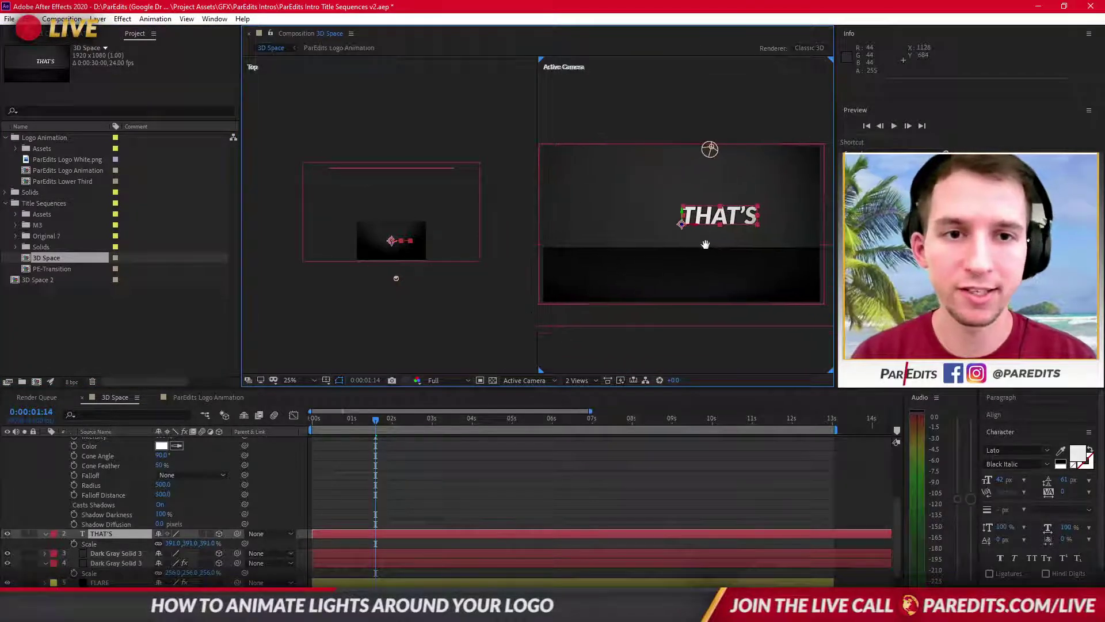
{"action": "left_click_drag", "start_coordinate": [320, 417], "coordinate": [297, 420]}
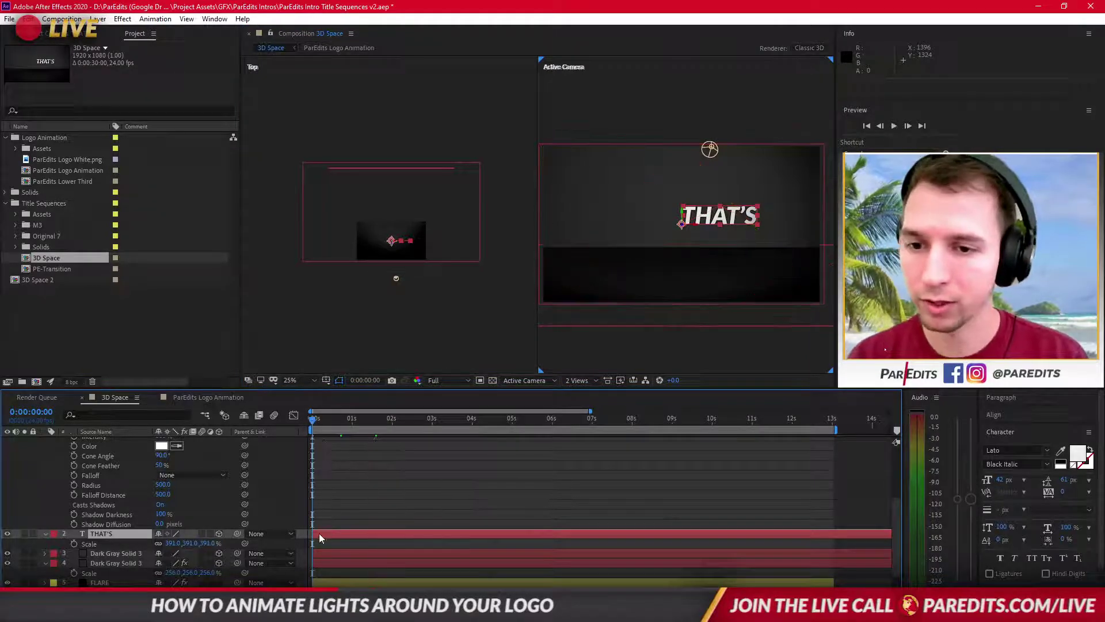
{"action": "key", "text": "space"}
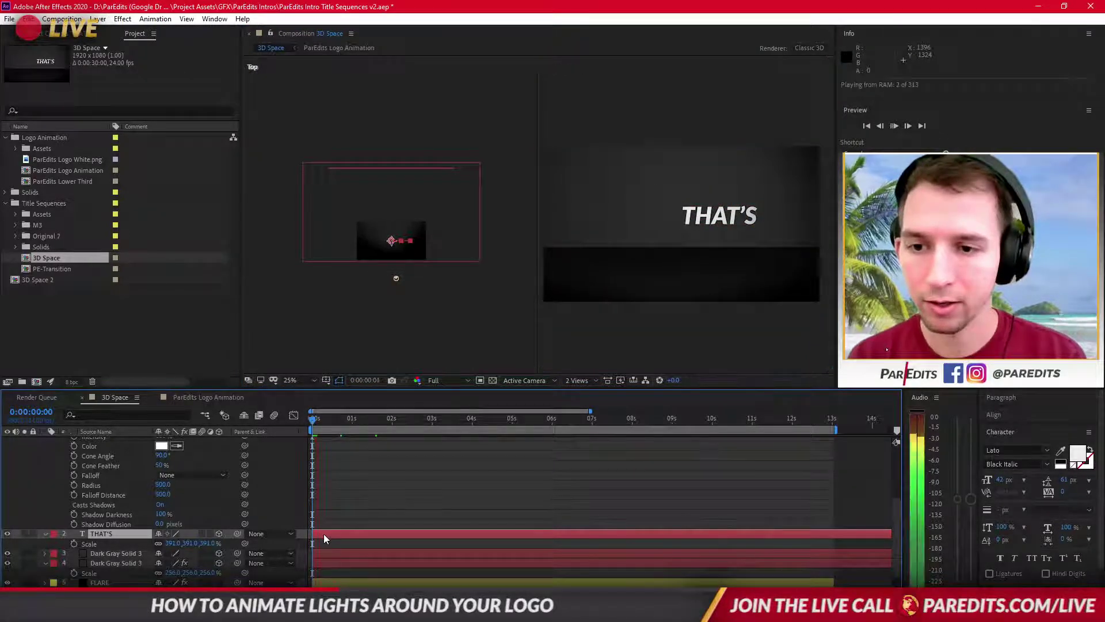
{"action": "key", "text": "space"}
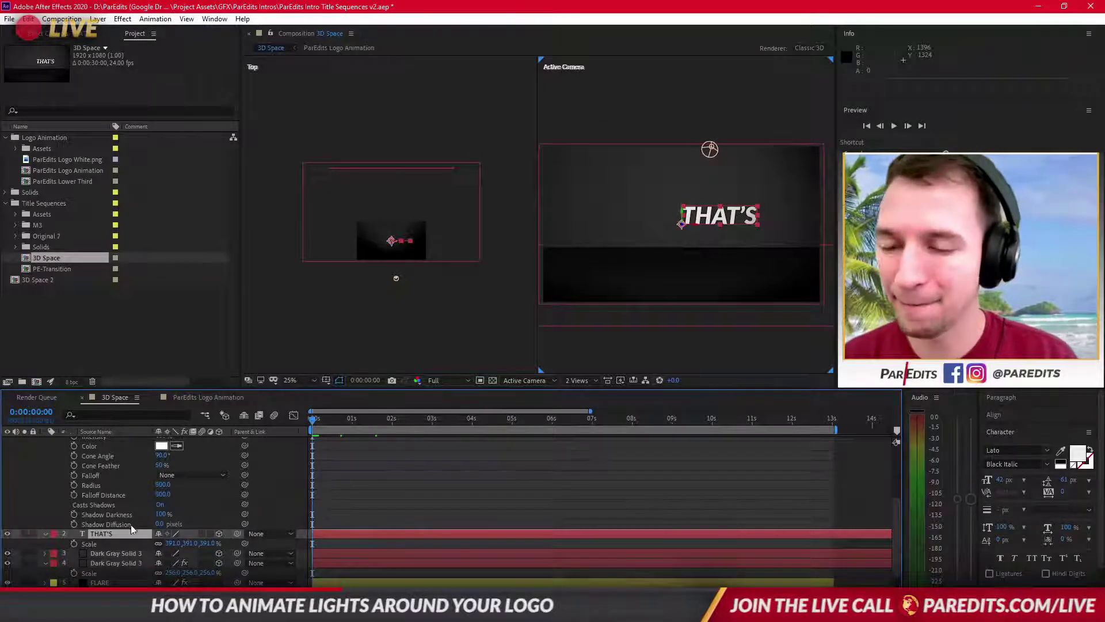
Turn on shadow casting in the material options of the "THAT'S" text layer.
{"action": "scroll", "coordinate": [131, 505], "scroll_direction": "up", "scroll_amount": 2}
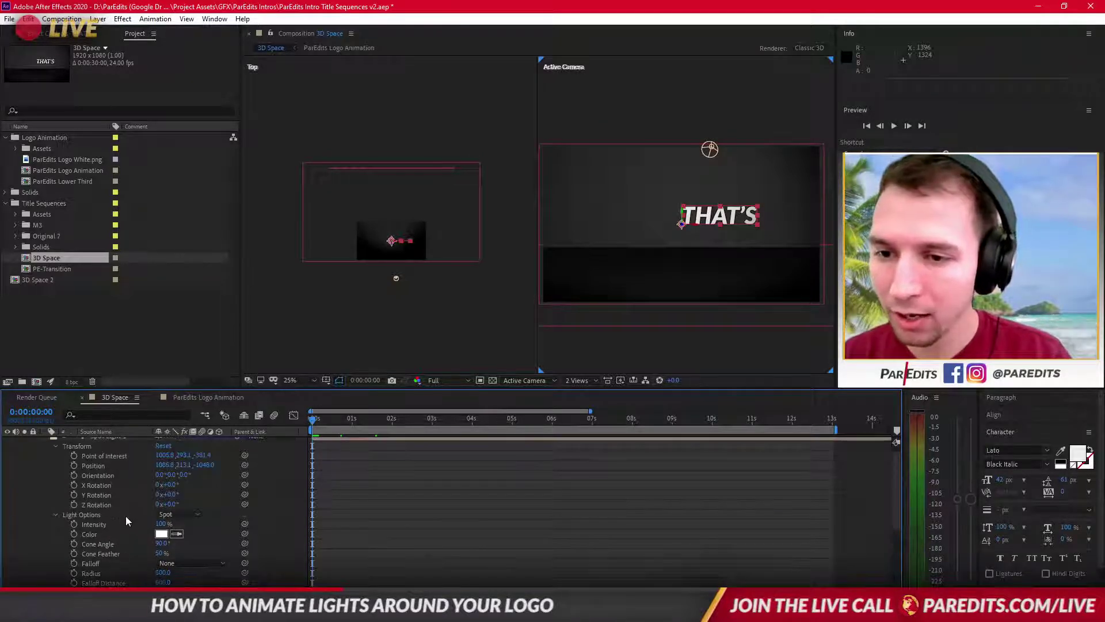
{"action": "scroll", "coordinate": [133, 531], "scroll_direction": "down", "scroll_amount": 2}
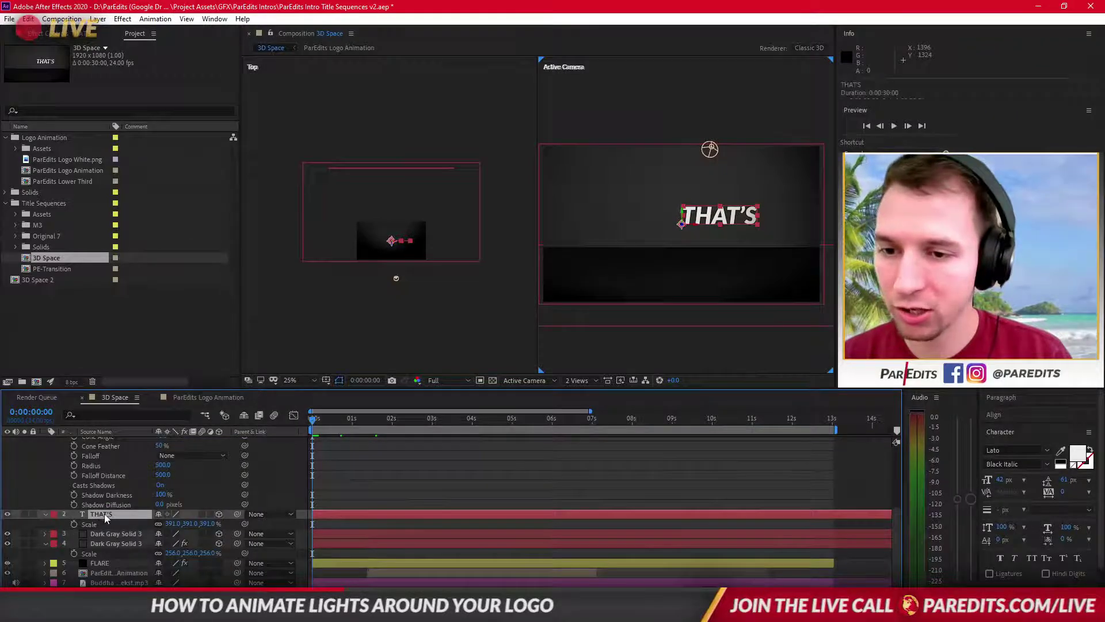
{"action": "left_click", "coordinate": [46, 513]}
{"action": "left_click", "coordinate": [43, 513]}
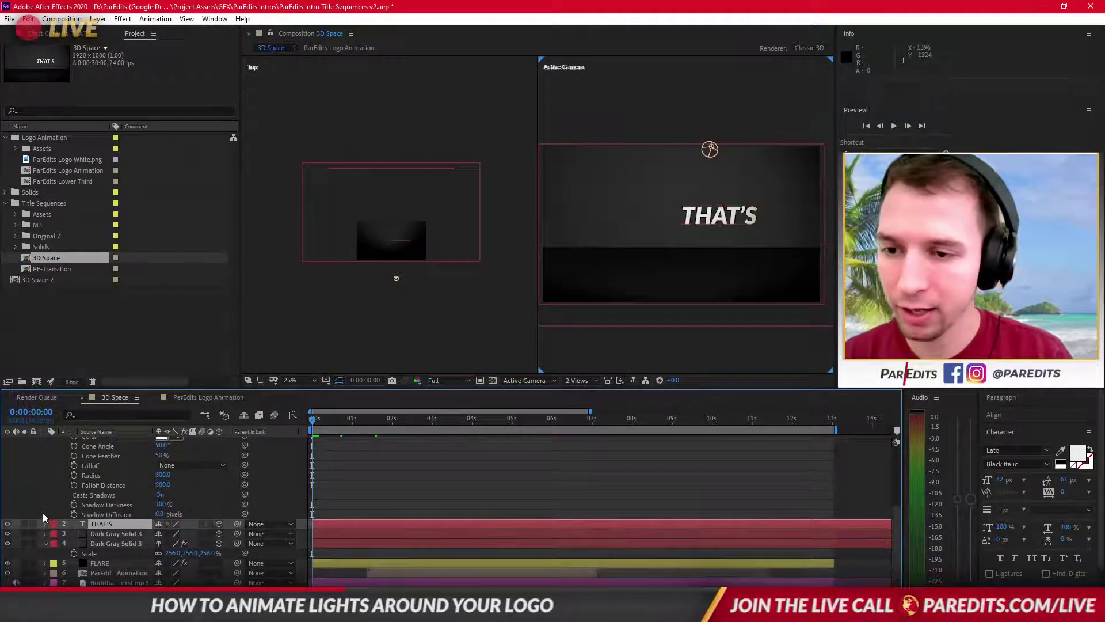
{"action": "left_click", "coordinate": [44, 523]}
{"action": "scroll", "coordinate": [51, 536], "scroll_direction": "down", "scroll_amount": 3}
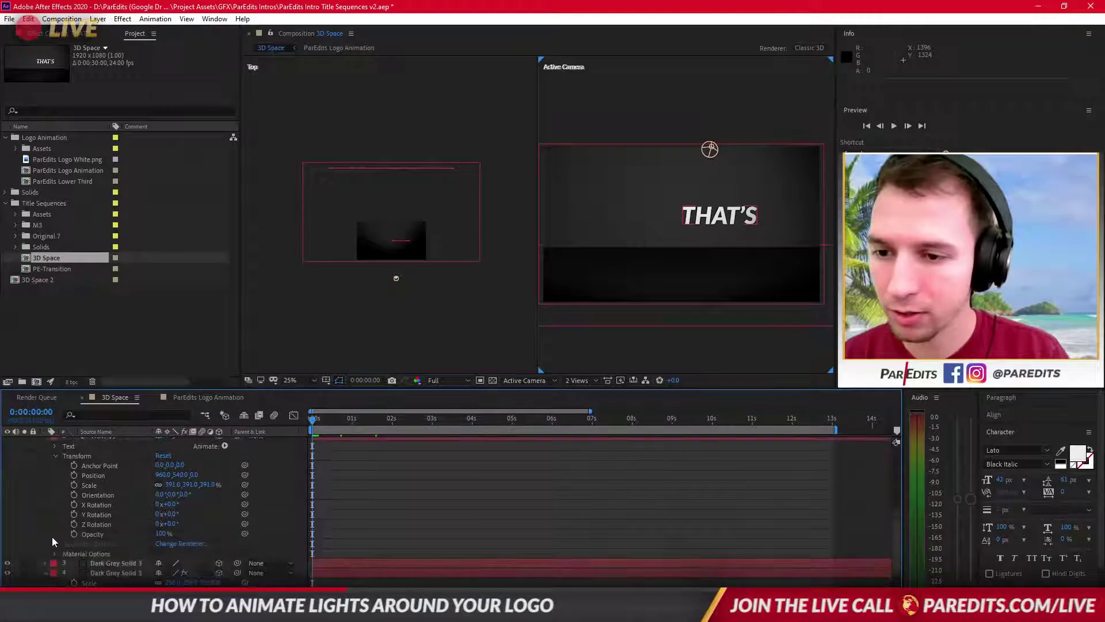
{"action": "left_click", "coordinate": [54, 553]}
{"action": "scroll", "coordinate": [105, 544], "scroll_direction": "down", "scroll_amount": 3}
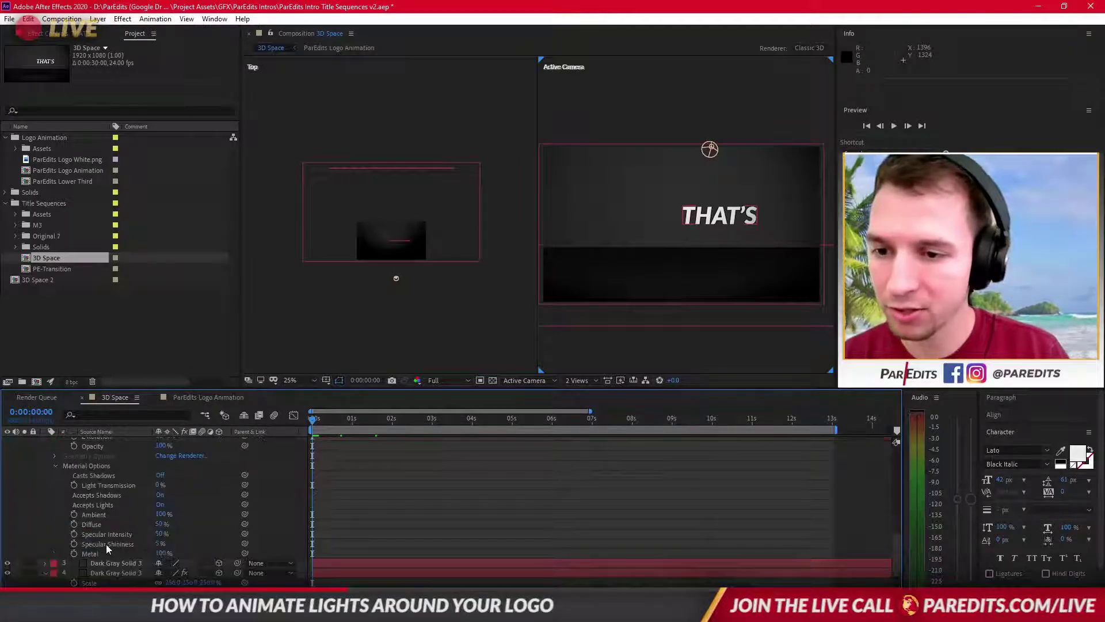
{"action": "left_click", "coordinate": [161, 475]}
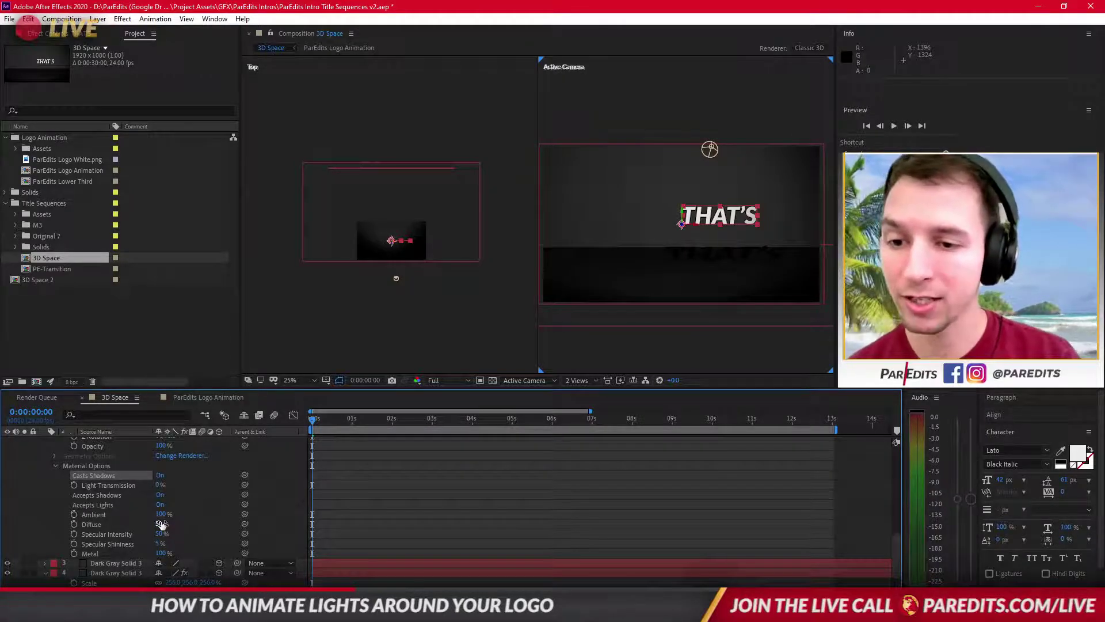
Try raising the text material's Diffuse to about 86% and undo the change.
{"action": "left_click_drag", "start_coordinate": [161, 523], "coordinate": [181, 521]}
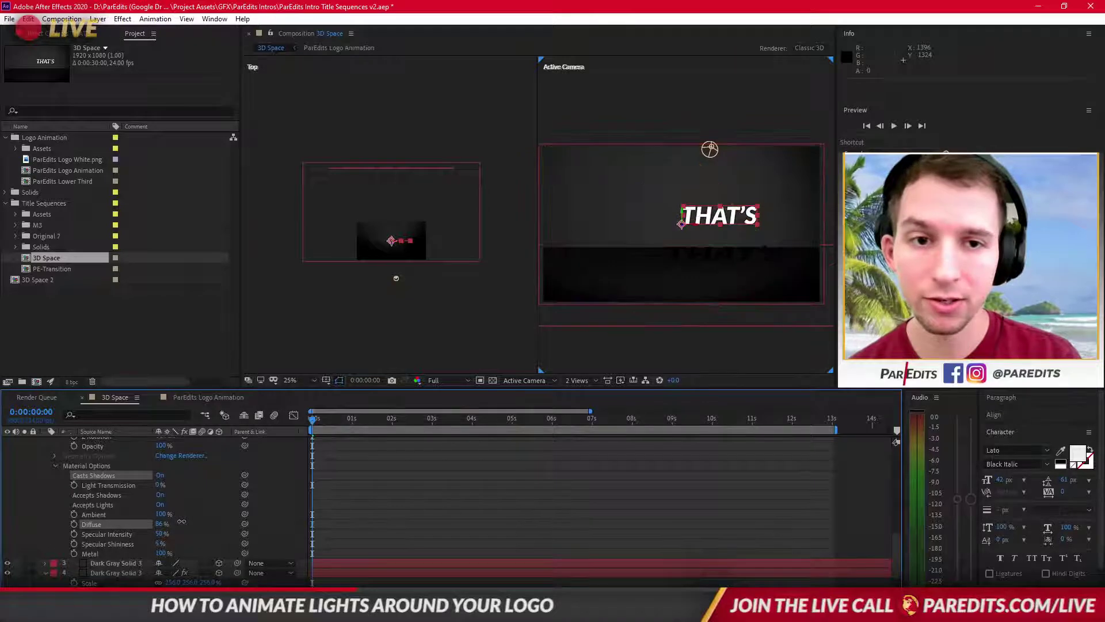
{"action": "key", "text": "ctrl+z"}
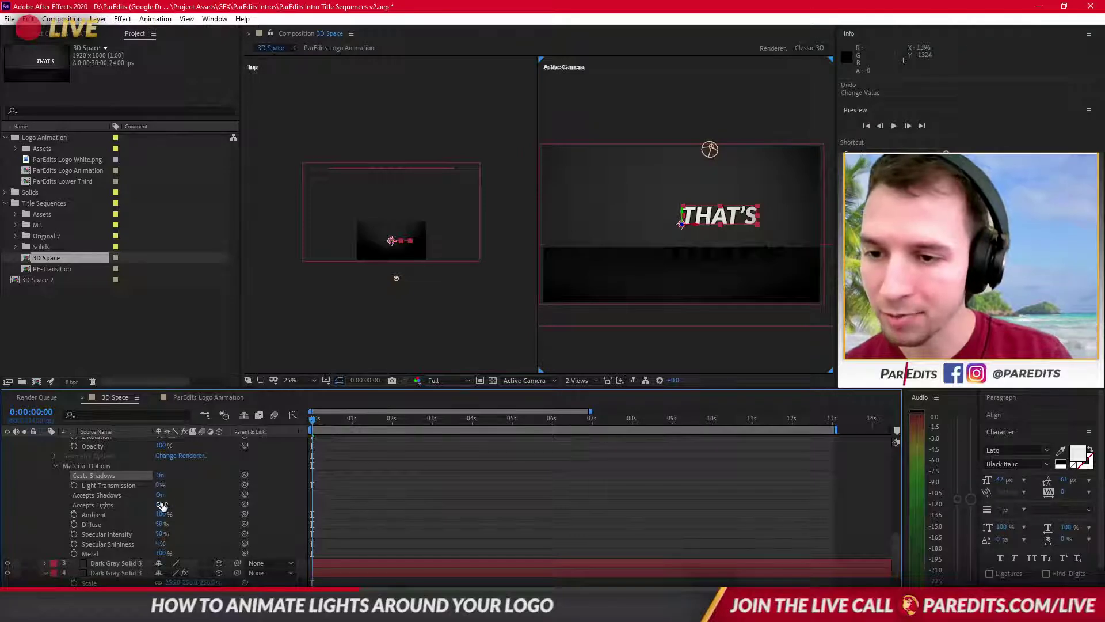
Set the spot light's Shadow Diffusion to 60 pixels in its Light Options.
{"action": "scroll", "coordinate": [209, 526], "scroll_direction": "up", "scroll_amount": 6}
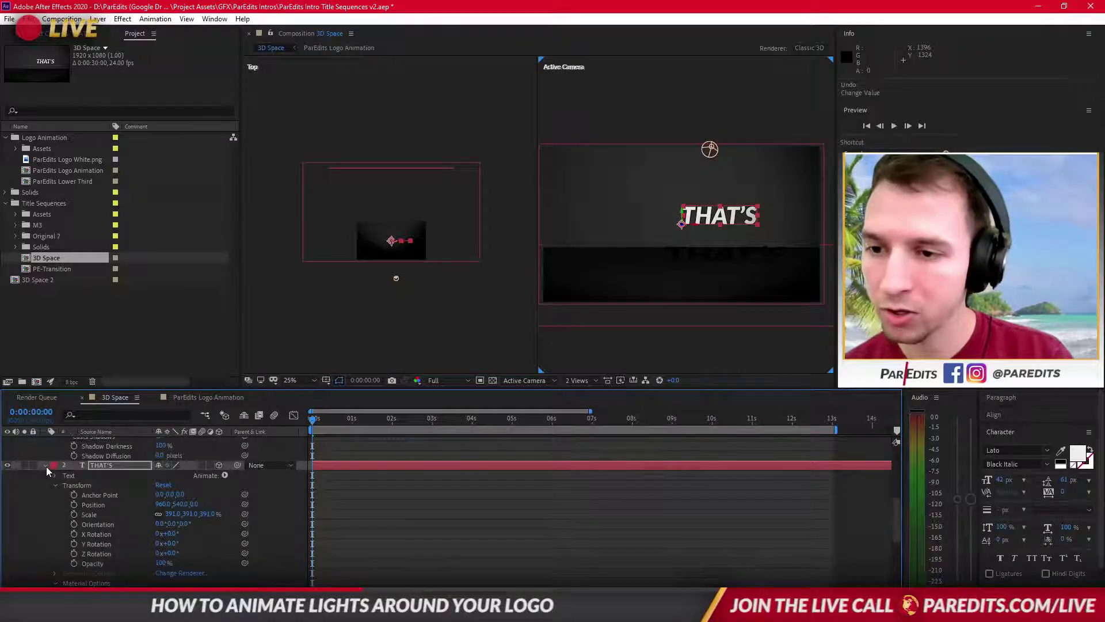
{"action": "left_click", "coordinate": [46, 467]}
{"action": "scroll", "coordinate": [113, 534], "scroll_direction": "up", "scroll_amount": 4}
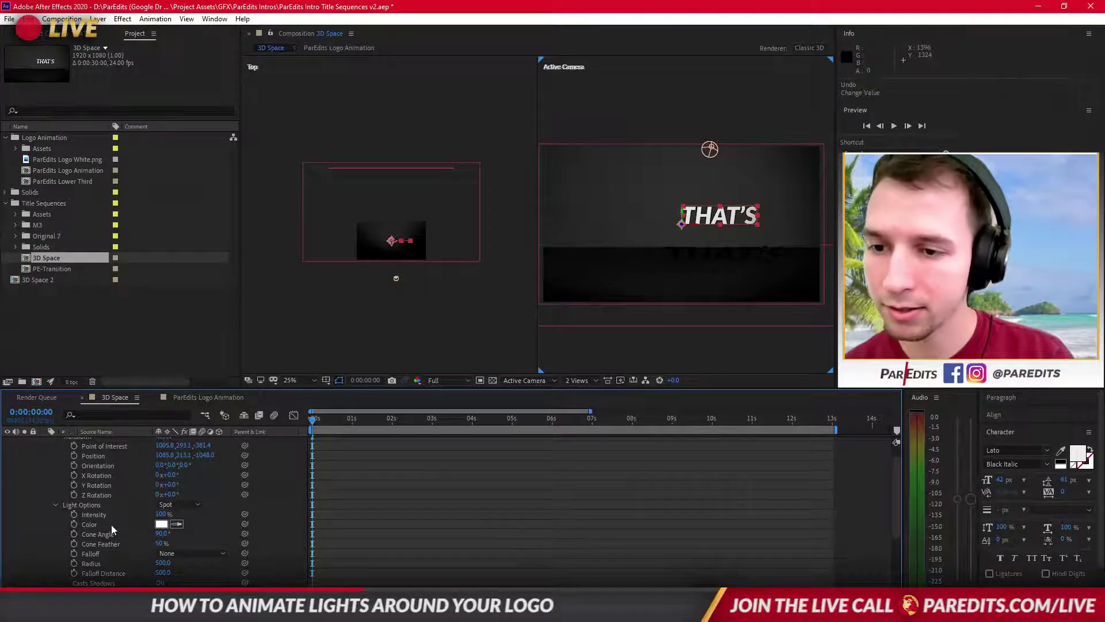
{"action": "scroll", "coordinate": [112, 524], "scroll_direction": "down", "scroll_amount": 2}
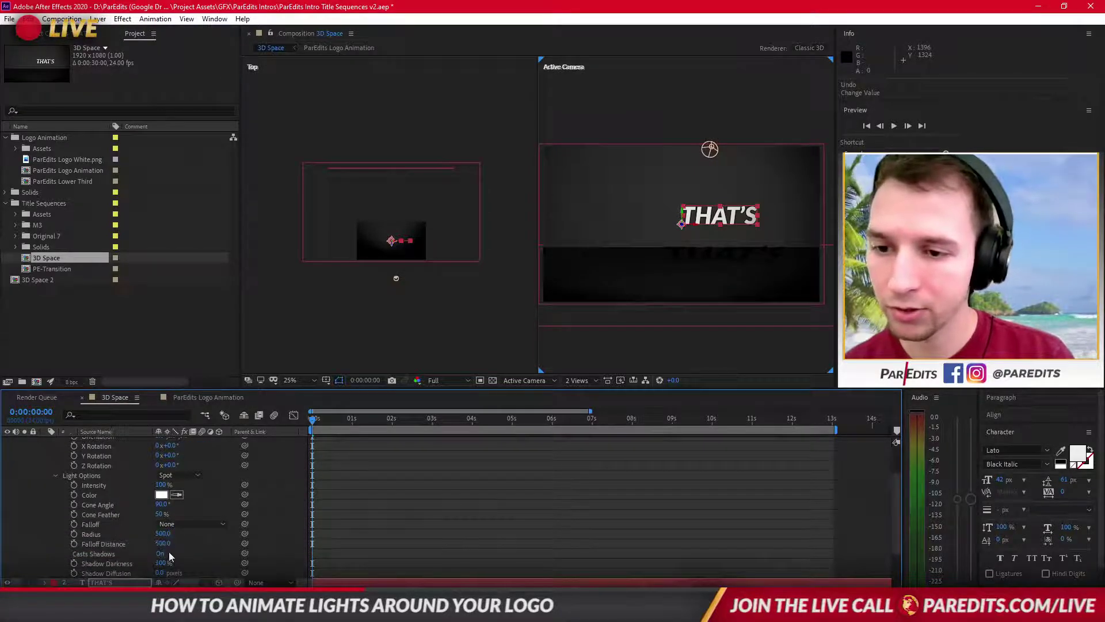
{"action": "left_click_drag", "start_coordinate": [162, 573], "coordinate": [190, 571]}
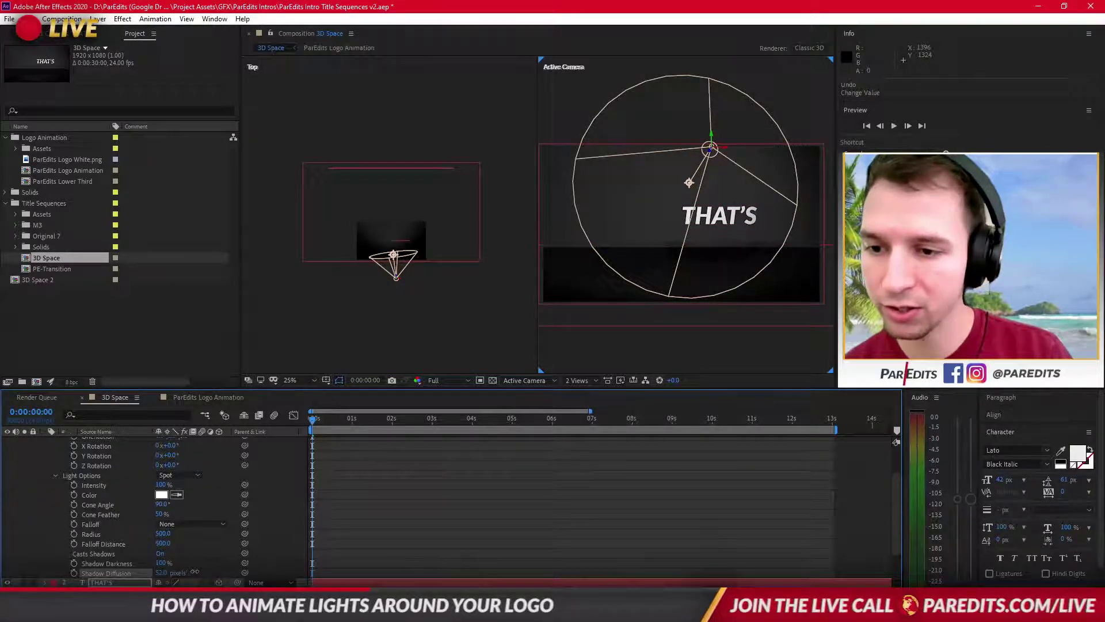
{"action": "left_click_drag", "start_coordinate": [195, 571], "coordinate": [149, 545]}
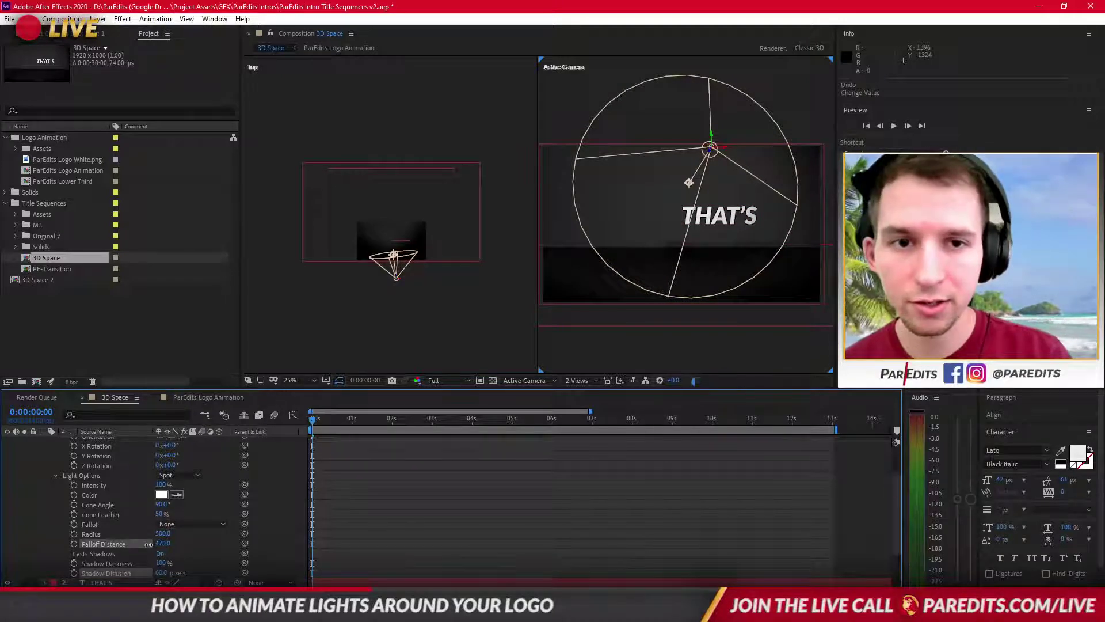
Try a Falloff Distance of about 454 and the Smooth and Inverse Square Clamped falloffs on the spot light, restoring the original distance and None.
{"action": "left_click_drag", "start_coordinate": [148, 545], "coordinate": [138, 547]}
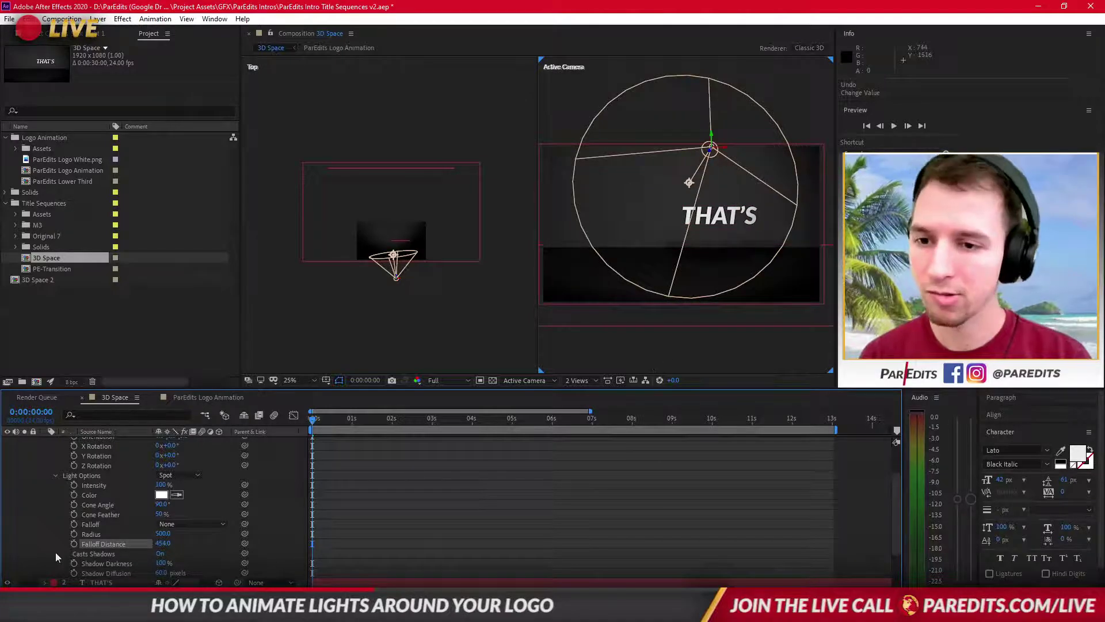
{"action": "key", "text": "ctrl+z"}
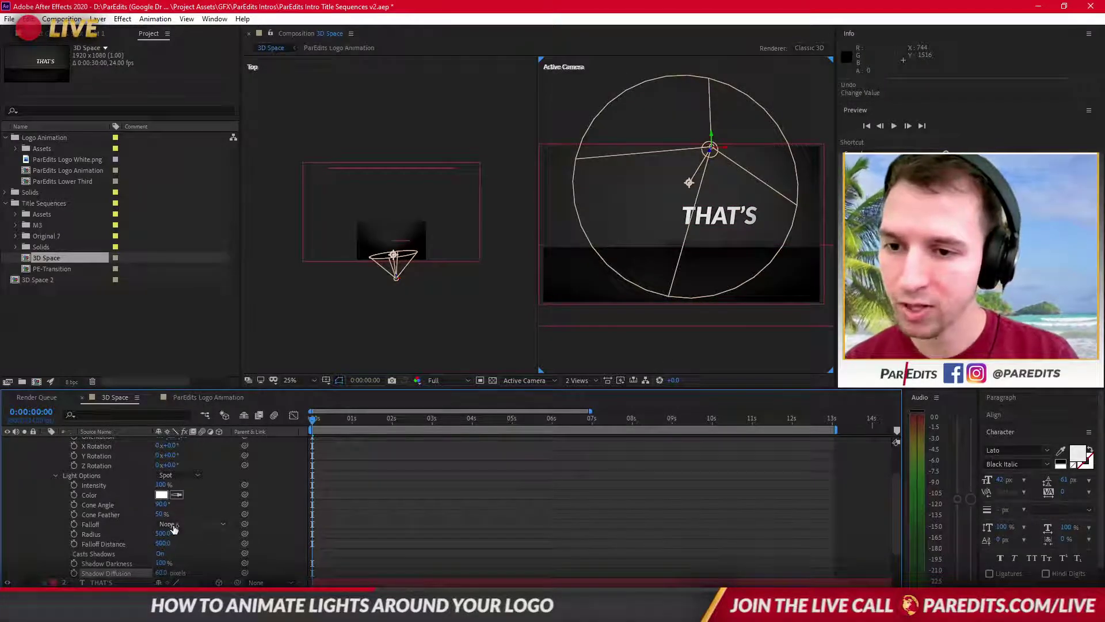
{"action": "left_click", "coordinate": [183, 548]}
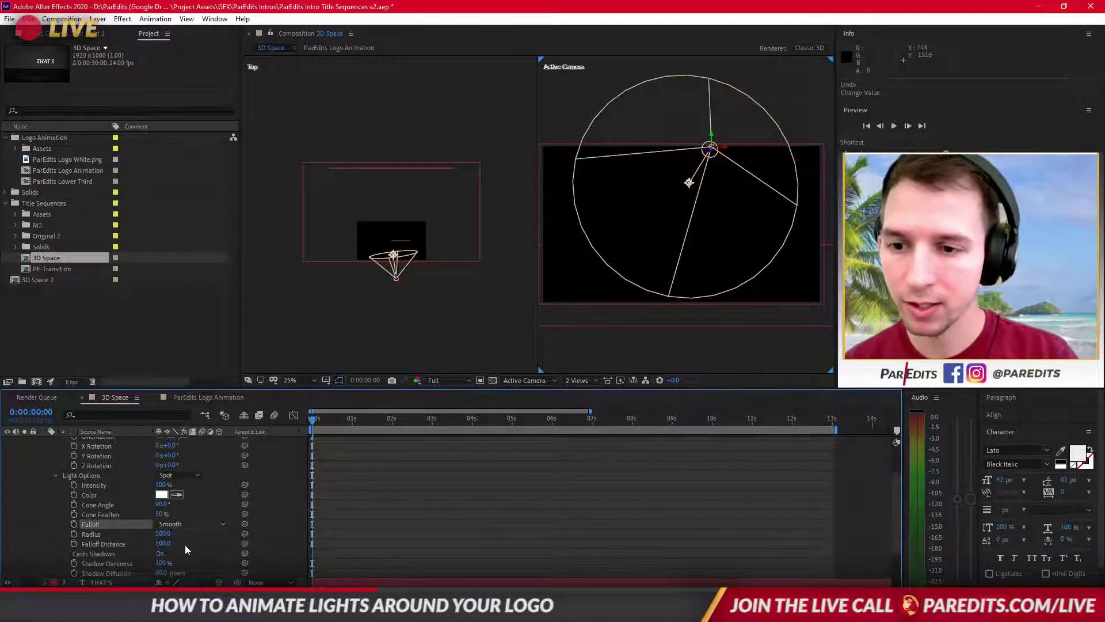
{"action": "left_click", "coordinate": [185, 524]}
{"action": "left_click", "coordinate": [187, 529]}
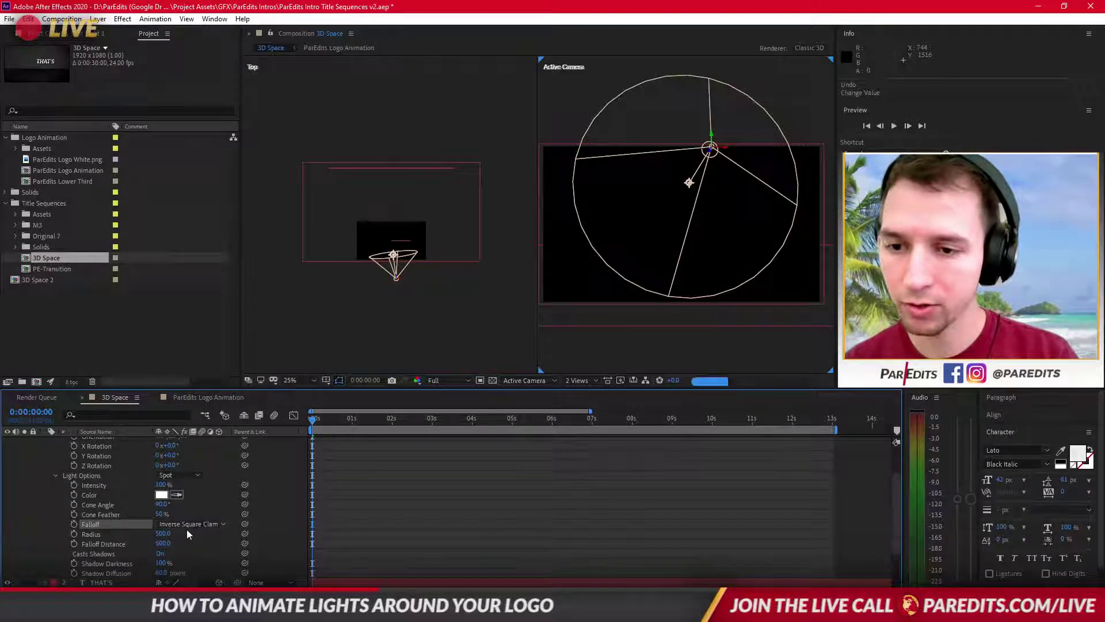
{"action": "left_click", "coordinate": [190, 524]}
{"action": "left_click", "coordinate": [176, 526]}
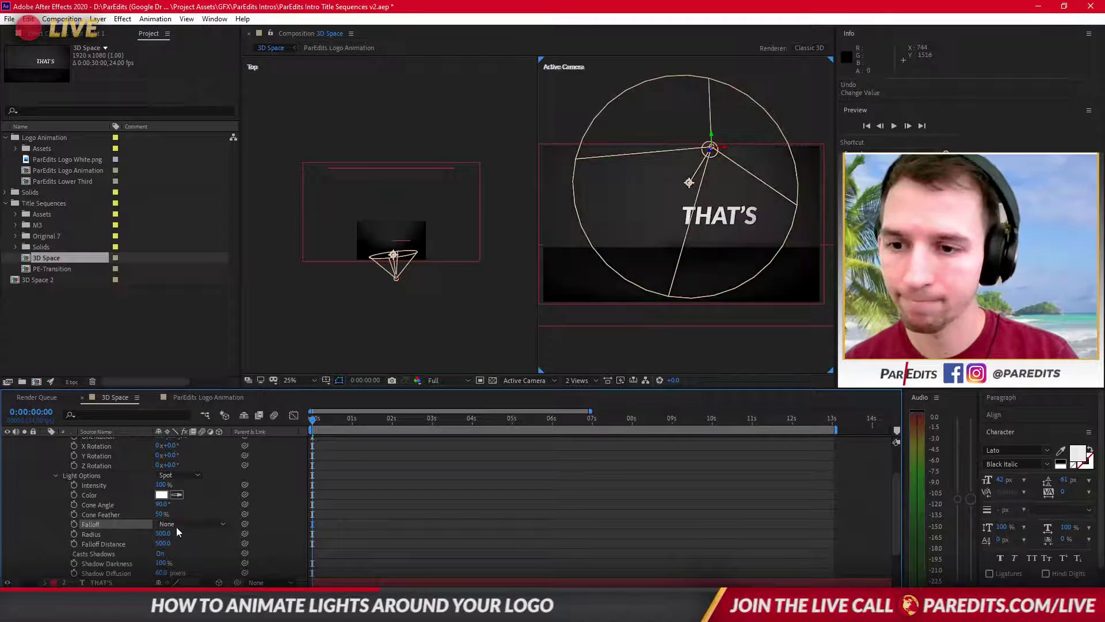
Raise the spot light's Cone Feather to about 98%.
{"action": "left_click_drag", "start_coordinate": [160, 514], "coordinate": [185, 514]}
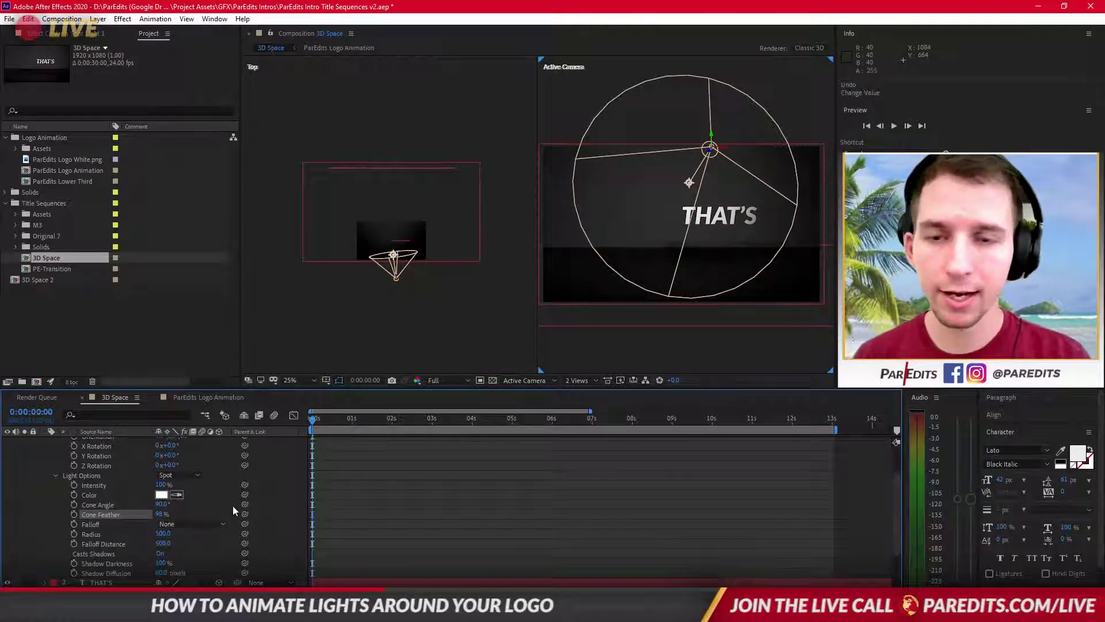
Push the "THAT'S" text layer back toward the wall by setting its Z position to about 1091.
{"action": "left_click", "coordinate": [101, 582]}
{"action": "scroll", "coordinate": [167, 553], "scroll_direction": "down", "scroll_amount": 3}
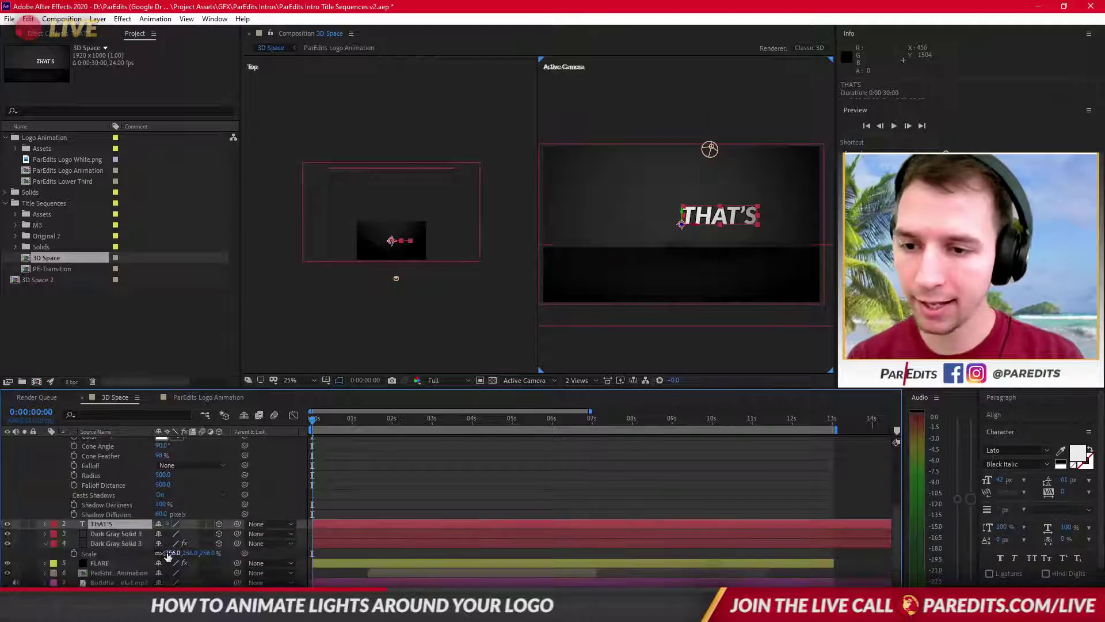
{"action": "key", "text": "p"}
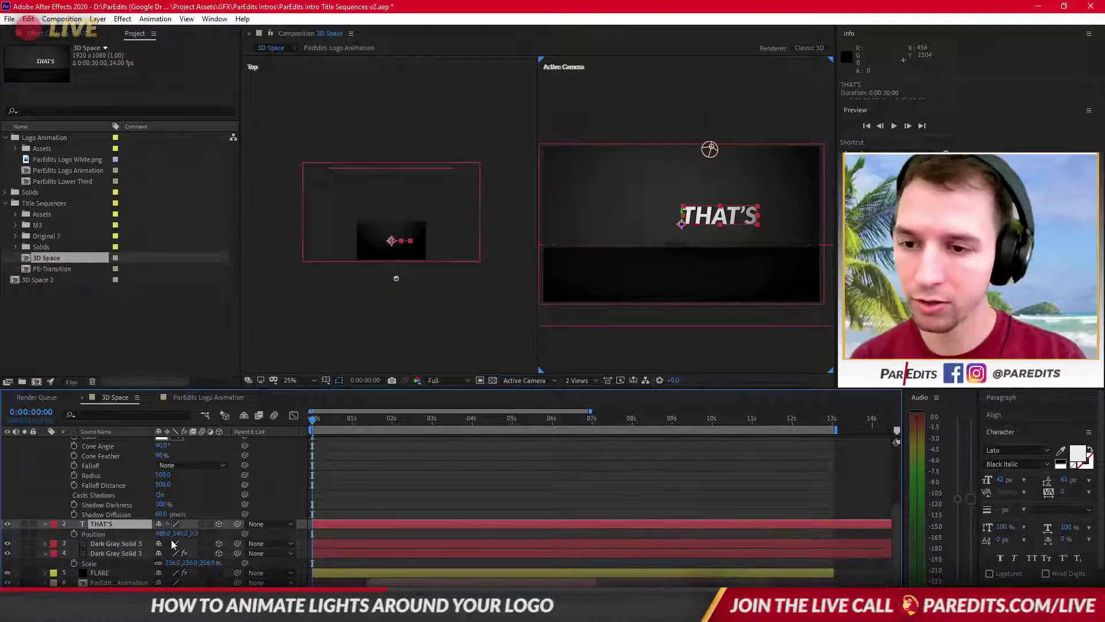
{"action": "left_click", "coordinate": [150, 534]}
{"action": "mouse_move", "coordinate": [150, 541]}
{"action": "left_mouse_down"}
{"action": "mouse_move", "coordinate": [90, 544]}
{"action": "mouse_move", "coordinate": [226, 516]}
{"action": "mouse_move", "coordinate": [501, 506]}
{"action": "left_mouse_up"}
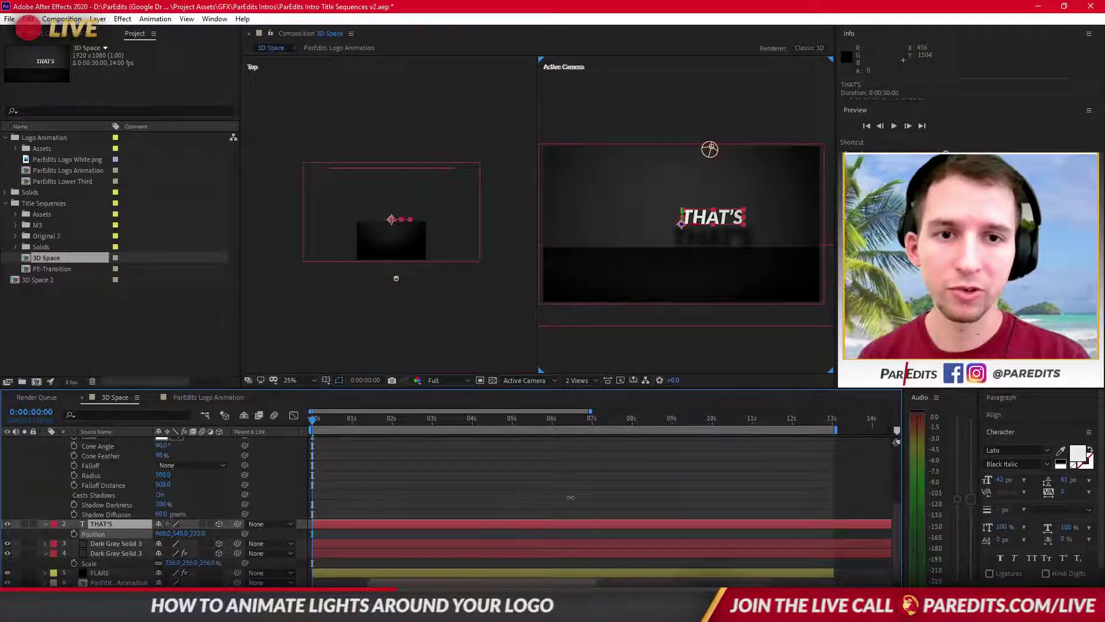
{"action": "left_click_drag", "start_coordinate": [571, 497], "coordinate": [750, 466]}
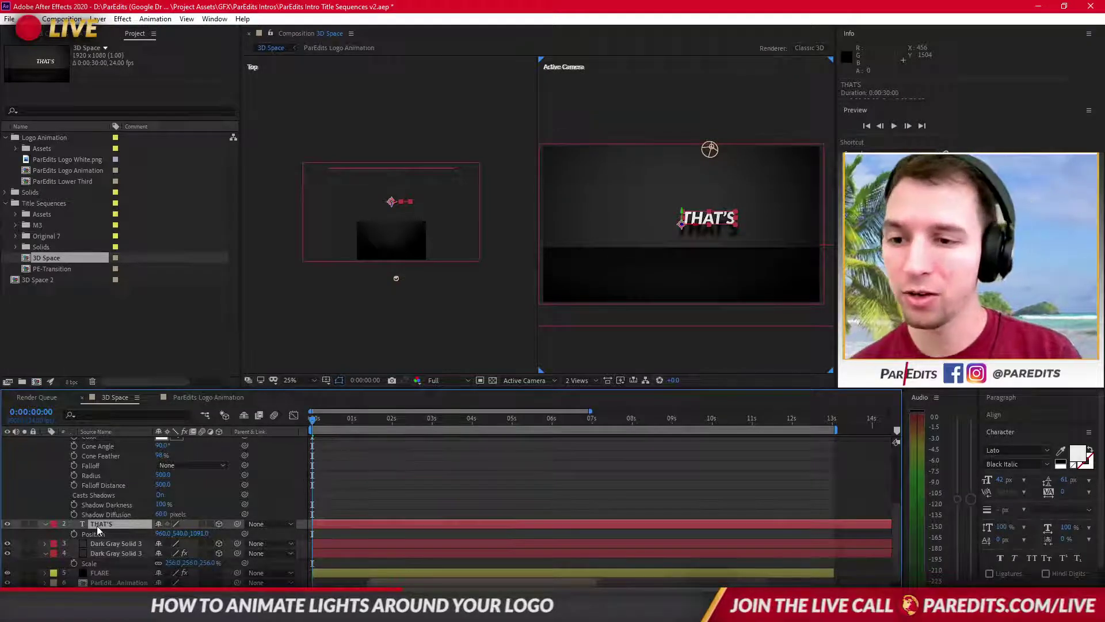
Duplicate the "THAT'S" text layer and move the copy left of and slightly below the original, to about X 148, Y 664.
{"action": "key", "text": "ctrl+c"}
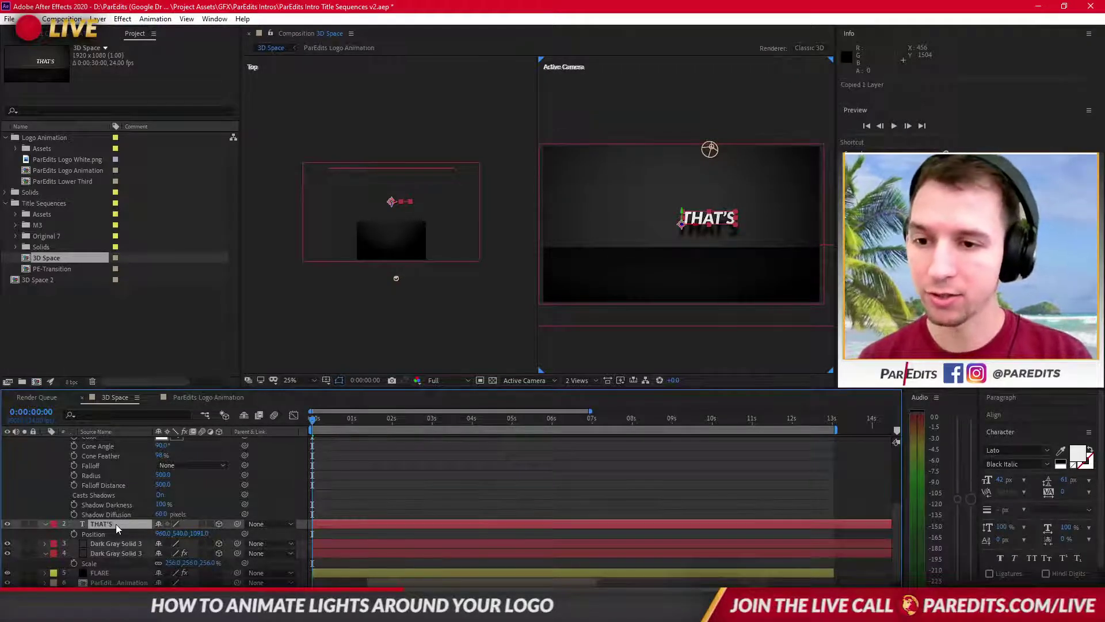
{"action": "key", "text": "ctrl+v"}
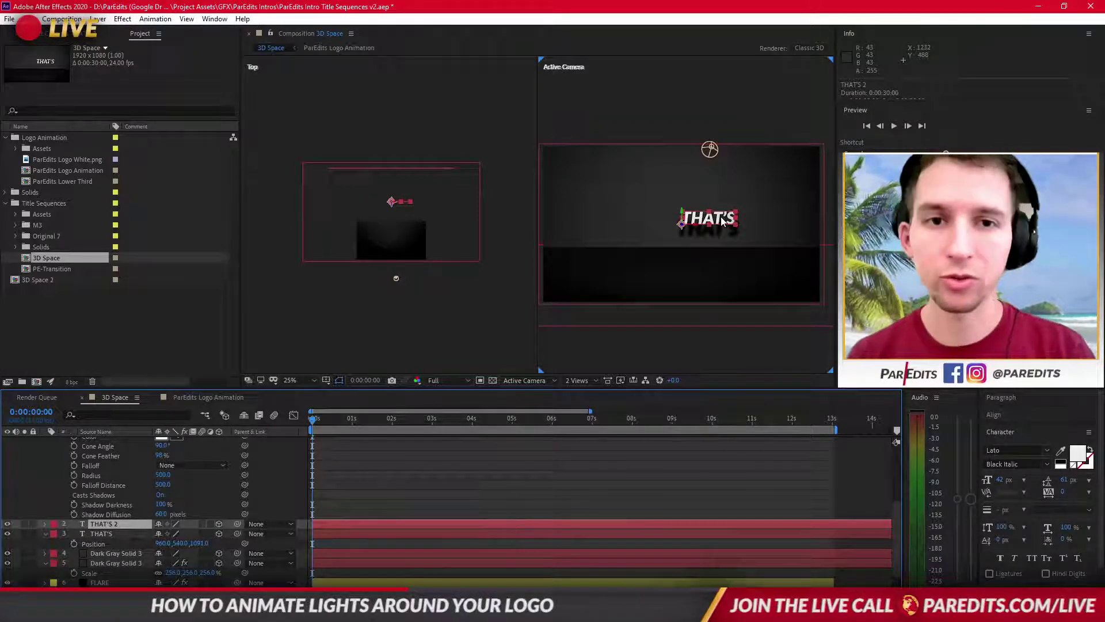
{"action": "left_click_drag", "start_coordinate": [723, 222], "coordinate": [607, 221]}
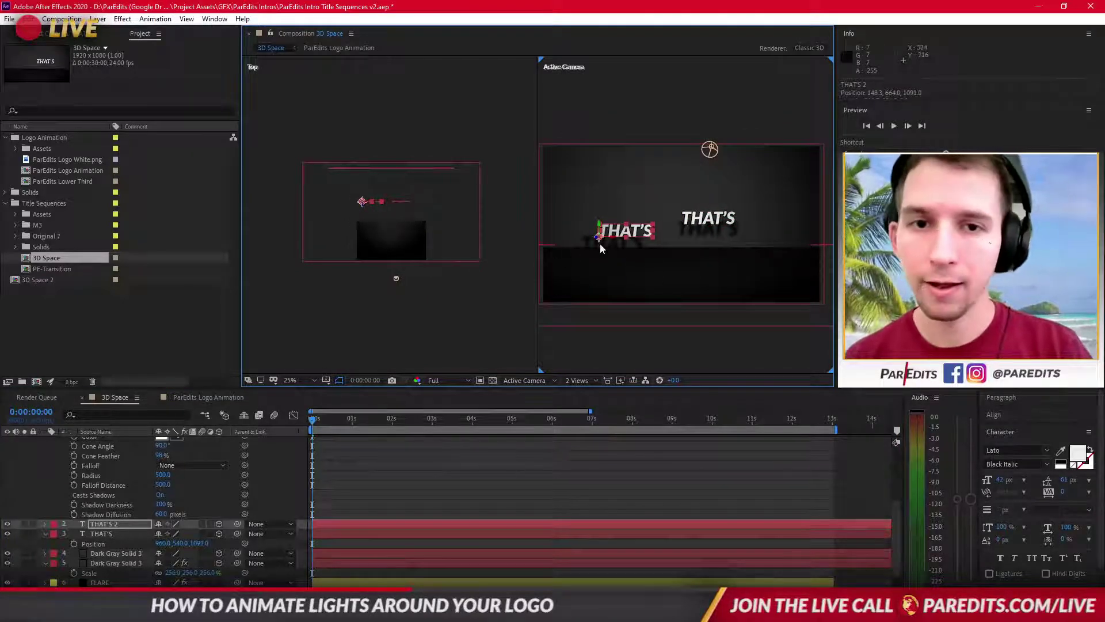
Change the wording of the duplicated text layer to "GOOD".
{"action": "double_click", "coordinate": [619, 233]}
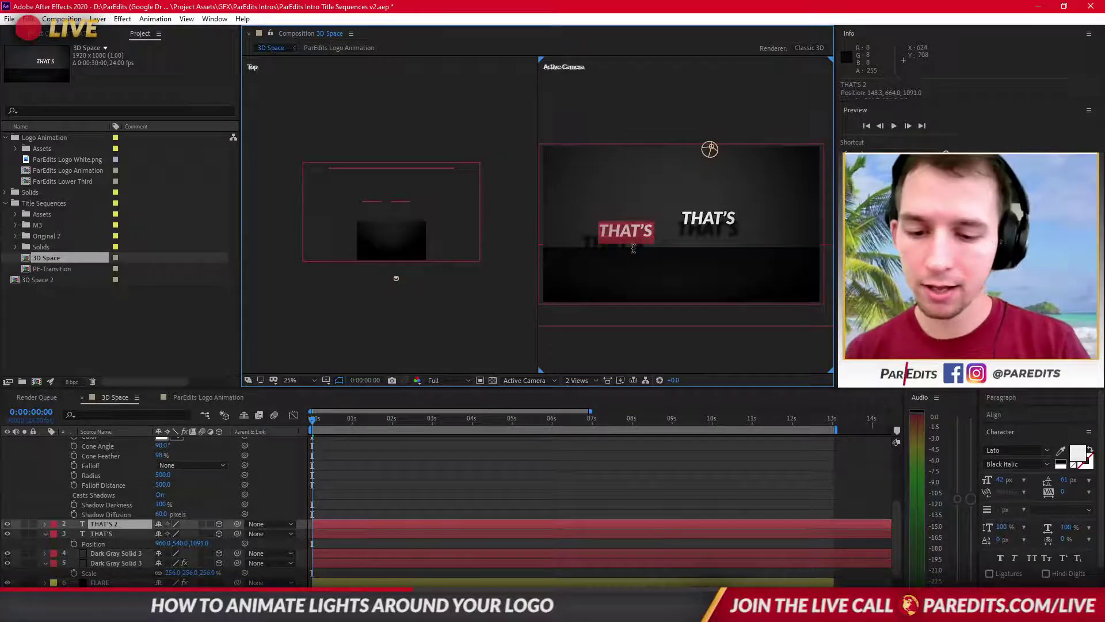
{"action": "type", "text": "GOOD"}
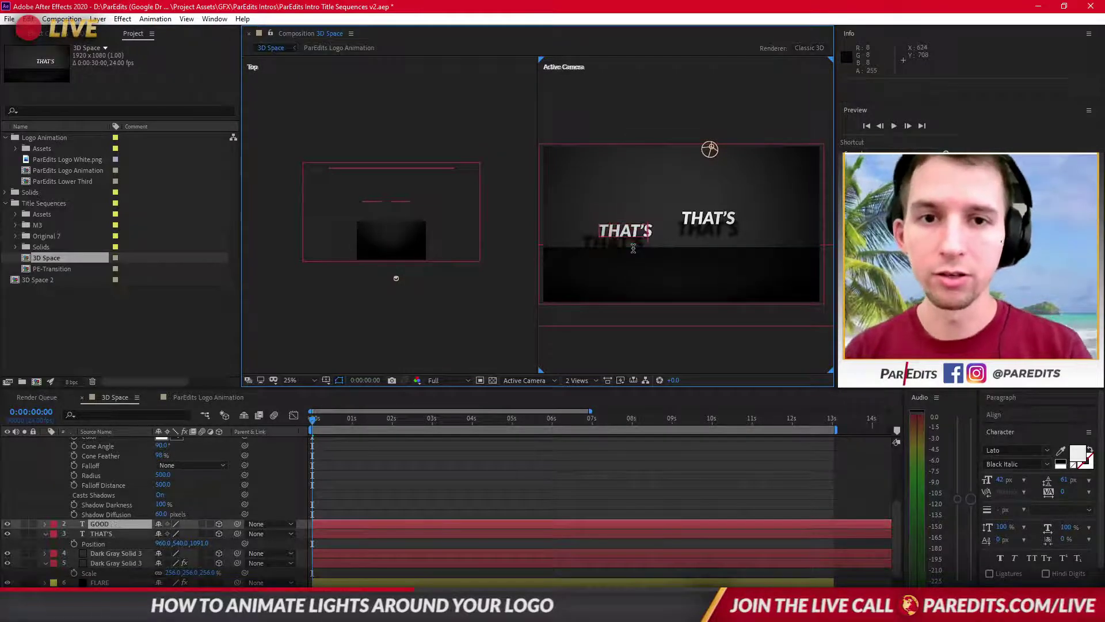
{"action": "left_click", "coordinate": [416, 509]}
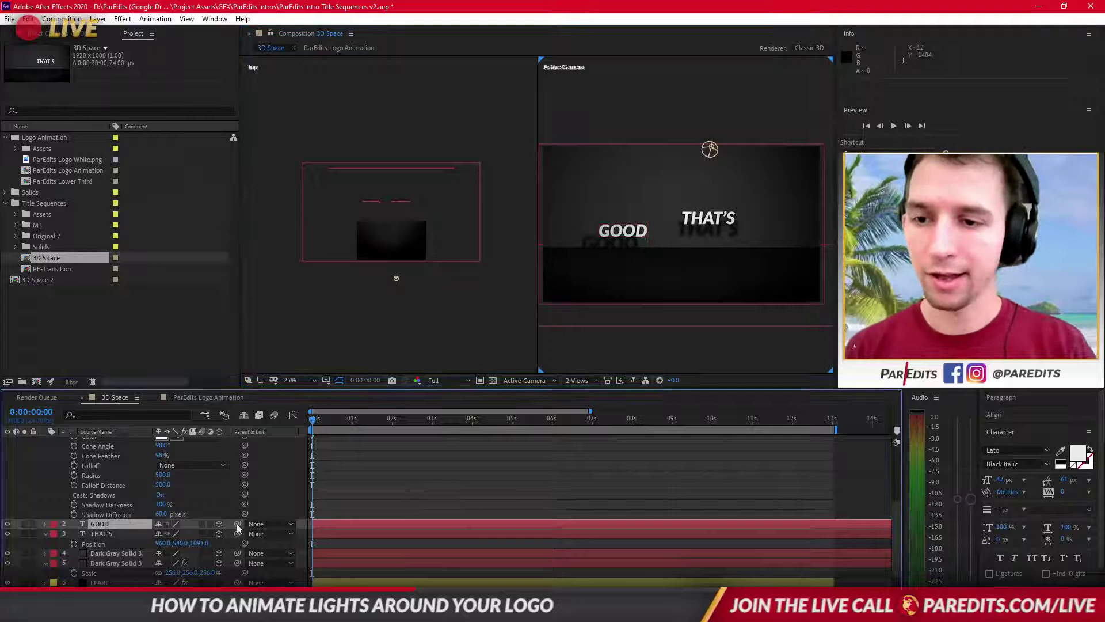
Enlarge the "GOOD" text layer uniformly to a scale of about 619%.
{"action": "left_click", "coordinate": [99, 524]}
{"action": "key", "text": "s"}
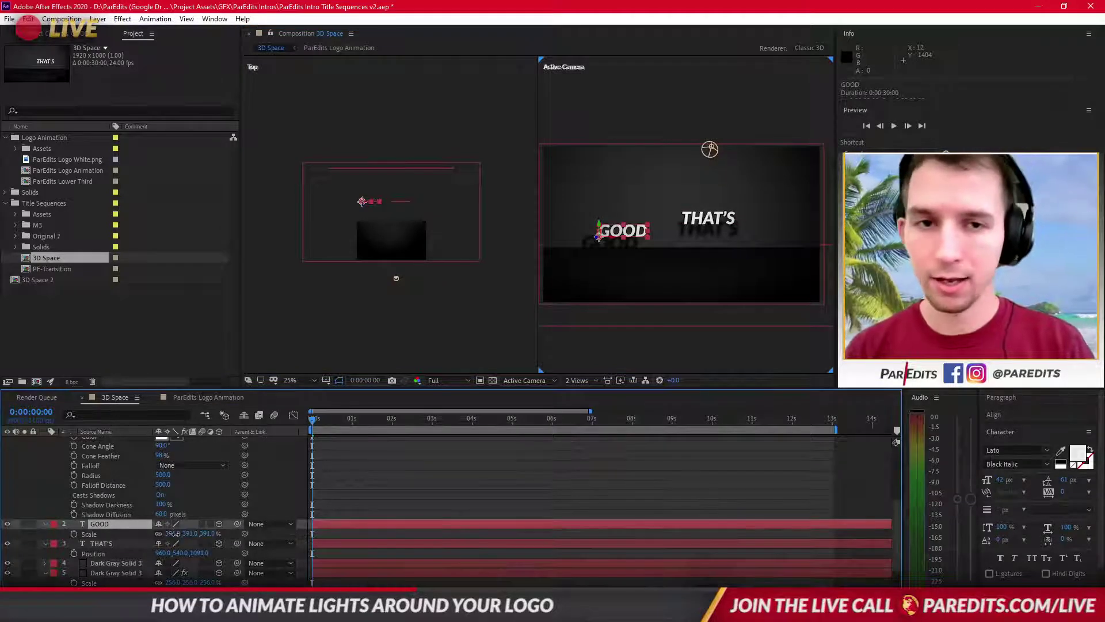
{"action": "left_click_drag", "start_coordinate": [173, 534], "coordinate": [298, 525]}
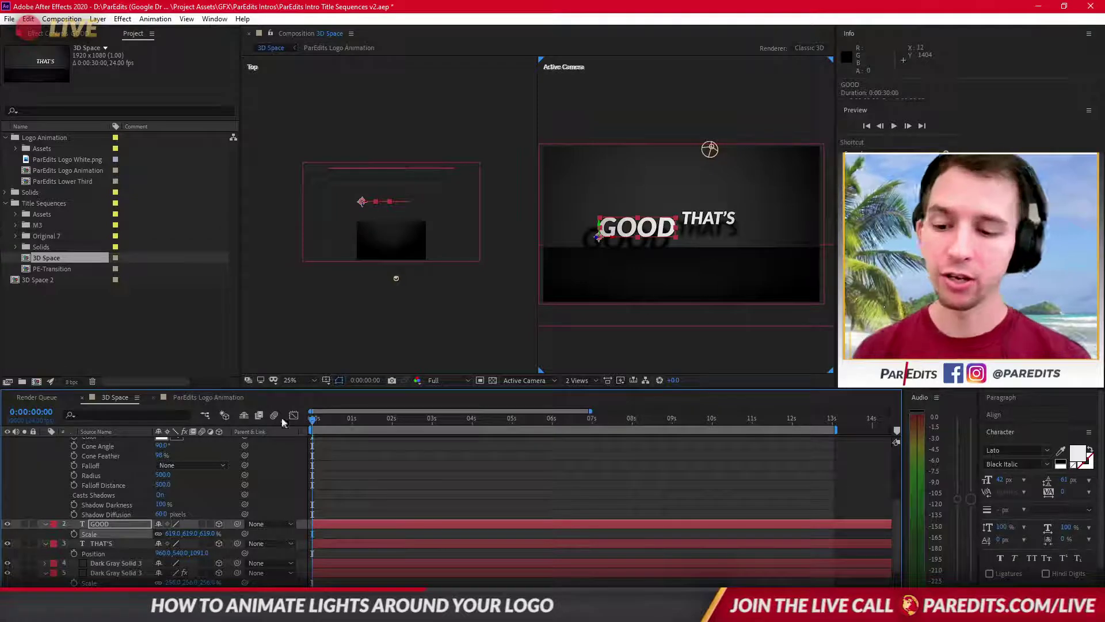
Switch the composition viewer to a single Active Camera view and fill it with the frame.
{"action": "left_click", "coordinate": [575, 380]}
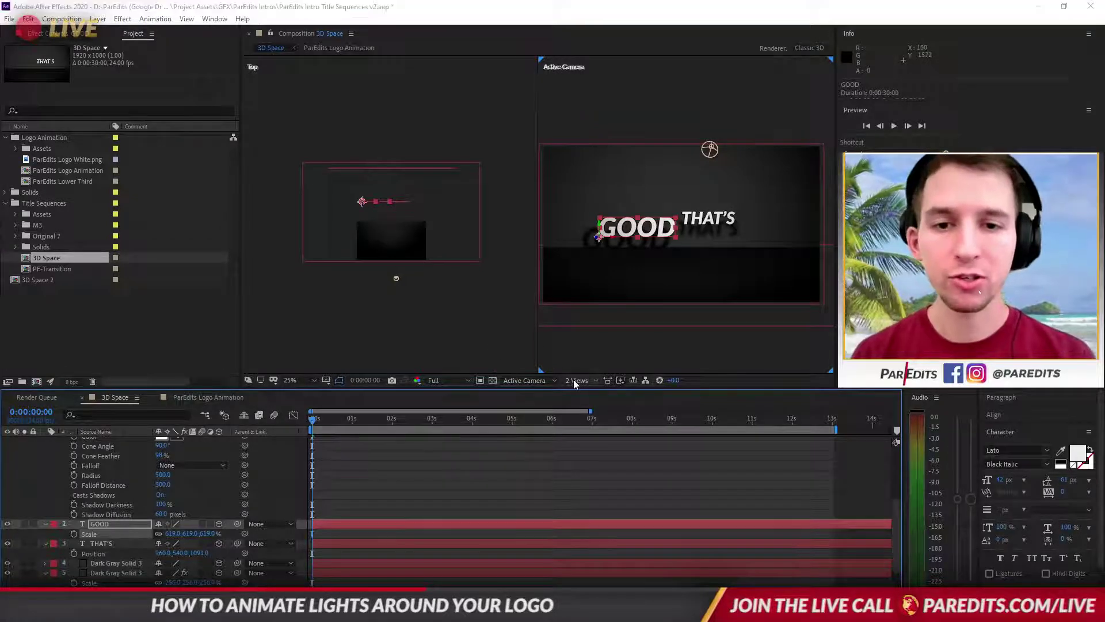
{"action": "left_click", "coordinate": [597, 396]}
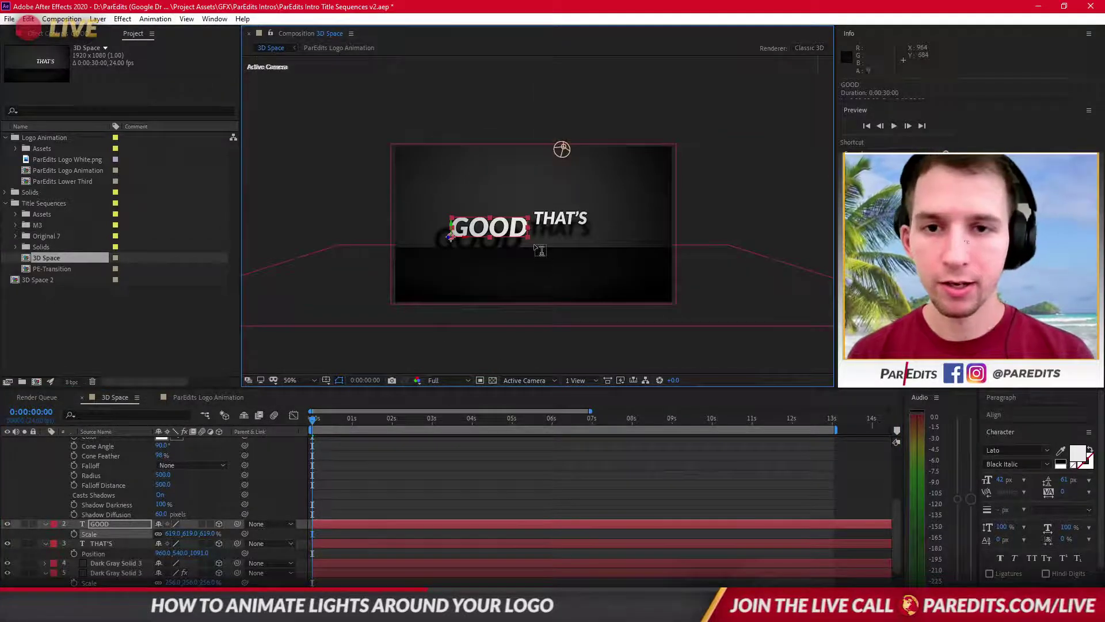
{"action": "scroll", "coordinate": [540, 248], "scroll_direction": "up", "scroll_amount": 2}
{"action": "mouse_move", "coordinate": [448, 195]}
{"action": "left_mouse_down"}
{"action": "mouse_move", "coordinate": [522, 294]}
{"action": "mouse_move", "coordinate": [439, 192]}
{"action": "mouse_move", "coordinate": [446, 211]}
{"action": "left_mouse_up"}
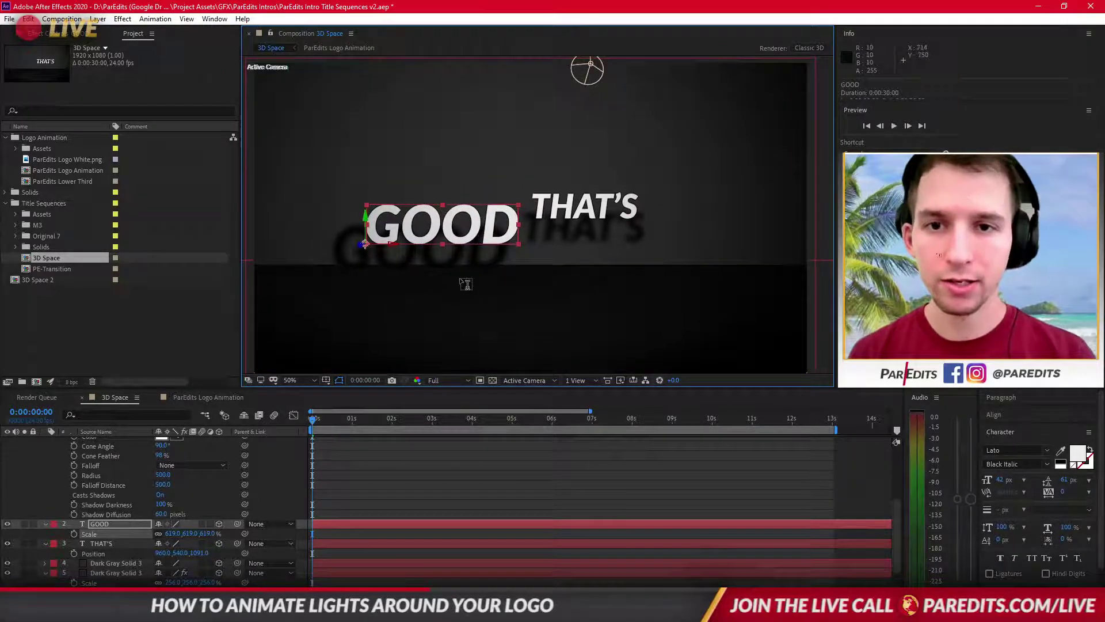
Change the composition's 3D renderer to CINEMA 4D and expand the Geometry Options of the "GOOD" text layer.
{"action": "left_click", "coordinate": [130, 525]}
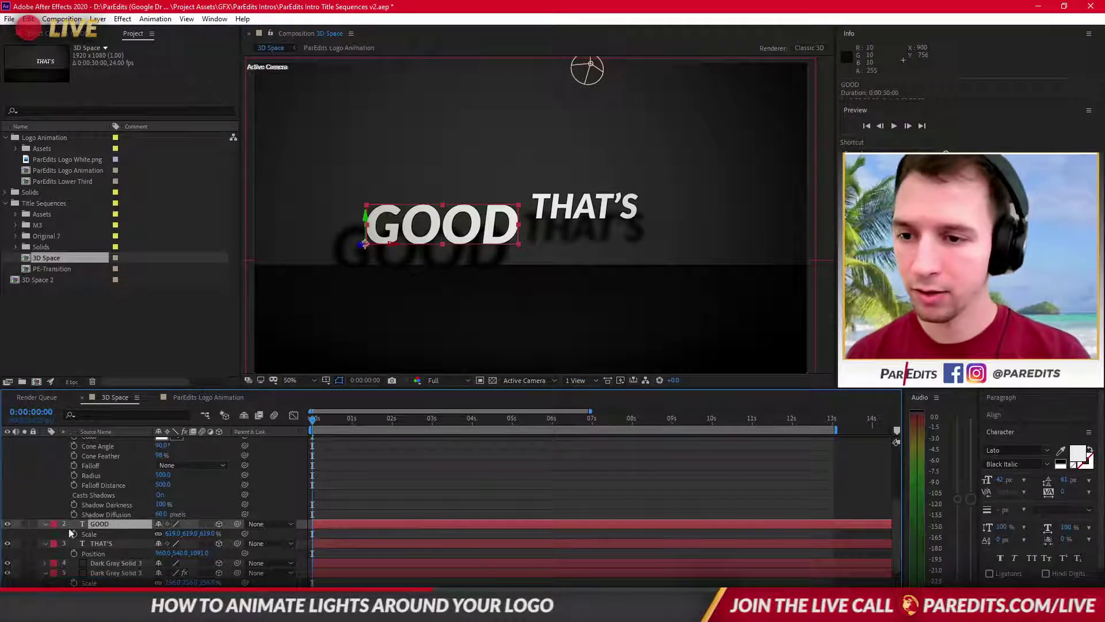
{"action": "left_click", "coordinate": [44, 524]}
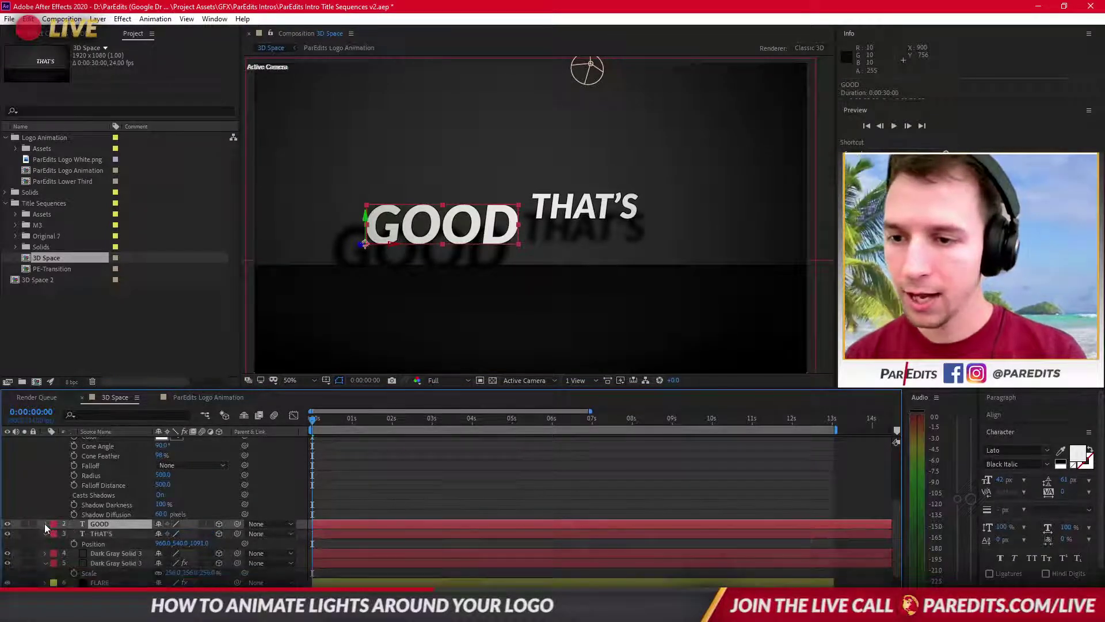
{"action": "left_click", "coordinate": [44, 523]}
{"action": "scroll", "coordinate": [95, 528], "scroll_direction": "down", "scroll_amount": 2}
{"action": "left_click", "coordinate": [54, 524]}
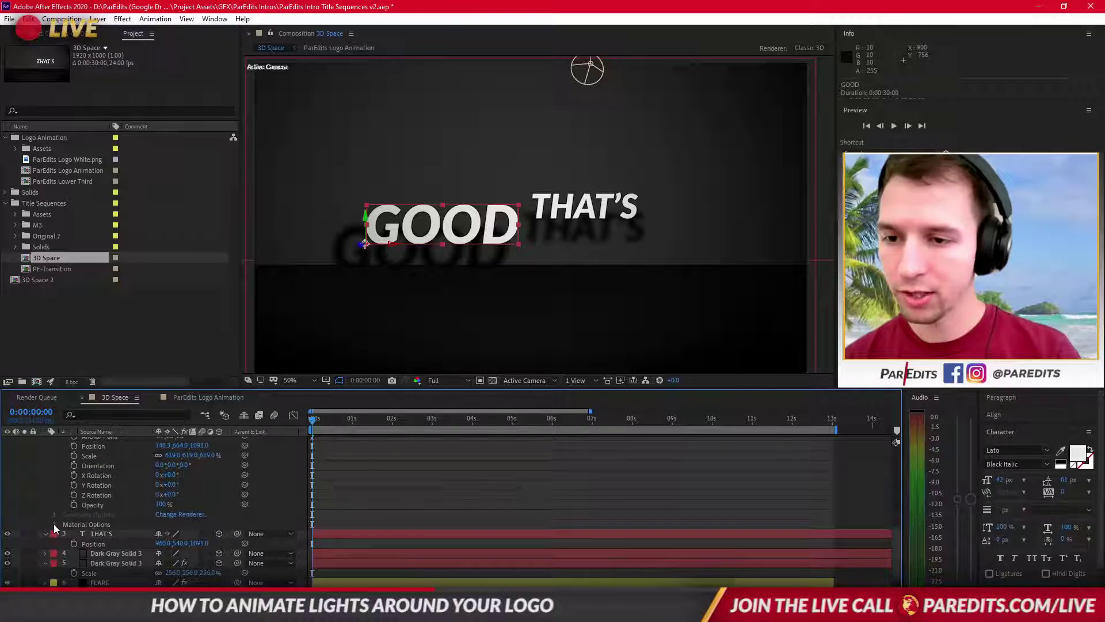
{"action": "scroll", "coordinate": [53, 524], "scroll_direction": "down", "scroll_amount": 1}
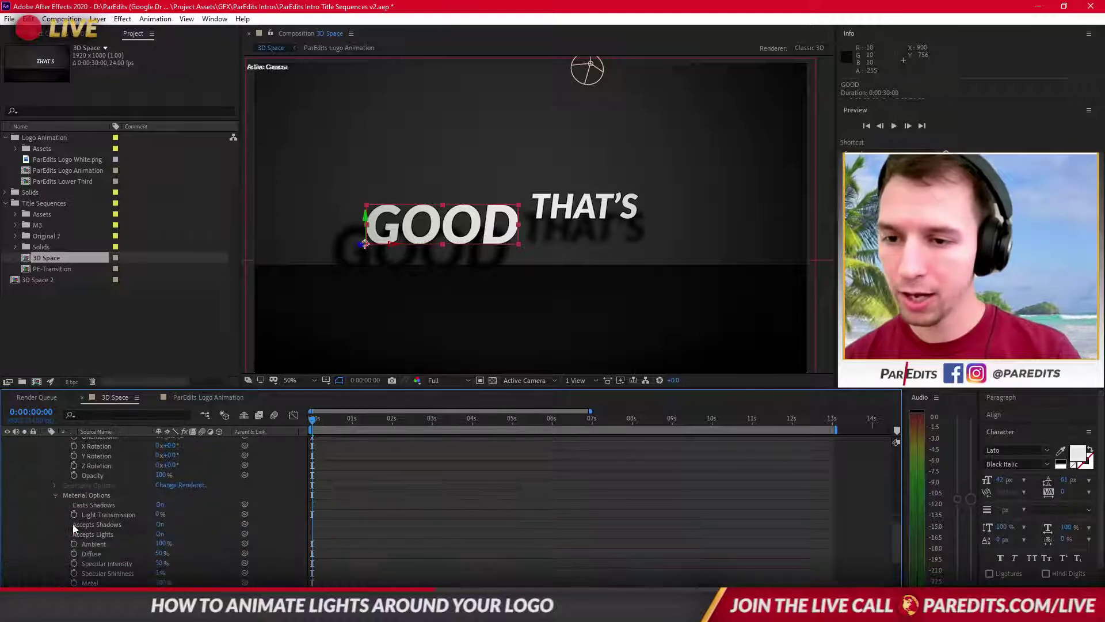
{"action": "left_click", "coordinate": [56, 496]}
{"action": "left_click", "coordinate": [184, 495]}
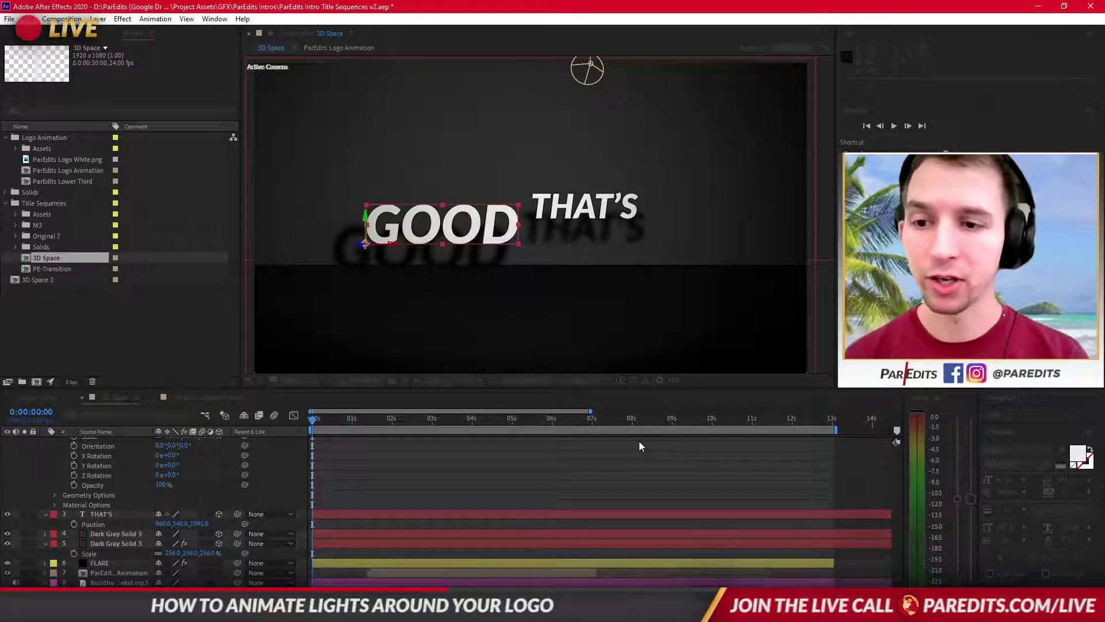
{"action": "left_click", "coordinate": [54, 495]}
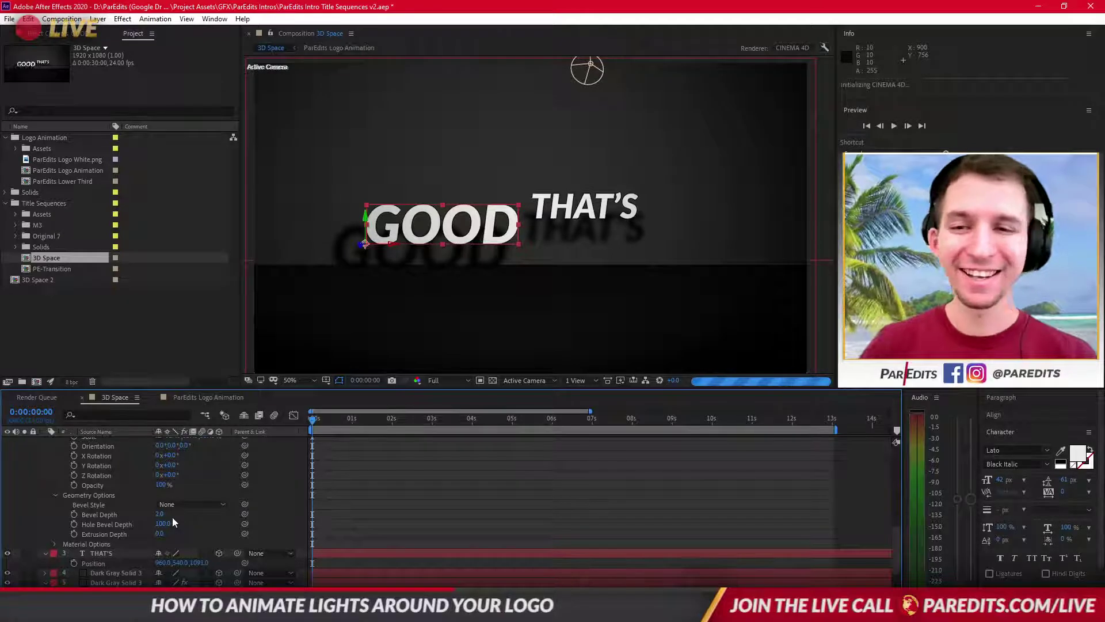
{"action": "left_click", "coordinate": [104, 496]}
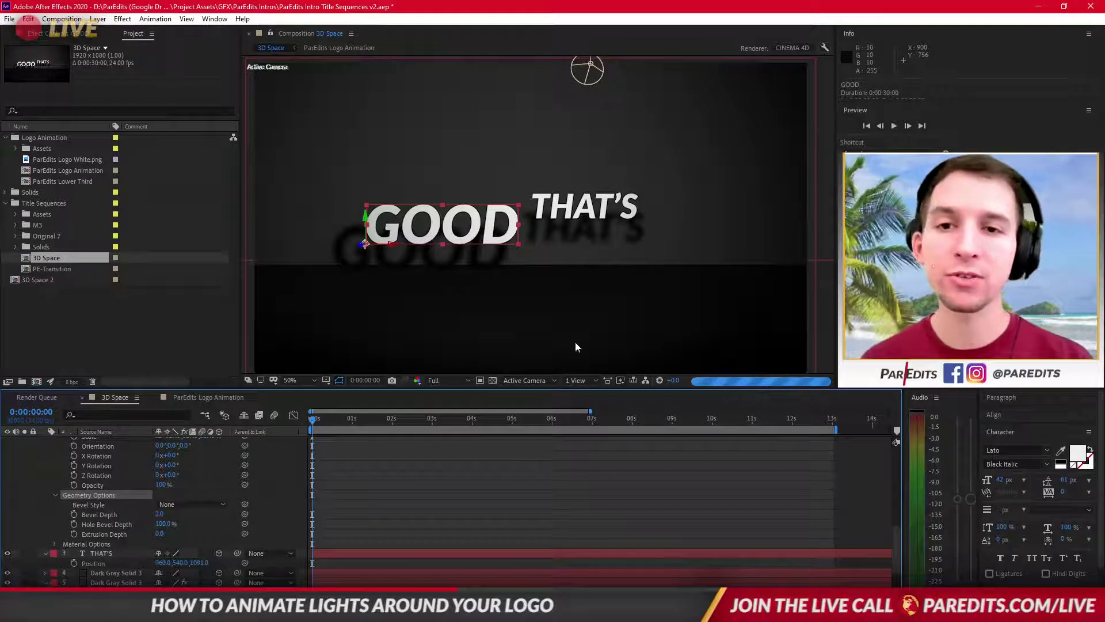
Lower the composition viewer's preview resolution to Half.
{"action": "key", "text": "alt+Tab"}
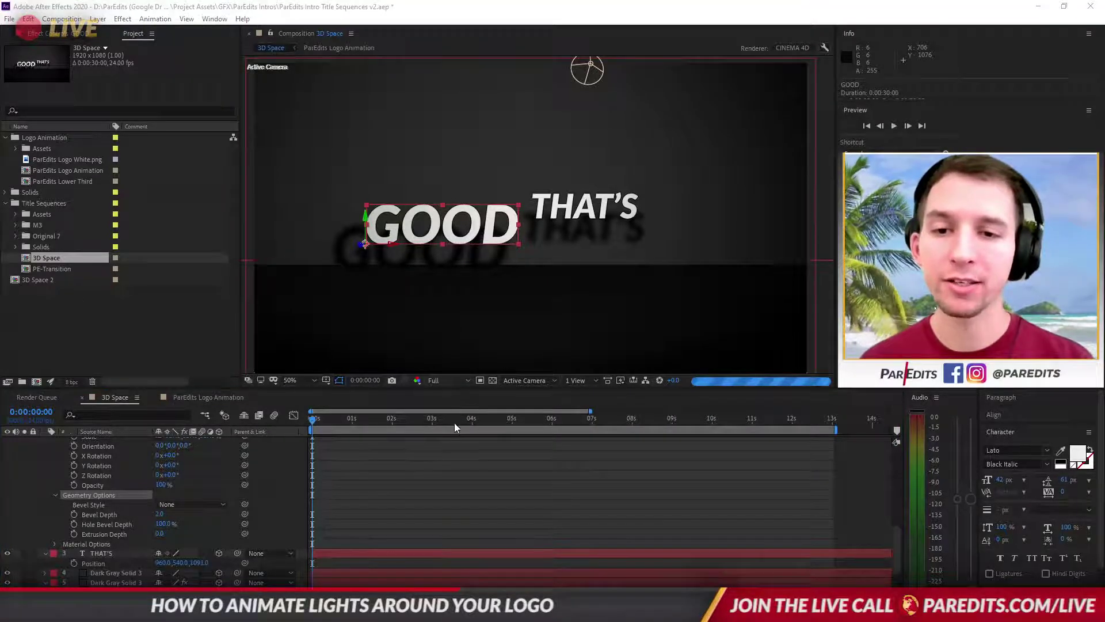
{"action": "left_click", "coordinate": [454, 423]}
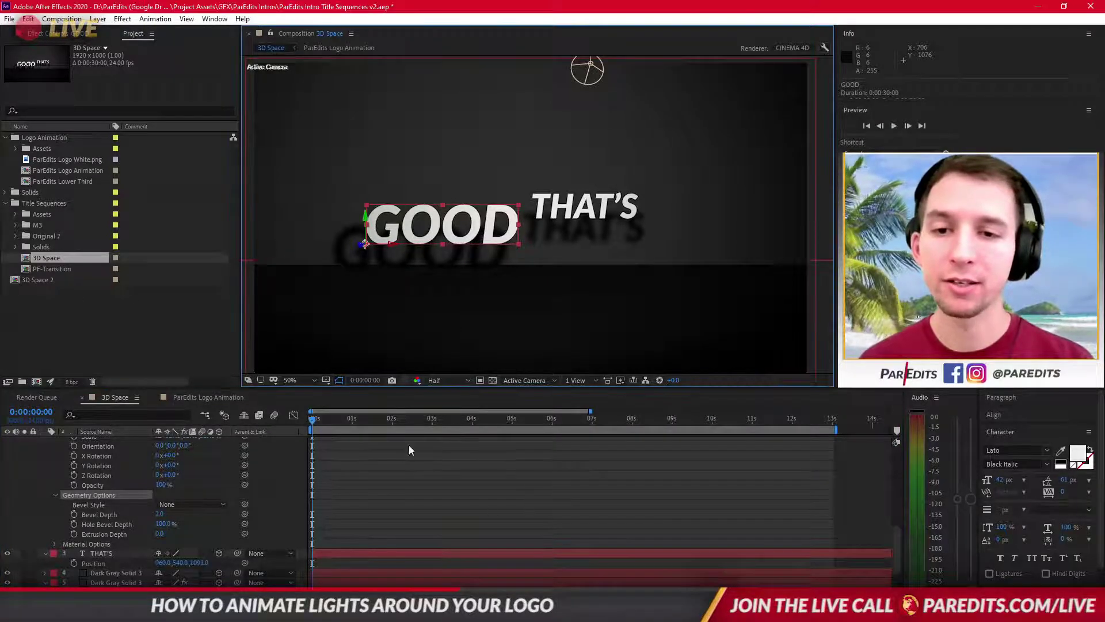
Open the settings of the 3D Space composition and close them again.
{"action": "right_click", "coordinate": [39, 257]}
{"action": "left_click", "coordinate": [64, 264]}
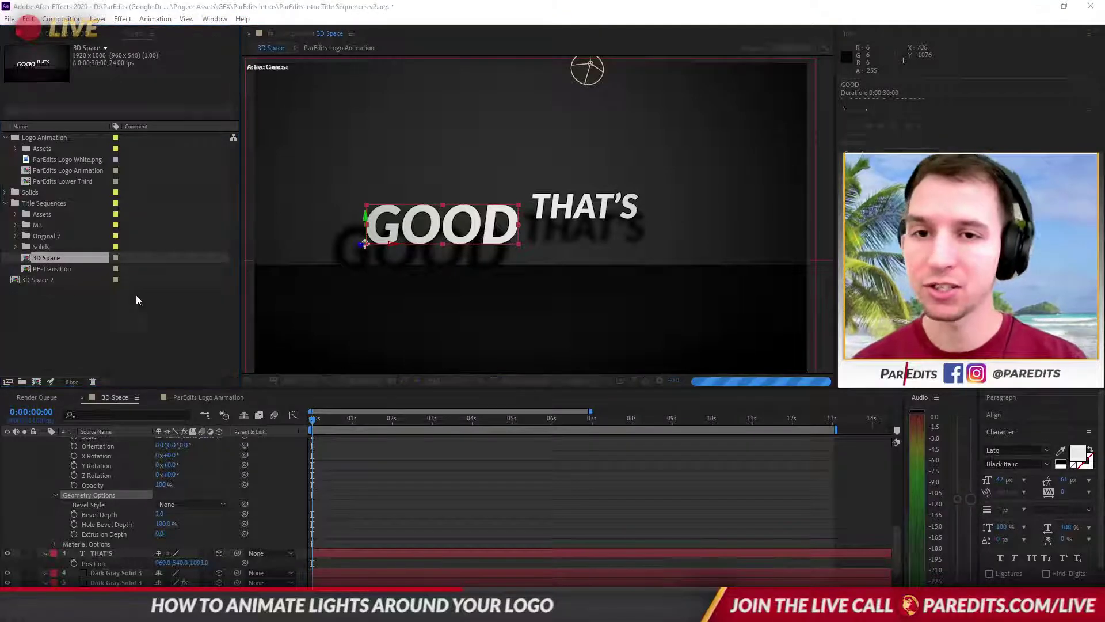
{"action": "left_click", "coordinate": [679, 440]}
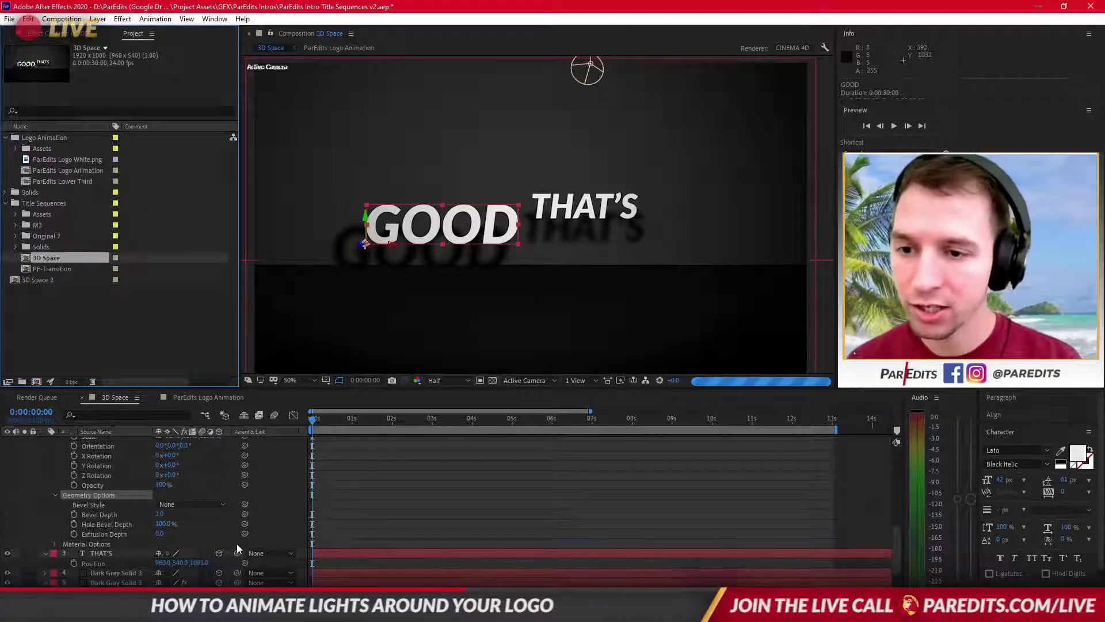
Set the "GOOD" text layer's Extrusion Depth to 20 and its Bevel Depth to 10.
{"action": "left_click", "coordinate": [184, 540]}
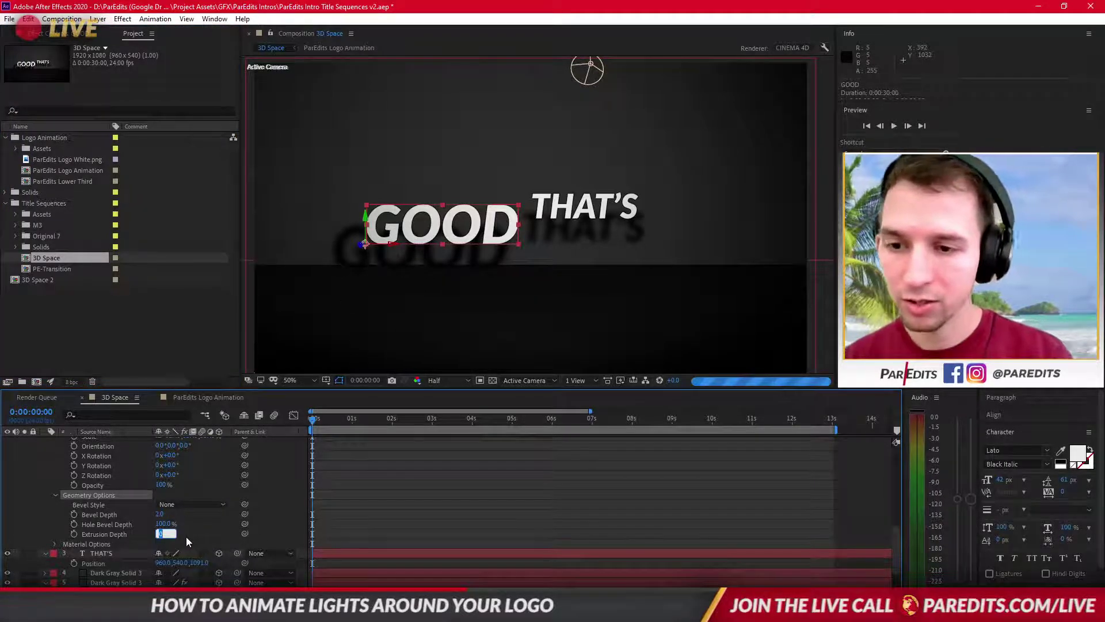
{"action": "type", "text": "20"}
{"action": "key", "text": "Return"}
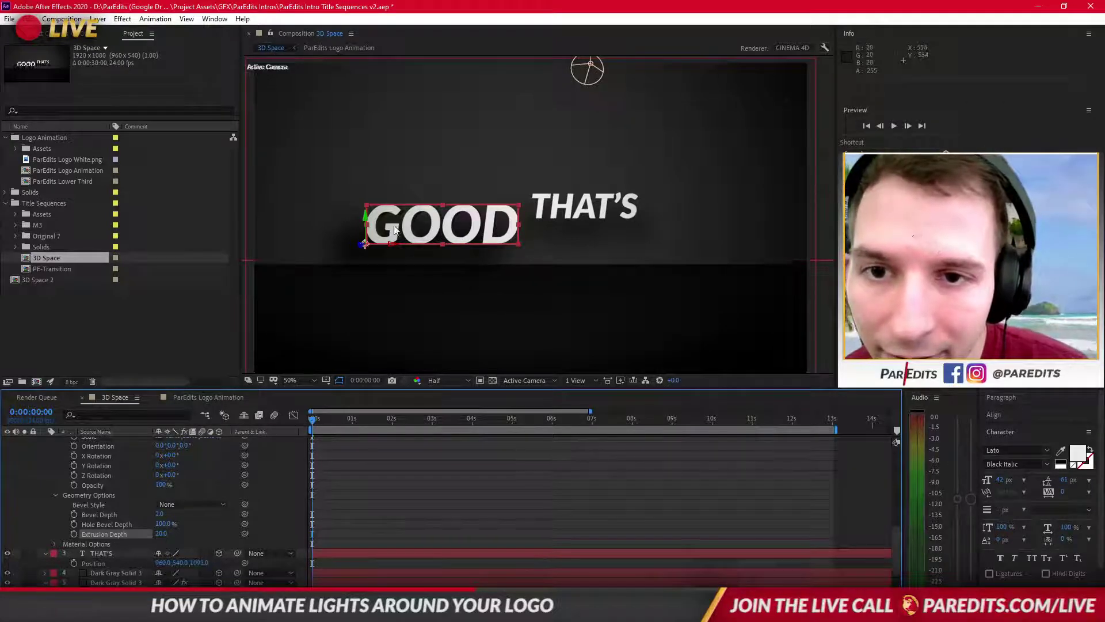
{"action": "left_click", "coordinate": [159, 514]}
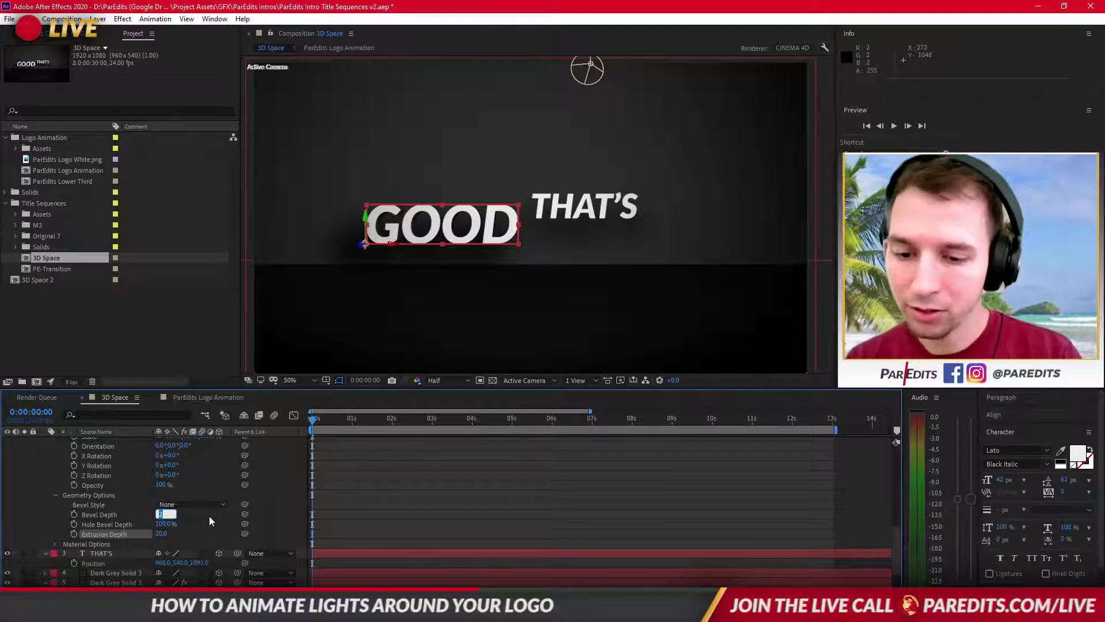
{"action": "type", "text": "20"}
{"action": "key", "text": "Return"}
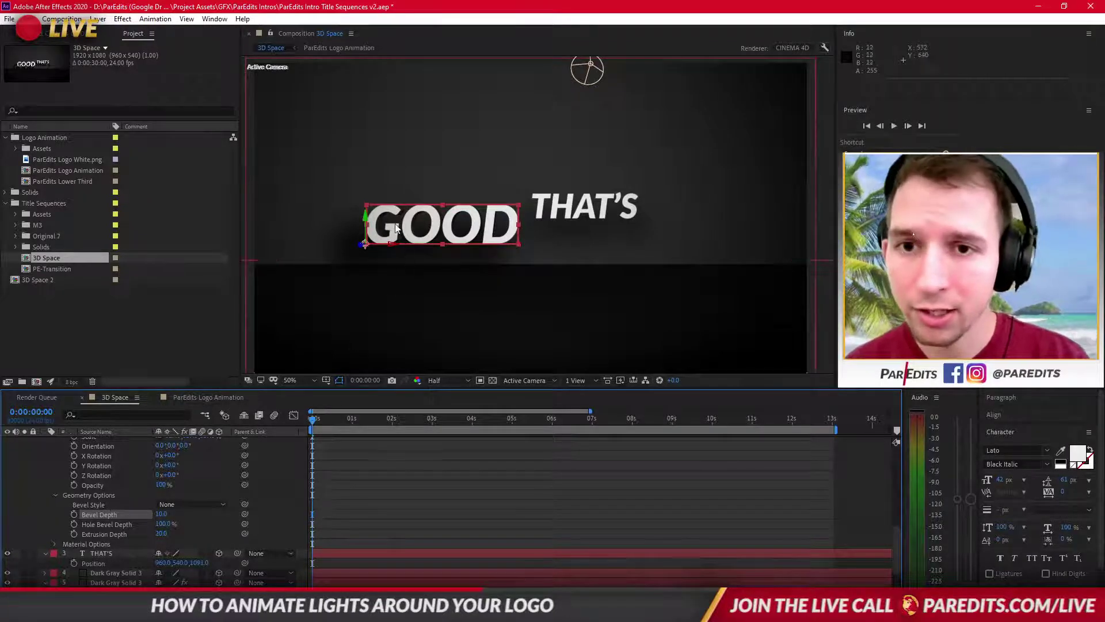
{"action": "scroll", "coordinate": [396, 227], "scroll_direction": "up", "scroll_amount": 2}
{"action": "scroll", "coordinate": [389, 237], "scroll_direction": "up", "scroll_amount": 2}
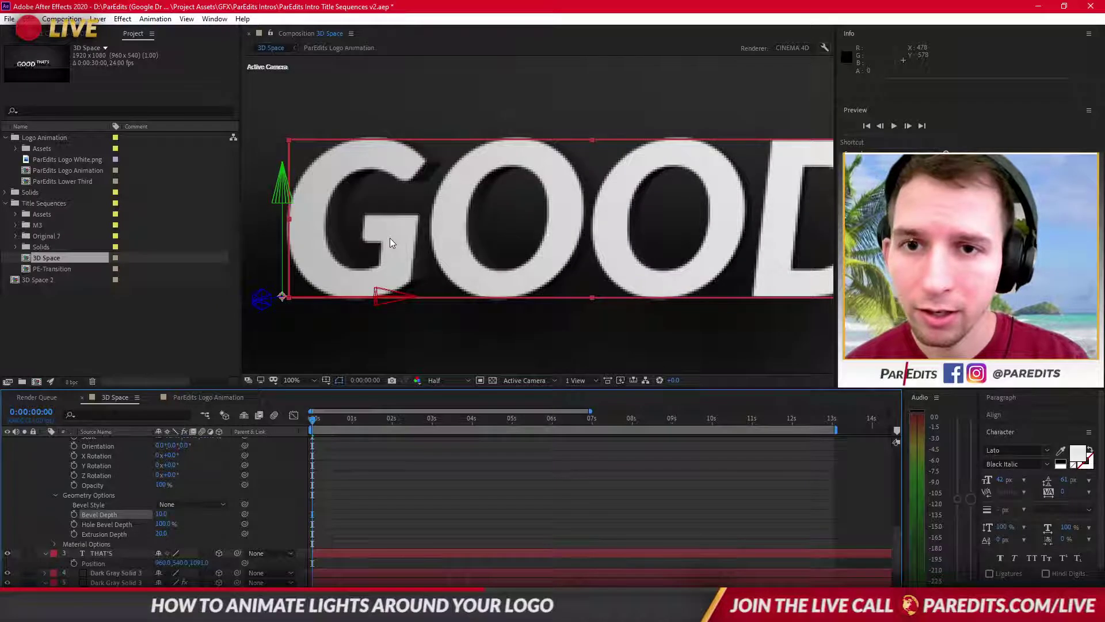
{"action": "scroll", "coordinate": [395, 250], "scroll_direction": "down", "scroll_amount": 2}
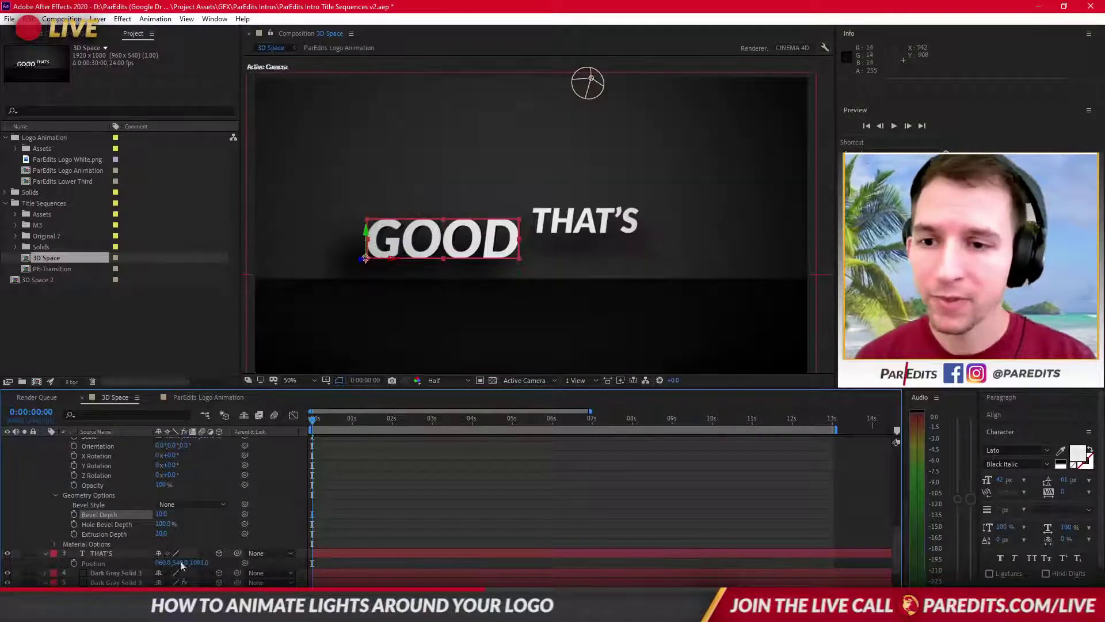
Copy the Geometry Options of the "GOOD" layer and paste them onto the "THAT'S" text layer.
{"action": "left_click", "coordinate": [91, 496]}
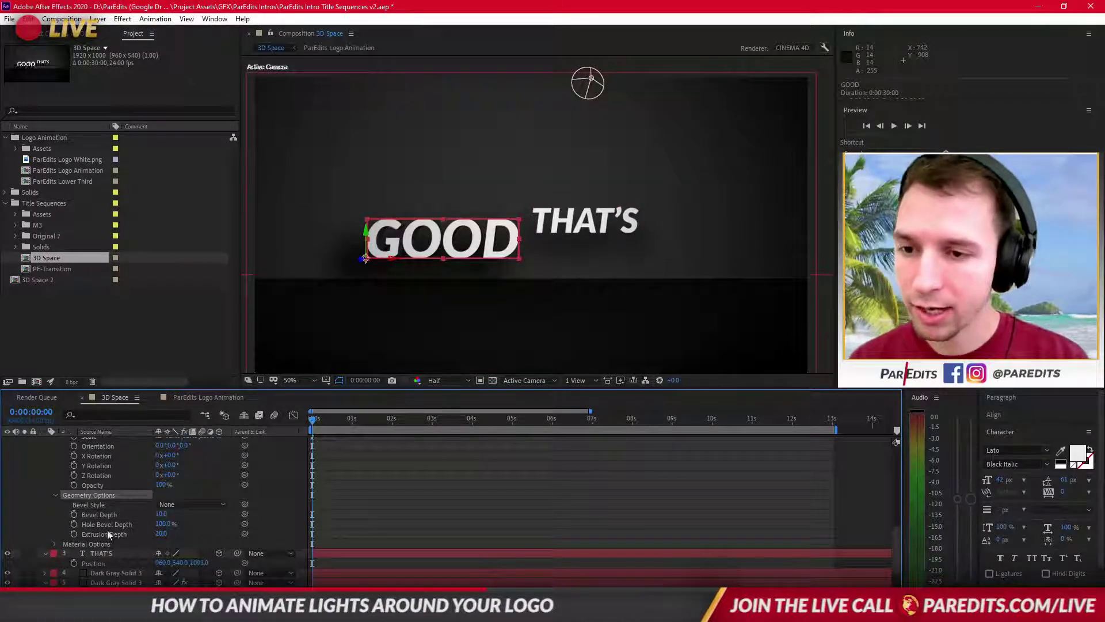
{"action": "left_click", "coordinate": [102, 553]}
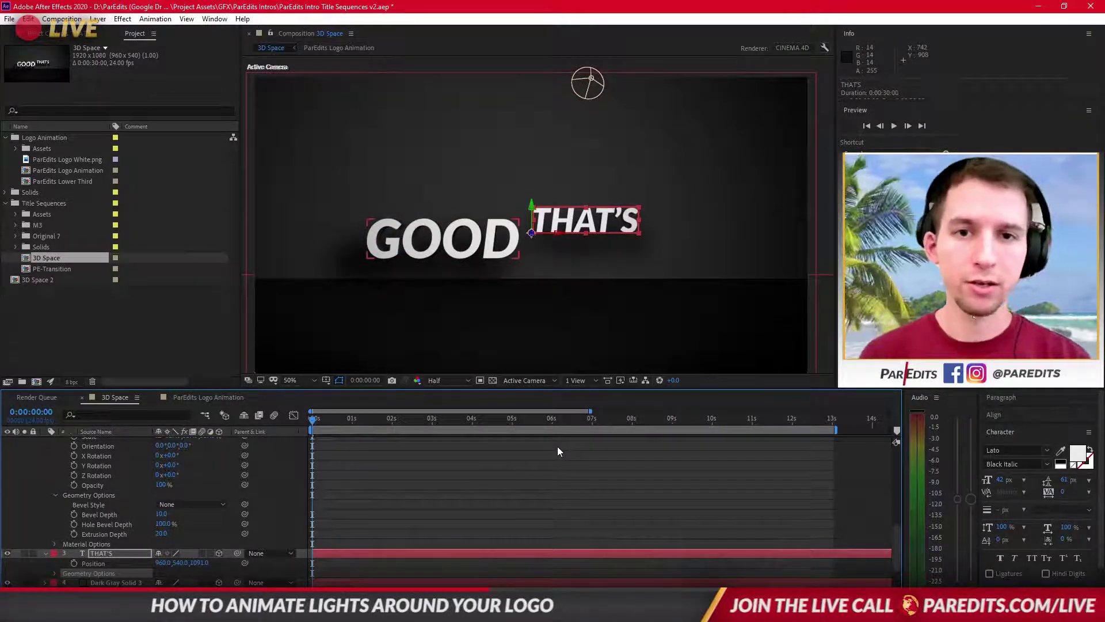
{"action": "scroll", "coordinate": [605, 262], "scroll_direction": "up", "scroll_amount": 3}
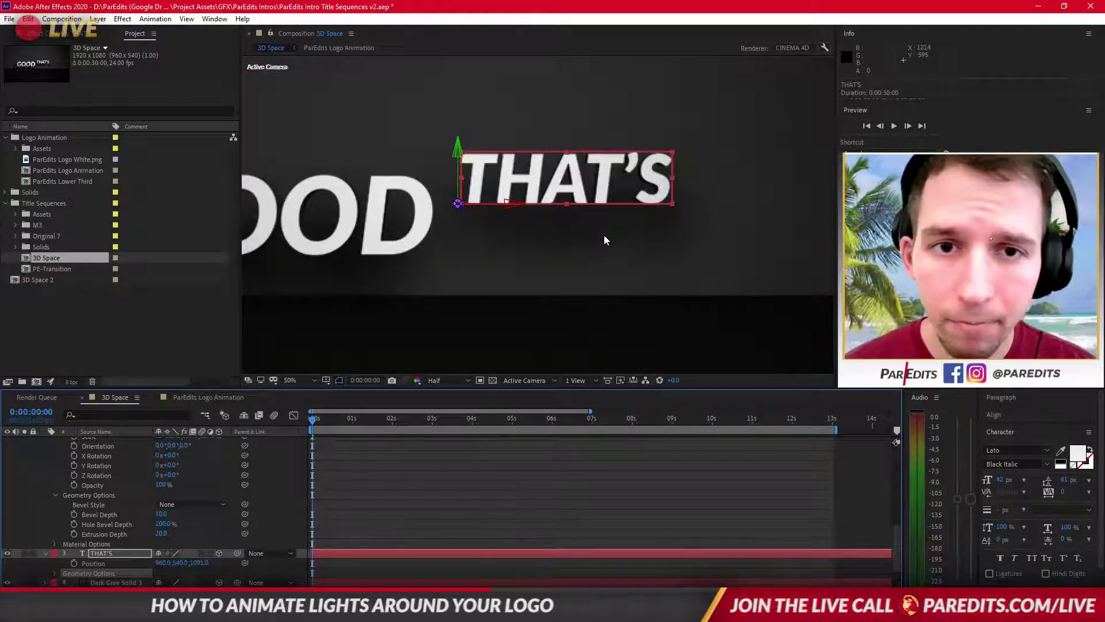
{"action": "scroll", "coordinate": [604, 309], "scroll_direction": "down", "scroll_amount": 5}
{"action": "left_click", "coordinate": [422, 516]}
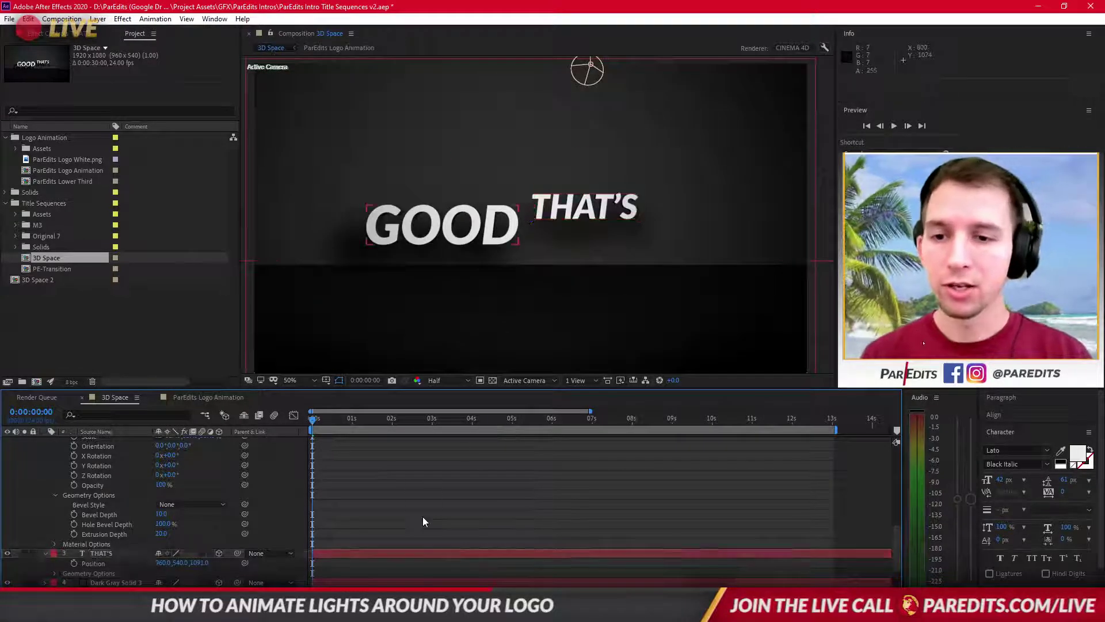
Collapse the expanded properties of the Spot Light 1 and "GOOD" layers in the timeline.
{"action": "left_click", "coordinate": [320, 553]}
{"action": "scroll", "coordinate": [104, 464], "scroll_direction": "up", "scroll_amount": 10}
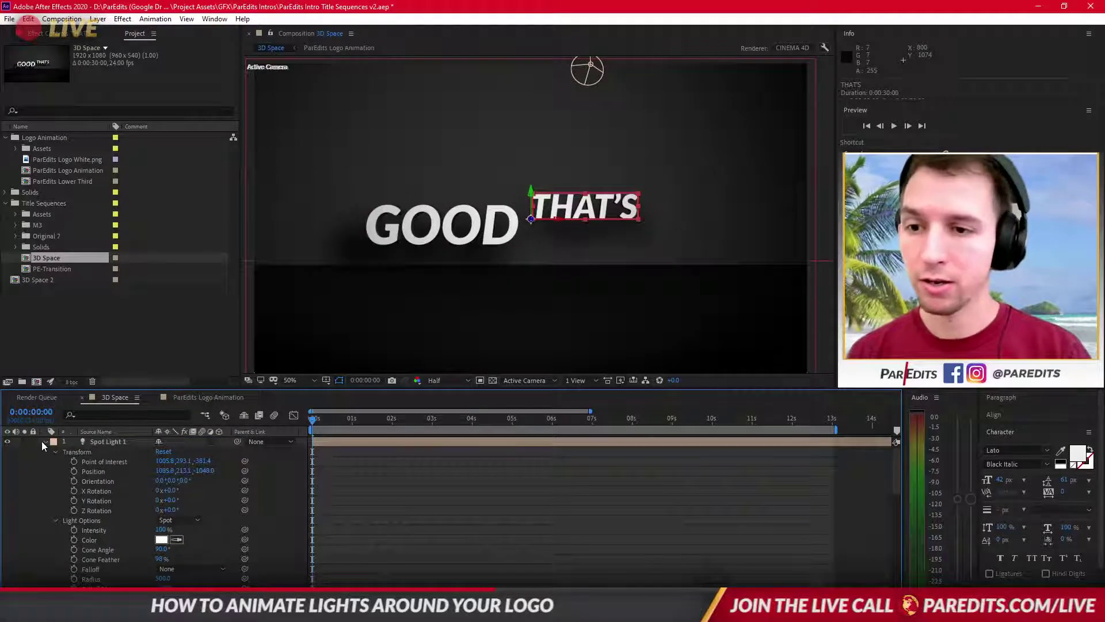
{"action": "left_click", "coordinate": [49, 444]}
{"action": "left_click", "coordinate": [46, 442]}
{"action": "left_click", "coordinate": [46, 448]}
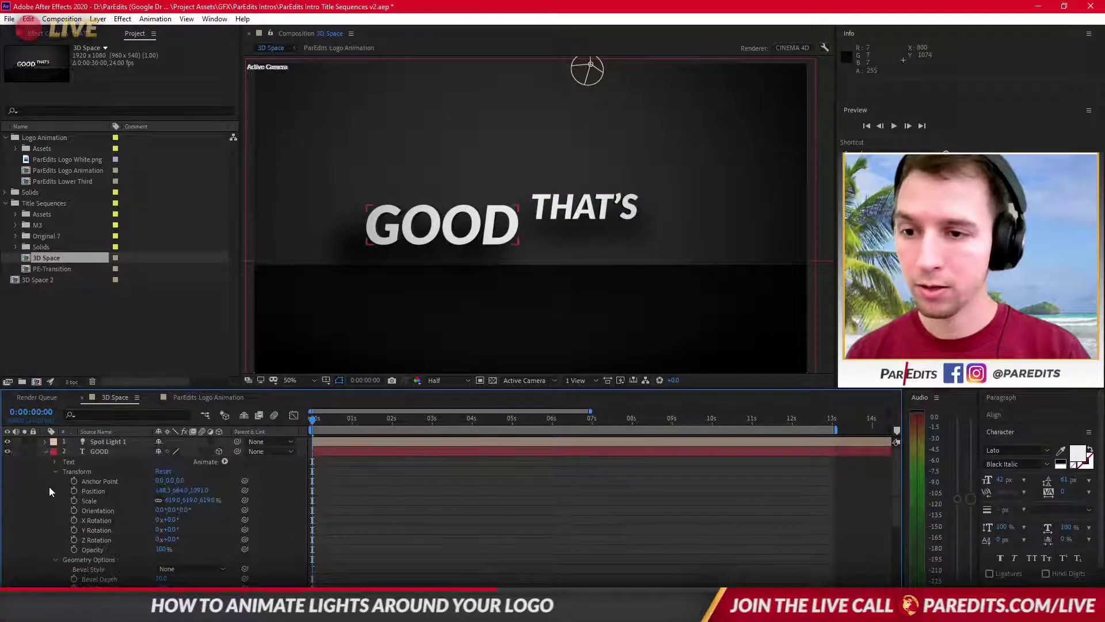
{"action": "left_click", "coordinate": [44, 451]}
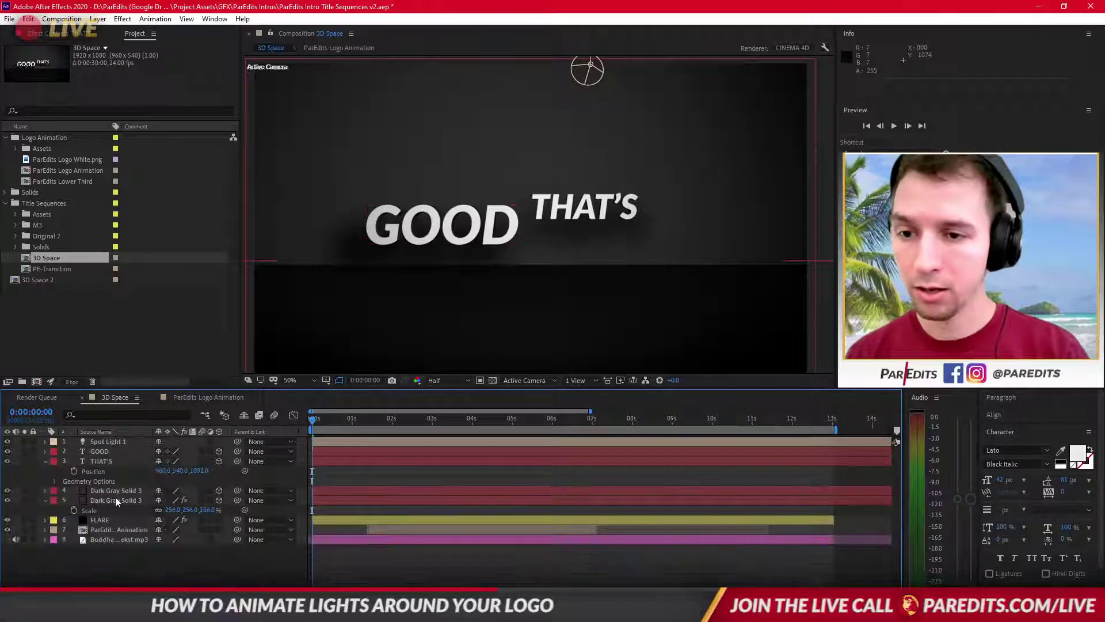
Make the ParEdits Logo Animation layer 3D and split the composition viewer into 2 Views at 0:00:03:03.
{"action": "left_click", "coordinate": [127, 530]}
{"action": "left_click", "coordinate": [218, 530]}
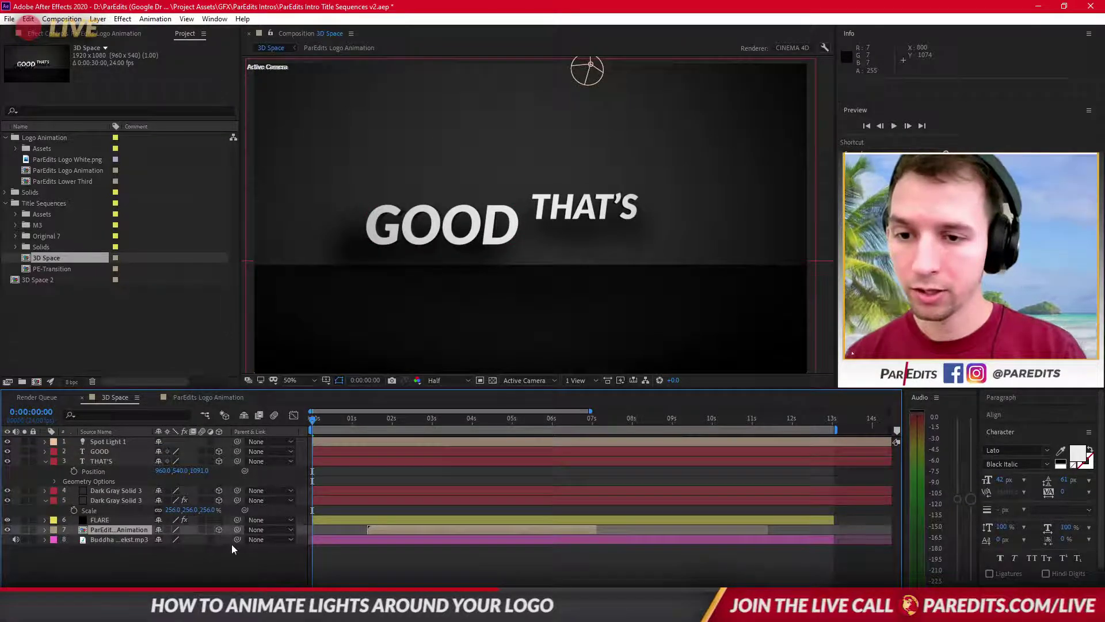
{"action": "left_click", "coordinate": [436, 426]}
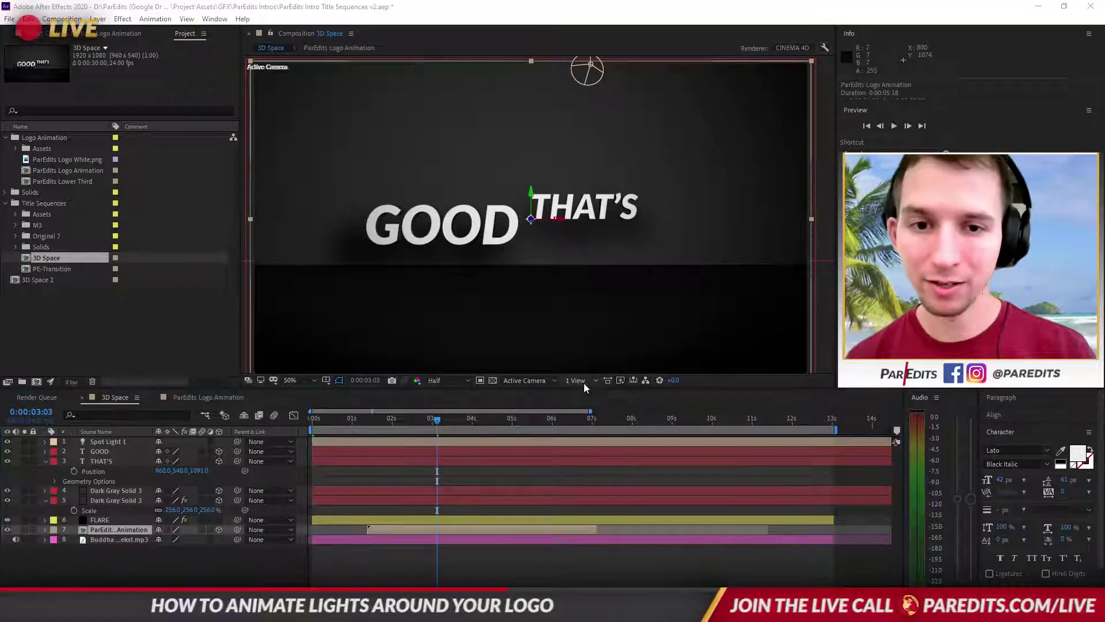
{"action": "left_click", "coordinate": [609, 406]}
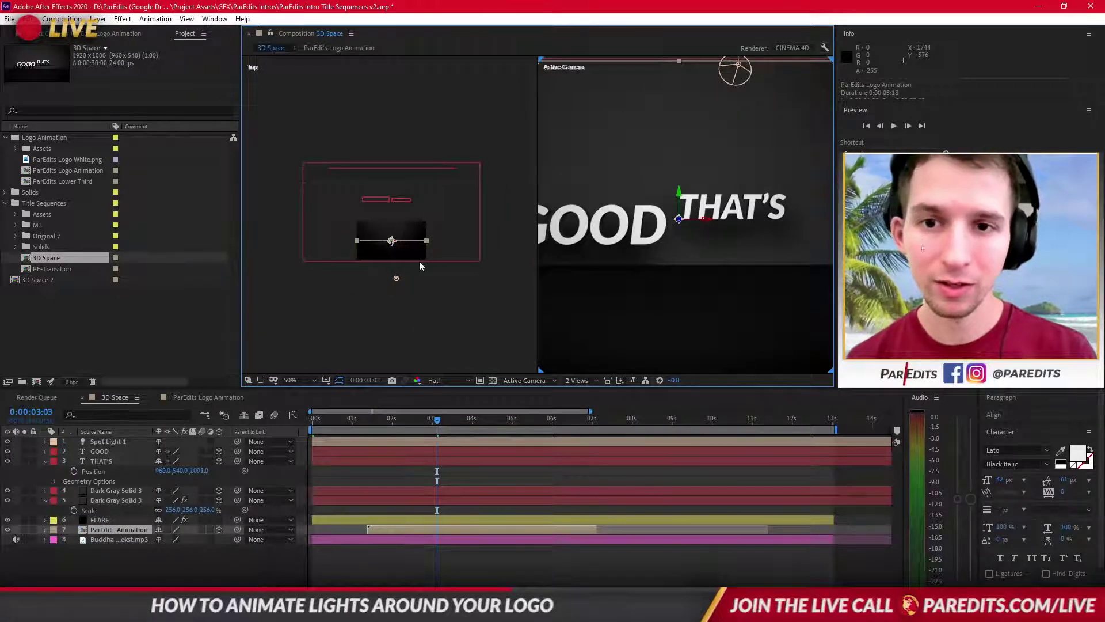
Go to 0:00:03:16 and expand the Geometry Options of the ParEdits Logo Animation layer.
{"action": "left_click", "coordinate": [459, 416]}
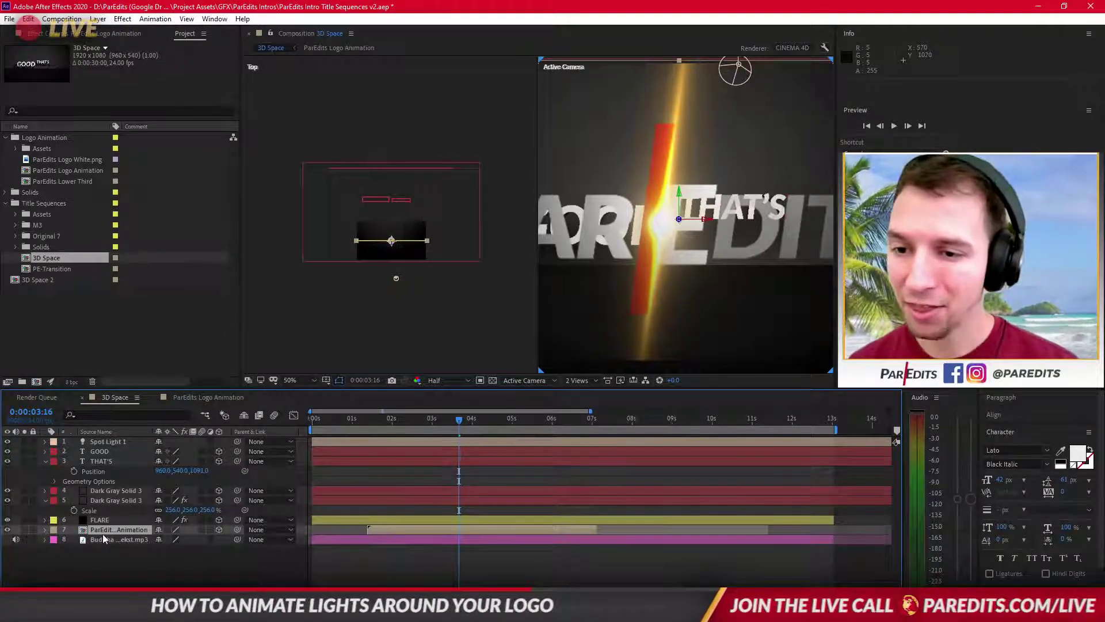
{"action": "left_click", "coordinate": [45, 530]}
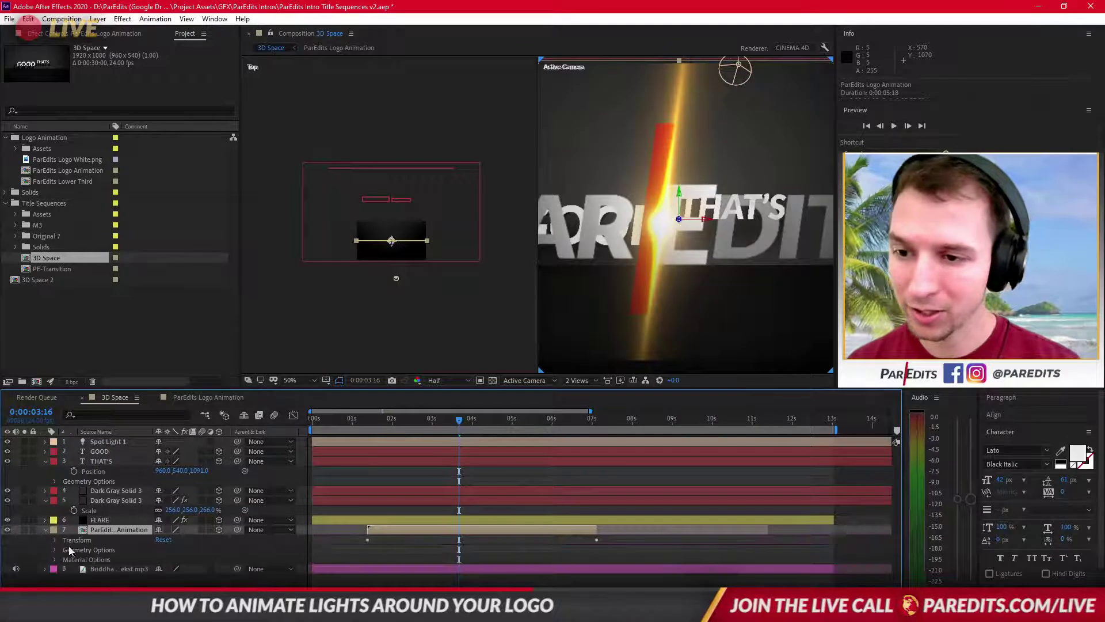
{"action": "left_click", "coordinate": [54, 550]}
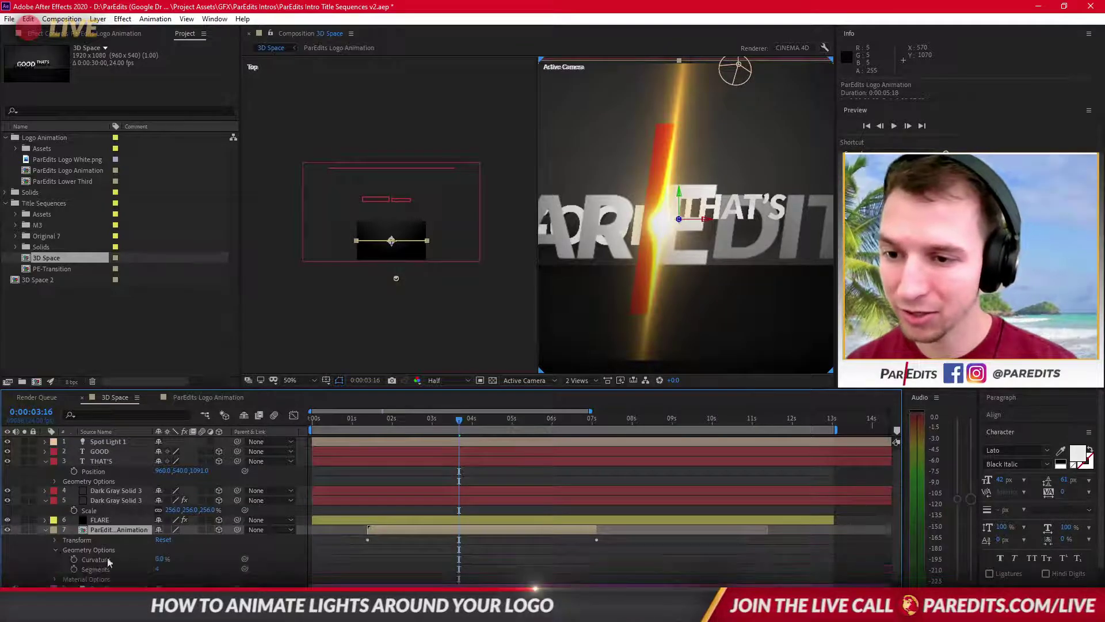
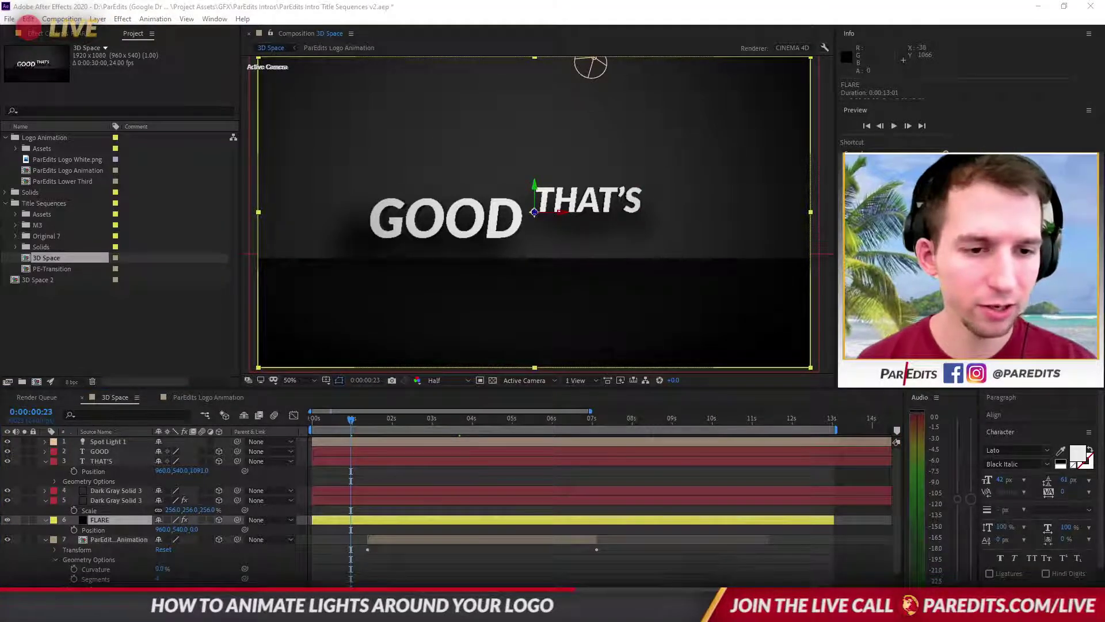
Return the current time to 0:00:00:00 and collapse the ParEdits Logo Animation and FLARE layers.
{"action": "left_click", "coordinate": [675, 569]}
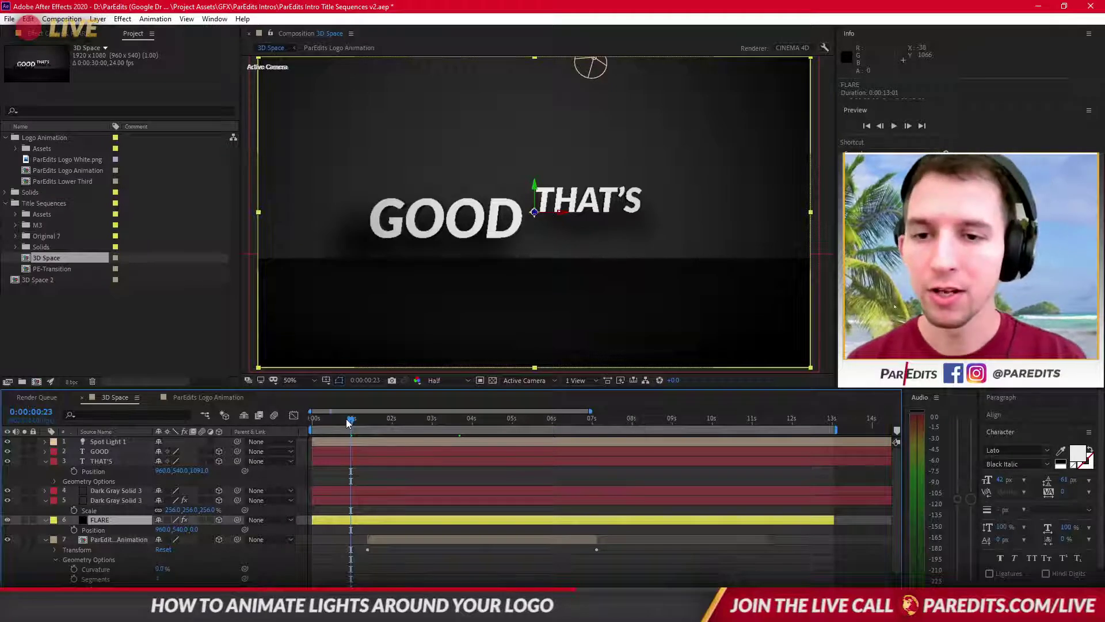
{"action": "left_click_drag", "start_coordinate": [347, 423], "coordinate": [304, 421]}
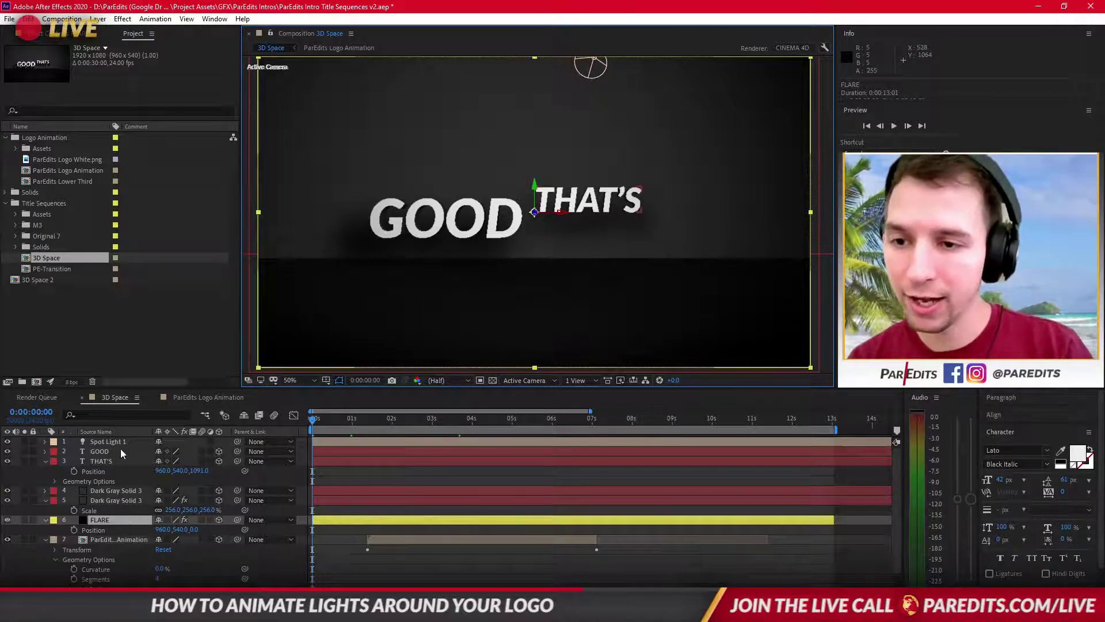
{"action": "left_click", "coordinate": [105, 461]}
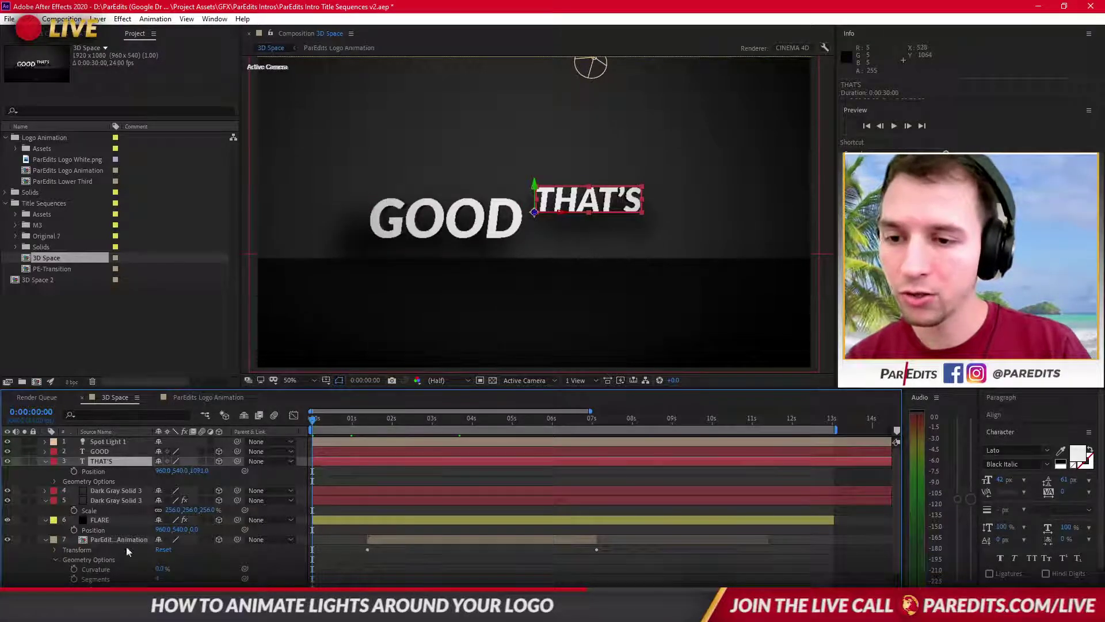
{"action": "left_click", "coordinate": [46, 540]}
{"action": "left_click", "coordinate": [46, 520]}
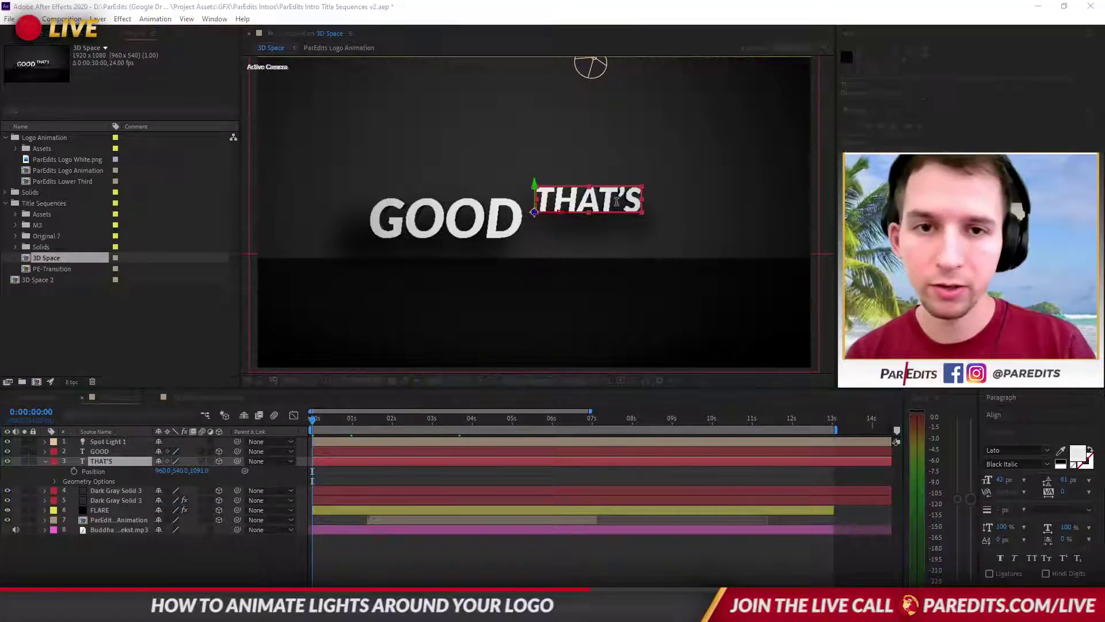
Create a new camera in the 3D Space composition and place its layer above all other layers.
{"action": "key", "text": "Return"}
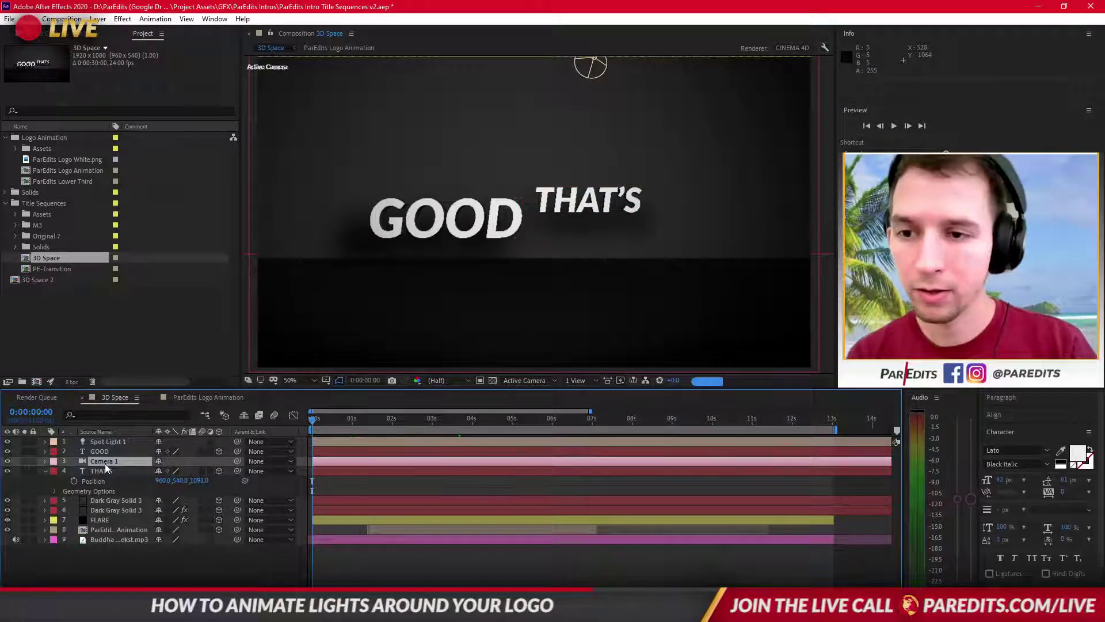
{"action": "left_click_drag", "start_coordinate": [105, 464], "coordinate": [106, 438]}
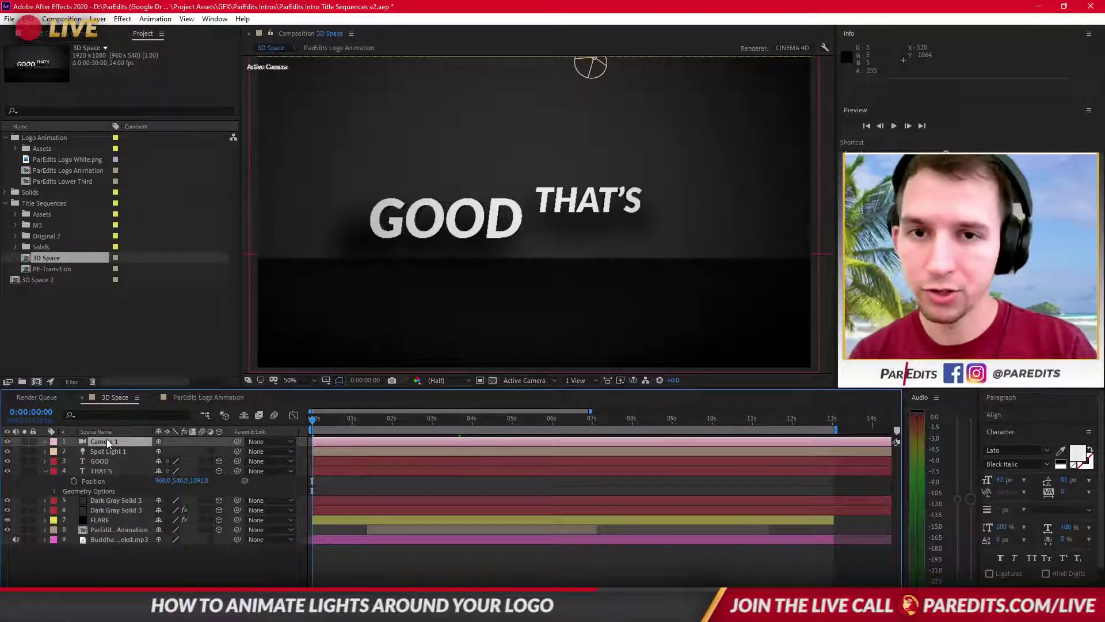
Add a 100% Opacity keyframe to the "GOOD" layer and move it to about 0:00:00:12.
{"action": "left_click", "coordinate": [102, 469]}
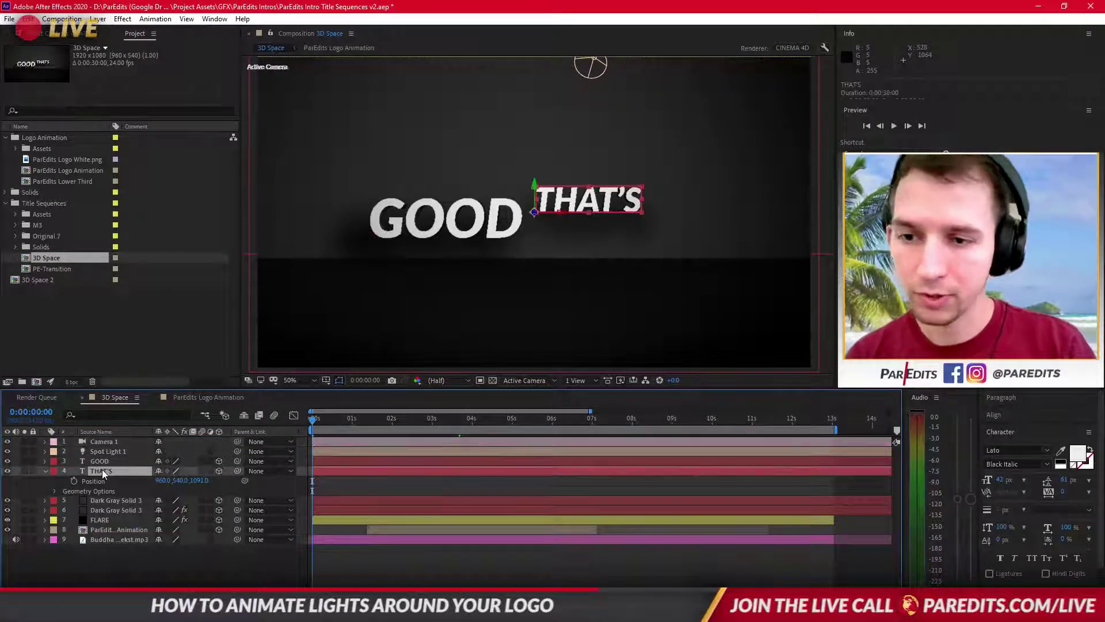
{"action": "left_click", "coordinate": [101, 460]}
{"action": "key", "text": "t"}
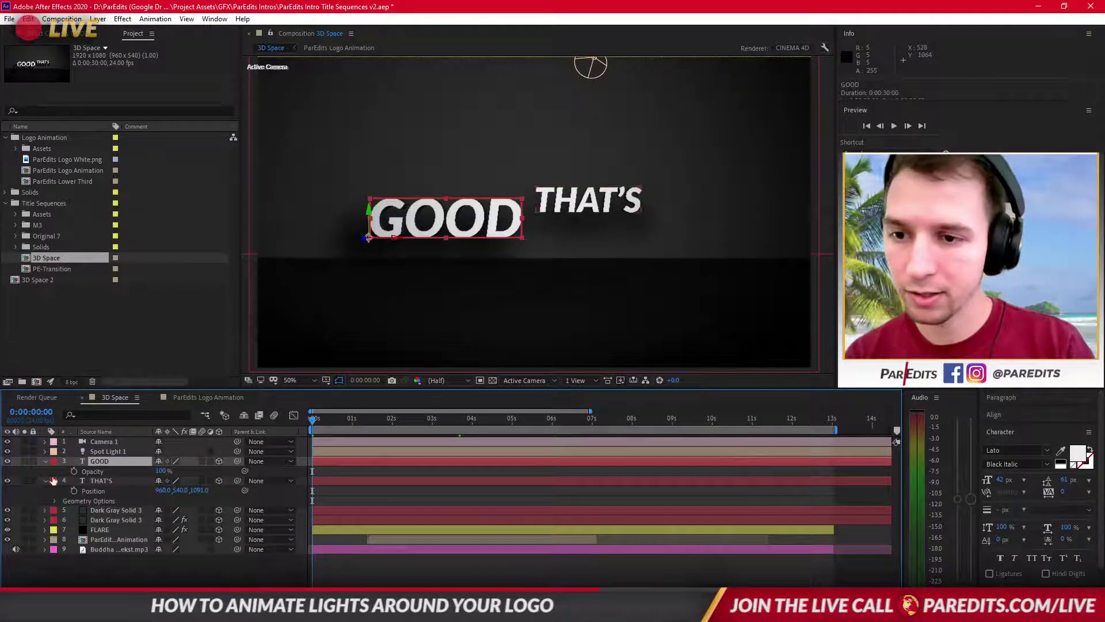
{"action": "left_click", "coordinate": [73, 471]}
{"action": "left_click_drag", "start_coordinate": [313, 473], "coordinate": [322, 476]}
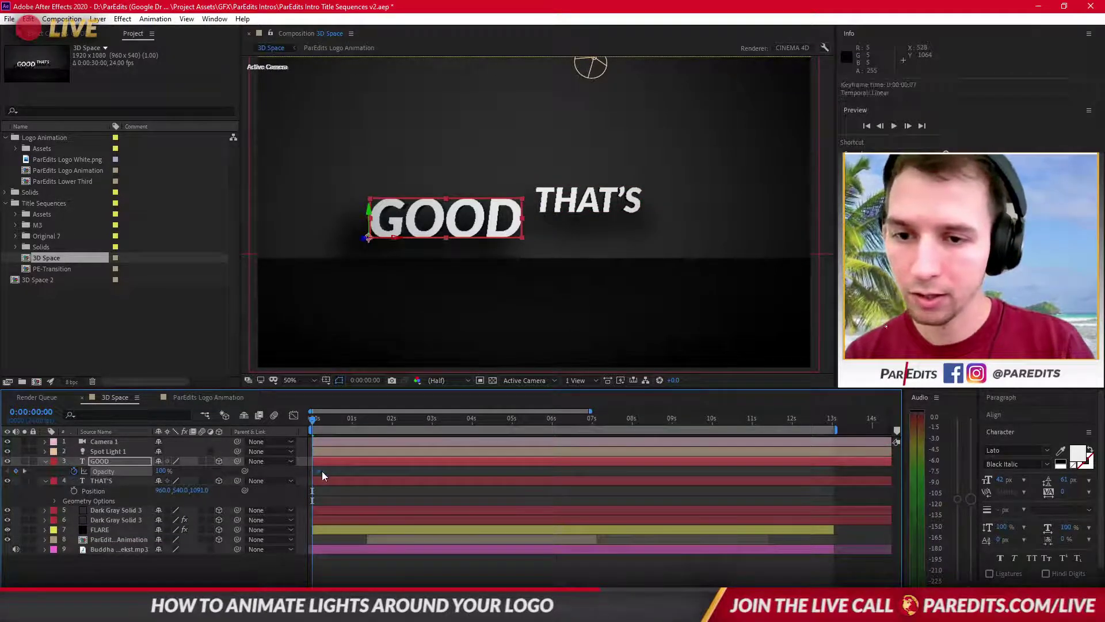
Add a second 100% Opacity keyframe to the "GOOD" layer at 0:00:01:02.
{"action": "left_click_drag", "start_coordinate": [327, 412], "coordinate": [354, 419]}
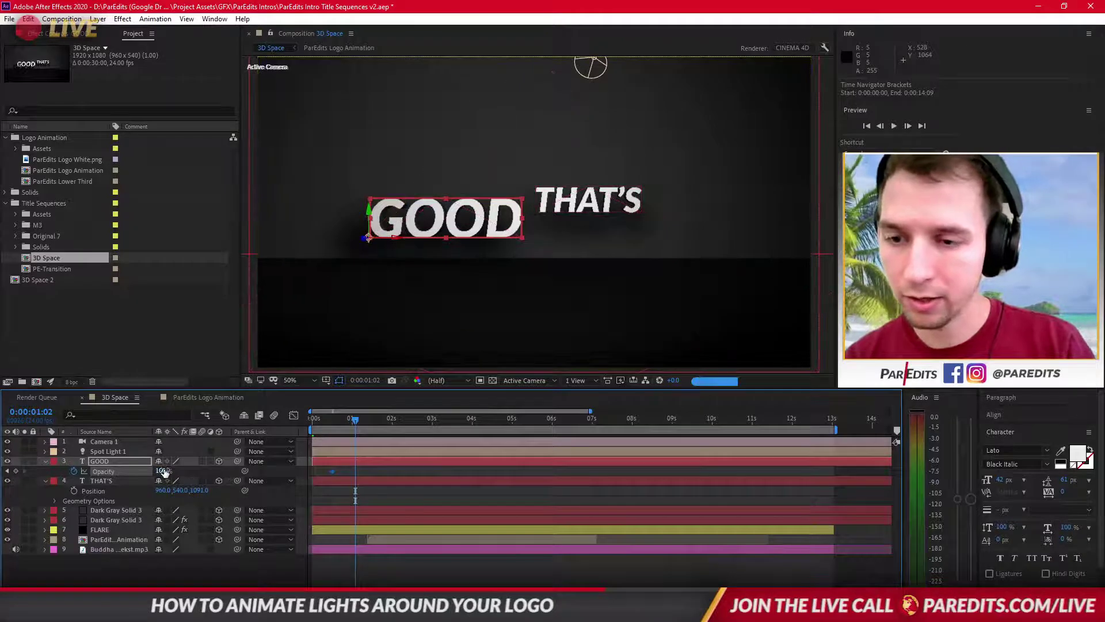
{"action": "left_click", "coordinate": [15, 471]}
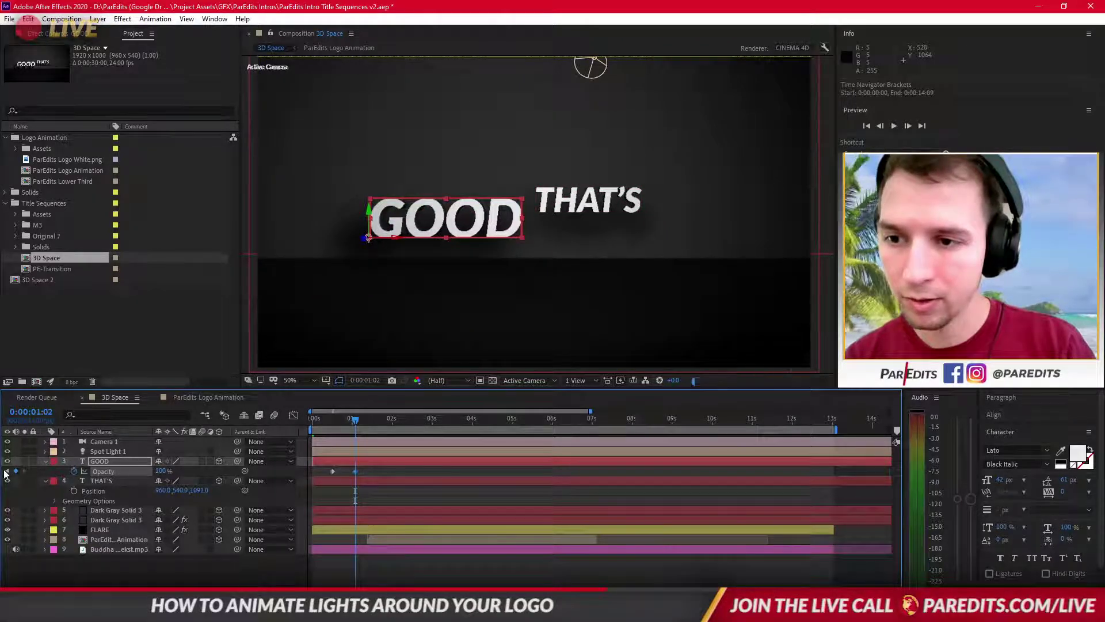
{"action": "left_click", "coordinate": [40, 483]}
Set the "GOOD" layer's Opacity to 0% at its first keyframe at 0:00:00:12.
{"action": "left_click", "coordinate": [7, 471]}
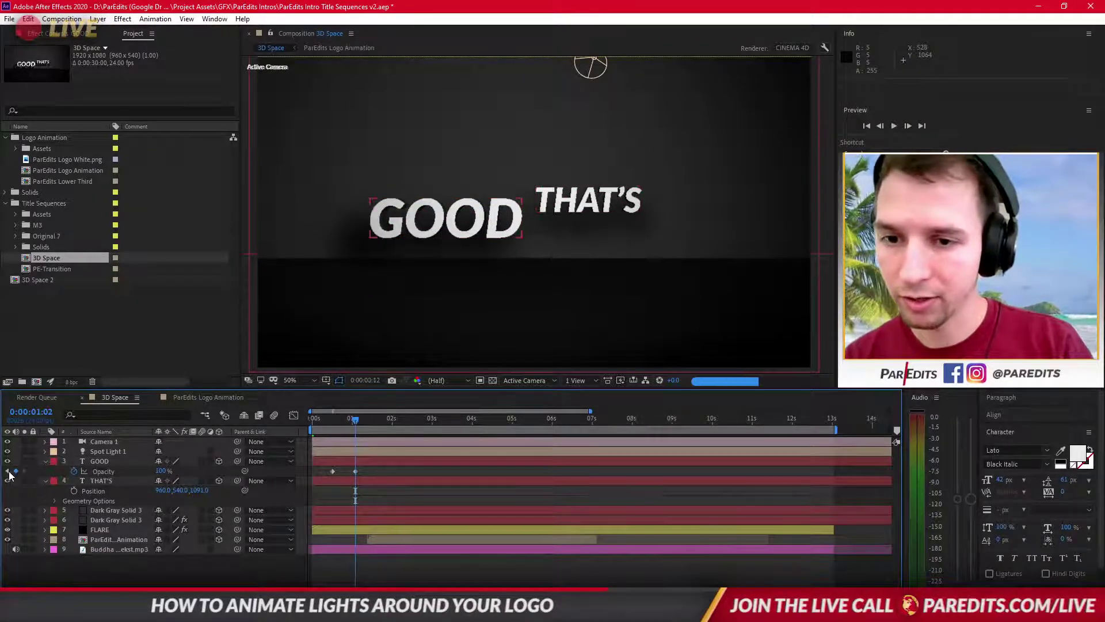
{"action": "left_click", "coordinate": [163, 471]}
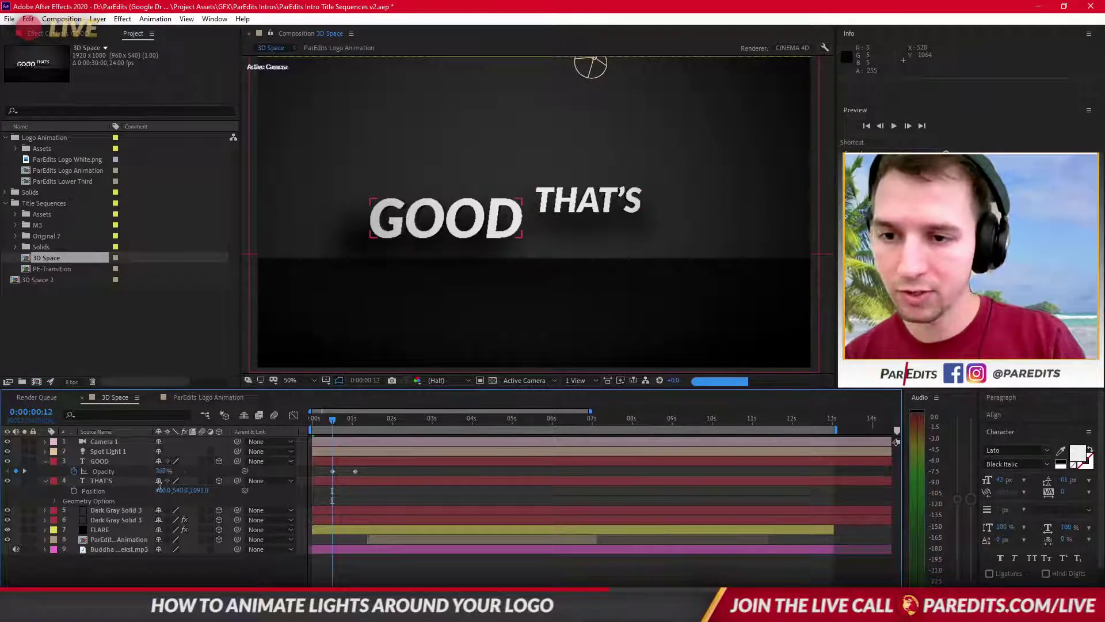
{"action": "type", "text": "0"}
{"action": "key", "text": "Return"}
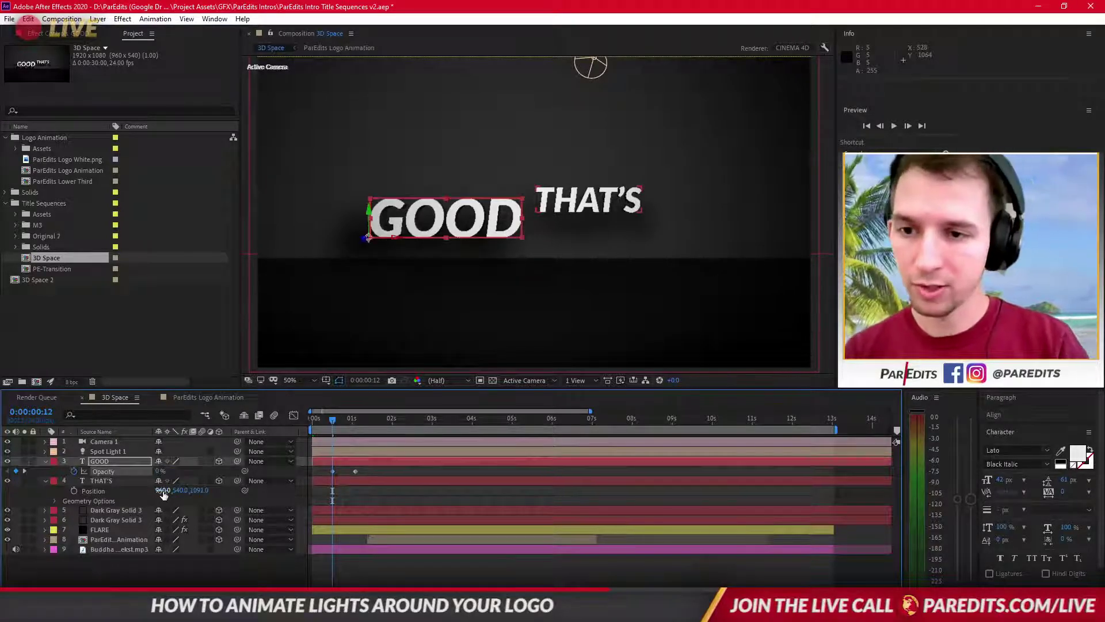
Animate the "THAT'S" layer's Opacity with keyframes from 0% at 0:00:00:00 to 100% at 0:00:00:12.
{"action": "left_click", "coordinate": [108, 480]}
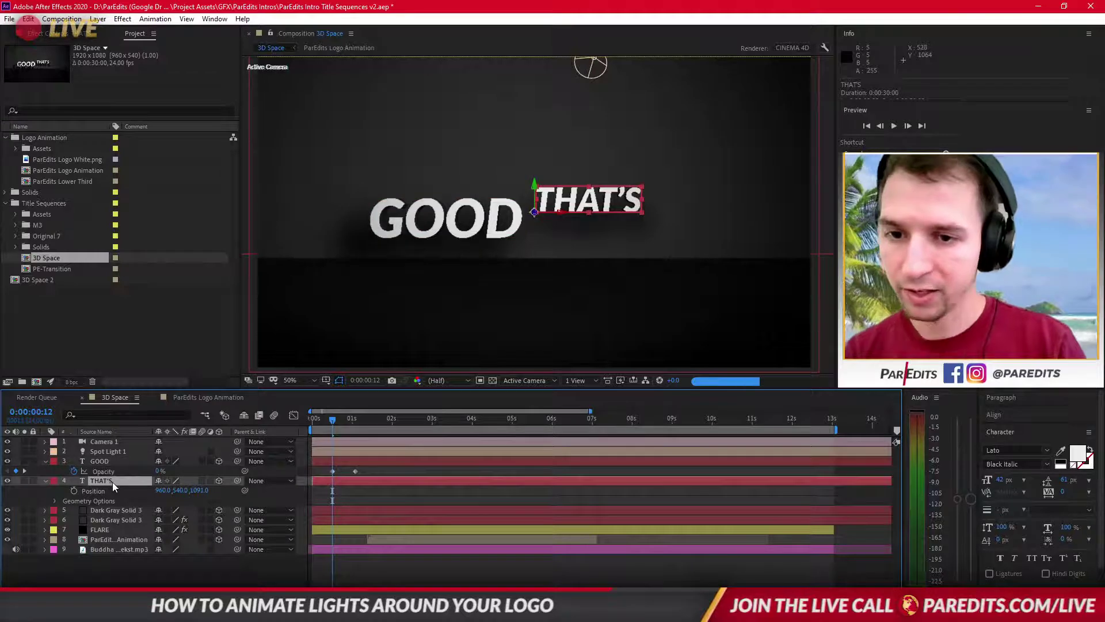
{"action": "key", "text": "t"}
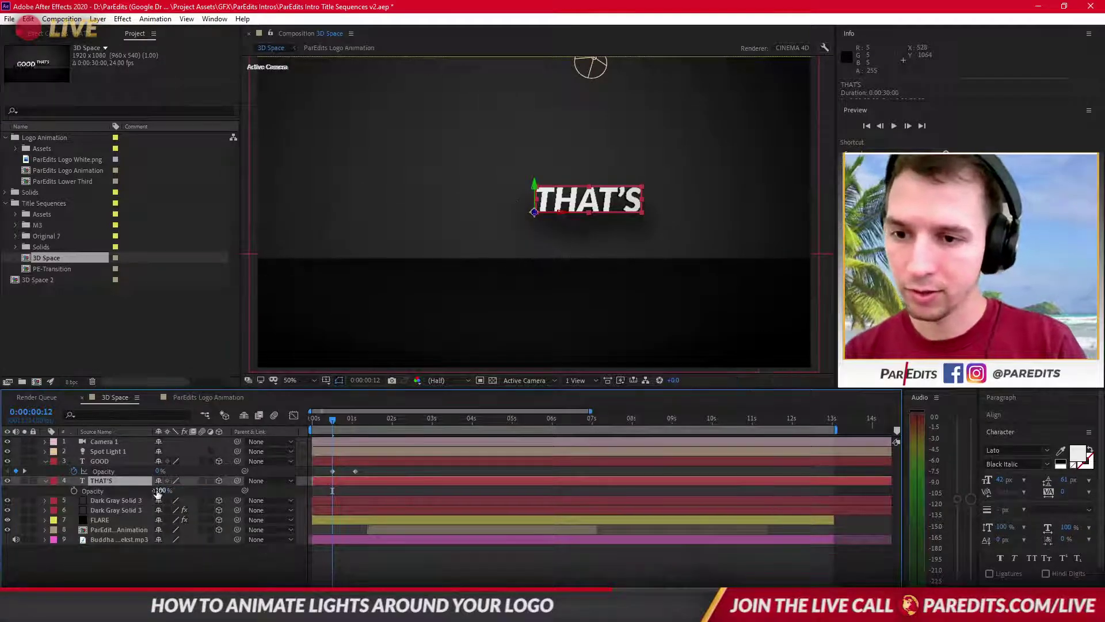
{"action": "left_click", "coordinate": [75, 490]}
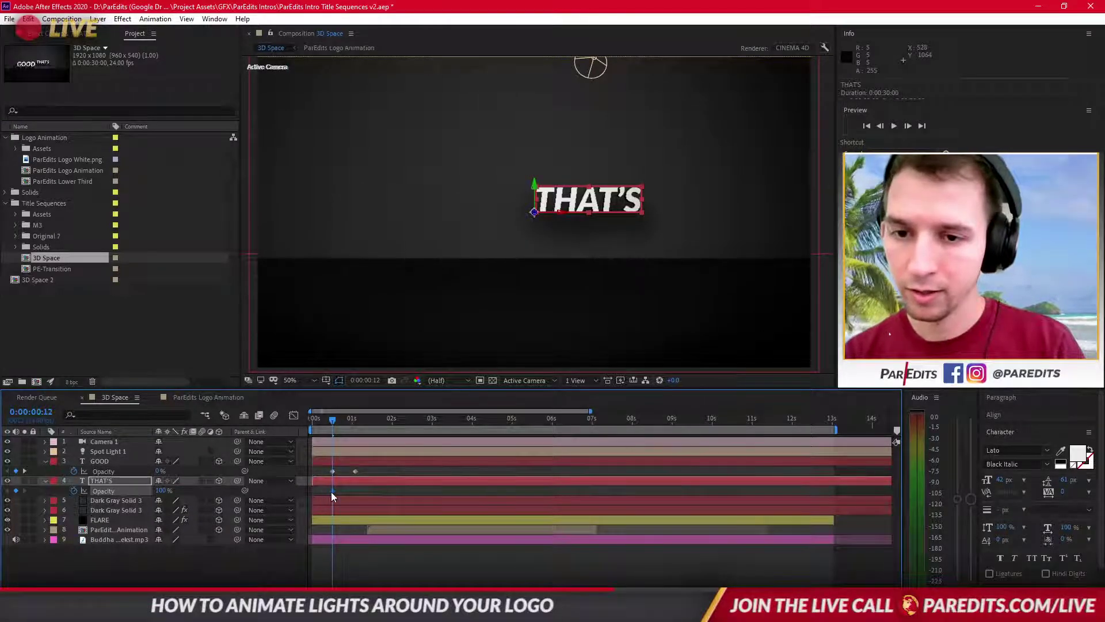
{"action": "left_click_drag", "start_coordinate": [319, 419], "coordinate": [312, 420]}
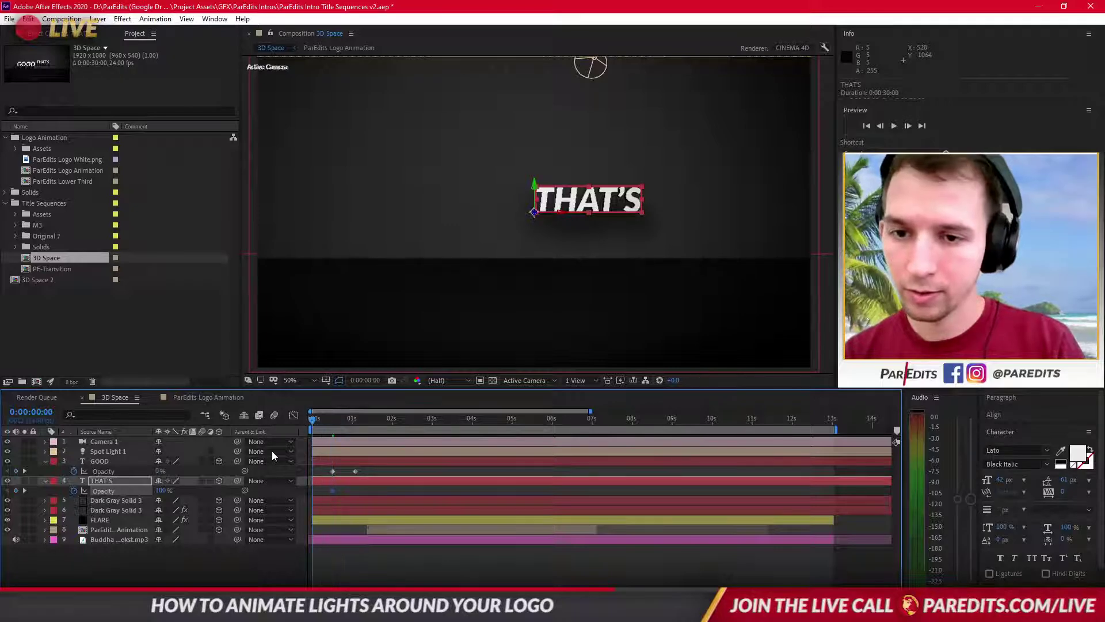
{"action": "left_click", "coordinate": [163, 490]}
{"action": "type", "text": "0"}
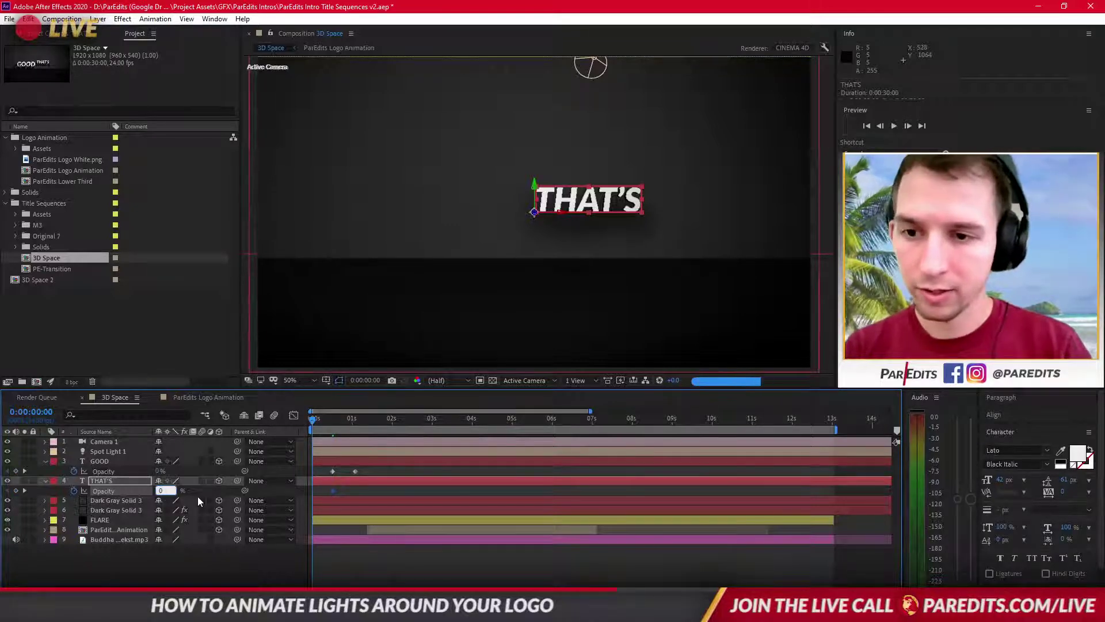
{"action": "key", "text": "Return"}
Add 0% Opacity keyframes to both the "THAT'S" and "GOOD" layers at 0:00:01:09.
{"action": "left_click", "coordinate": [368, 418]}
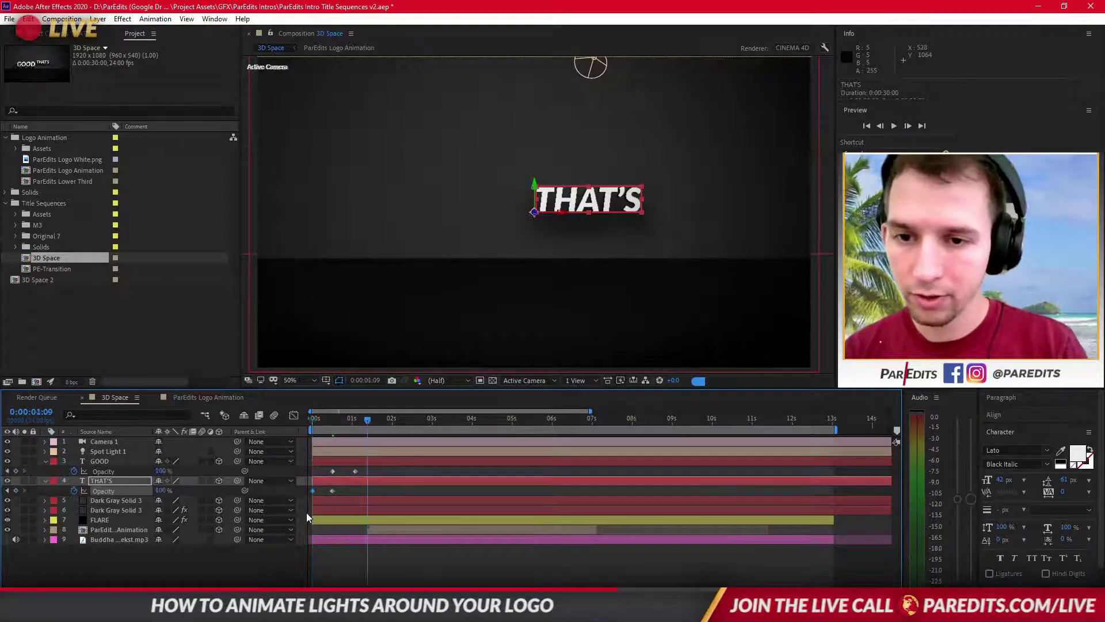
{"action": "left_click", "coordinate": [159, 491]}
{"action": "type", "text": "0"}
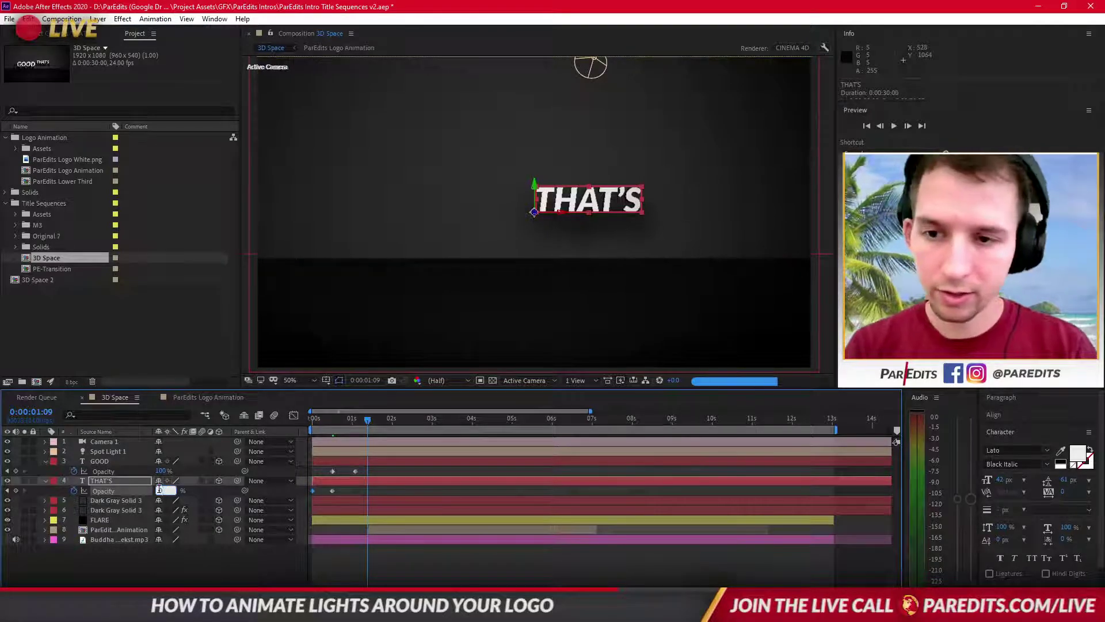
{"action": "key", "text": "Return"}
{"action": "left_click", "coordinate": [372, 463]}
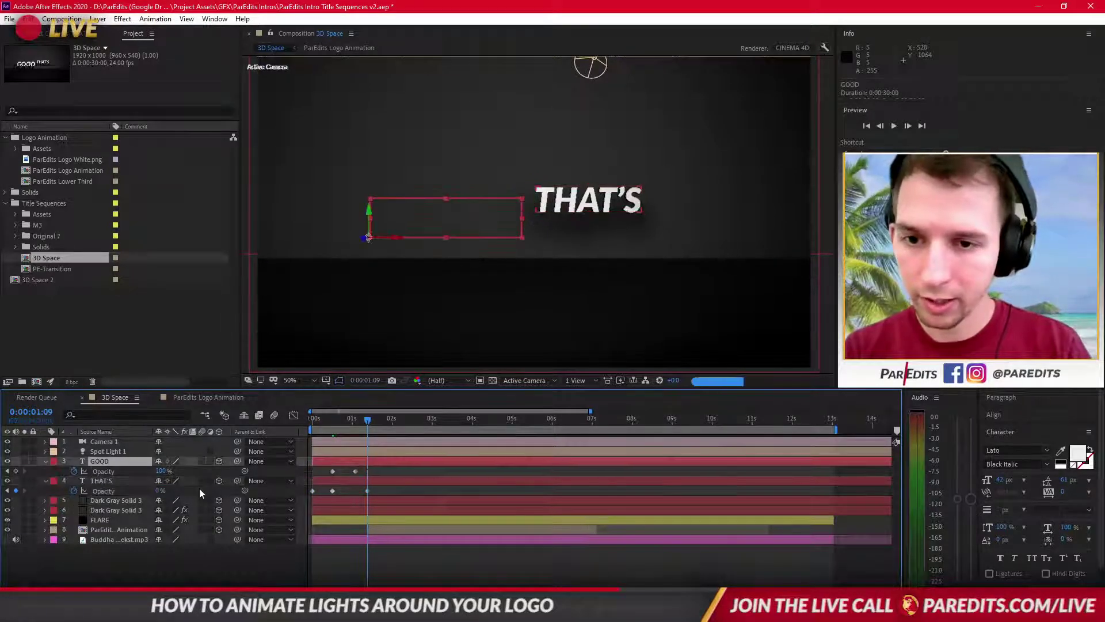
{"action": "left_click", "coordinate": [161, 471]}
{"action": "type", "text": "0"}
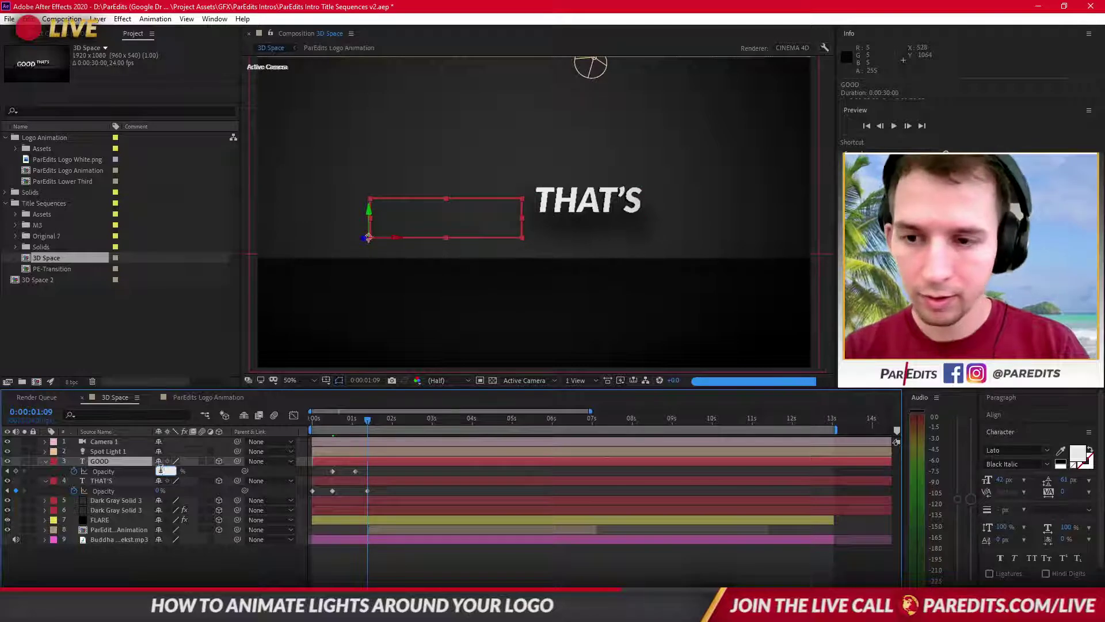
{"action": "key", "text": "Return"}
Add a Position keyframe to Camera 1 at 0:00:00:00.
{"action": "left_click_drag", "start_coordinate": [338, 419], "coordinate": [313, 423]}
{"action": "left_click", "coordinate": [332, 445]}
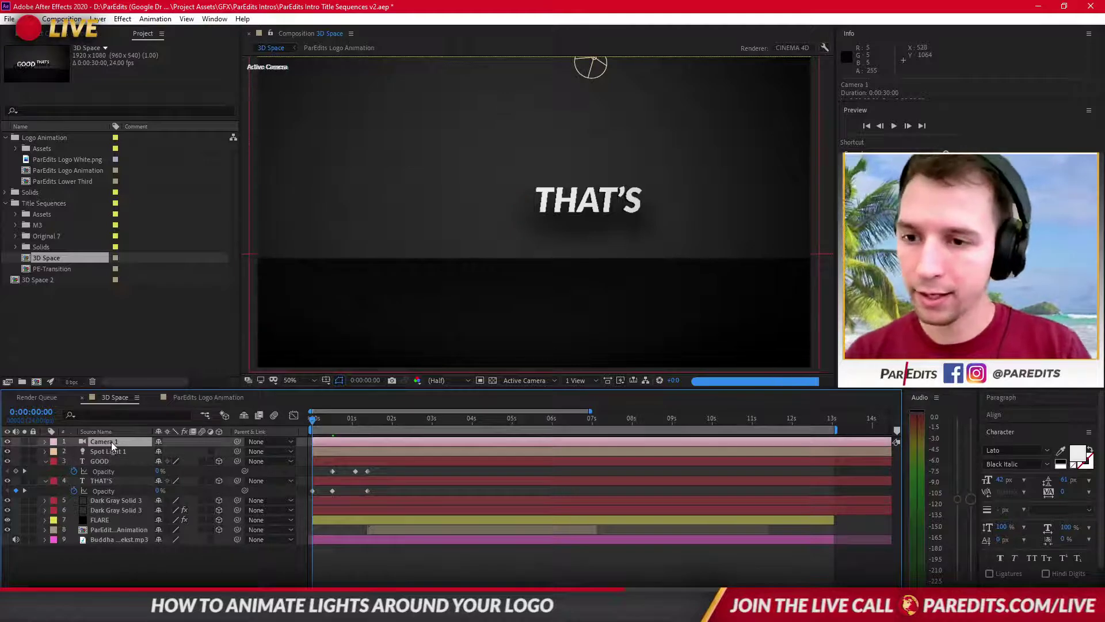
{"action": "left_click", "coordinate": [45, 442]}
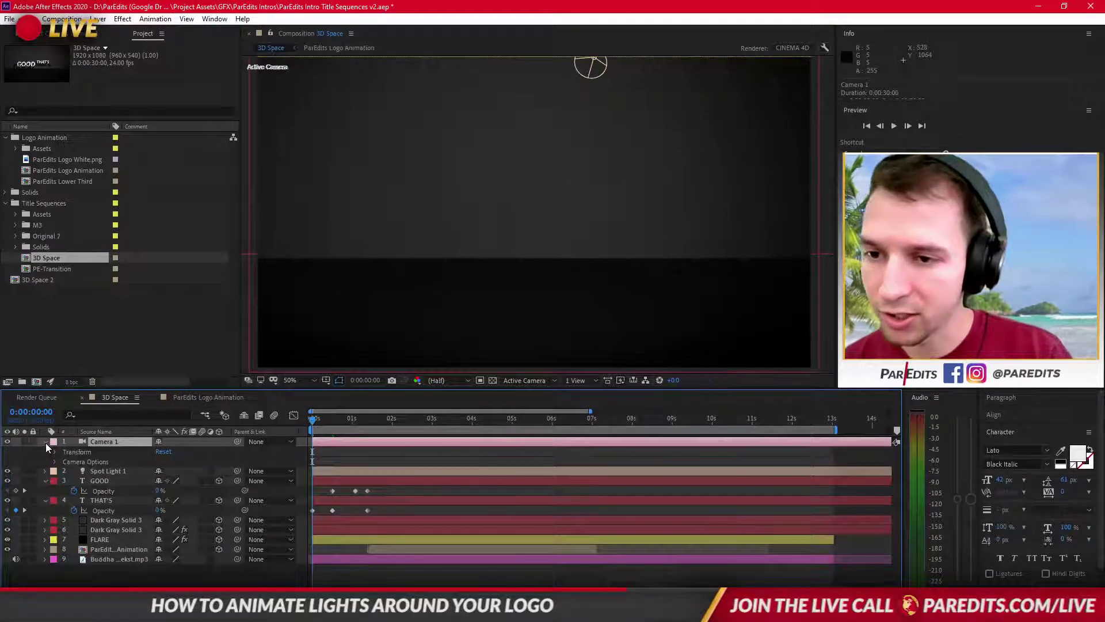
{"action": "key", "text": "p"}
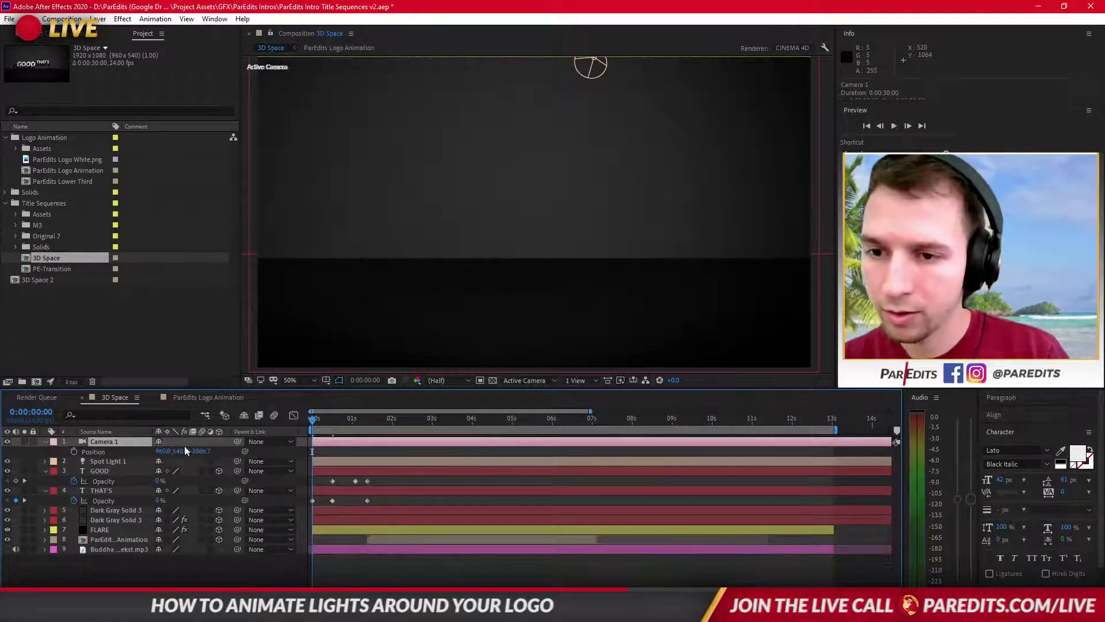
{"action": "left_click", "coordinate": [73, 451]}
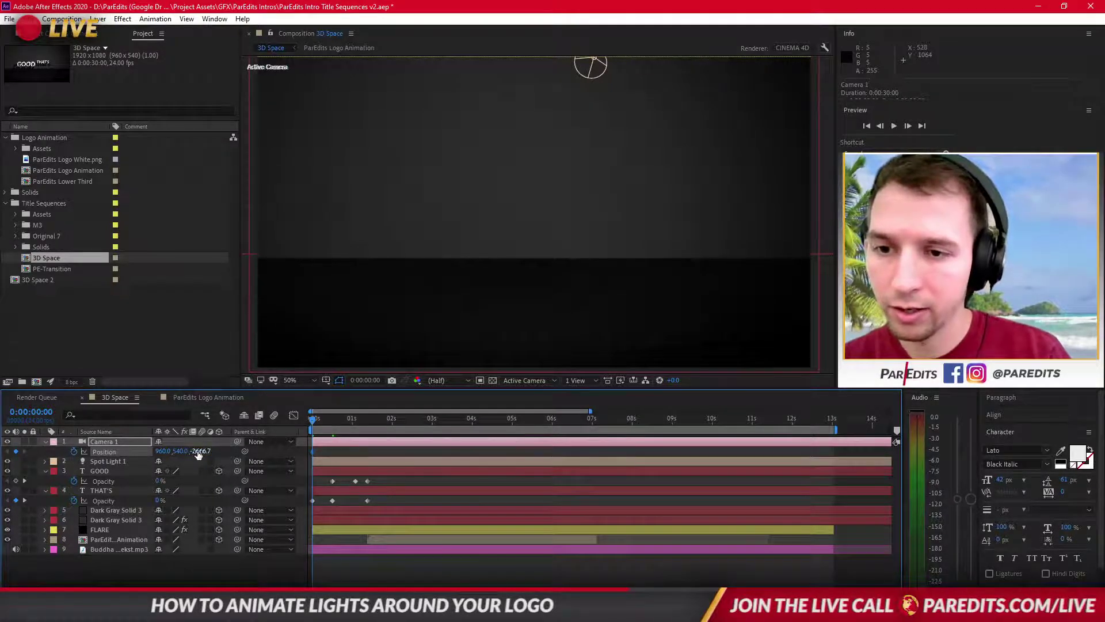
{"action": "left_click_drag", "start_coordinate": [198, 455], "coordinate": [211, 448]}
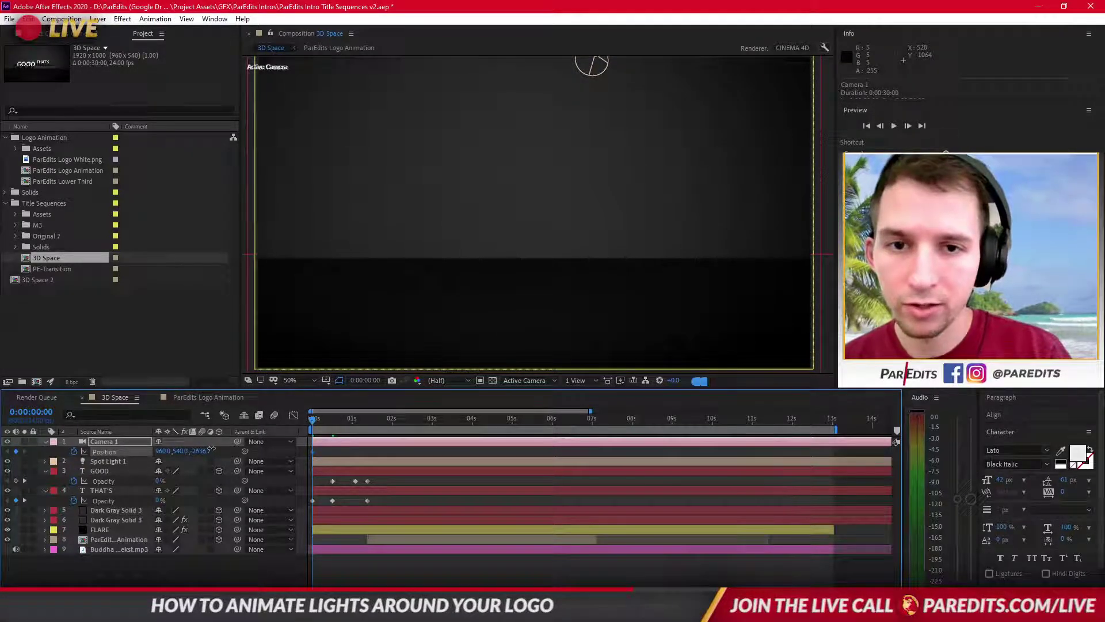
{"action": "left_click_drag", "start_coordinate": [211, 449], "coordinate": [825, 416]}
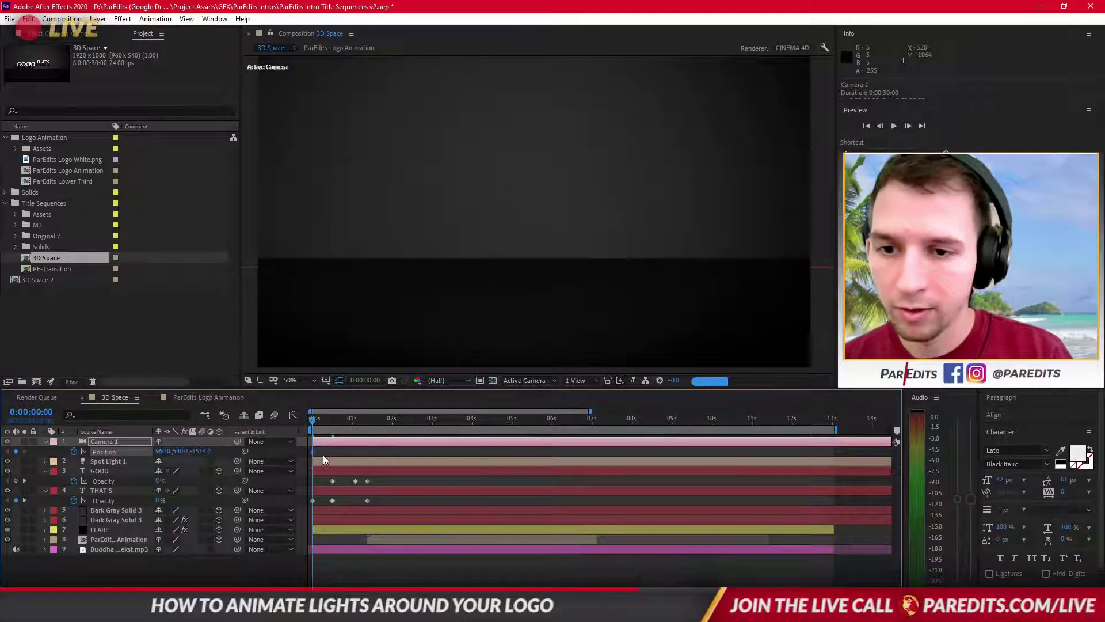
{"action": "key", "text": "ctrl+z"}
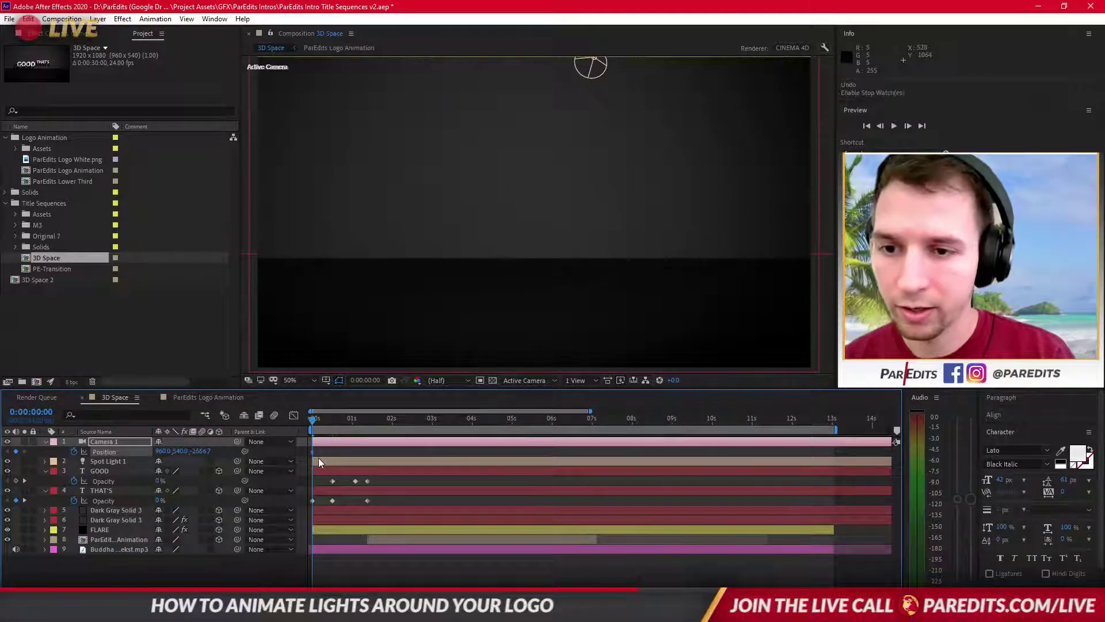
{"action": "left_click", "coordinate": [74, 450]}
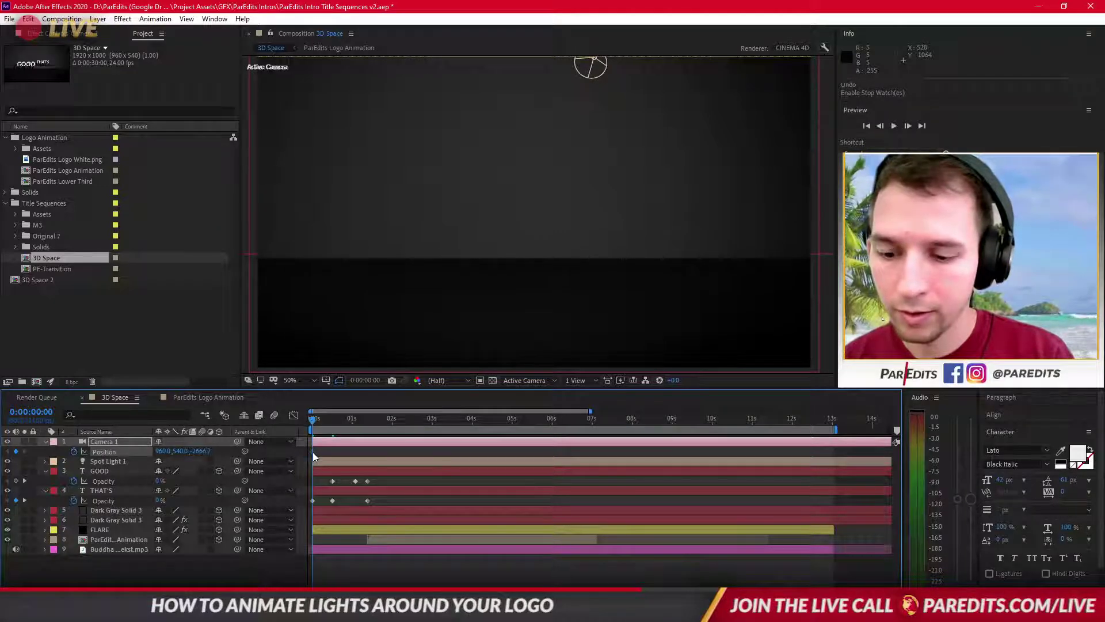
Push Camera 1 in to a Z position of about -1439.7 at 0:00:01:07 and return the current time to 0:00:00:00.
{"action": "left_click", "coordinate": [364, 419]}
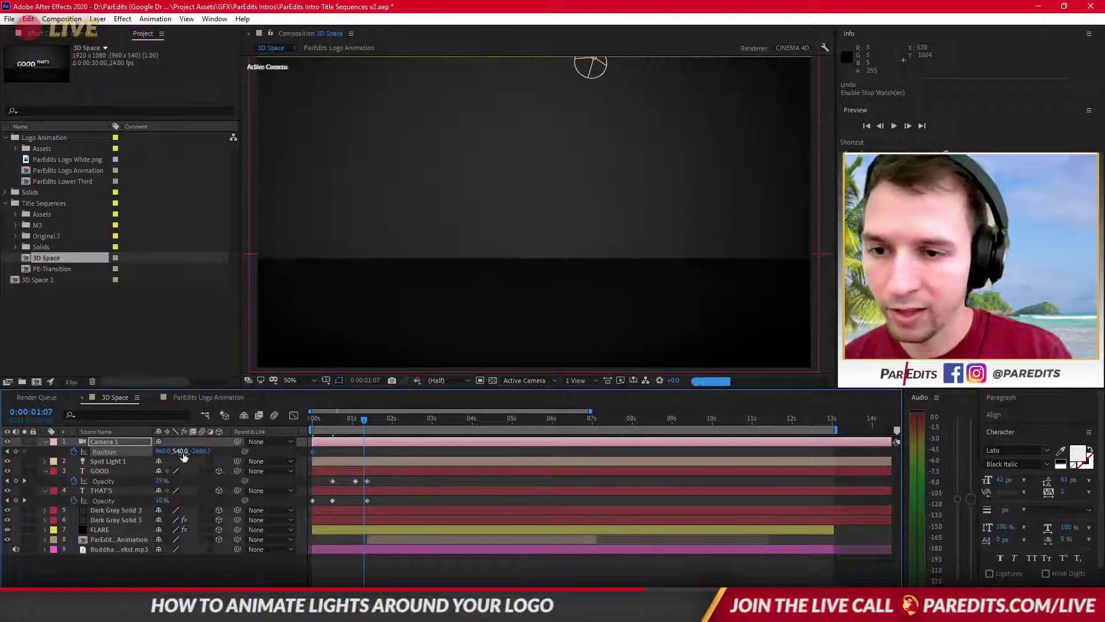
{"action": "left_click_drag", "start_coordinate": [200, 451], "coordinate": [868, 414]}
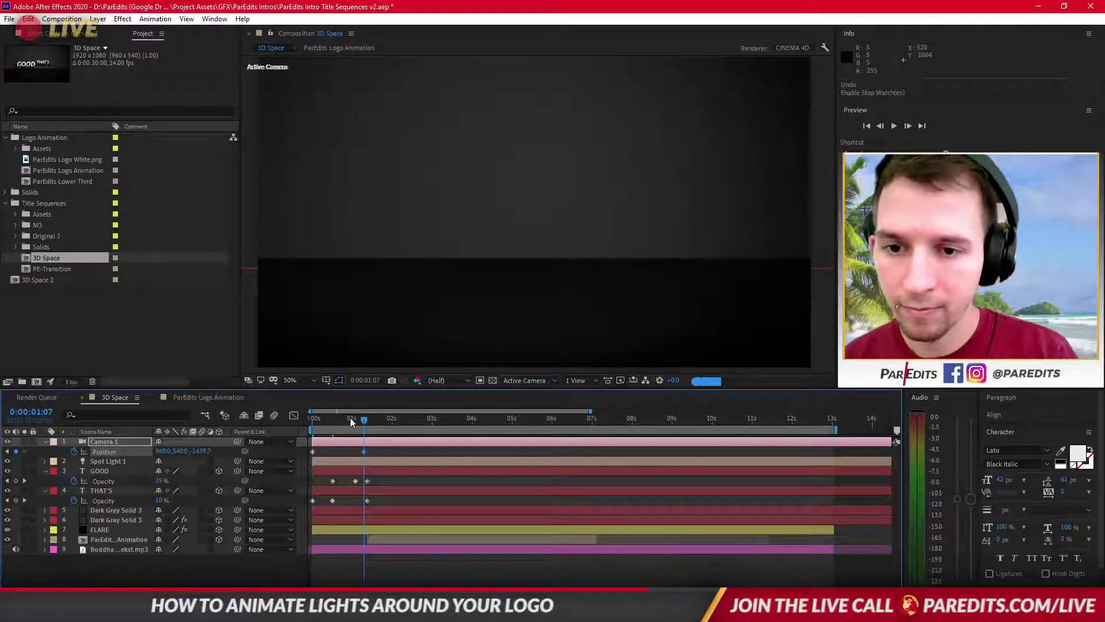
{"action": "left_click_drag", "start_coordinate": [350, 417], "coordinate": [301, 428]}
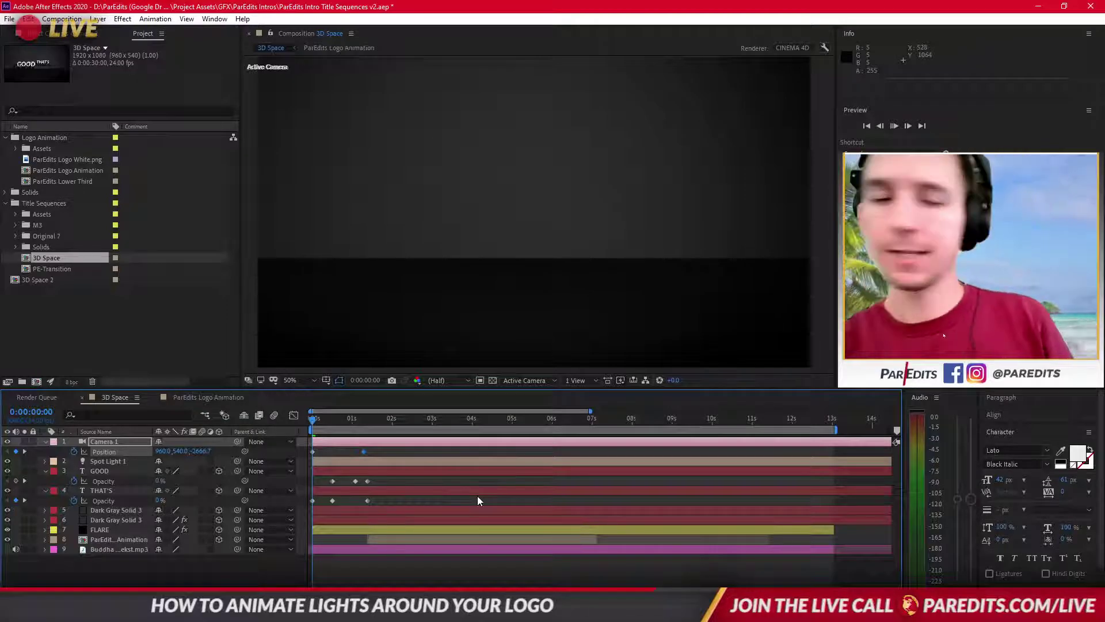
Preview the opening camera and text animation from the start of the composition.
{"action": "key", "text": "space"}
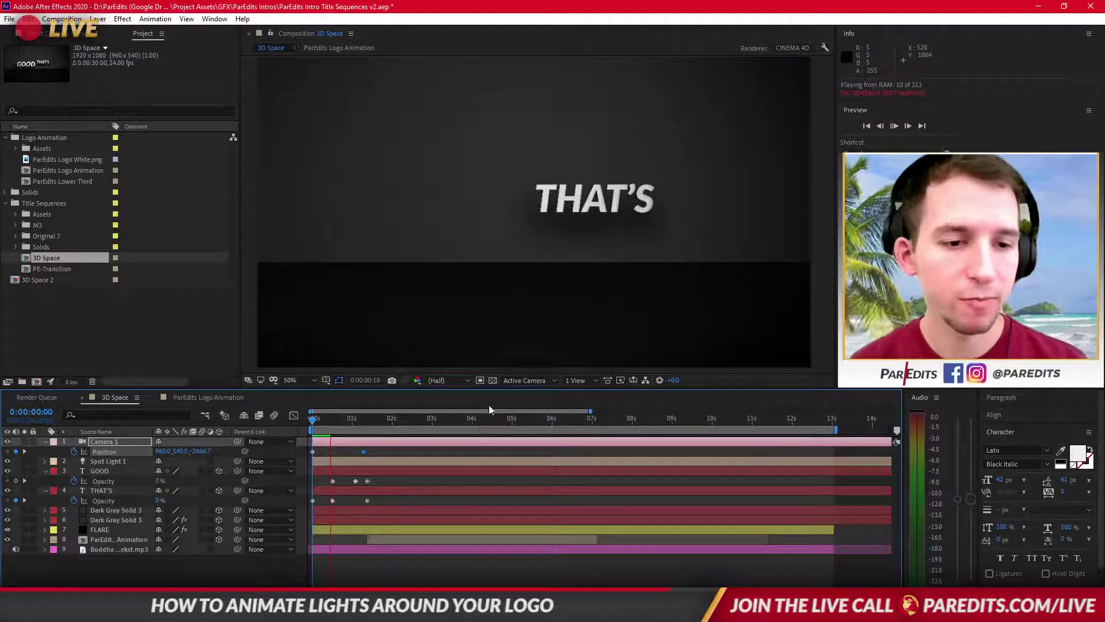
{"action": "key", "text": "space"}
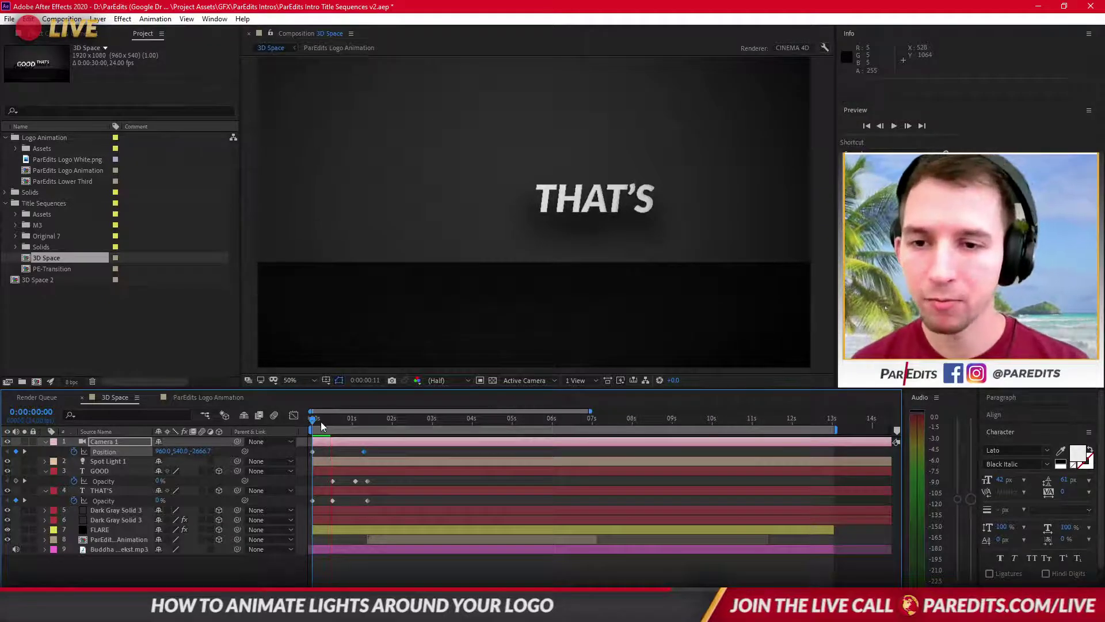
{"action": "key", "text": "space"}
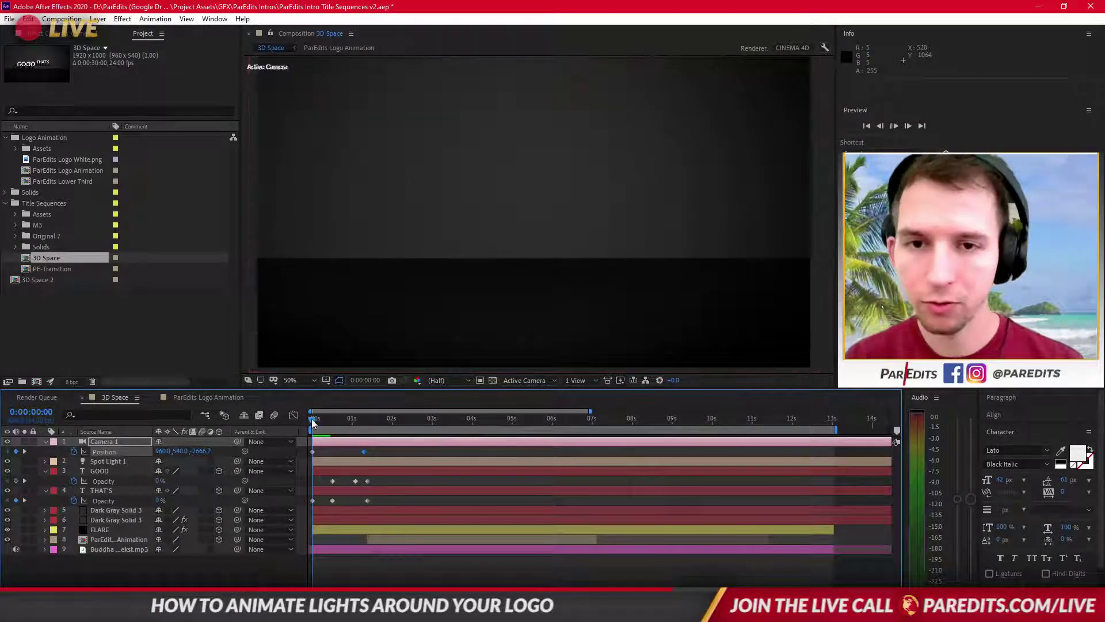
{"action": "key", "text": "space"}
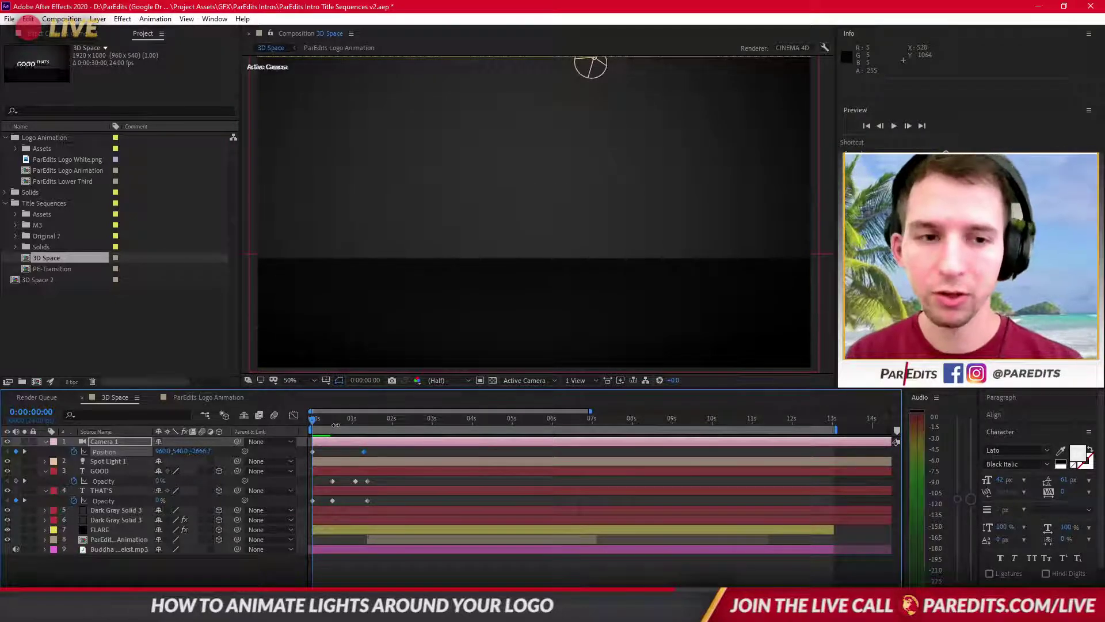
{"action": "key", "text": "space"}
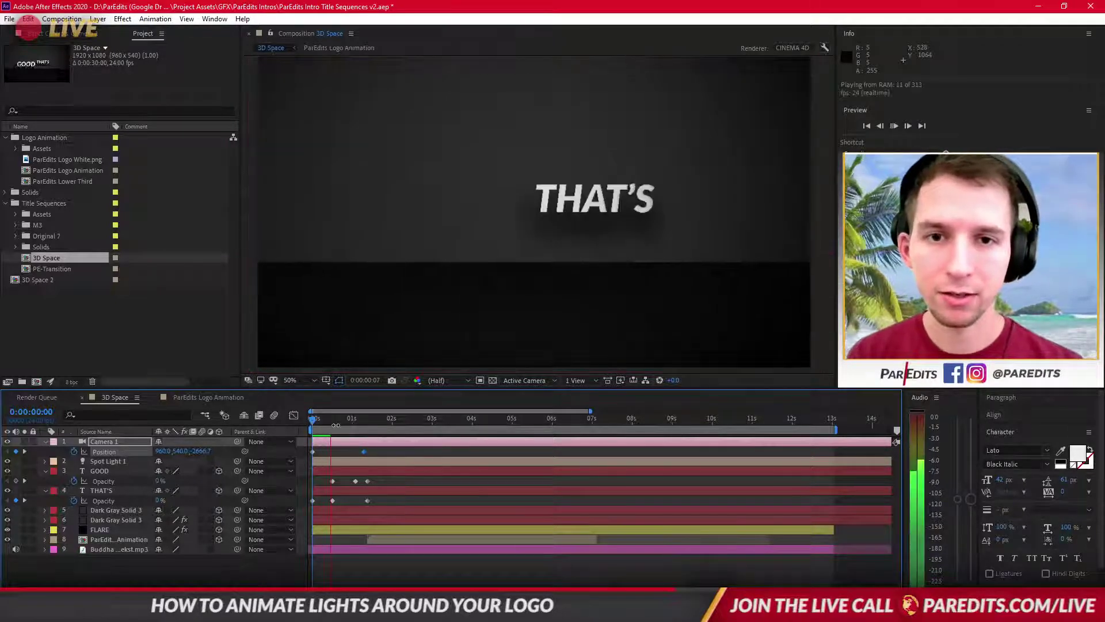
{"action": "left_click", "coordinate": [322, 420]}
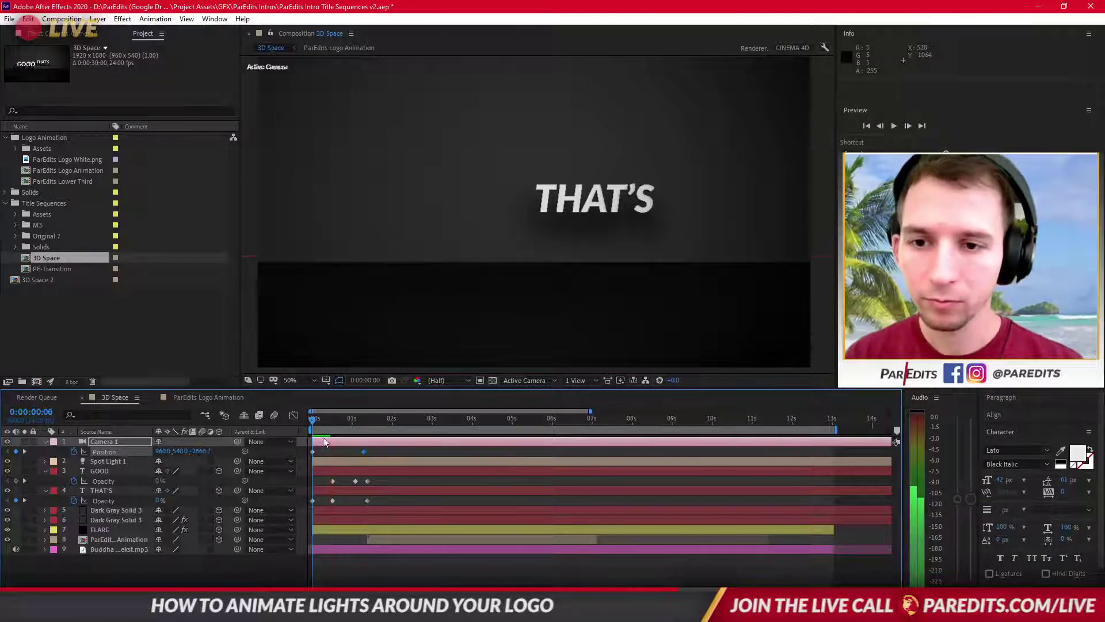
Add a Position keyframe to the "THAT'S" layer at 0:00:00:00.
{"action": "left_click_drag", "start_coordinate": [314, 423], "coordinate": [298, 426]}
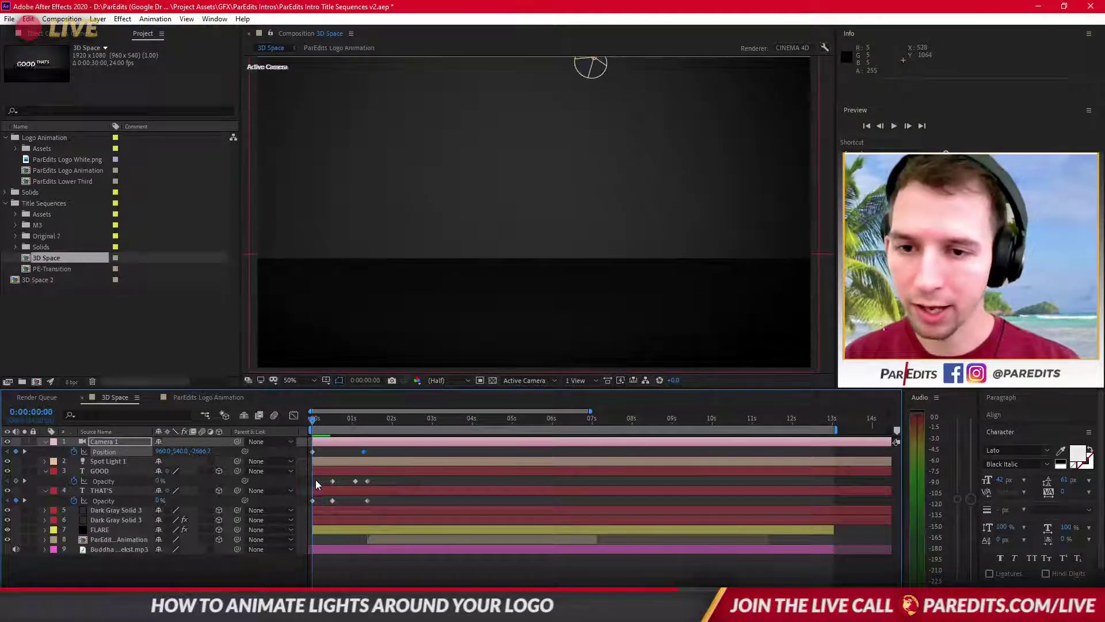
{"action": "left_click", "coordinate": [347, 493]}
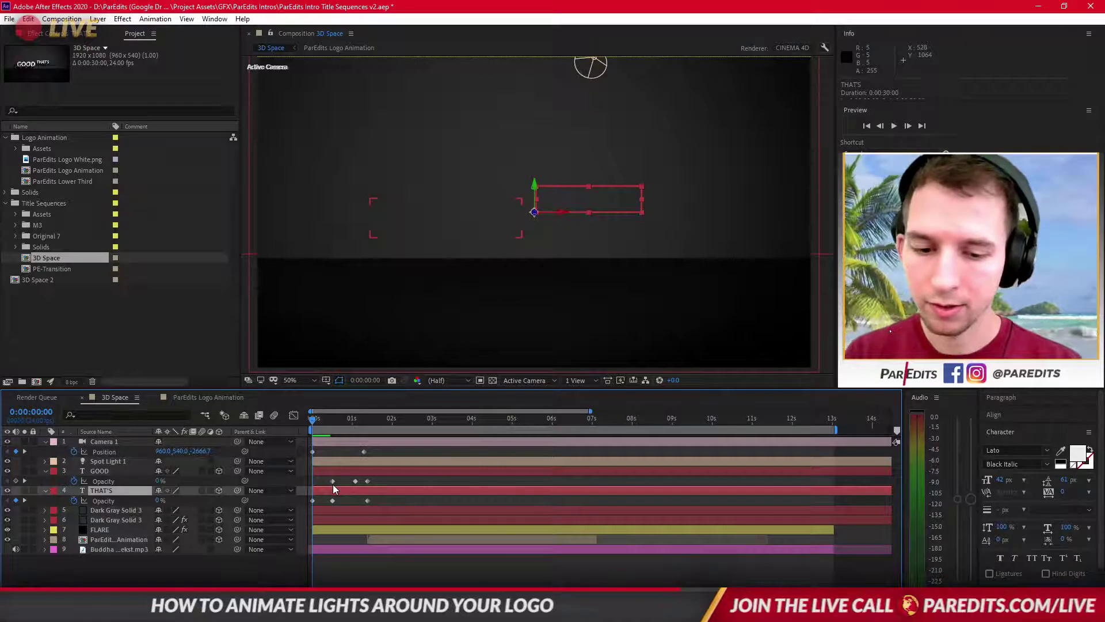
{"action": "key", "text": "p"}
{"action": "left_click", "coordinate": [73, 500]}
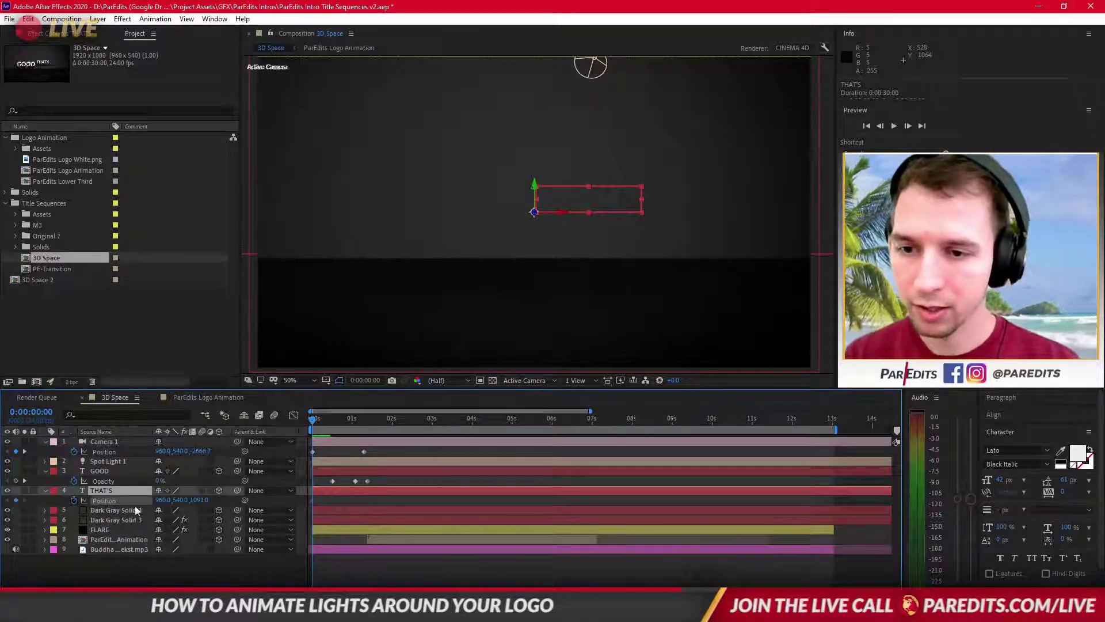
Bring the "THAT'S" layer forward to a Z position of about 755.5 with a second keyframe and move that keyframe to 0:00:01:09.
{"action": "left_click", "coordinate": [343, 417]}
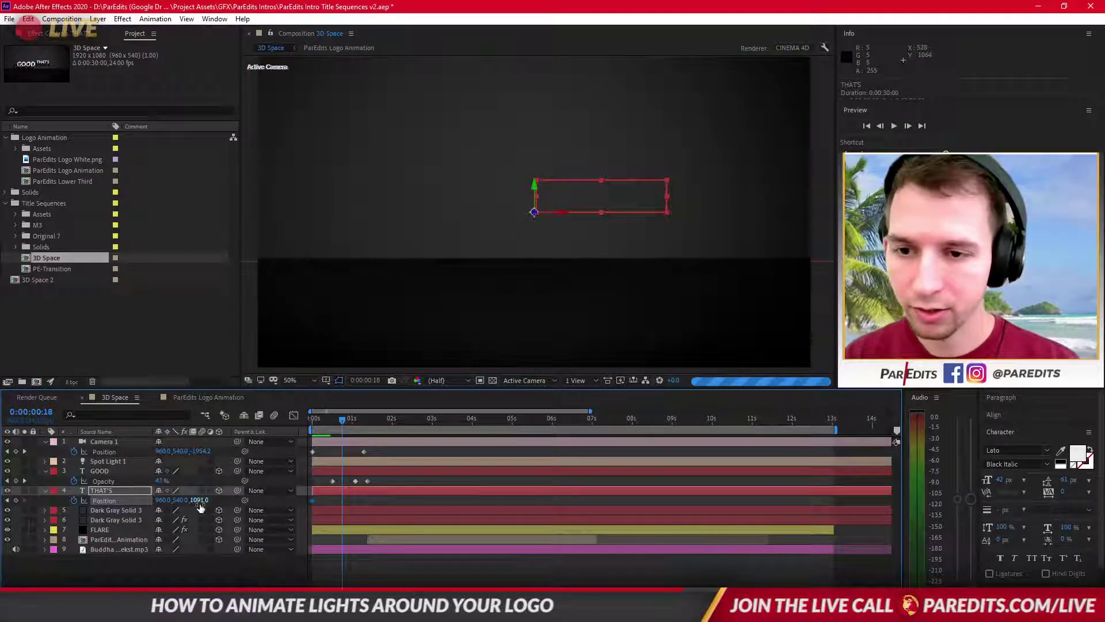
{"action": "left_click_drag", "start_coordinate": [200, 500], "coordinate": [69, 503]}
{"action": "left_click_drag", "start_coordinate": [198, 500], "coordinate": [155, 500]}
{"action": "left_click_drag", "start_coordinate": [342, 500], "coordinate": [369, 501]}
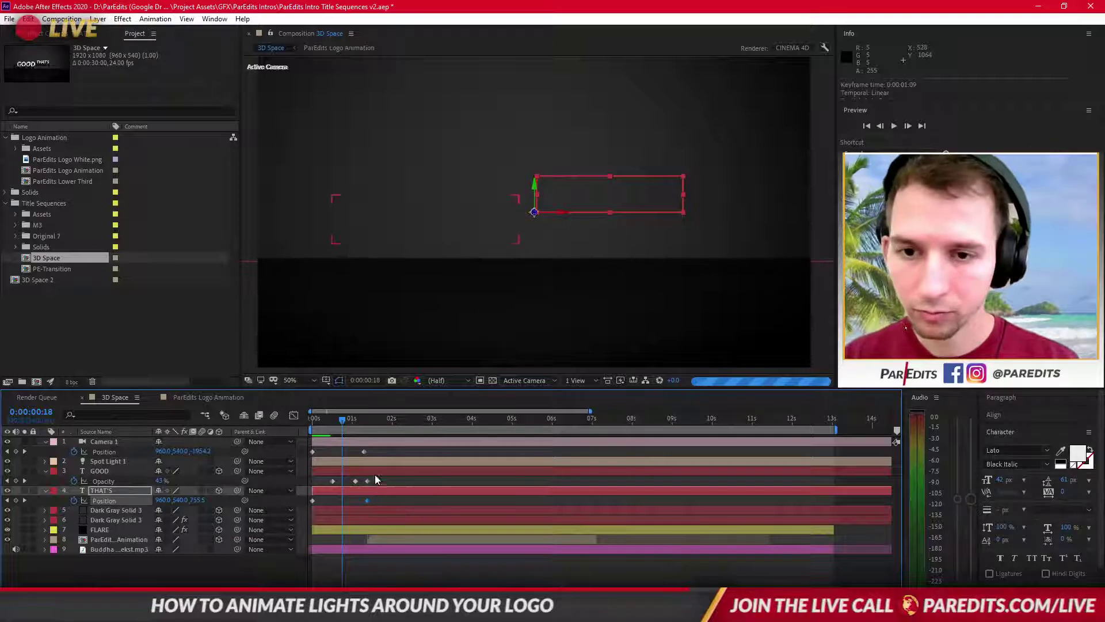
Add a Position keyframe to the "GOOD" layer and move it to 0:00:00:11.
{"action": "left_click", "coordinate": [375, 471]}
{"action": "key", "text": "p"}
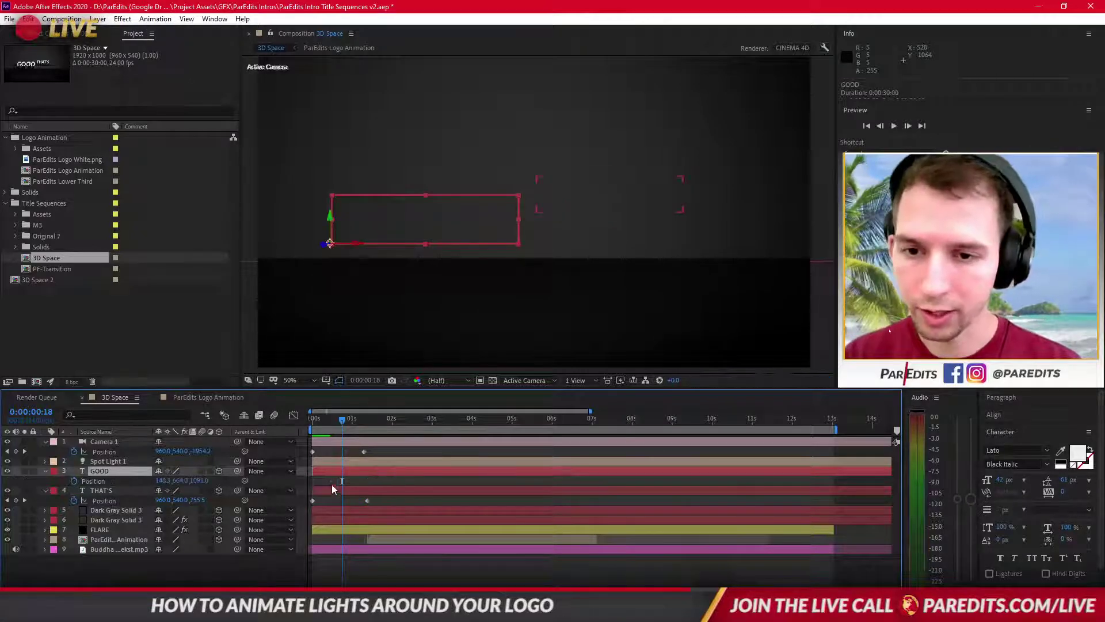
{"action": "left_click", "coordinate": [74, 480]}
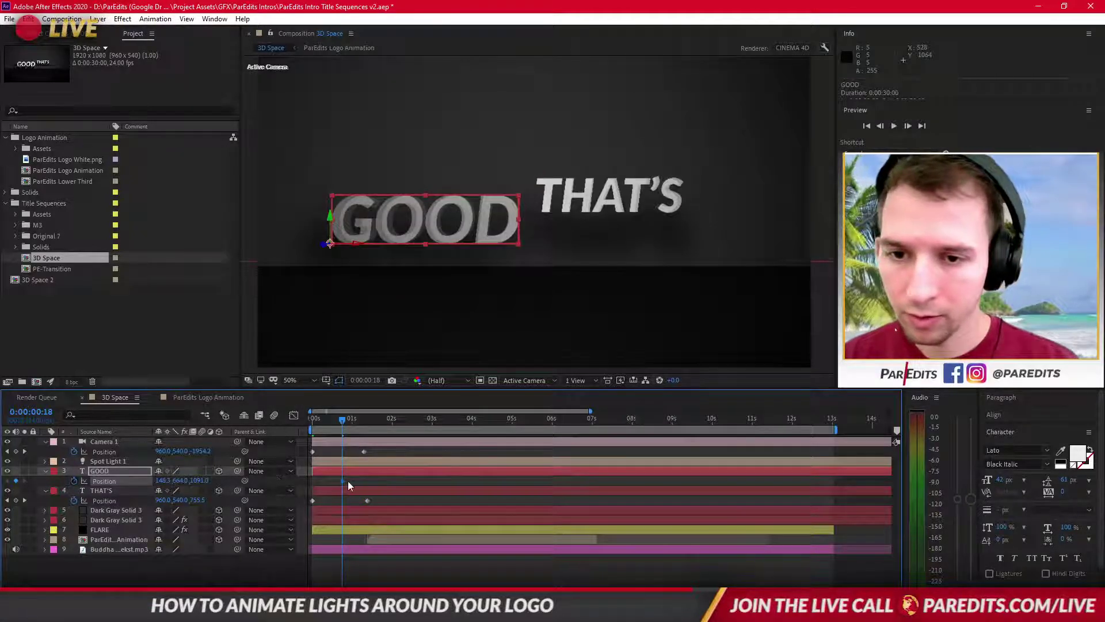
{"action": "left_click_drag", "start_coordinate": [343, 483], "coordinate": [330, 480]}
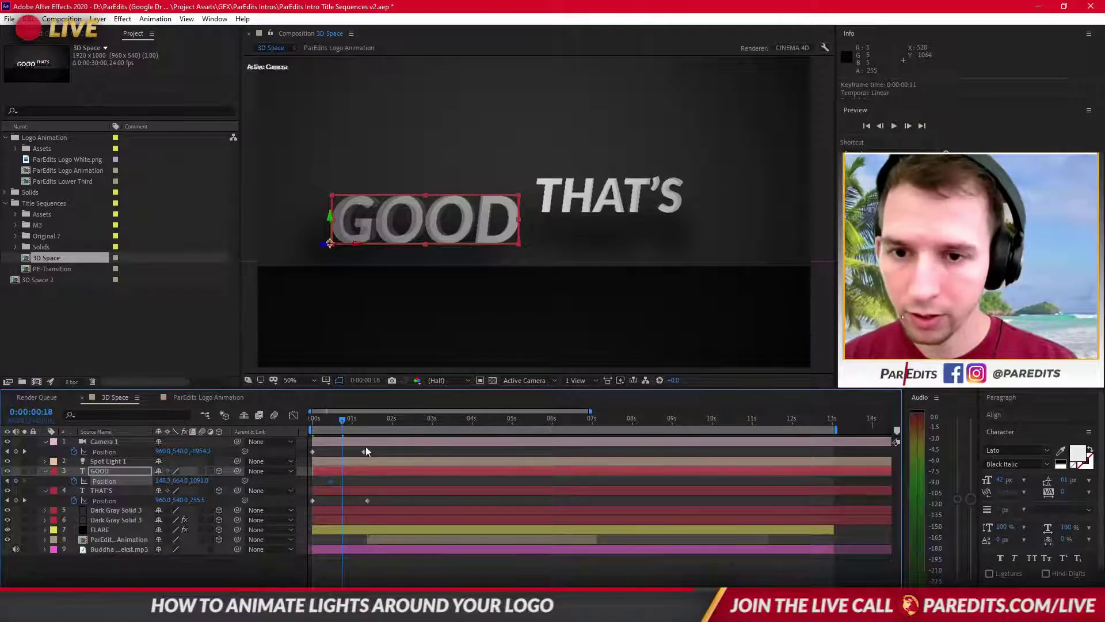
Bring the "GOOD" layer forward to a Z position of about 429 at 0:00:01:09.
{"action": "left_click", "coordinate": [367, 419]}
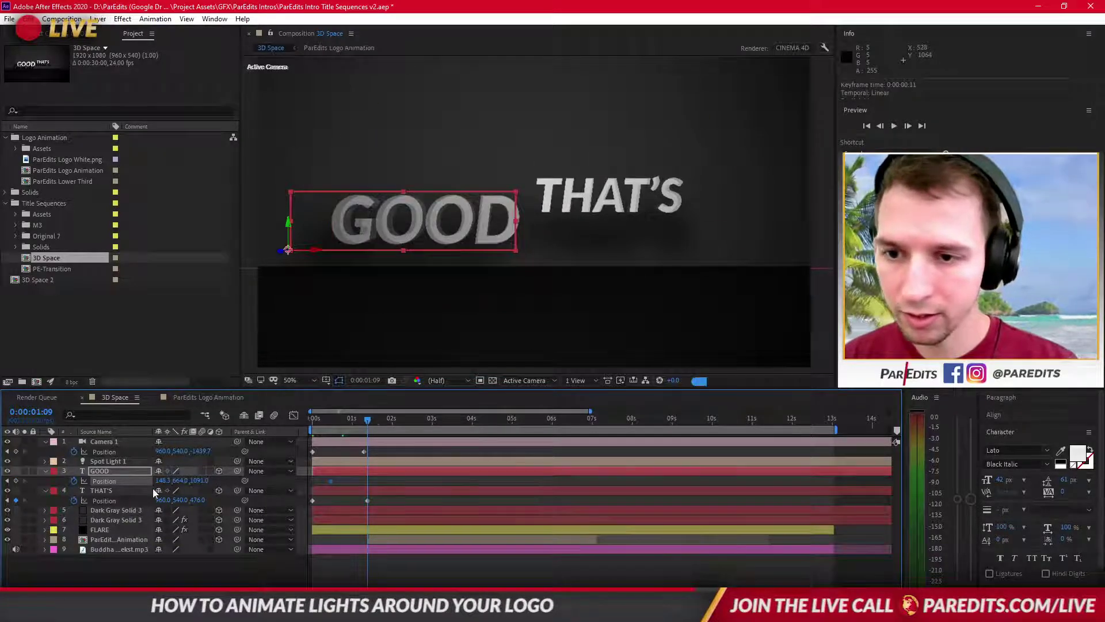
{"action": "left_click_drag", "start_coordinate": [201, 481], "coordinate": [3, 481]}
{"action": "left_click_drag", "start_coordinate": [202, 482], "coordinate": [3, 479]}
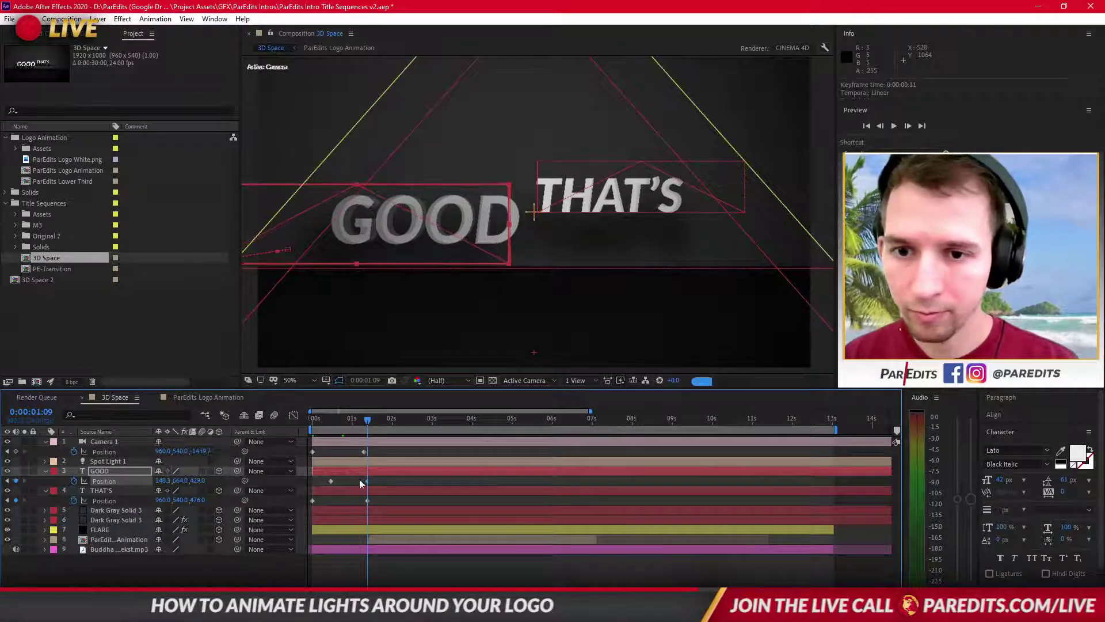
{"action": "left_click", "coordinate": [413, 480]}
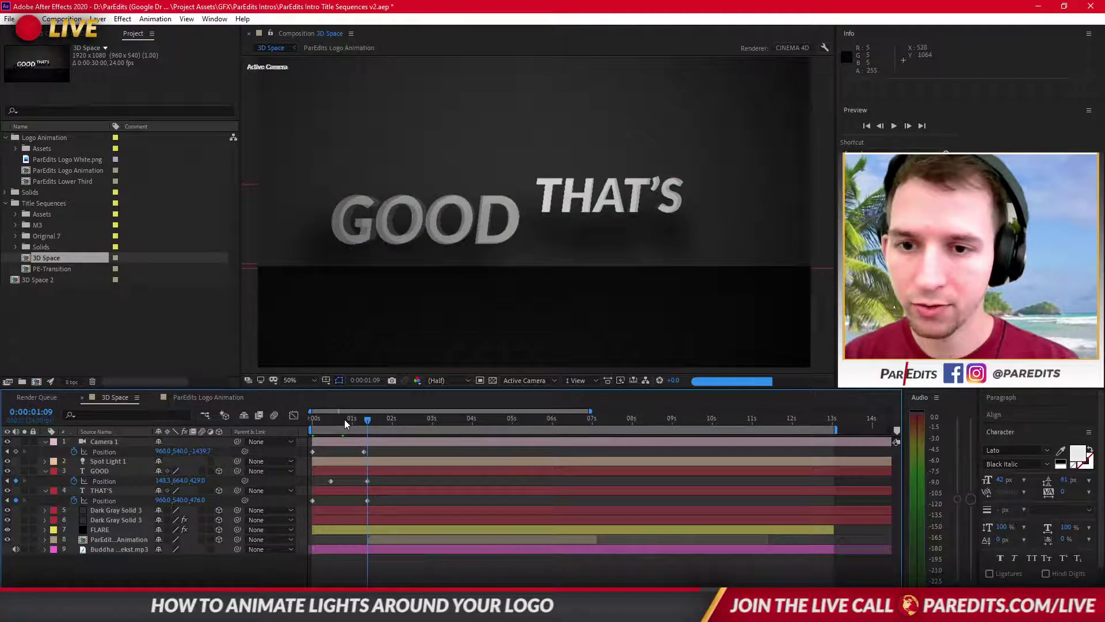
Reveal all keyframed properties of the "GOOD" and "THAT'S" layers in the timeline.
{"action": "left_click", "coordinate": [368, 472]}
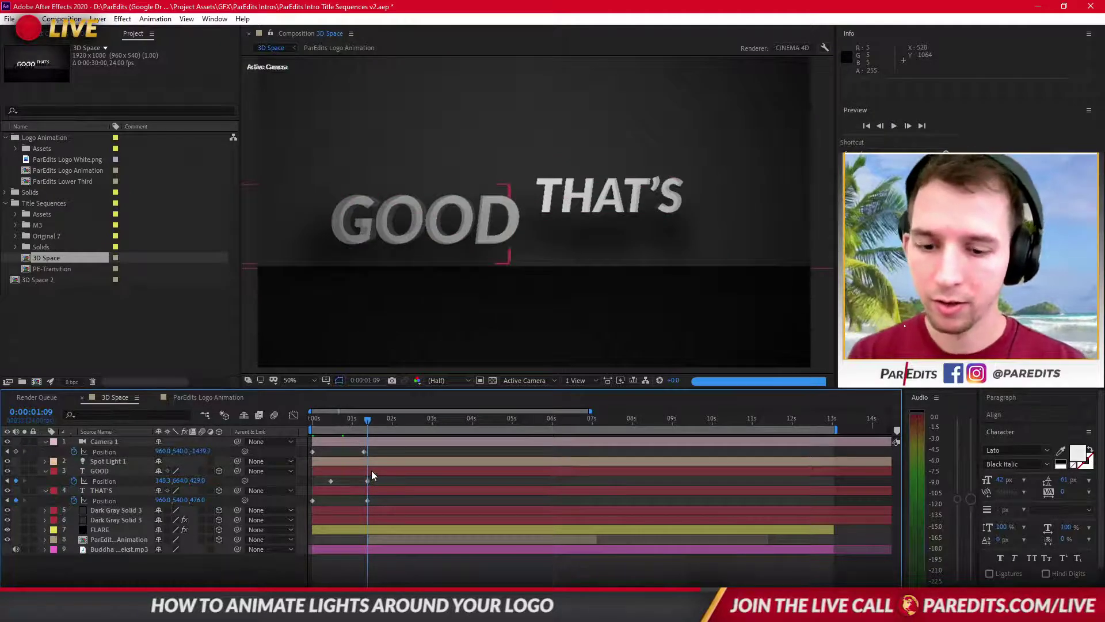
{"action": "key", "text": "u"}
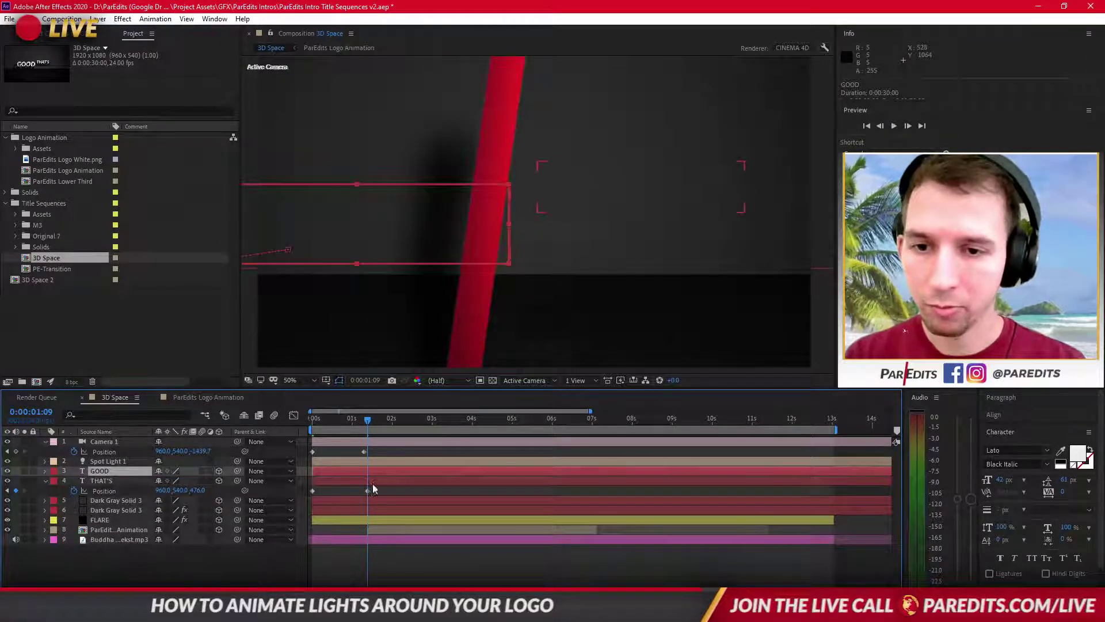
{"action": "key", "text": "u"}
{"action": "left_click", "coordinate": [390, 498]}
{"action": "key", "text": "u"}
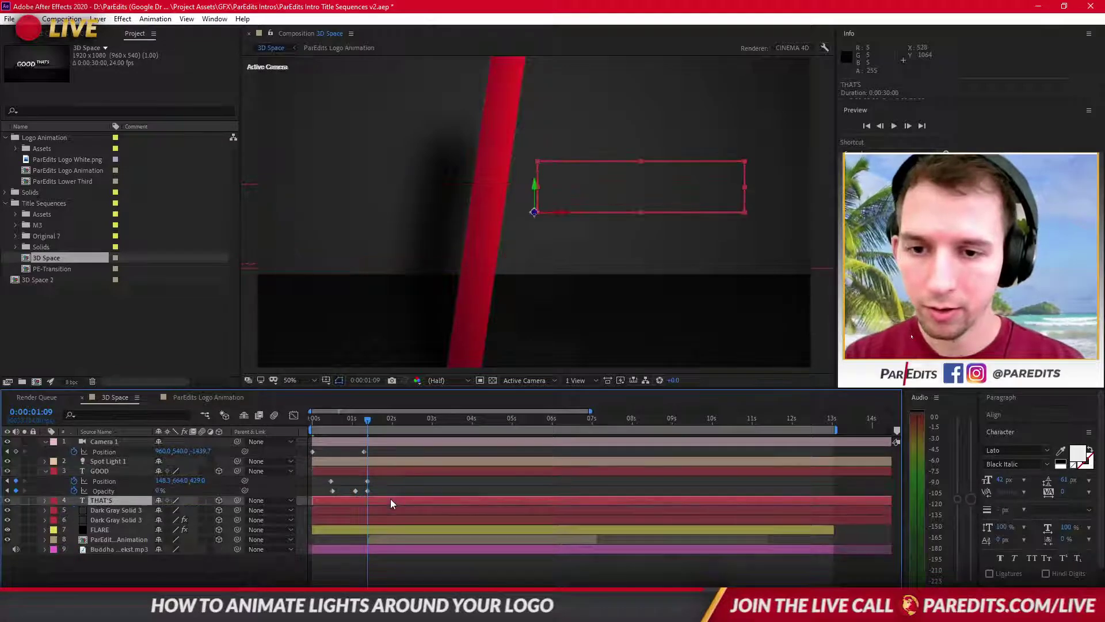
{"action": "key", "text": "u"}
Preview the text, camera and flare animation repeatedly from the start of the composition.
{"action": "left_click_drag", "start_coordinate": [309, 422], "coordinate": [296, 422]}
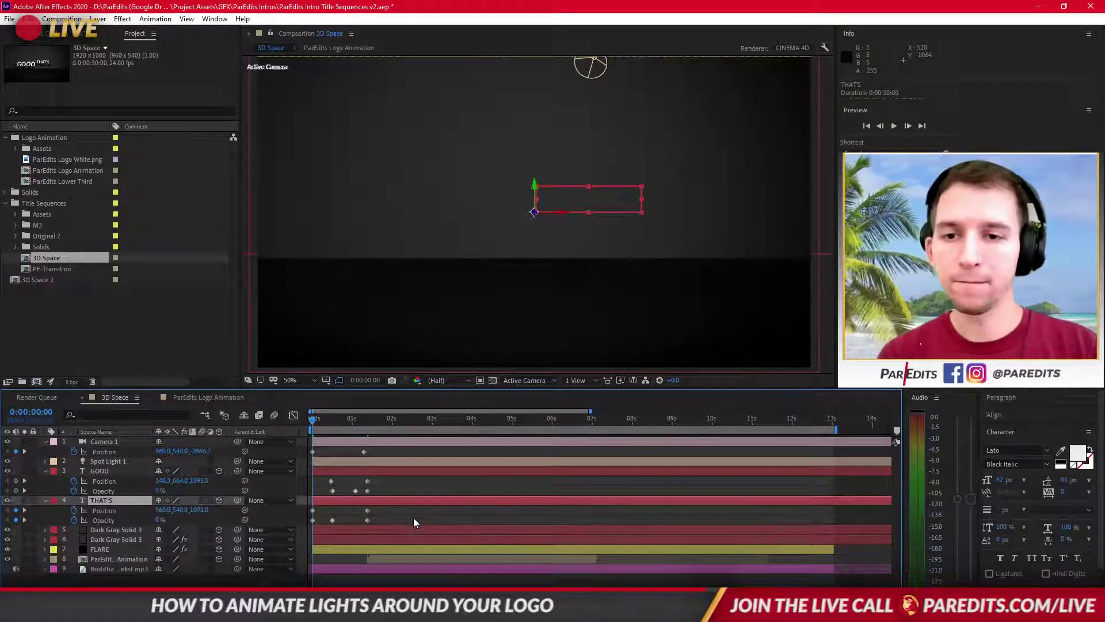
{"action": "left_click", "coordinate": [895, 127]}
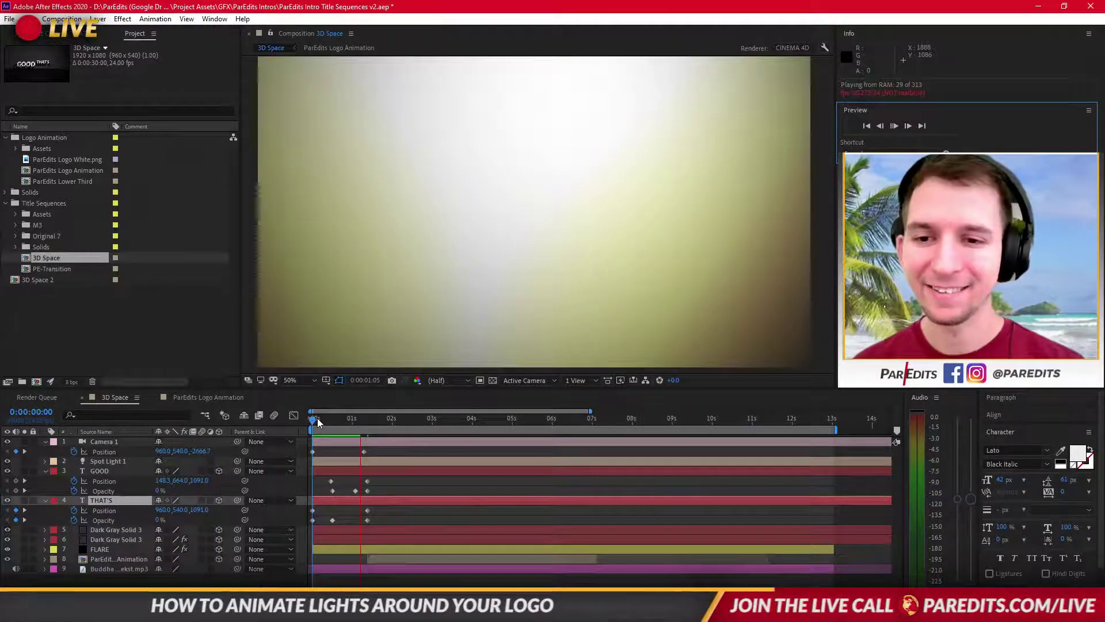
{"action": "key", "text": "space"}
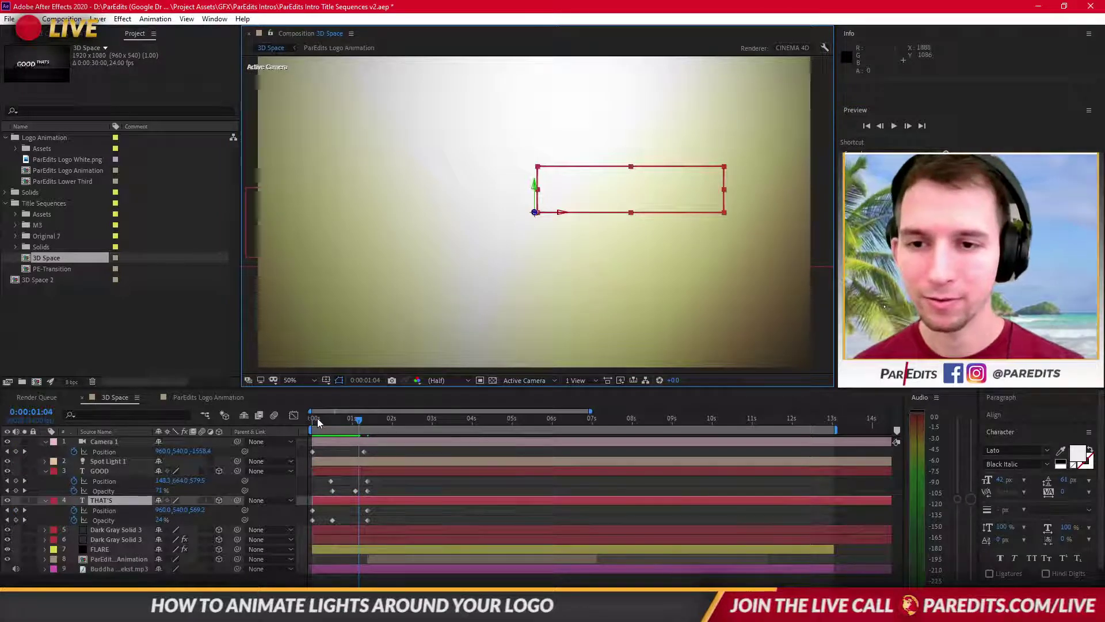
{"action": "left_click_drag", "start_coordinate": [319, 422], "coordinate": [299, 429]}
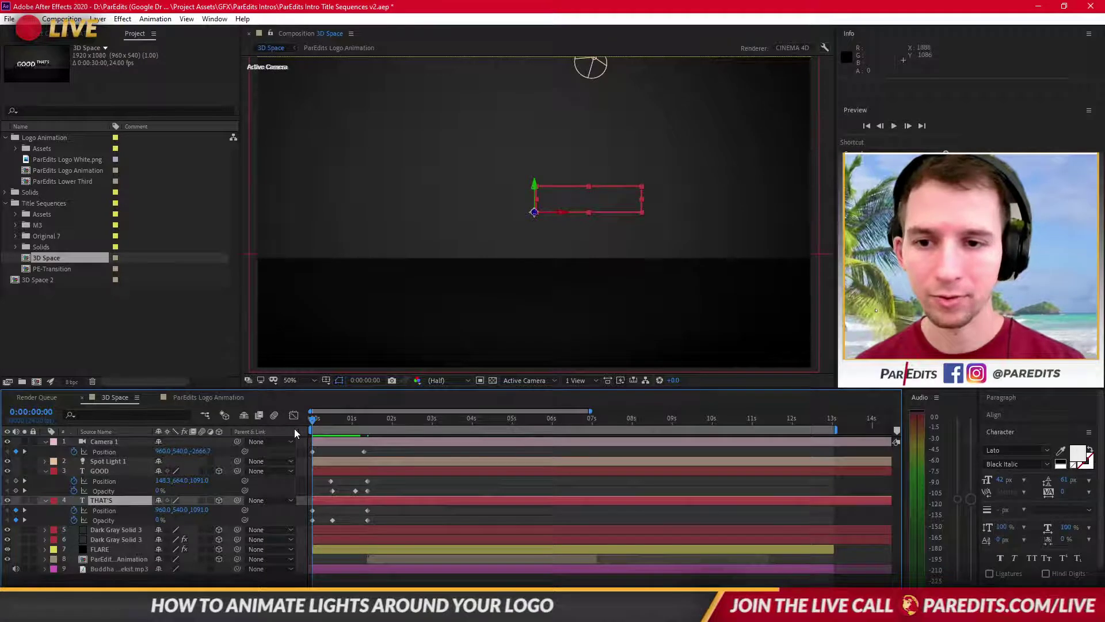
{"action": "key", "text": "space"}
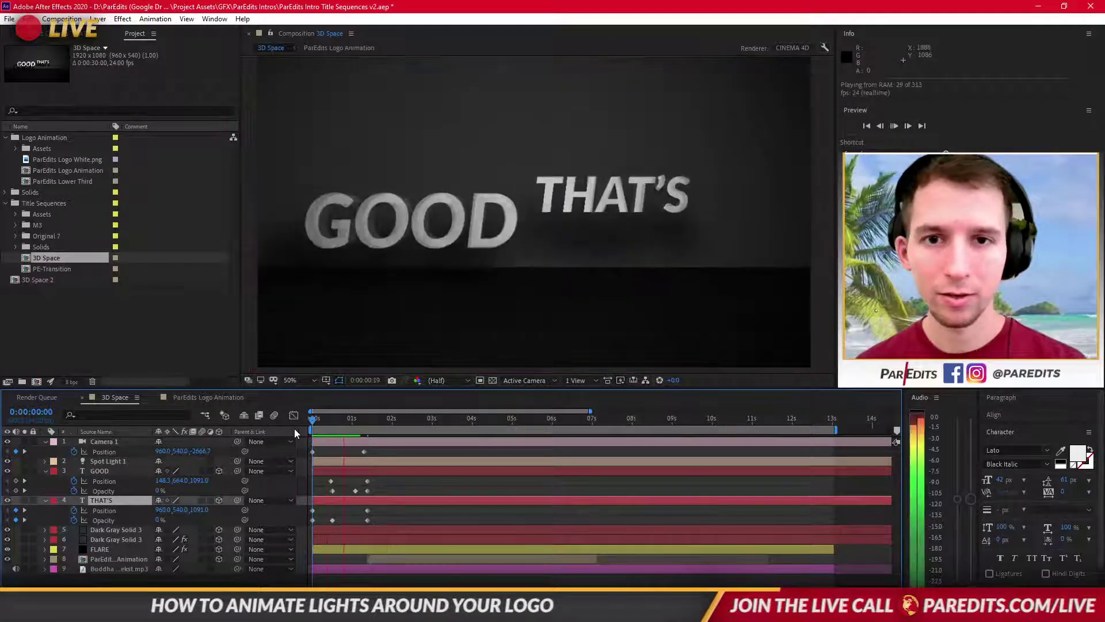
{"action": "left_click", "coordinate": [360, 421]}
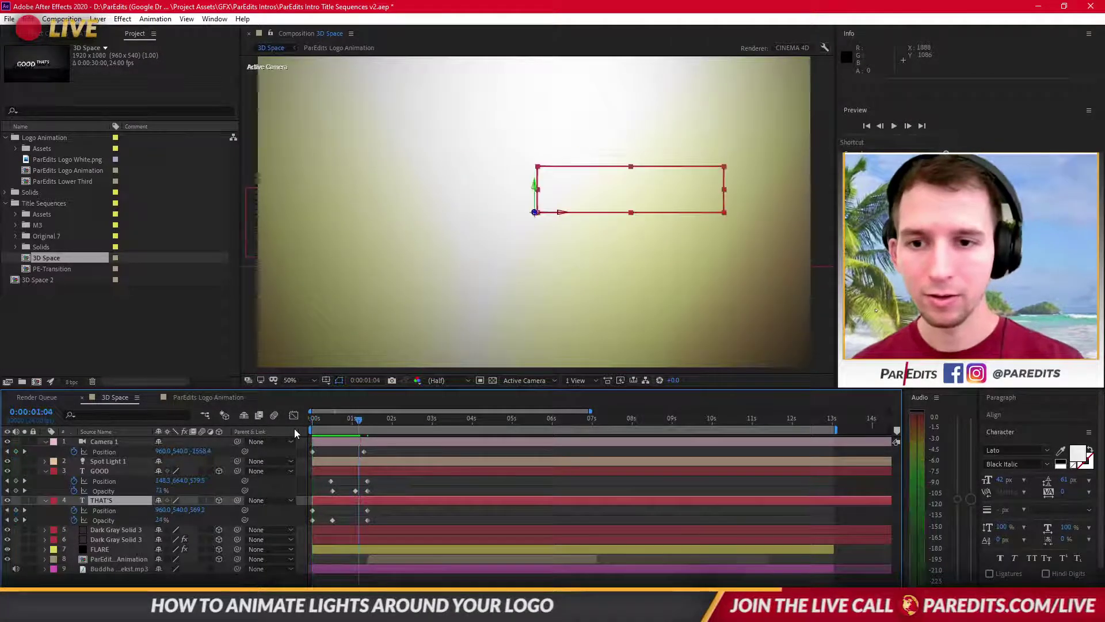
{"action": "left_click_drag", "start_coordinate": [361, 422], "coordinate": [296, 427]}
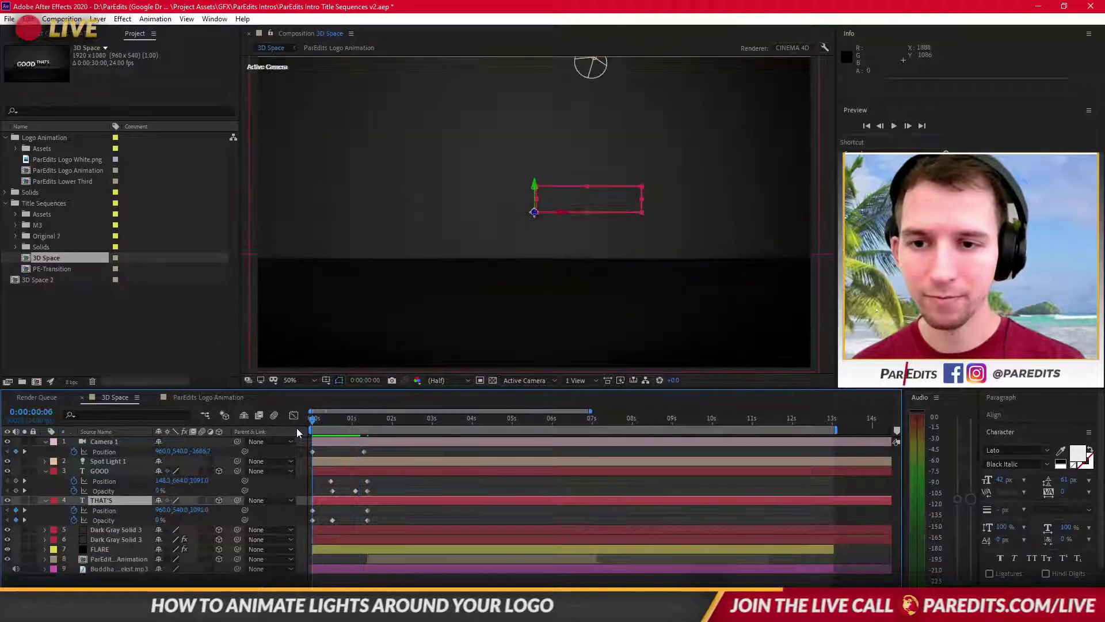
{"action": "key", "text": "space"}
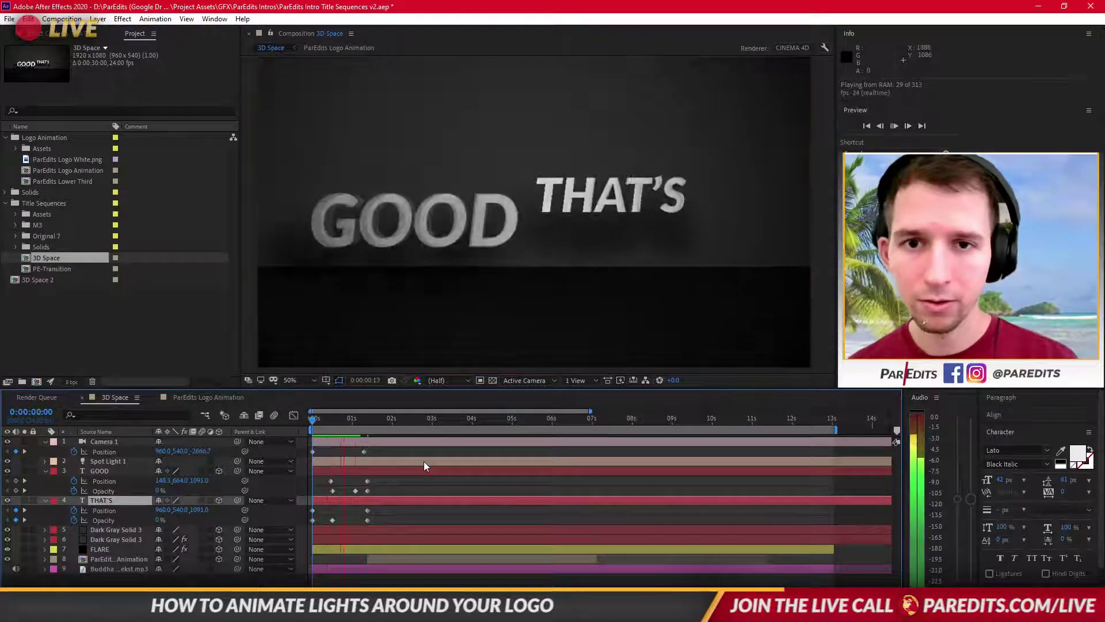
{"action": "key", "text": "space"}
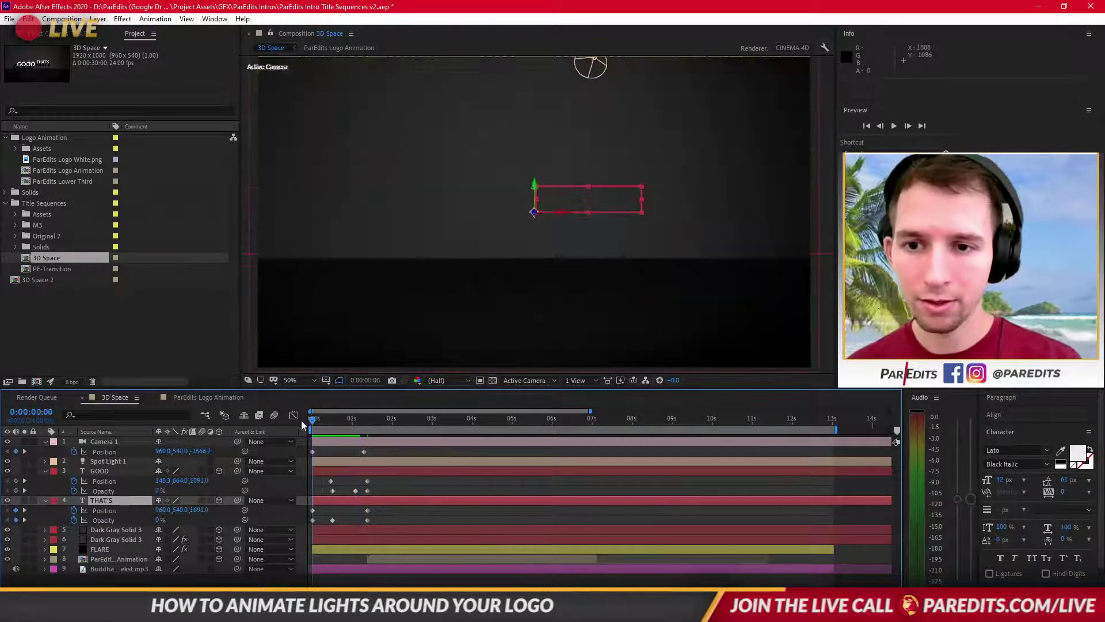
{"action": "key", "text": "space"}
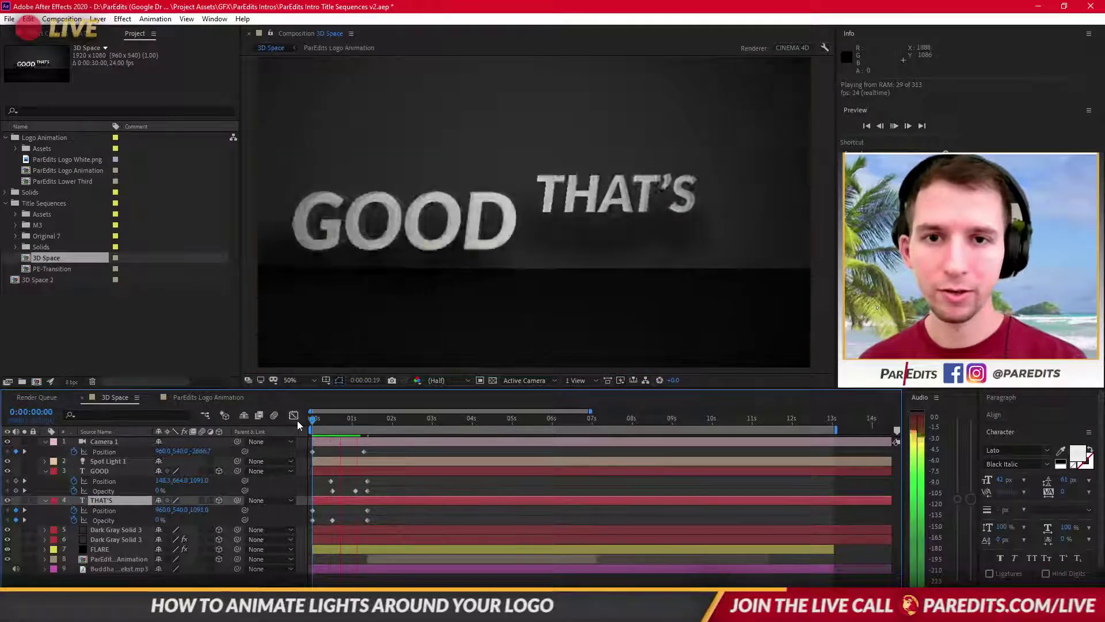
{"action": "key", "text": "space"}
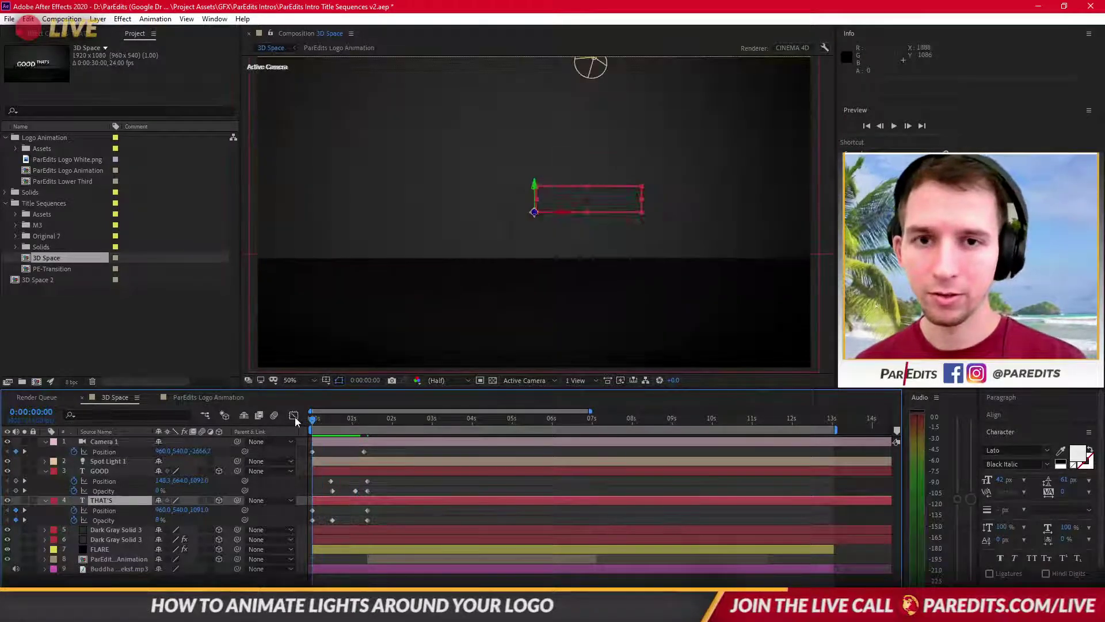
{"action": "key", "text": "space"}
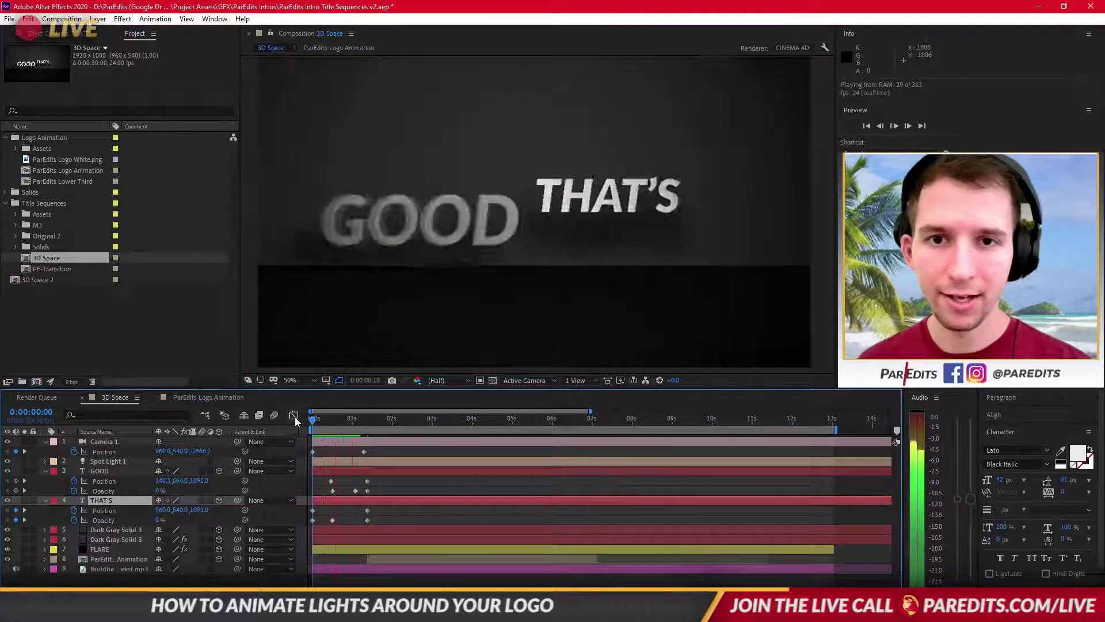
{"action": "key", "text": "space"}
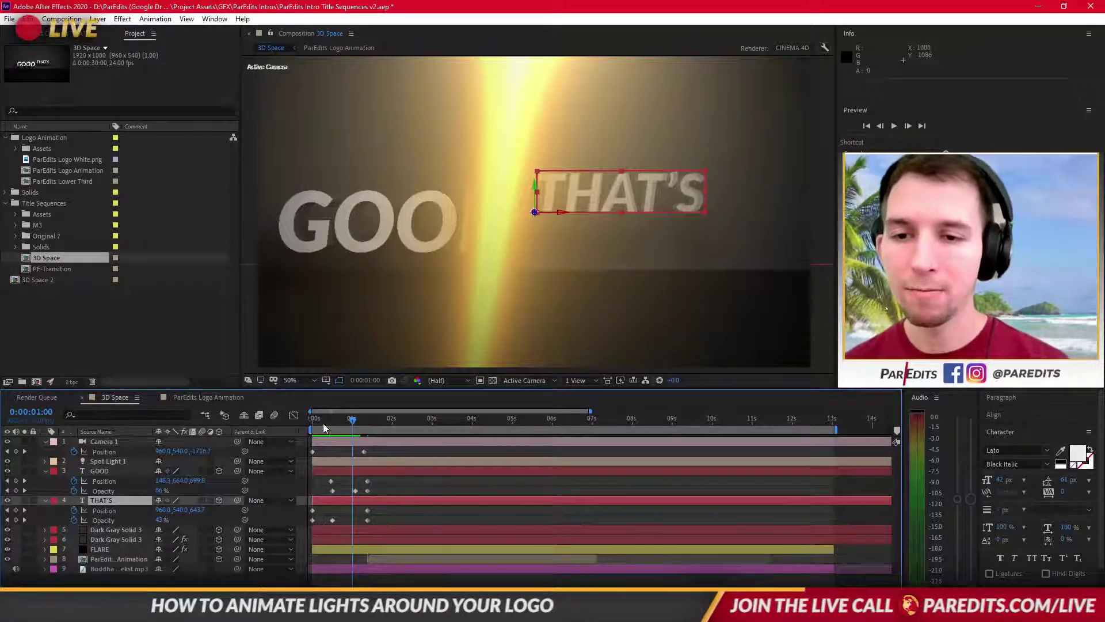
{"action": "left_click_drag", "start_coordinate": [323, 423], "coordinate": [294, 422]}
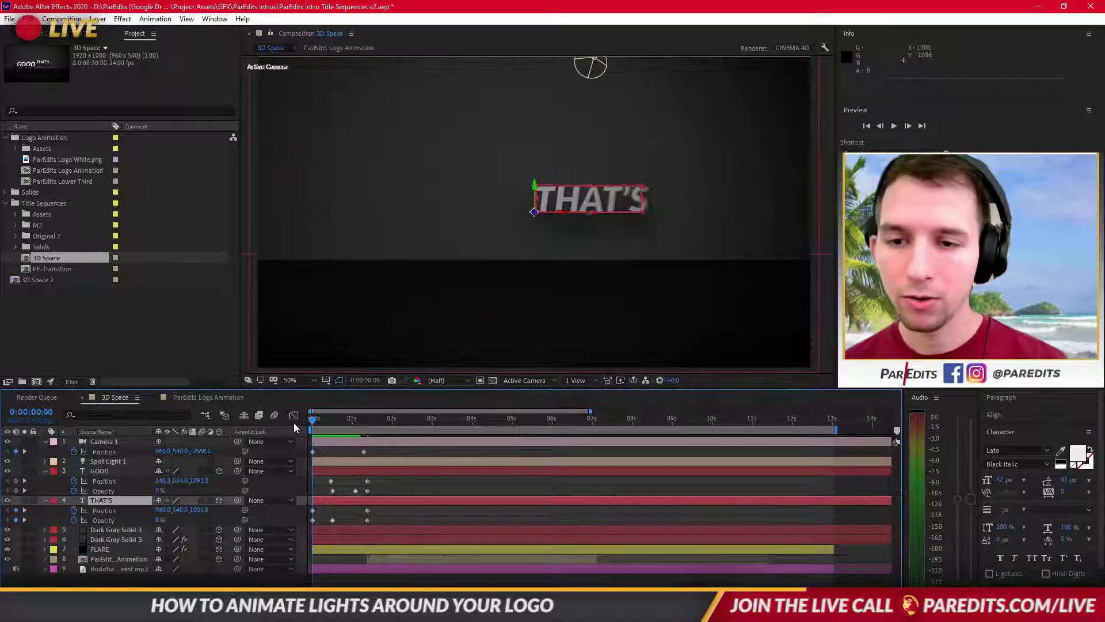
{"action": "key", "text": "space"}
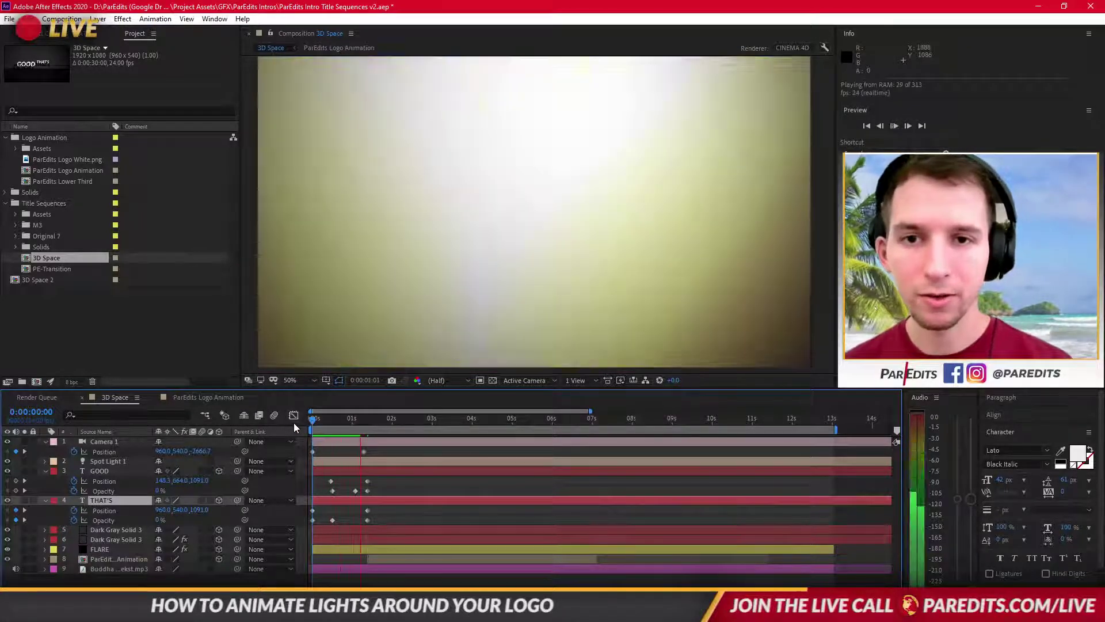
{"action": "key", "text": "space"}
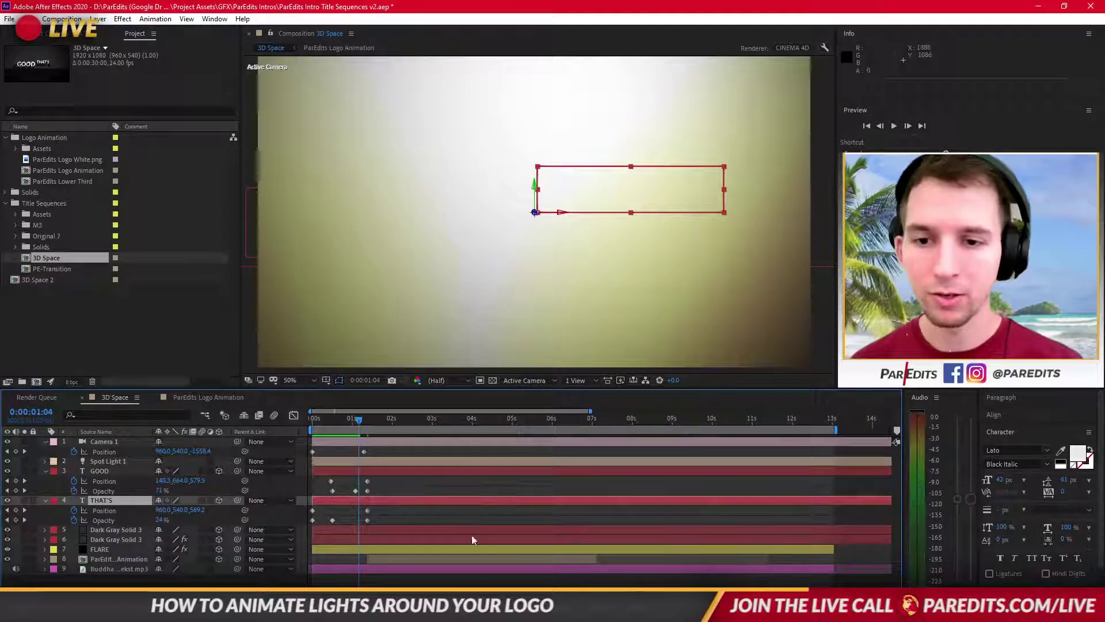
Check the flare at 0:00:01:00 and 0:00:01:12, select the FLARE layer and show the composition in two views.
{"action": "left_click", "coordinate": [352, 419]}
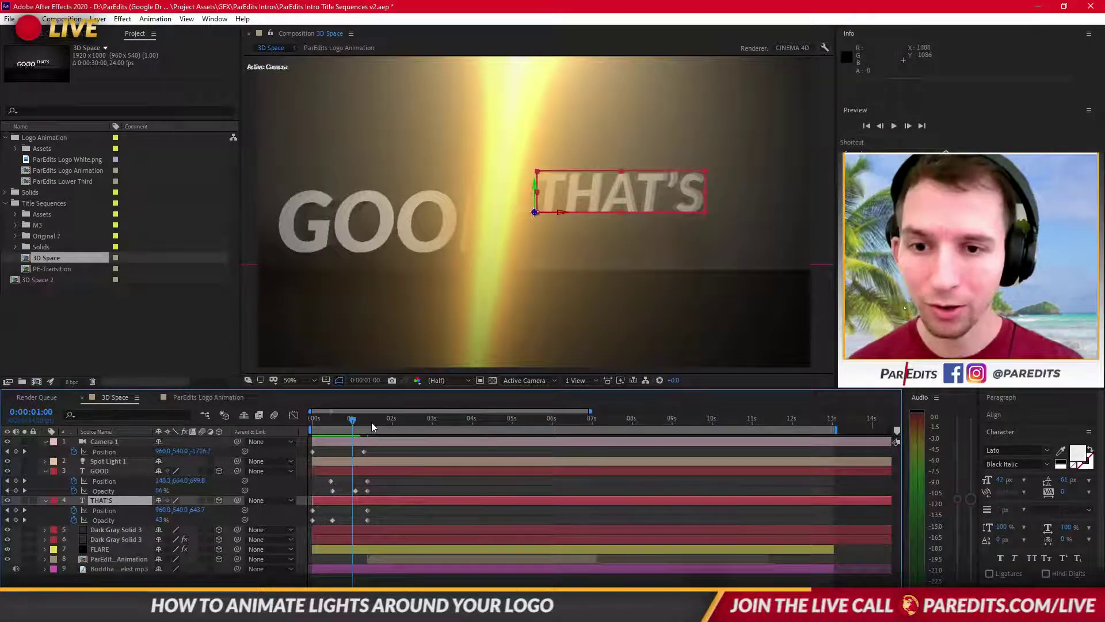
{"action": "left_click", "coordinate": [372, 422]}
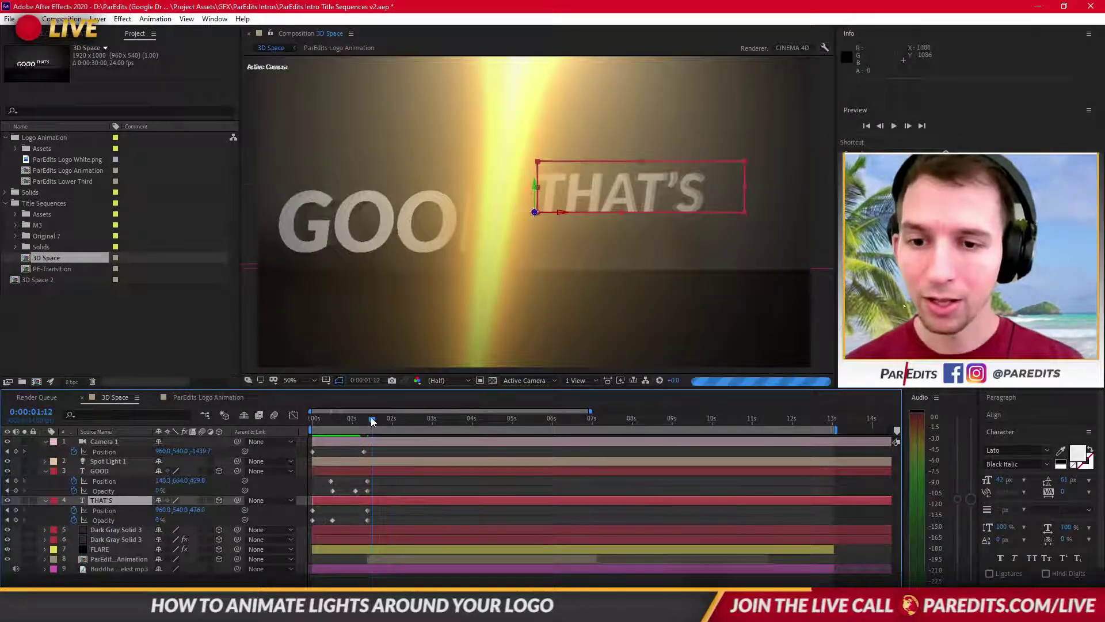
{"action": "left_click", "coordinate": [383, 560]}
{"action": "left_click", "coordinate": [388, 550]}
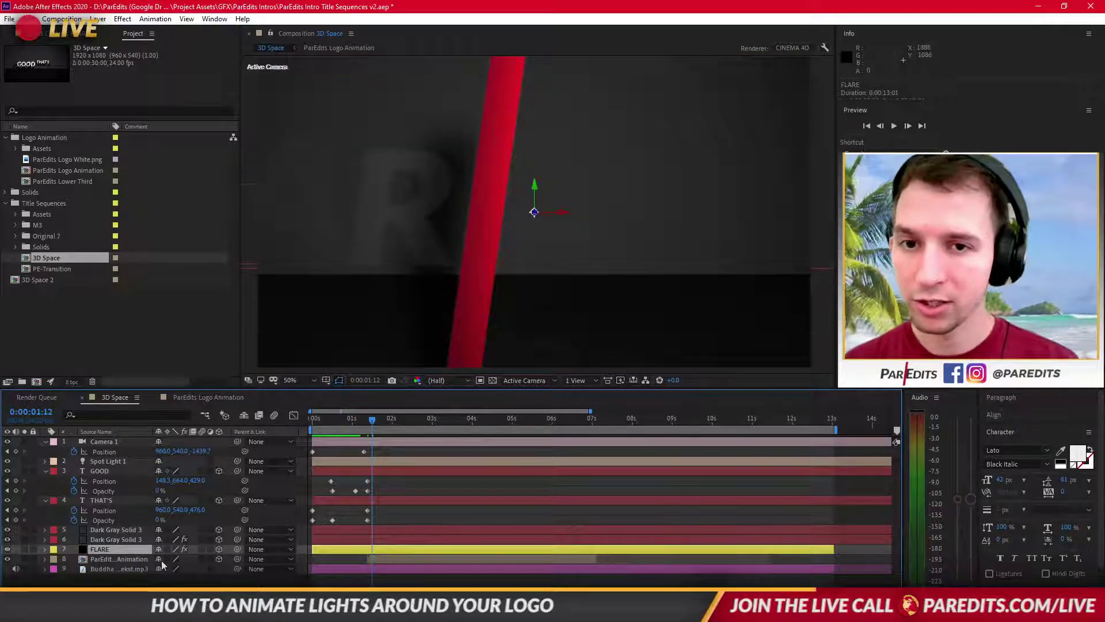
{"action": "left_click", "coordinate": [575, 381]}
{"action": "left_click", "coordinate": [600, 406]}
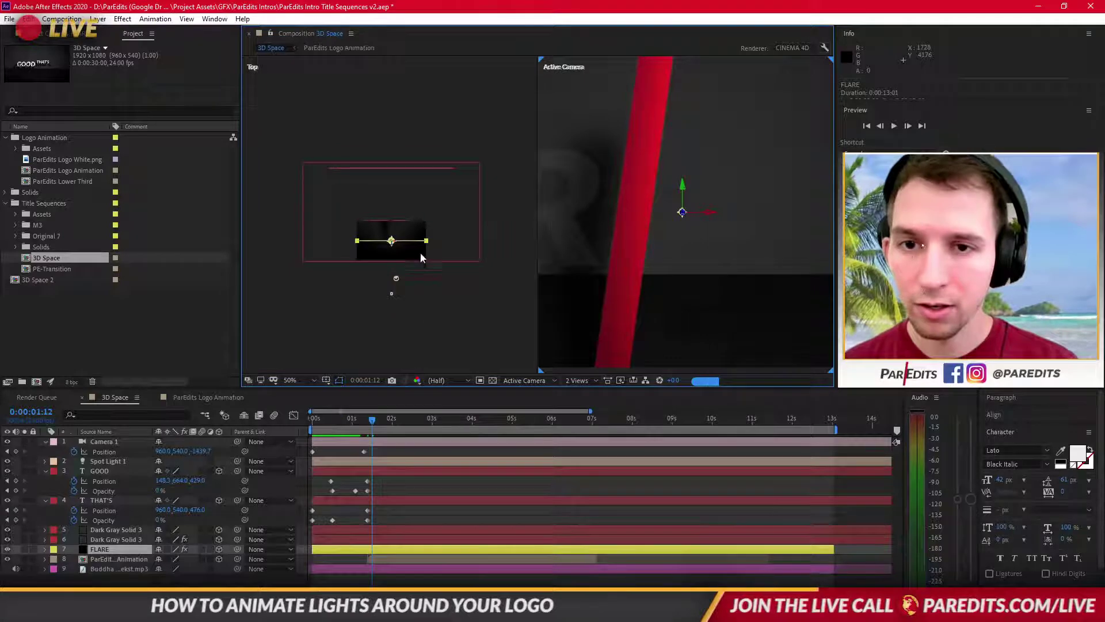
Push the FLARE layer back to a Z position of about 534 with the current time at 0:00:01:07.
{"action": "left_click", "coordinate": [361, 443]}
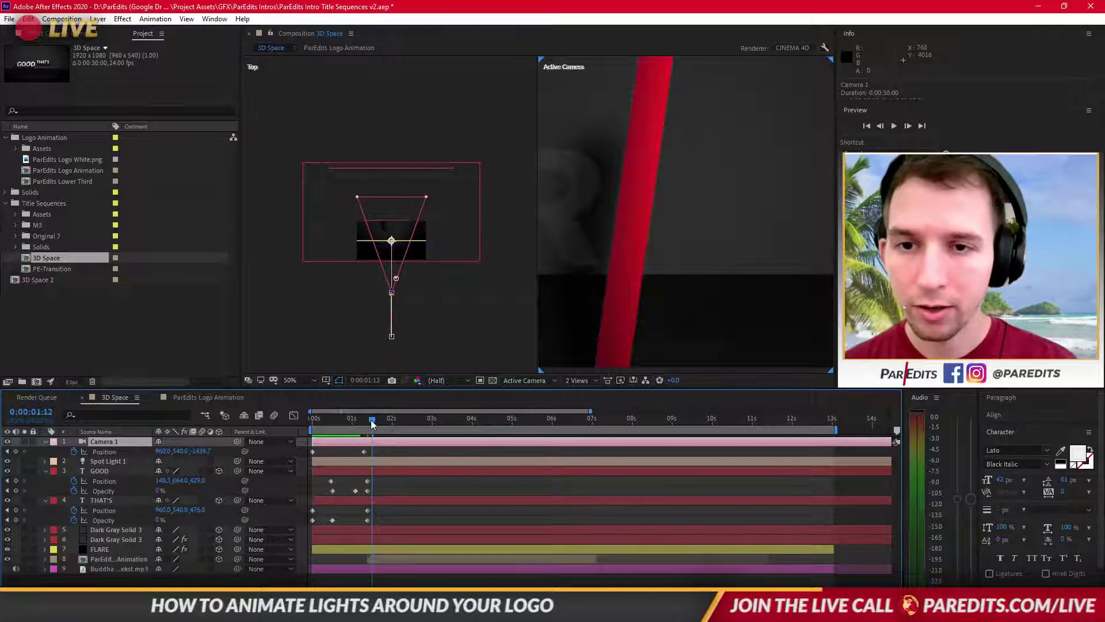
{"action": "mouse_move", "coordinate": [371, 424]}
{"action": "left_mouse_down"}
{"action": "mouse_move", "coordinate": [351, 433]}
{"action": "mouse_move", "coordinate": [388, 435]}
{"action": "mouse_move", "coordinate": [367, 433]}
{"action": "left_mouse_up"}
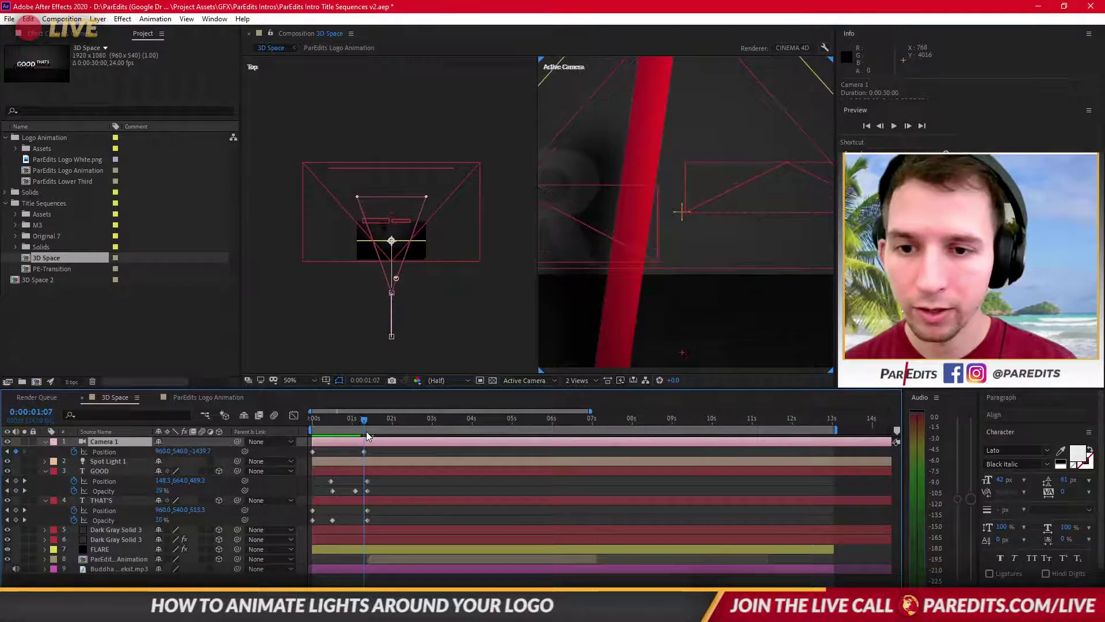
{"action": "left_click", "coordinate": [376, 551]}
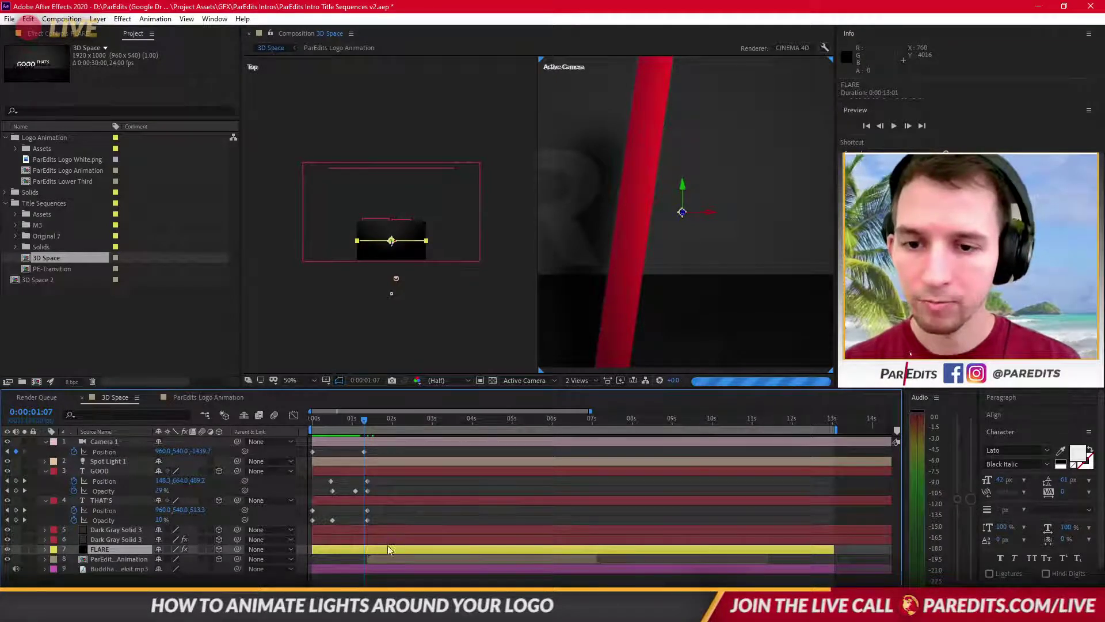
{"action": "key", "text": "p"}
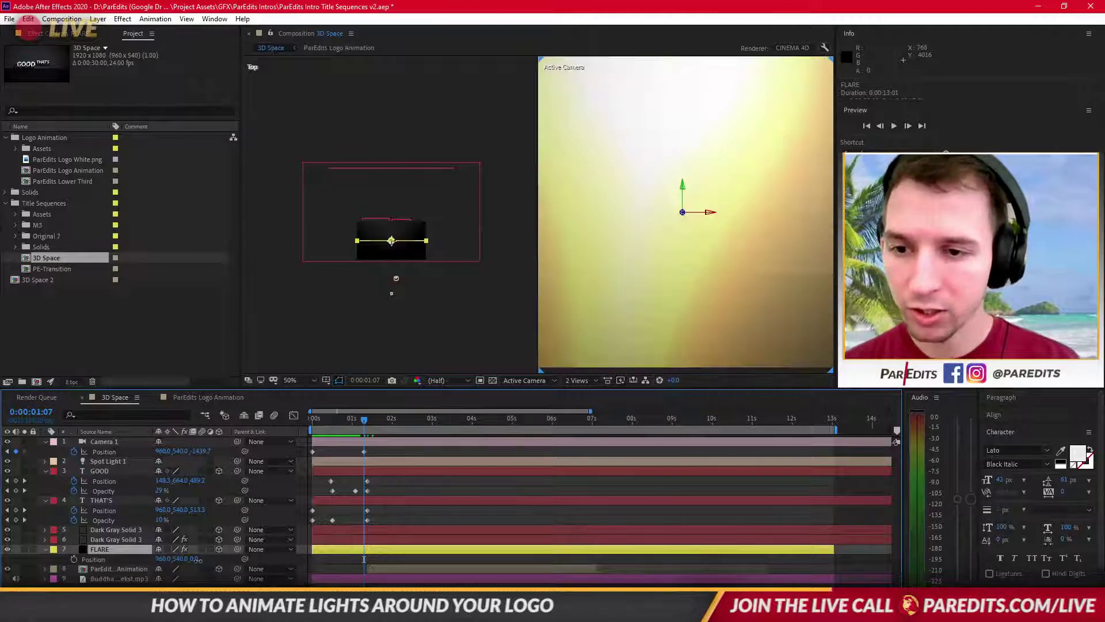
{"action": "left_click_drag", "start_coordinate": [198, 560], "coordinate": [471, 527]}
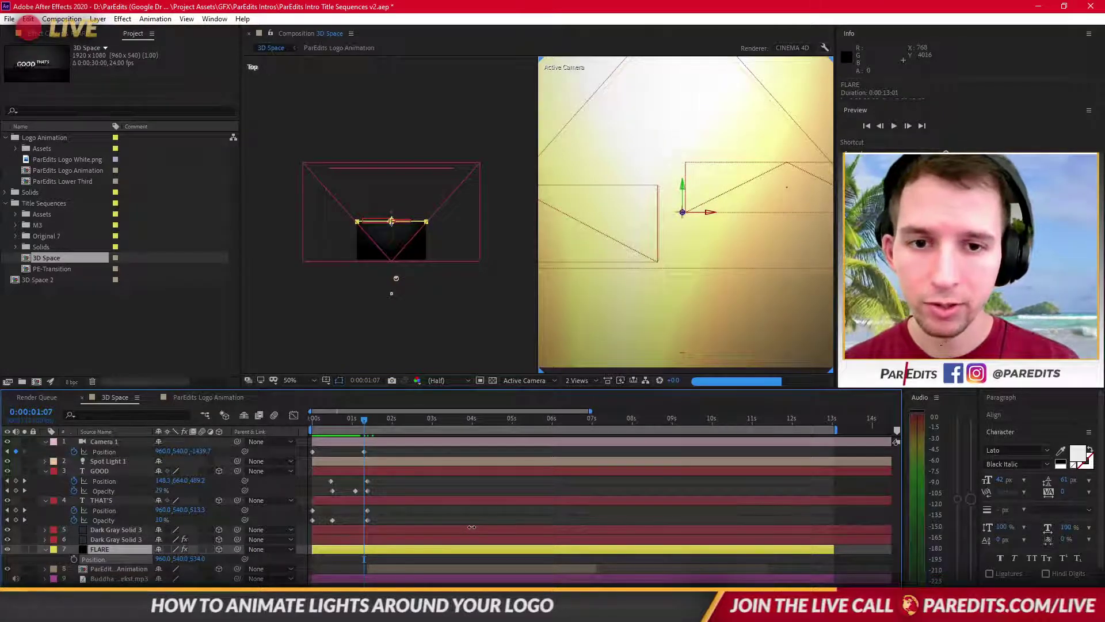
{"action": "scroll", "coordinate": [683, 298], "scroll_direction": "down", "scroll_amount": 2}
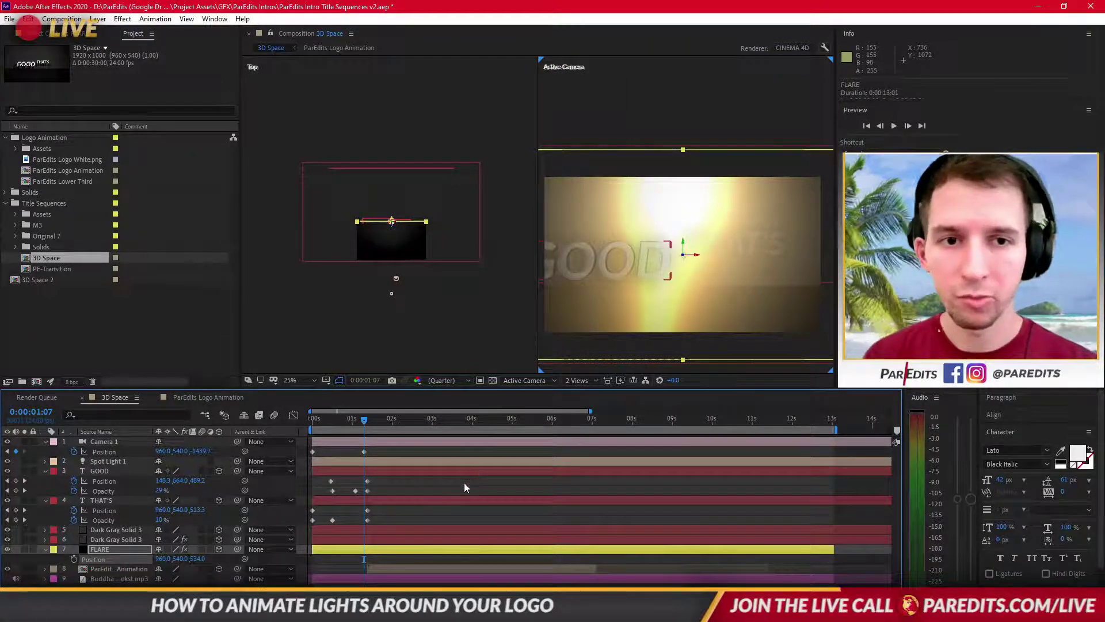
Reveal the Position of the ParEdits Logo Animation layer and set its Z value to 534.
{"action": "left_click", "coordinate": [381, 419]}
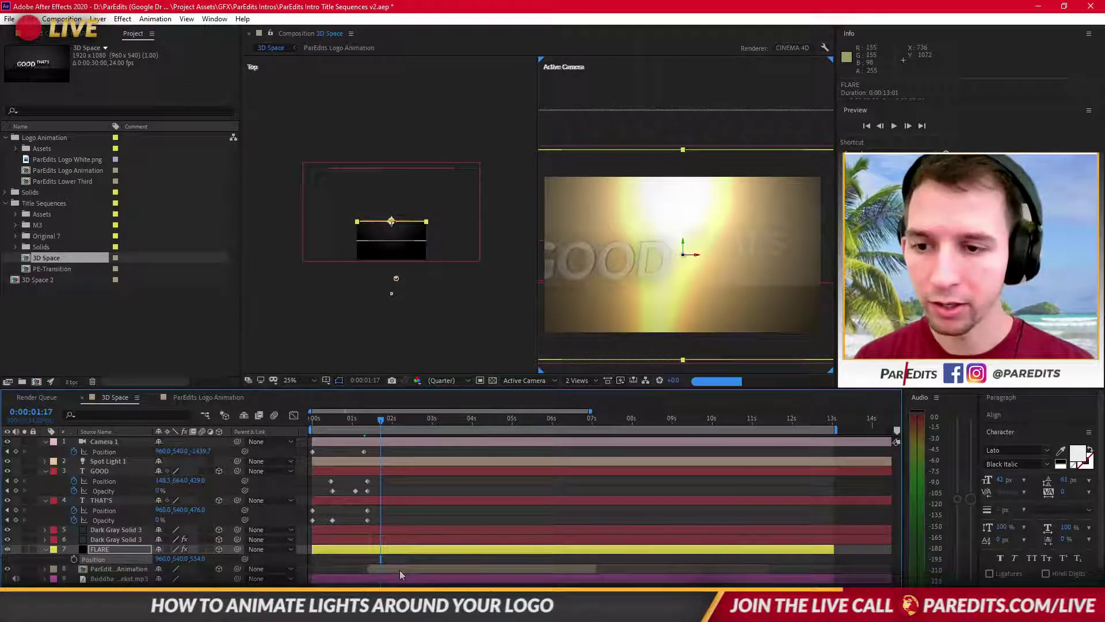
{"action": "left_click", "coordinate": [342, 567]}
{"action": "key", "text": "p"}
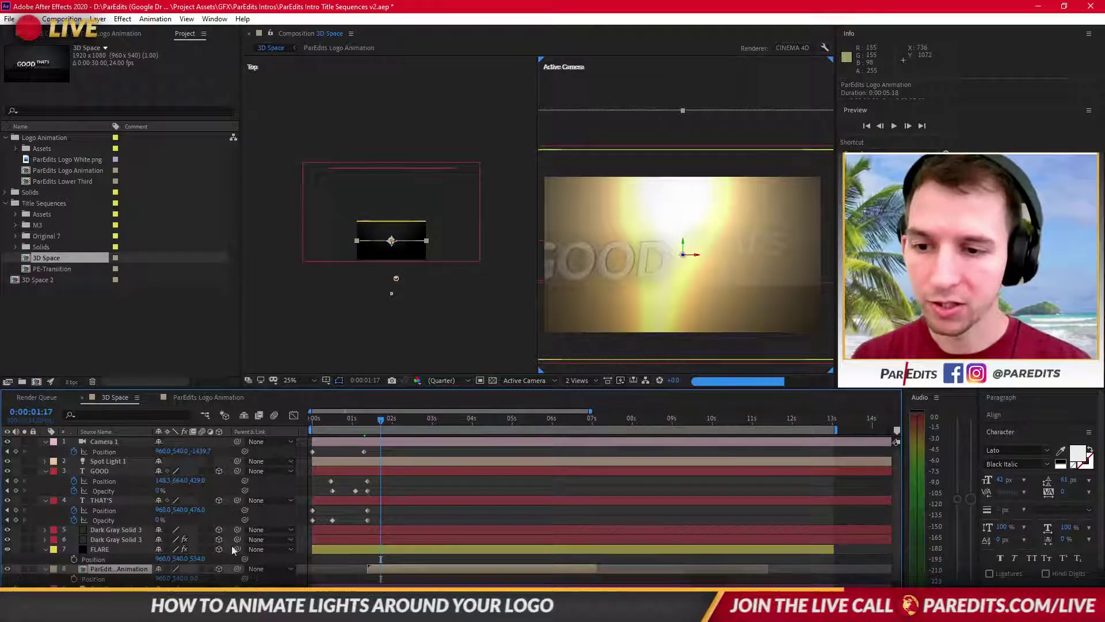
{"action": "left_click", "coordinate": [194, 578]}
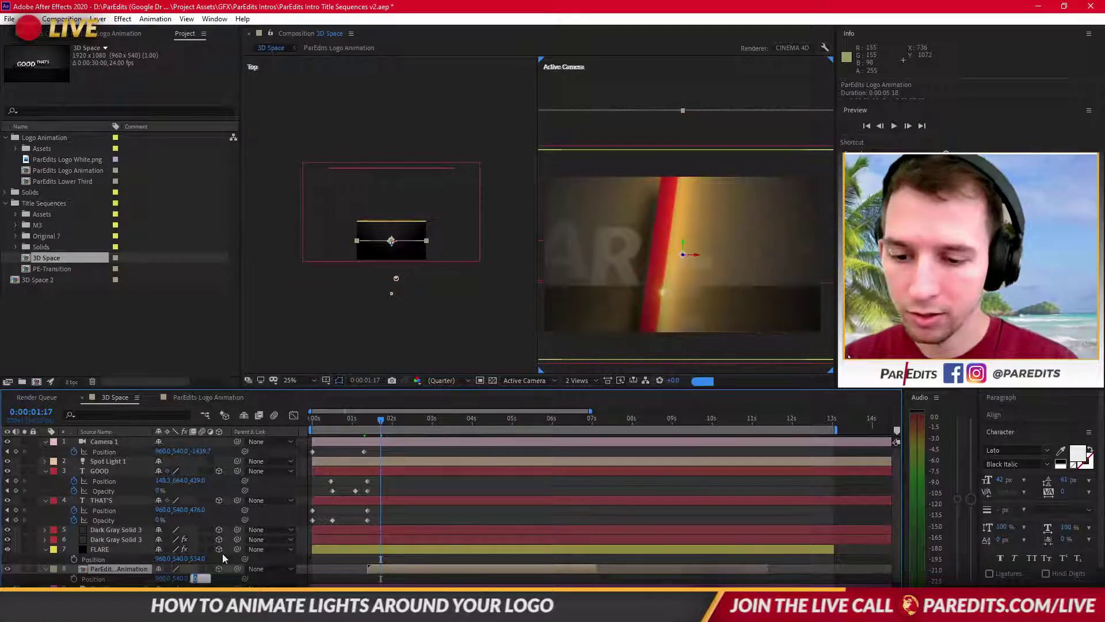
{"action": "type", "text": "534"}
{"action": "key", "text": "Return"}
{"action": "key", "text": "Return"}
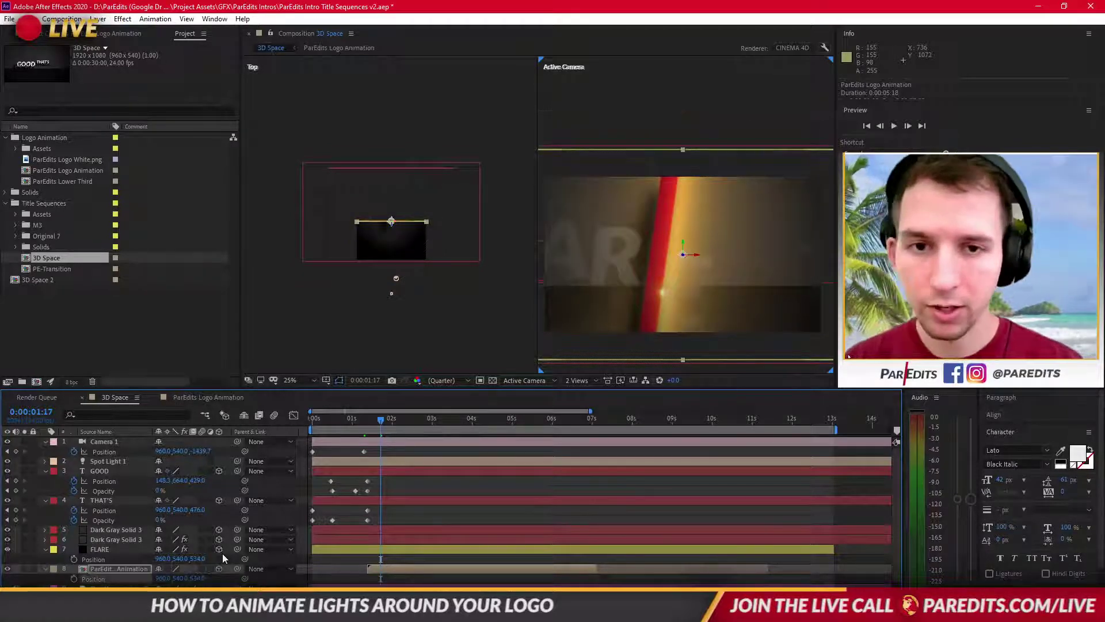
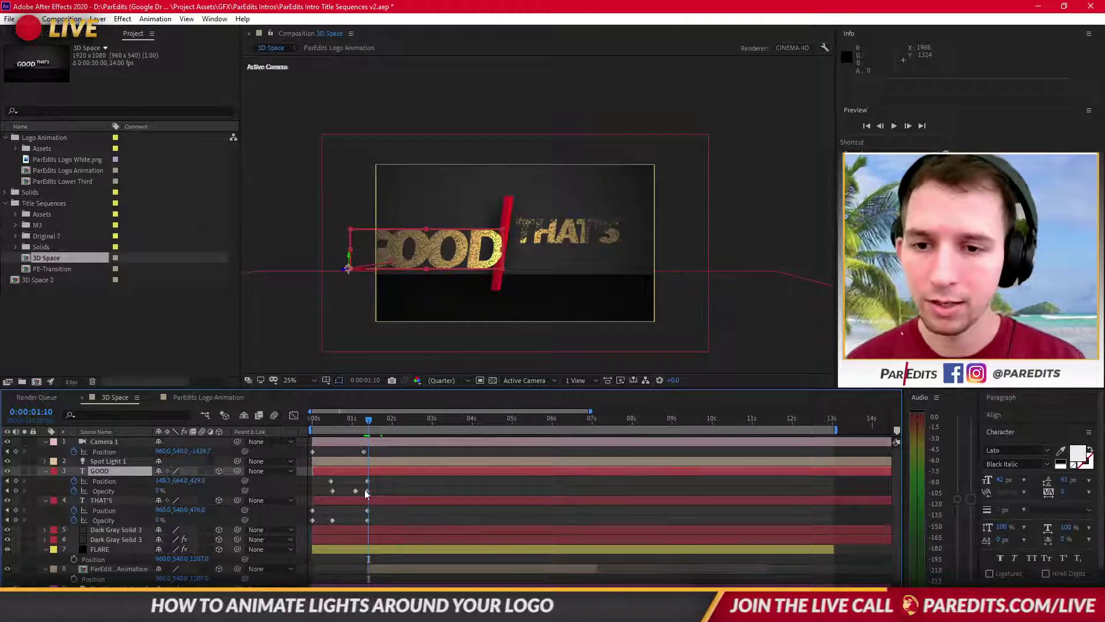
Check the frames around 0:00:01:08 and move the FLARE and ParEdits Logo Animation layers above the "GOOD" layer.
{"action": "left_click", "coordinate": [366, 424]}
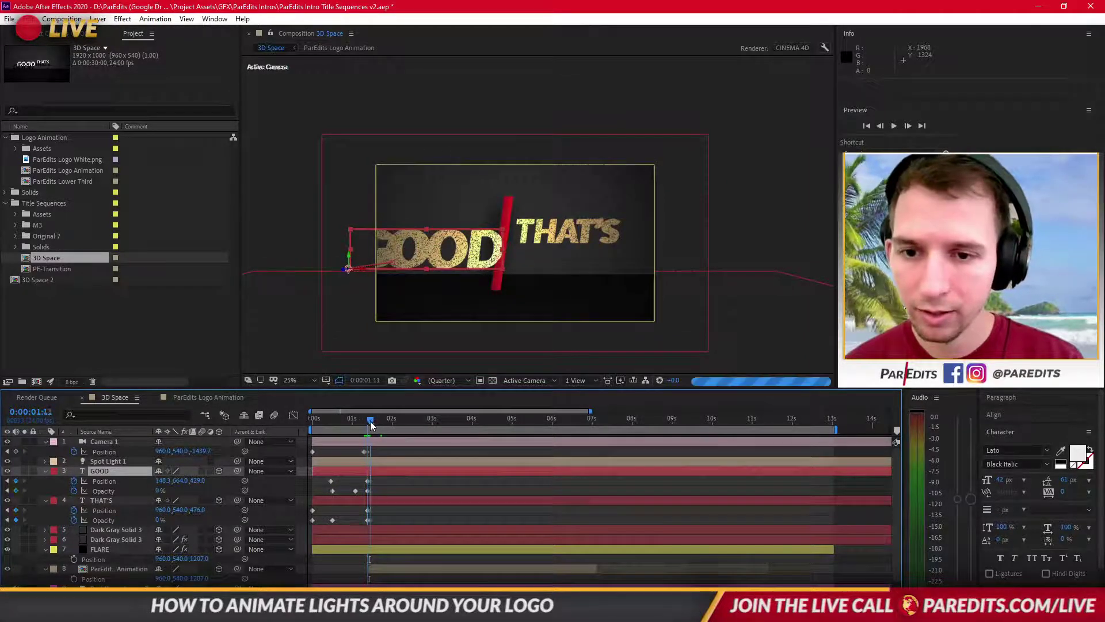
{"action": "left_click", "coordinate": [362, 424]}
{"action": "left_click_drag", "start_coordinate": [362, 421], "coordinate": [368, 426]}
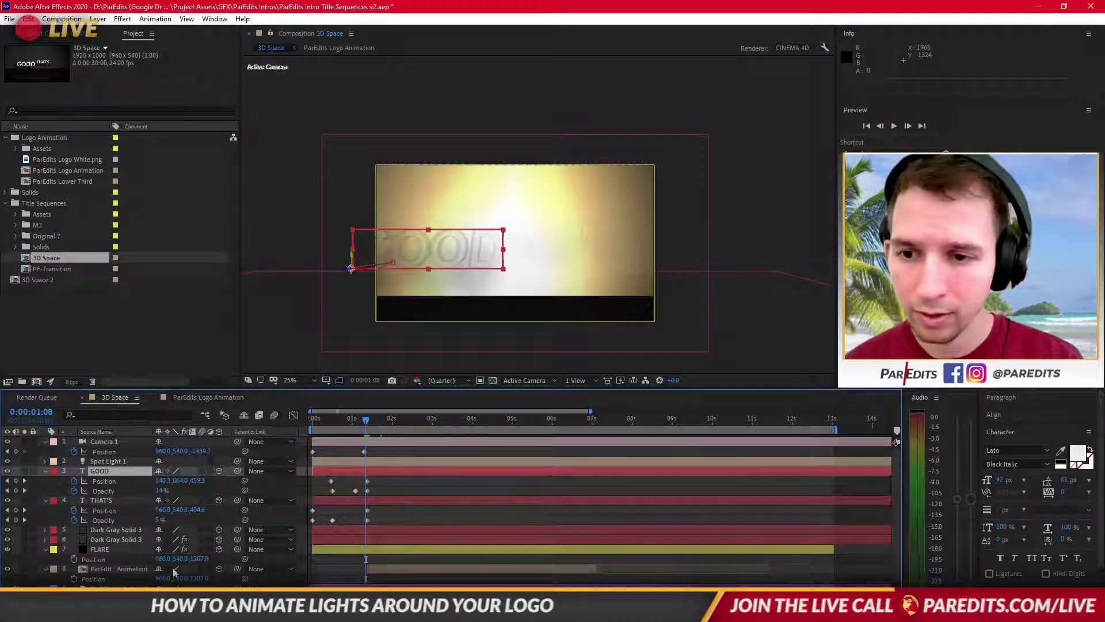
{"action": "left_click_drag", "start_coordinate": [132, 549], "coordinate": [139, 475]}
{"action": "left_click", "coordinate": [120, 569]}
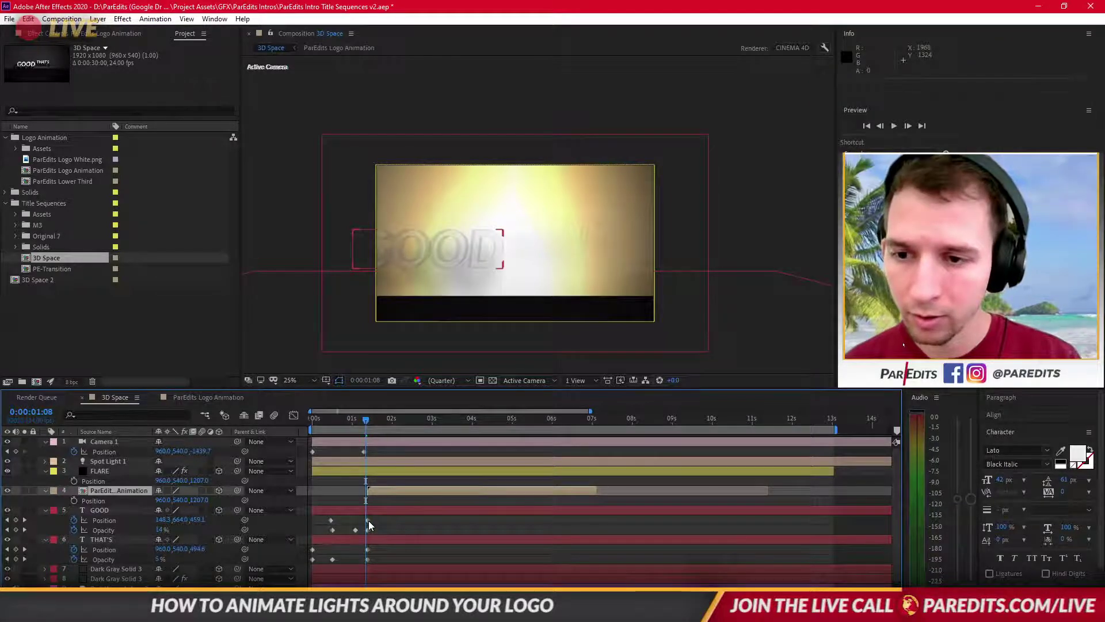
Move the last Opacity keyframes of "GOOD" and "THAT'S" to 0:00:01:08 and preview the animation from the start.
{"action": "left_click_drag", "start_coordinate": [368, 528], "coordinate": [365, 559]}
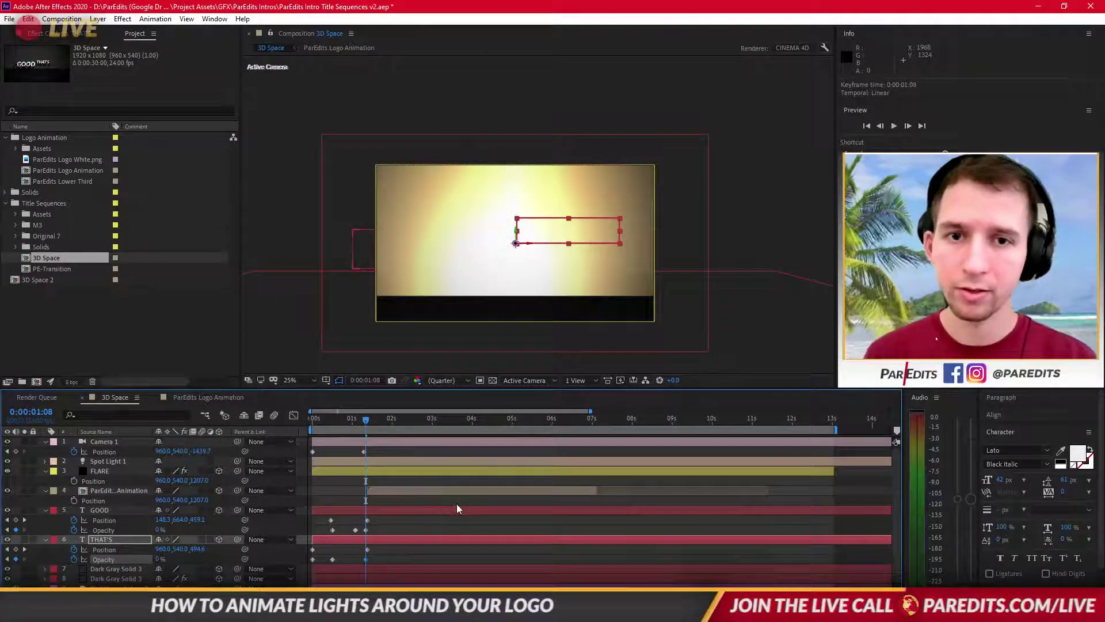
{"action": "left_click_drag", "start_coordinate": [366, 420], "coordinate": [294, 426]}
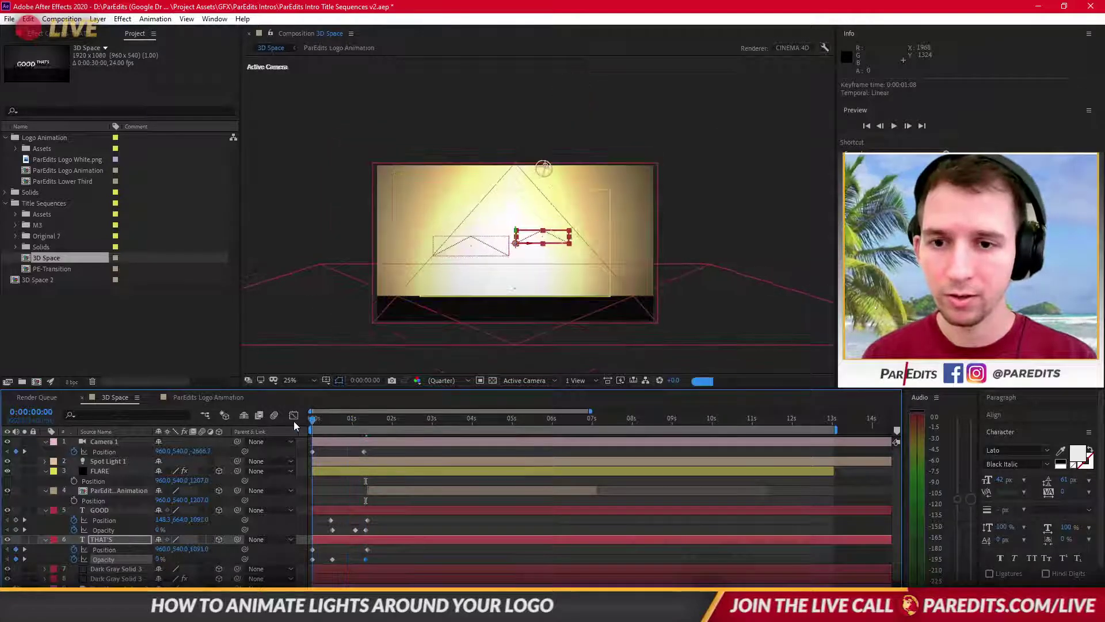
{"action": "key", "text": "space"}
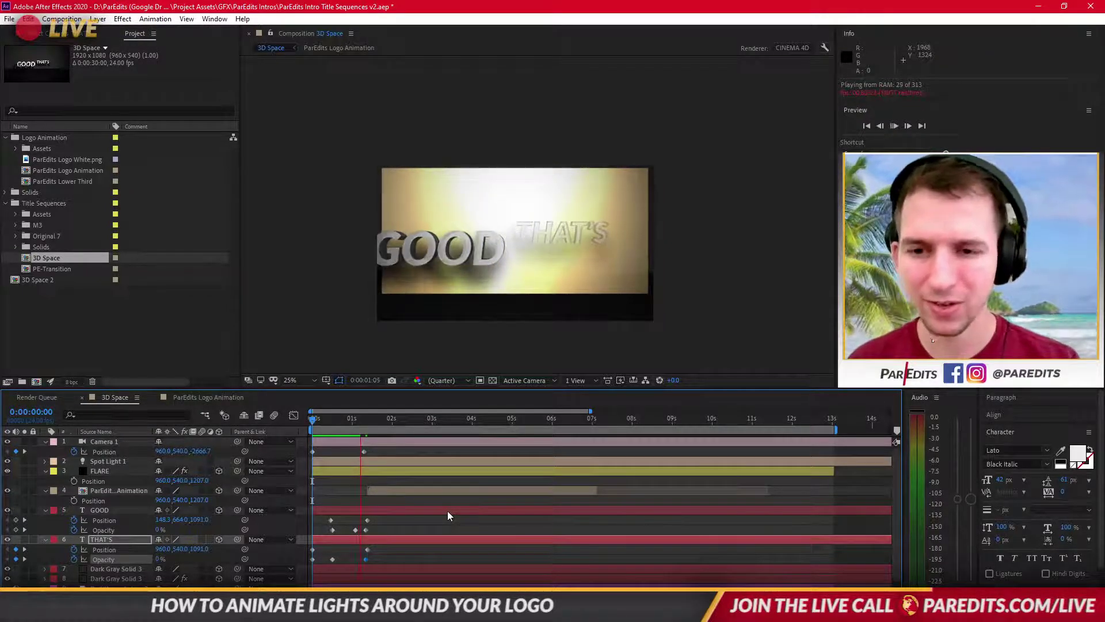
{"action": "key", "text": "space"}
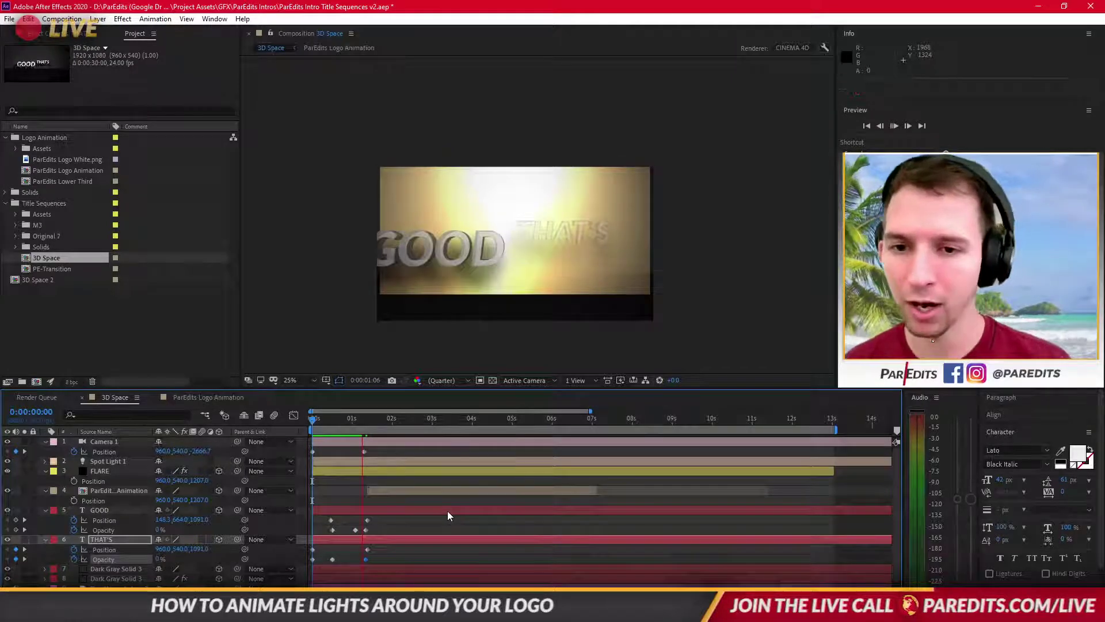
Animate the FLARE layer's Z position from 0 at 0:00:00:00 to 1207 at 0:00:01:07.
{"action": "left_click", "coordinate": [365, 471]}
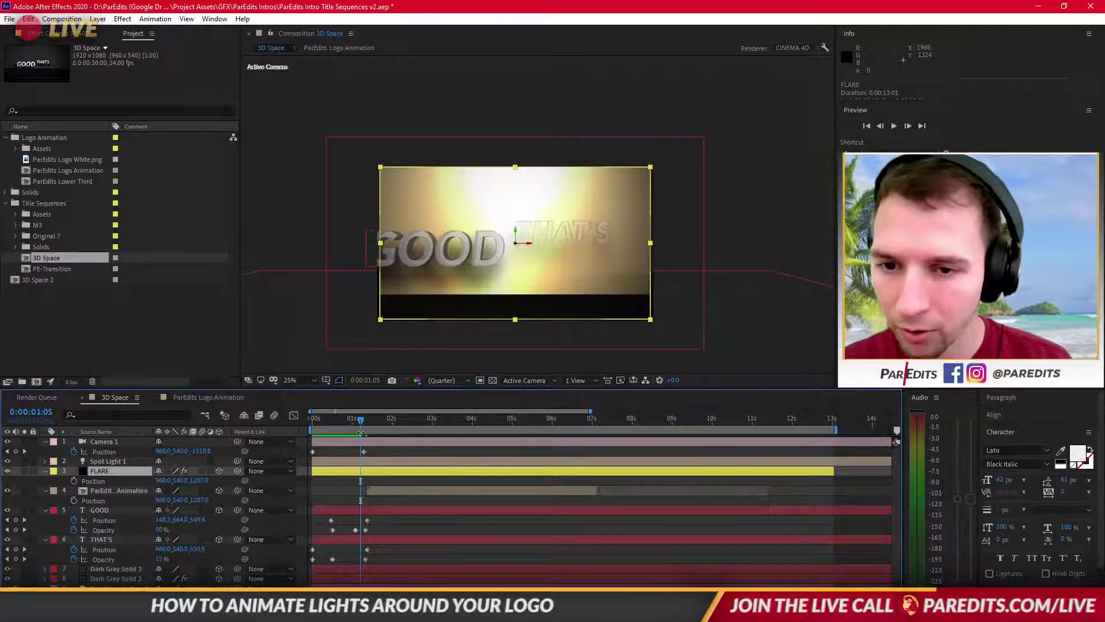
{"action": "left_click_drag", "start_coordinate": [361, 420], "coordinate": [364, 420]}
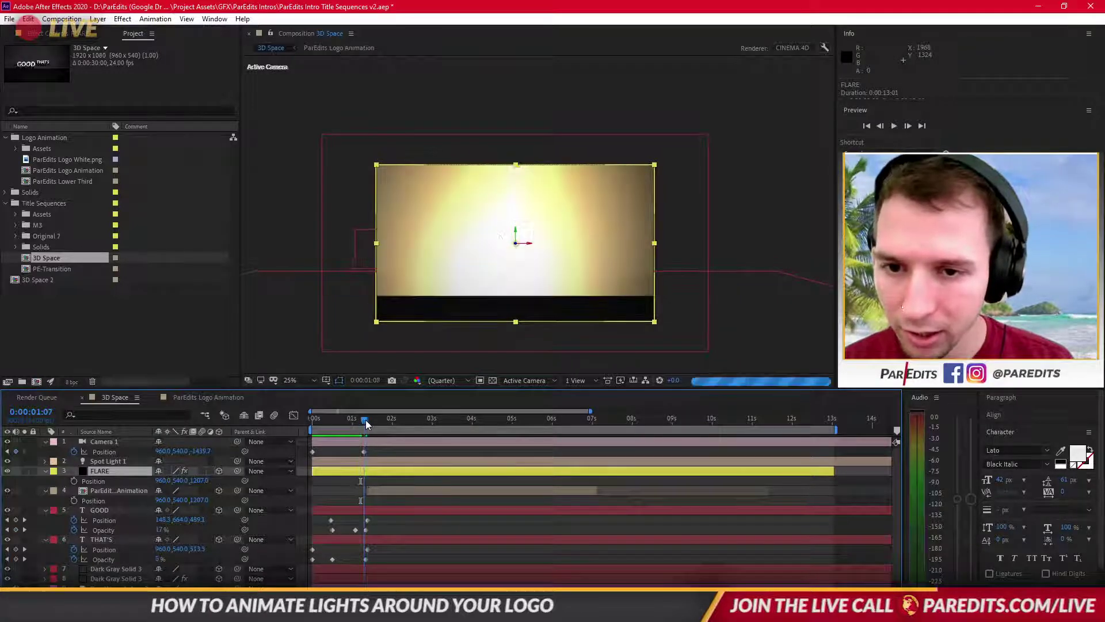
{"action": "left_click", "coordinate": [74, 481]}
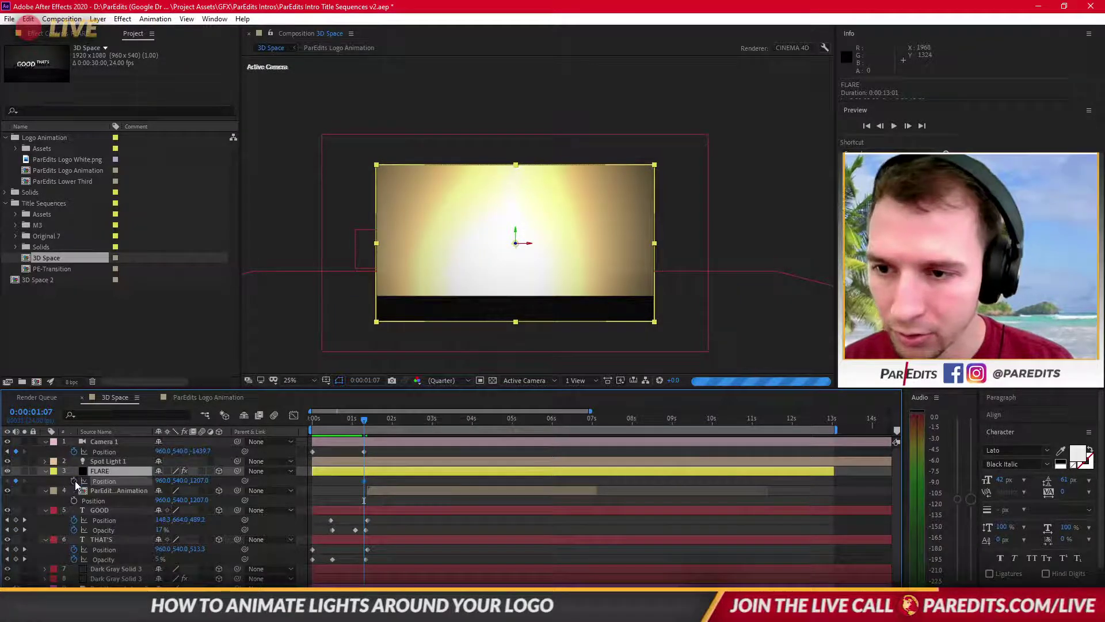
{"action": "left_click_drag", "start_coordinate": [346, 421], "coordinate": [301, 427]}
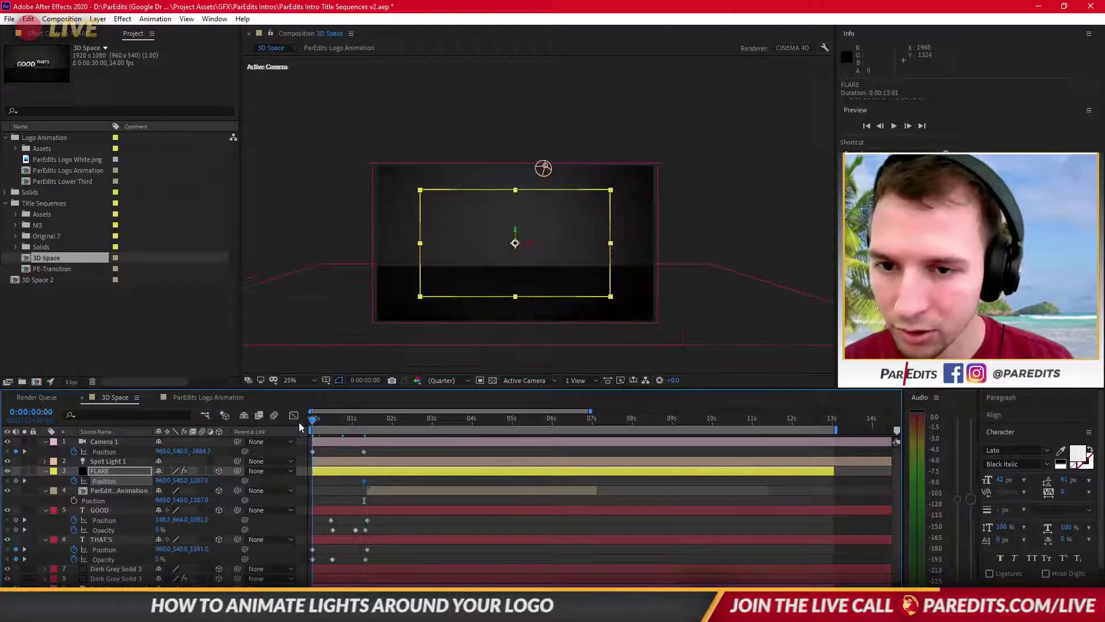
{"action": "left_click_drag", "start_coordinate": [199, 483], "coordinate": [200, 484]}
{"action": "type", "text": "0"}
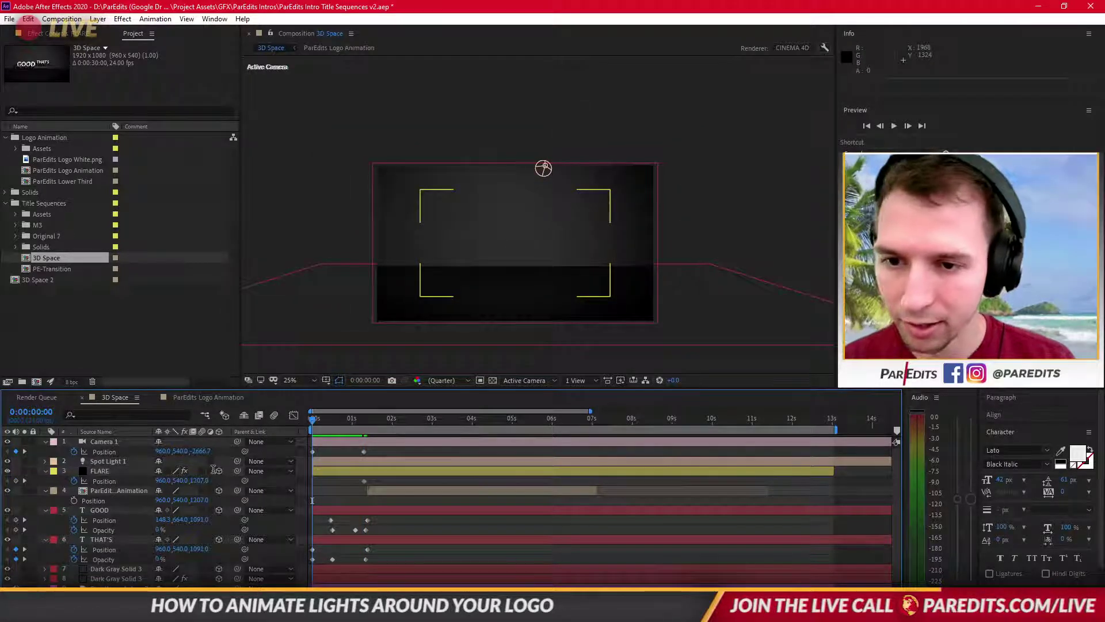
{"action": "key", "text": "Return"}
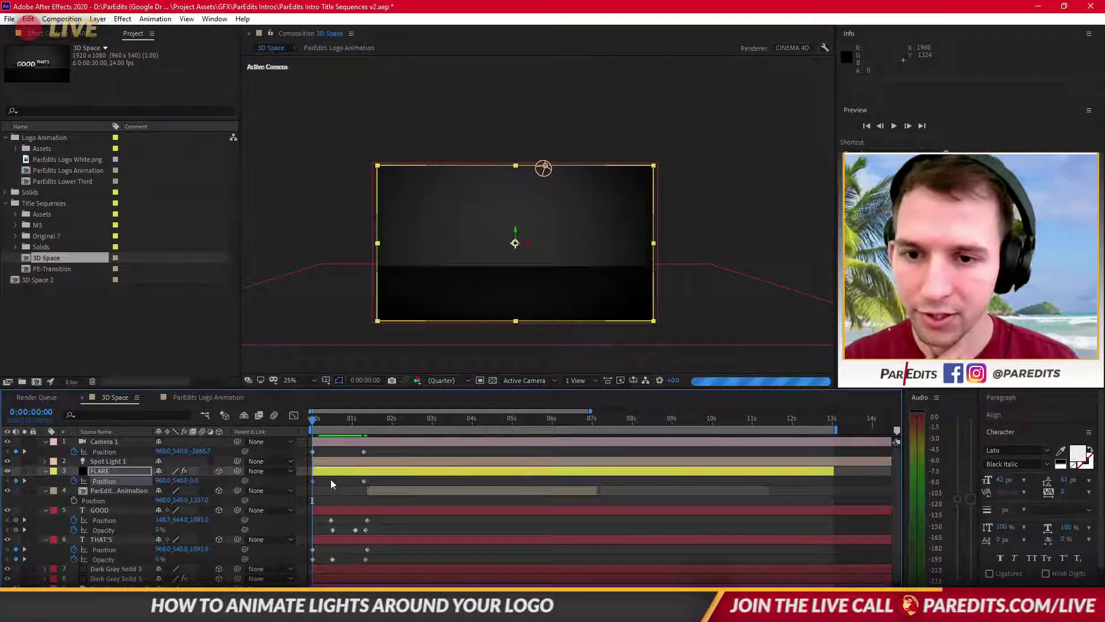
Preview the flare moving back in depth from the start of the composition.
{"action": "left_click", "coordinate": [344, 484]}
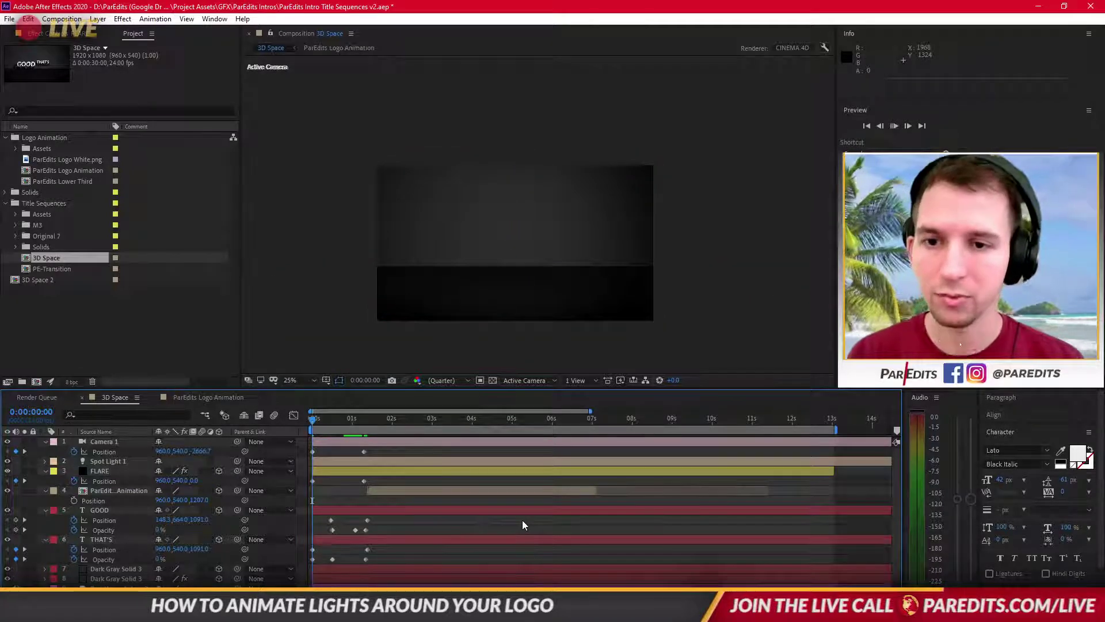
{"action": "key", "text": "space"}
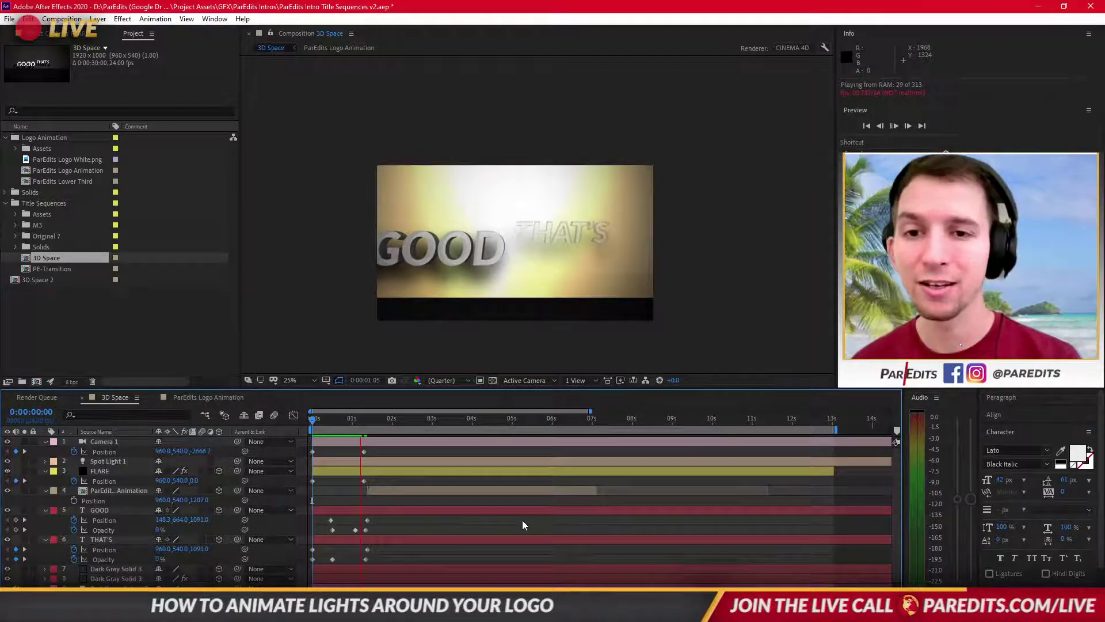
{"action": "key", "text": "space"}
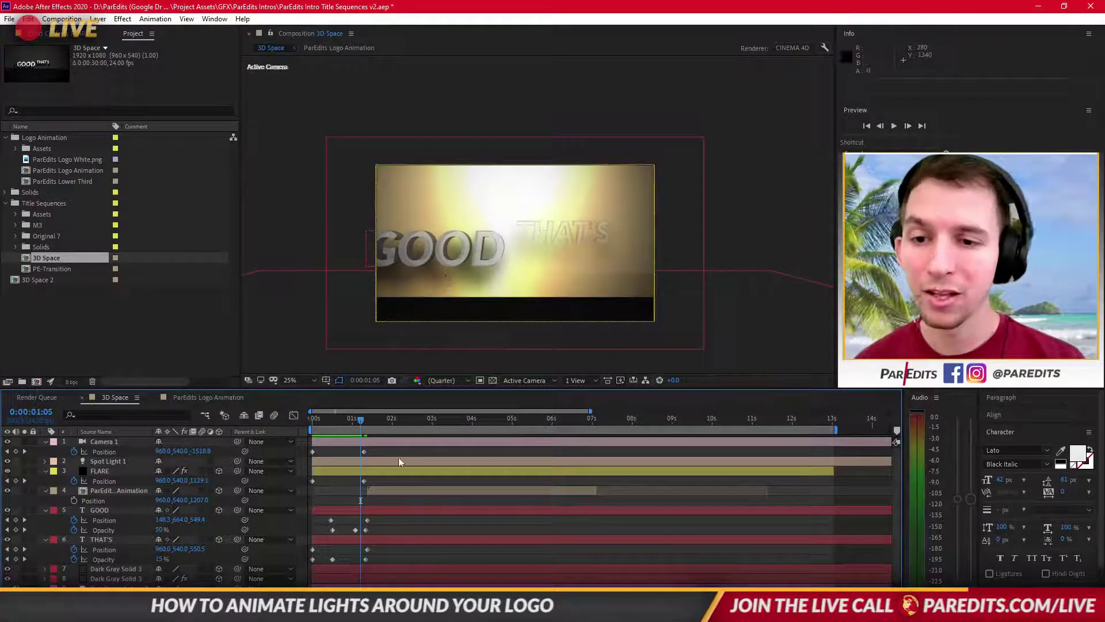
Lower the floor solid to about Y 1164 and Z 815 so the flare fills the bottom of the frame.
{"action": "left_click", "coordinate": [120, 579]}
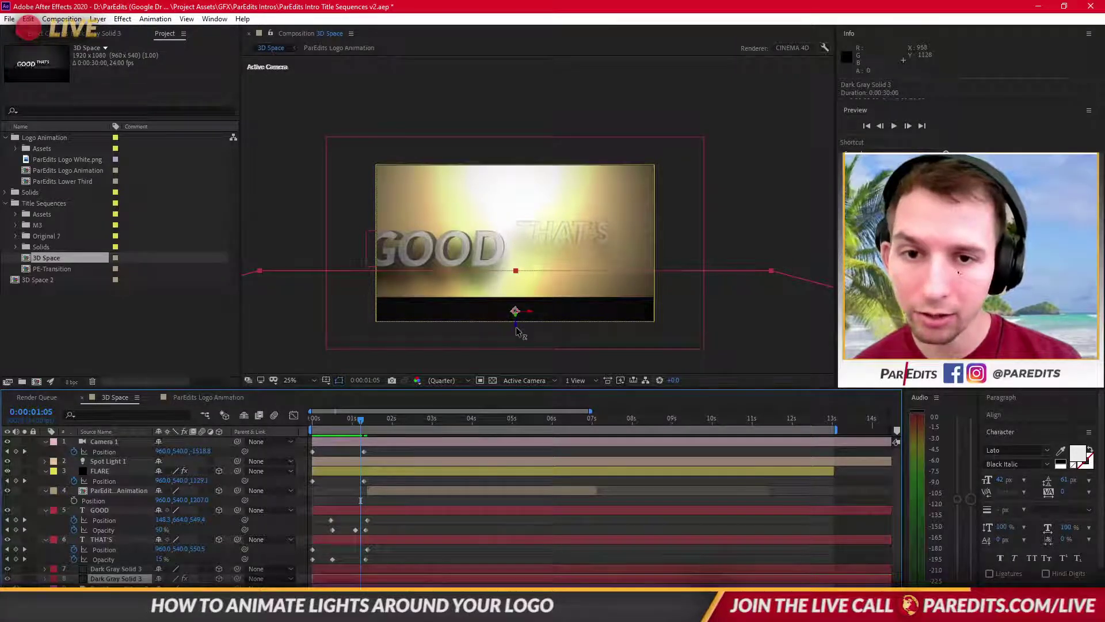
{"action": "left_click_drag", "start_coordinate": [516, 320], "coordinate": [521, 352]}
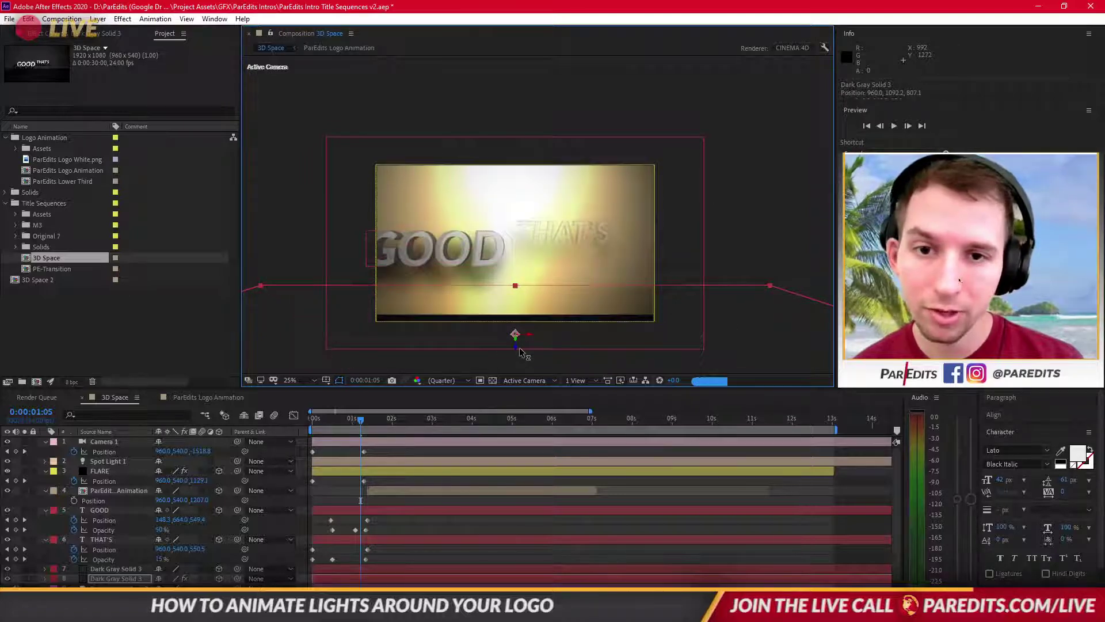
{"action": "left_click_drag", "start_coordinate": [521, 352], "coordinate": [524, 362]}
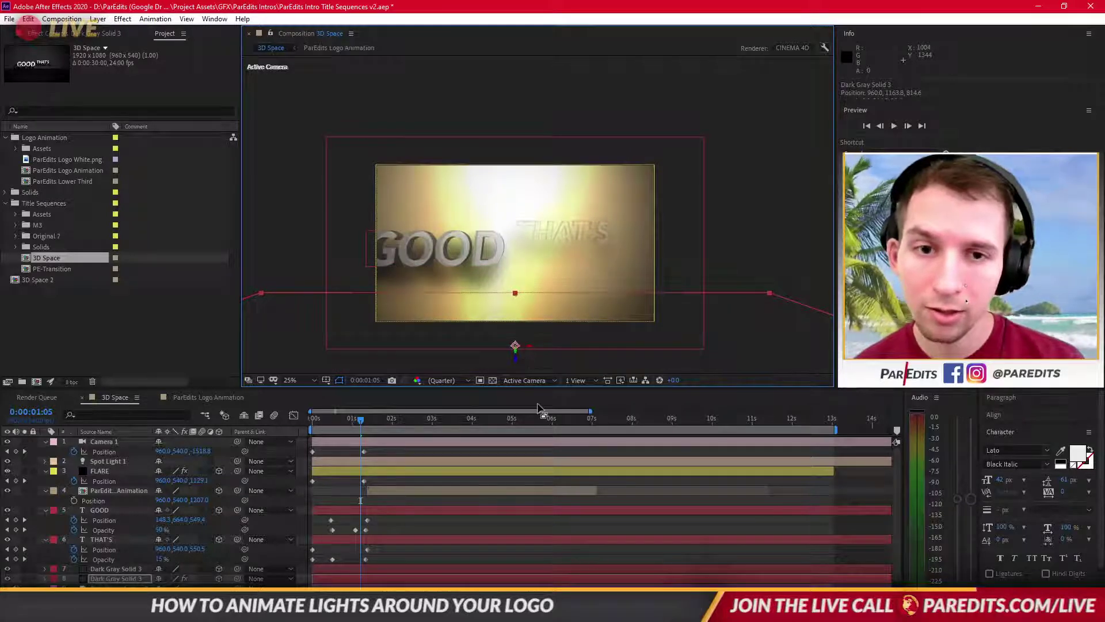
Enlarge the composition view to 50% and preview the animation from the start.
{"action": "left_click_drag", "start_coordinate": [354, 423], "coordinate": [297, 419]}
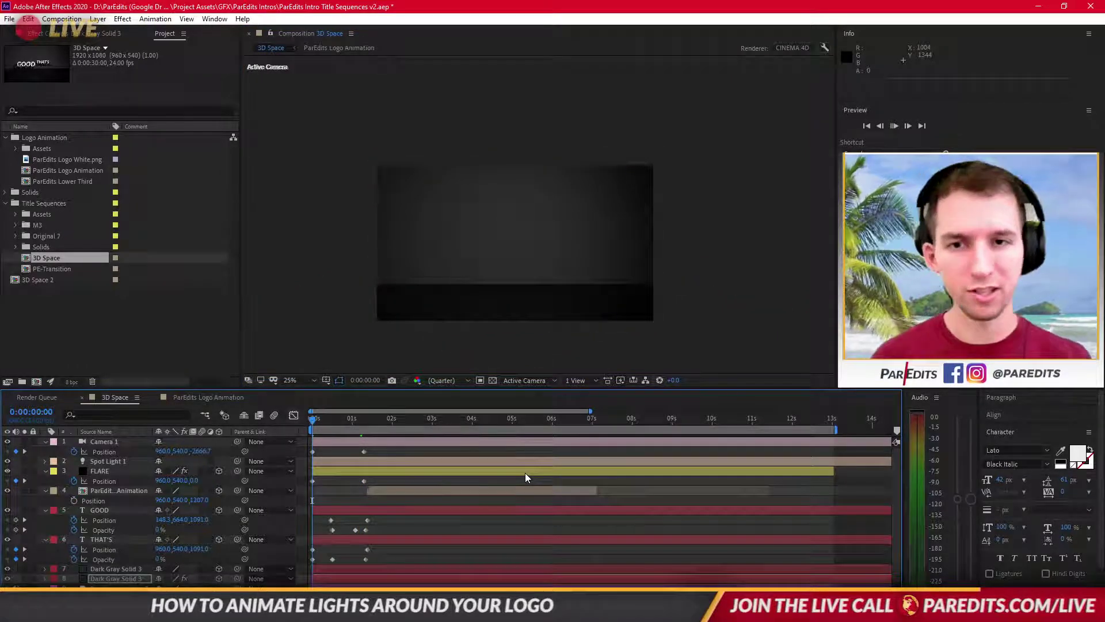
{"action": "key", "text": "space"}
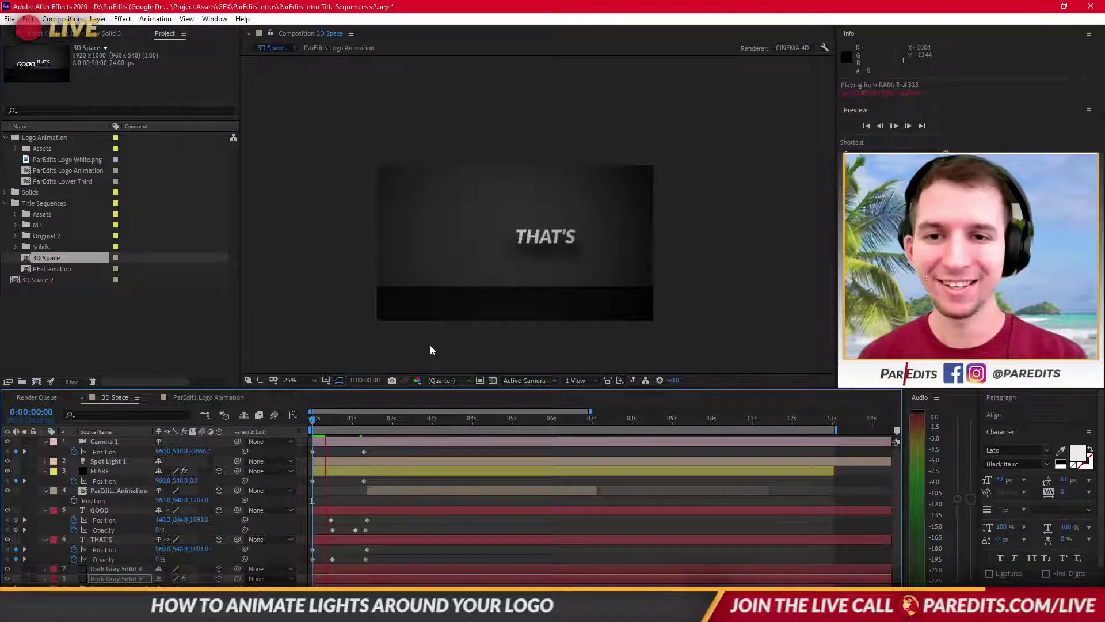
{"action": "left_click", "coordinate": [303, 383]}
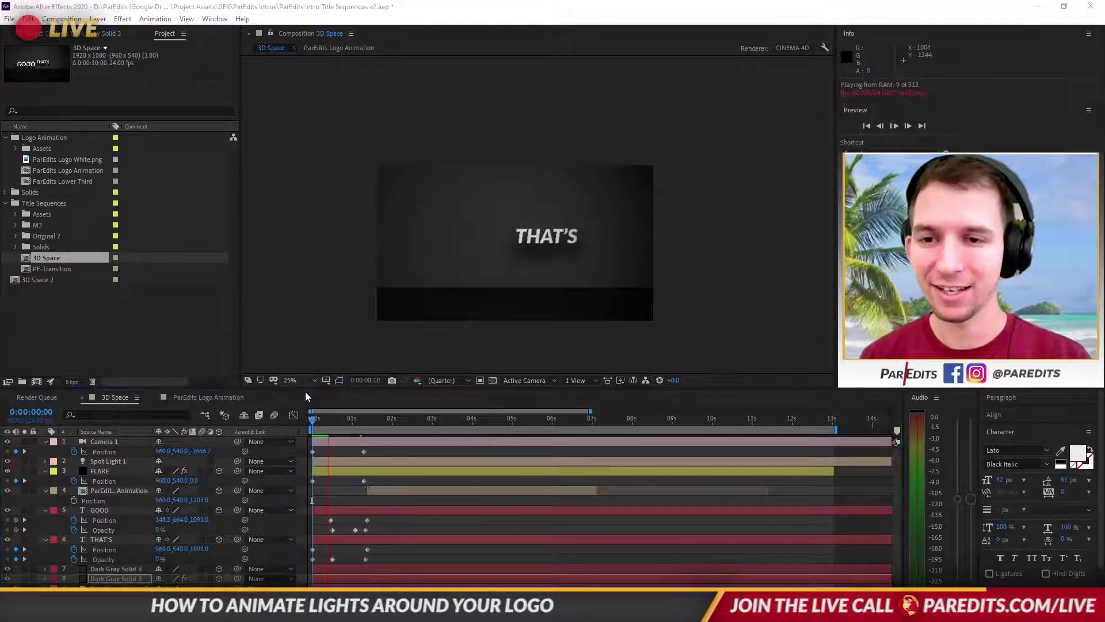
{"action": "left_click", "coordinate": [305, 394]}
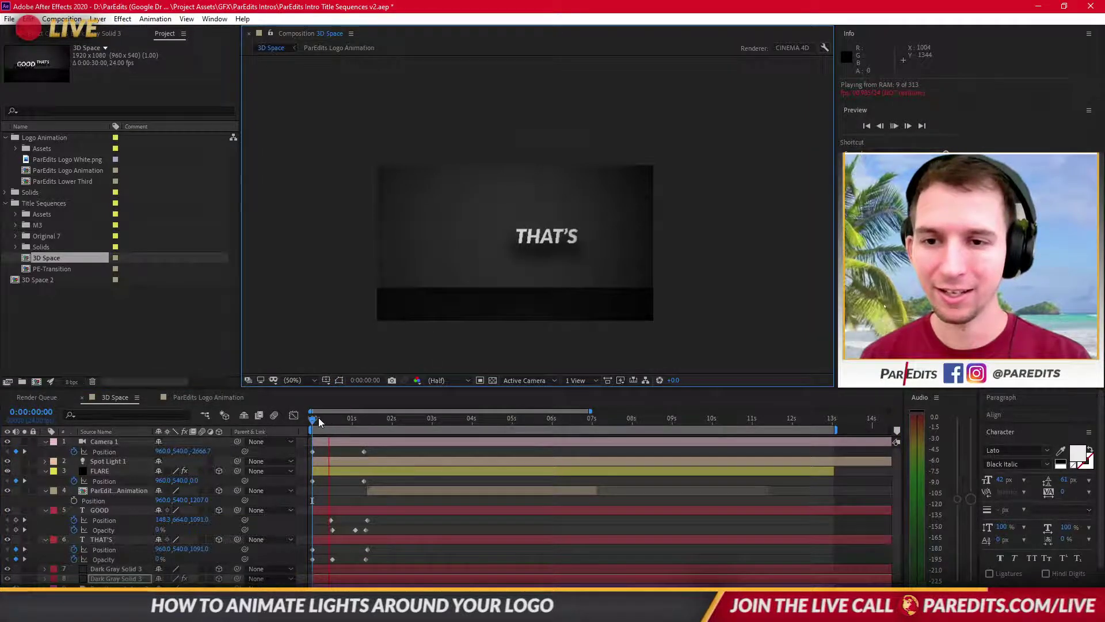
{"action": "left_click", "coordinate": [317, 420]}
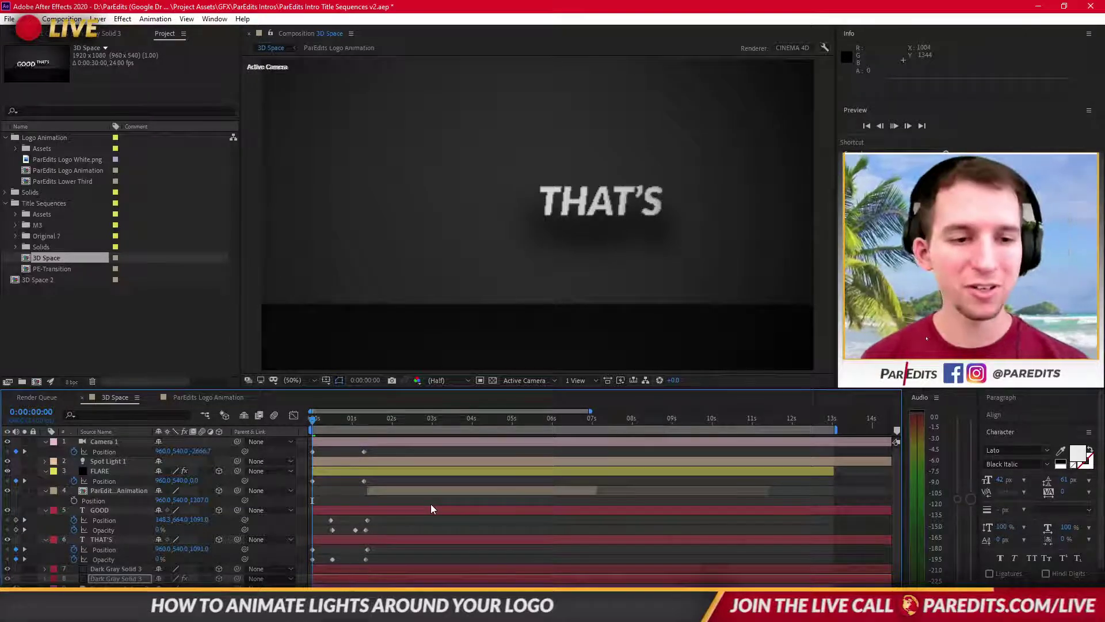
{"action": "key", "text": "space"}
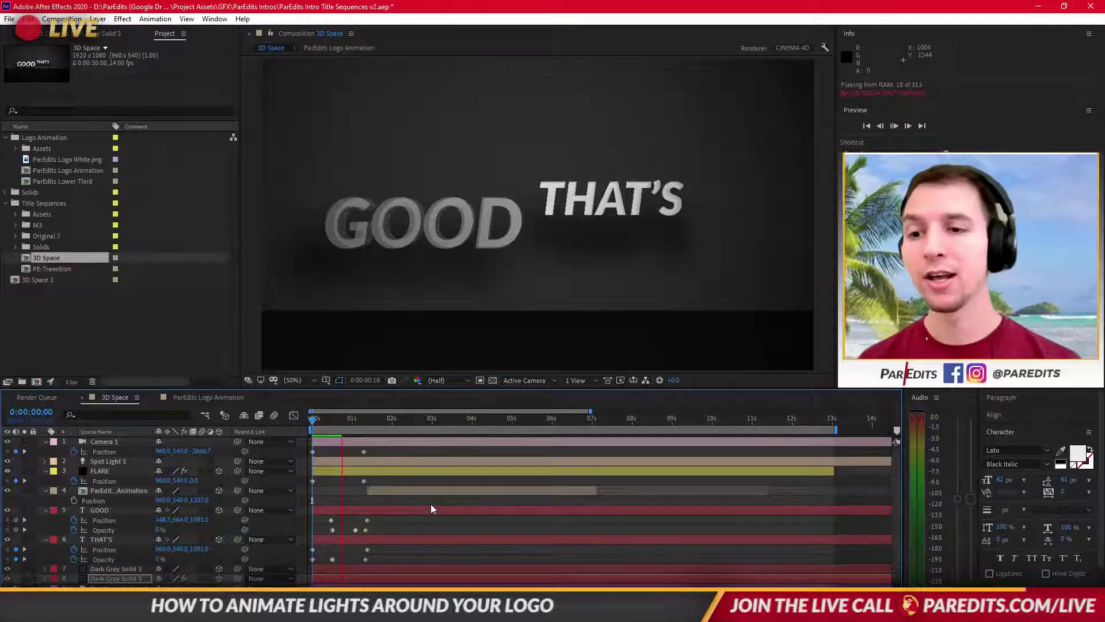
{"action": "key", "text": "space"}
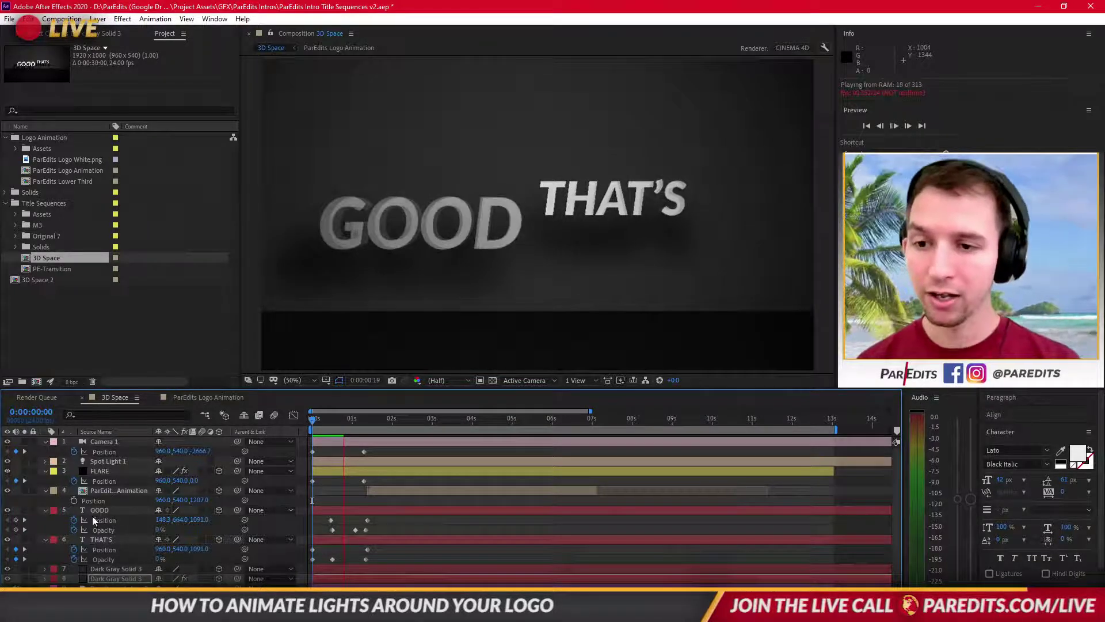
Expand the full properties of the "GOOD" layer and go to its Text group.
{"action": "left_click", "coordinate": [101, 509]}
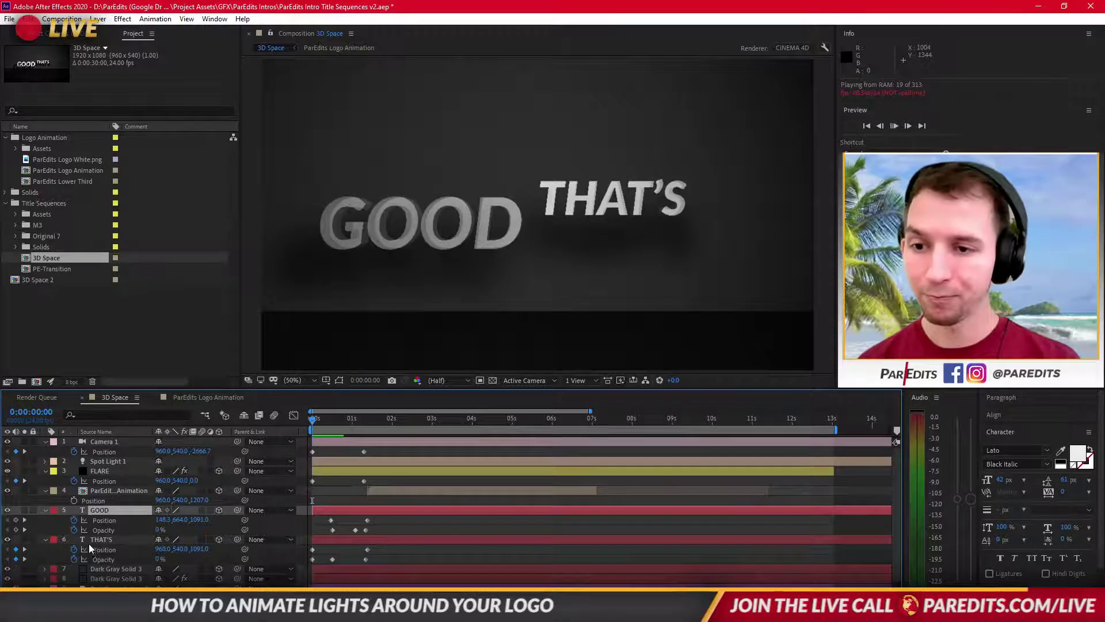
{"action": "left_click", "coordinate": [46, 510]}
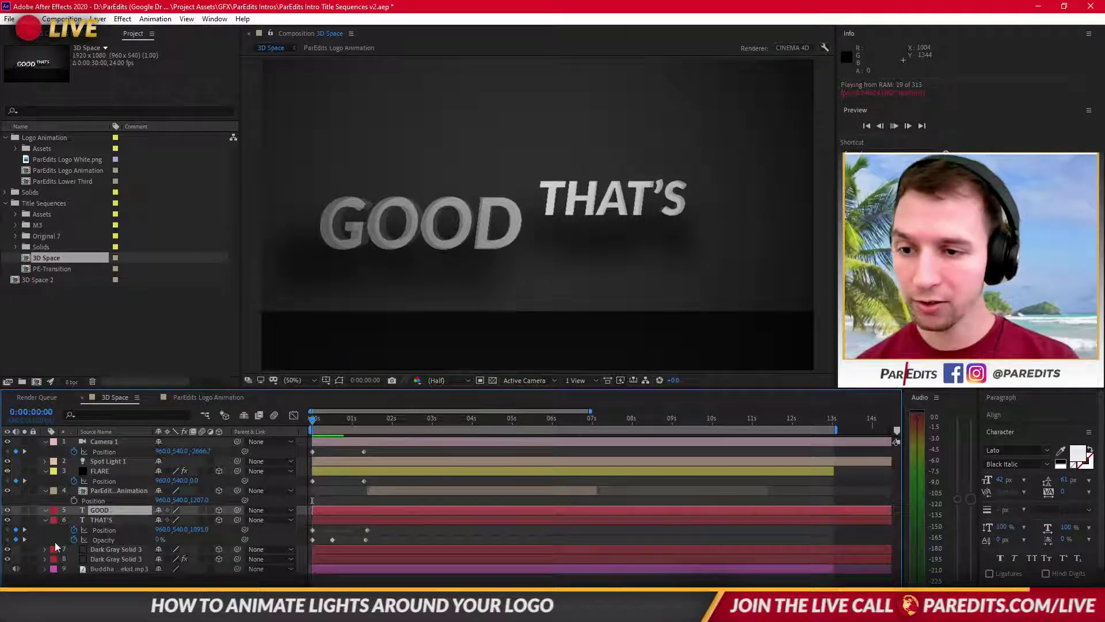
{"action": "left_click", "coordinate": [46, 509]}
{"action": "left_click", "coordinate": [67, 476]}
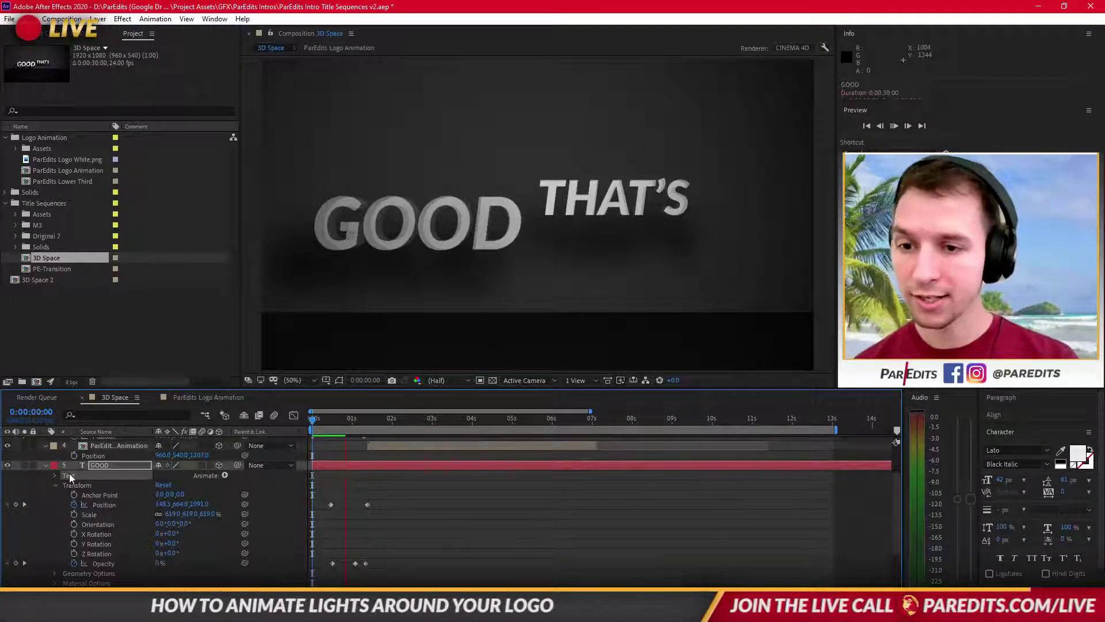